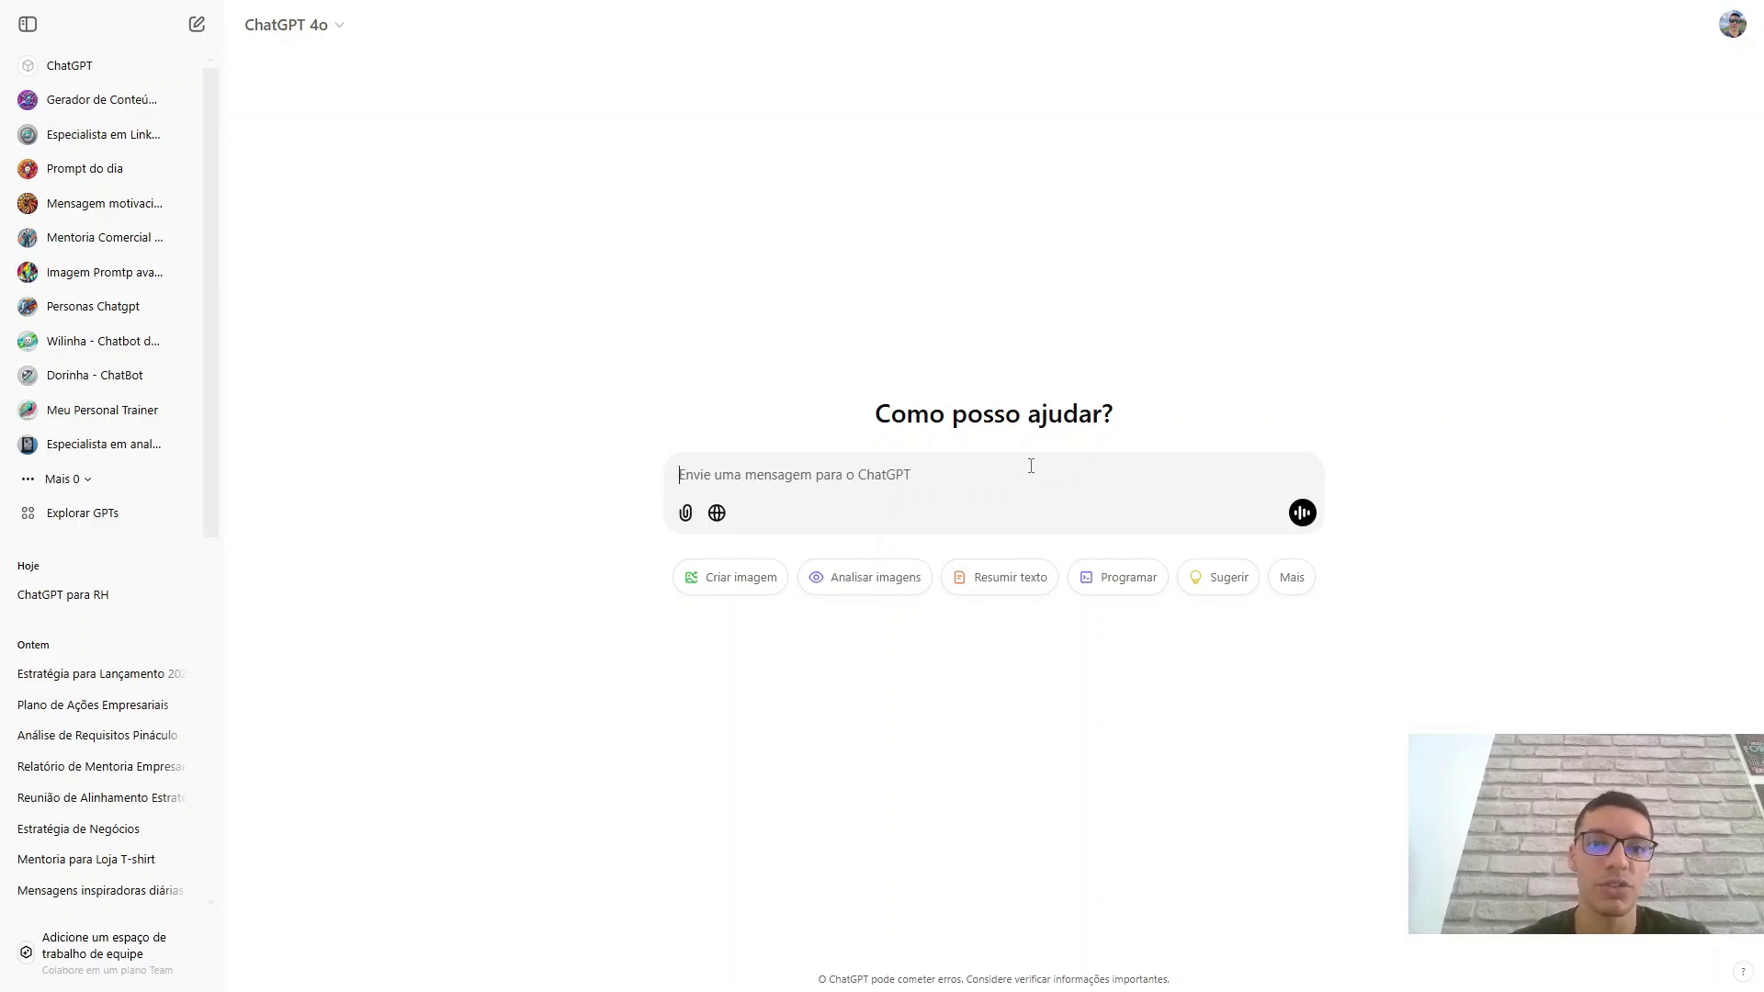
pyautogui.write('eu')
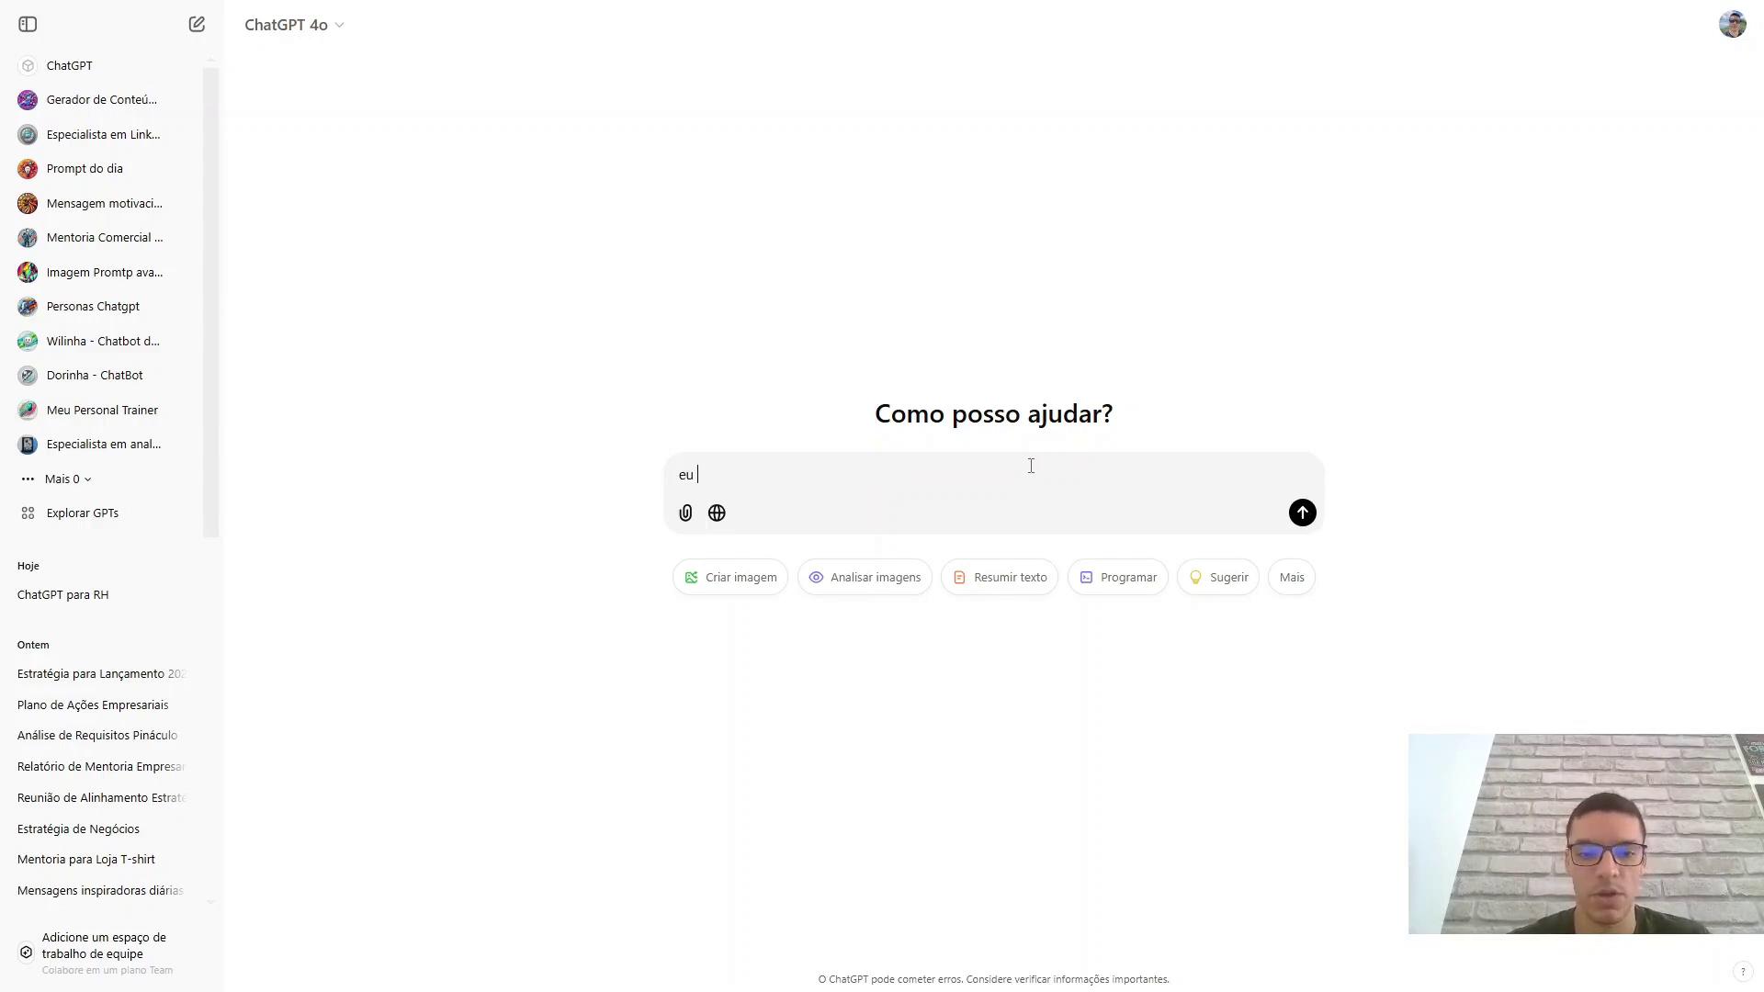
pyautogui.press('BackSpace')
pyautogui.press('BackSpace')
pyautogui.press('BackSpace')
# Begin the chat prompt with the role instruction "atue como especialista em recrutamento e seleção".
pyautogui.write('a')
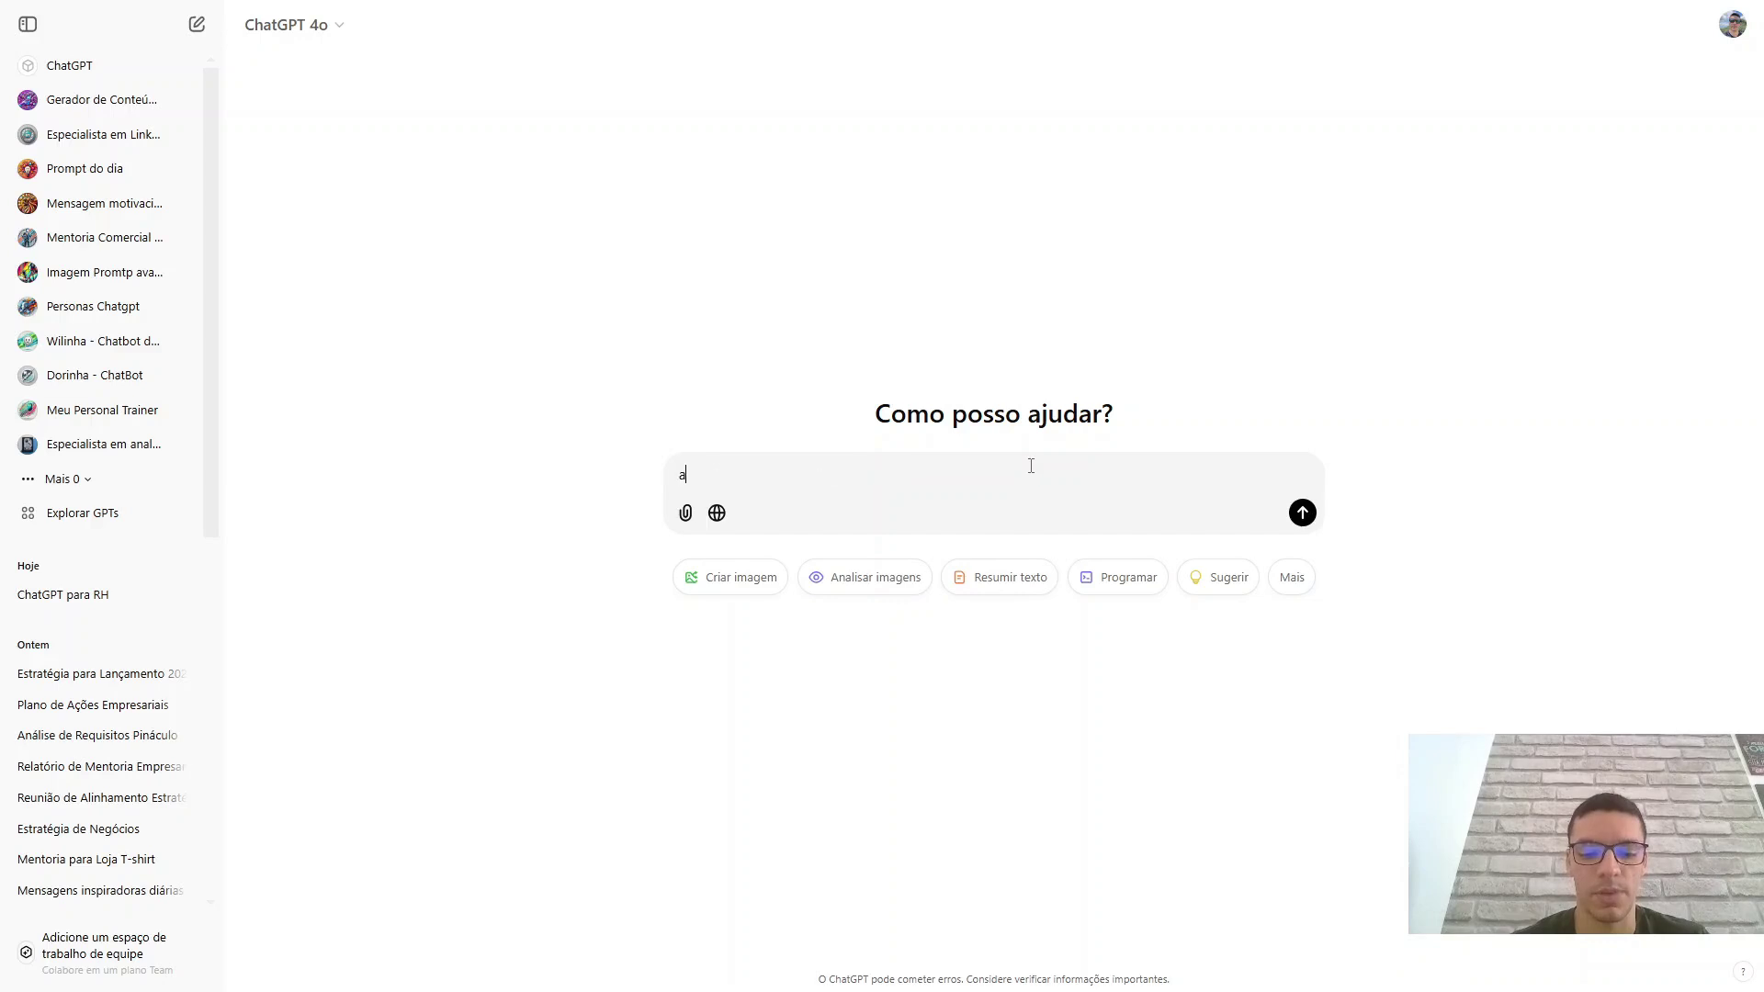
pyautogui.write('tue como especi')
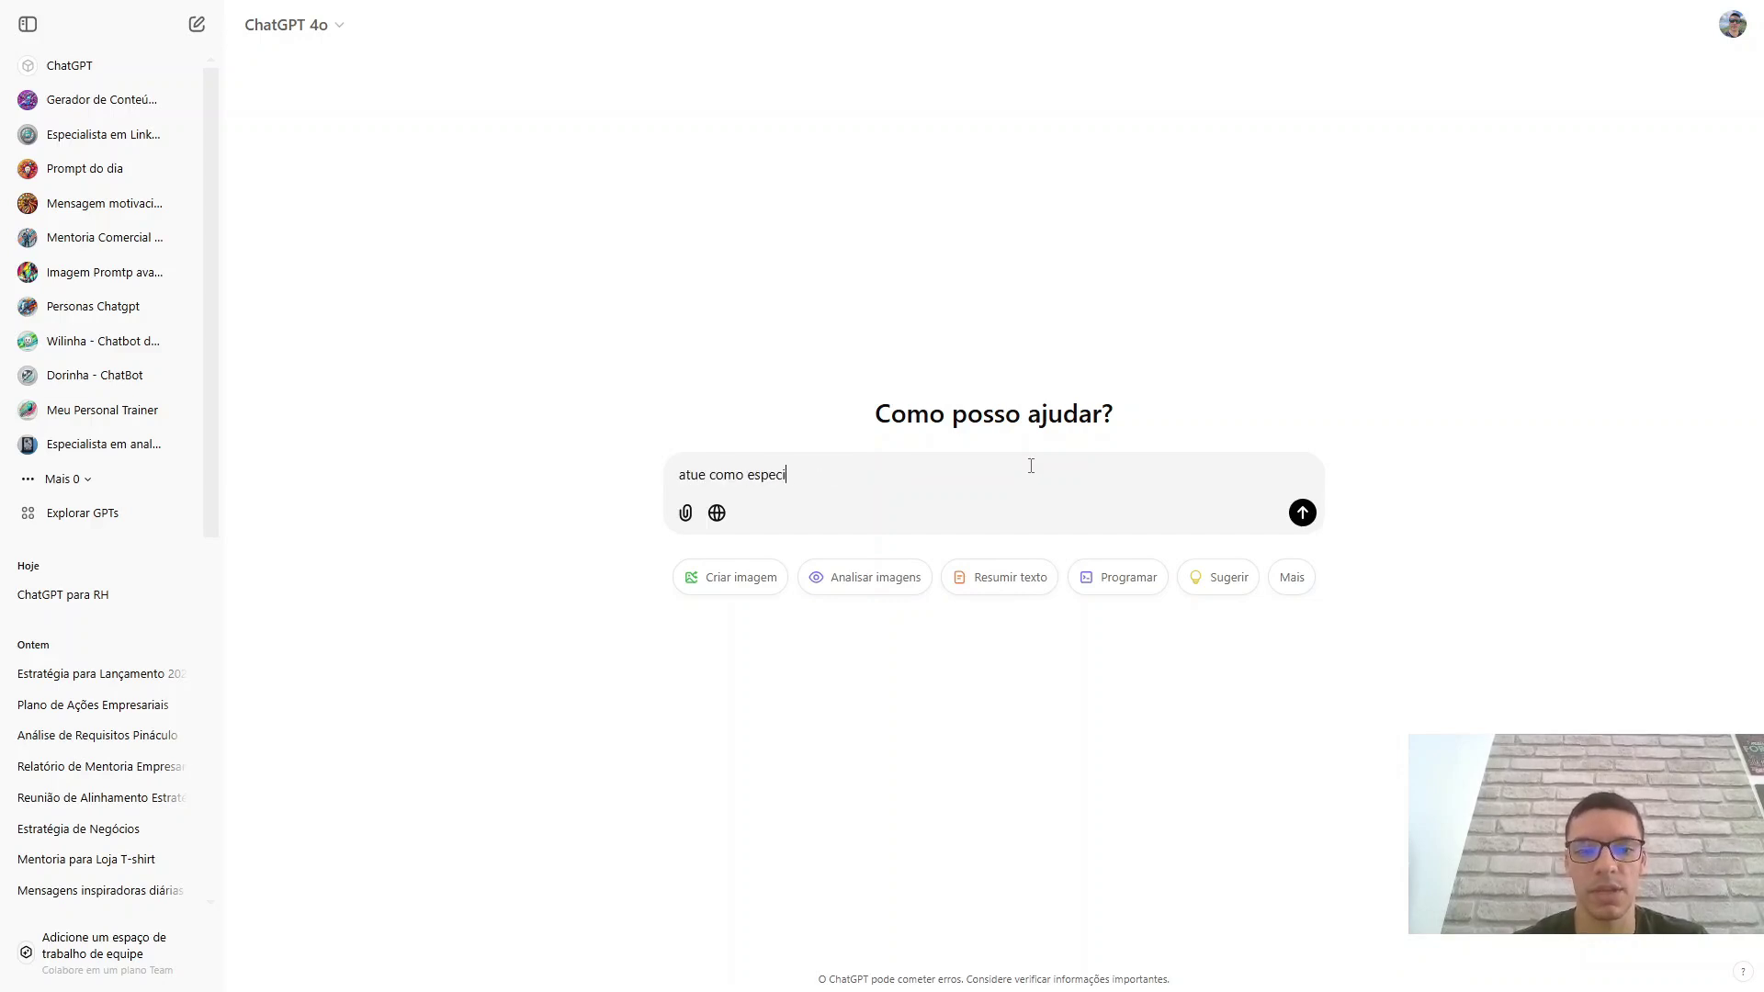
pyautogui.write('alista em recrutamen')
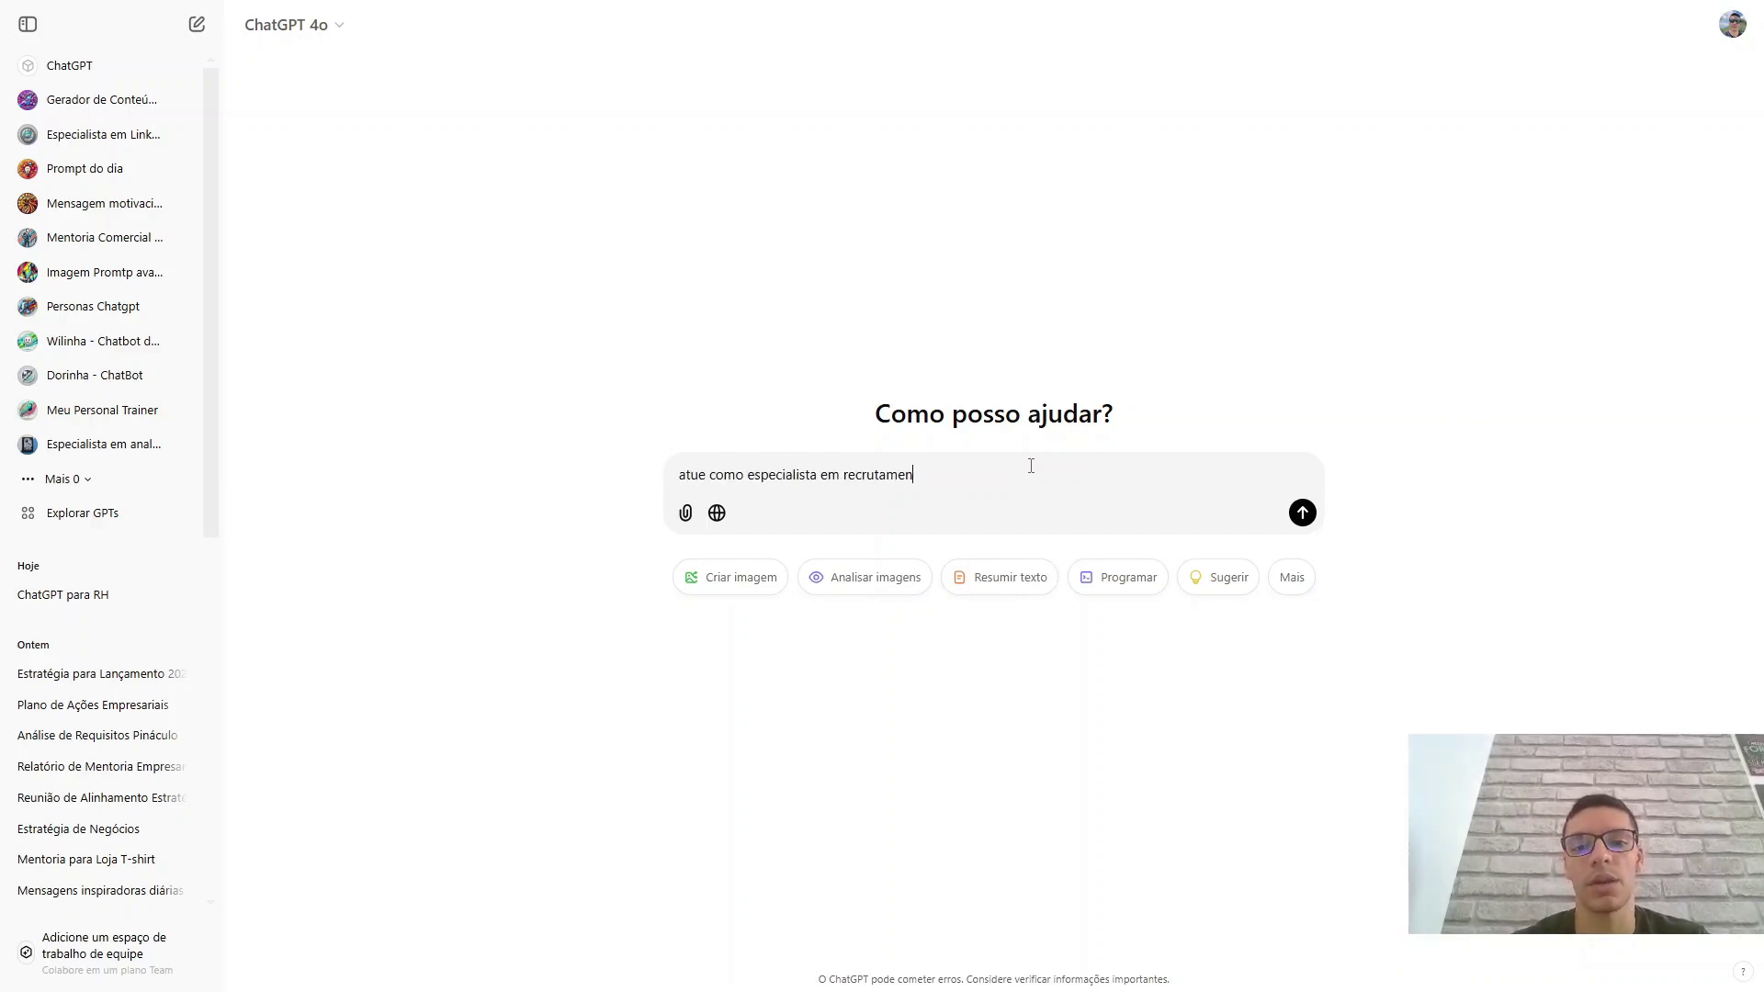
pyautogui.write('to e seleção e')
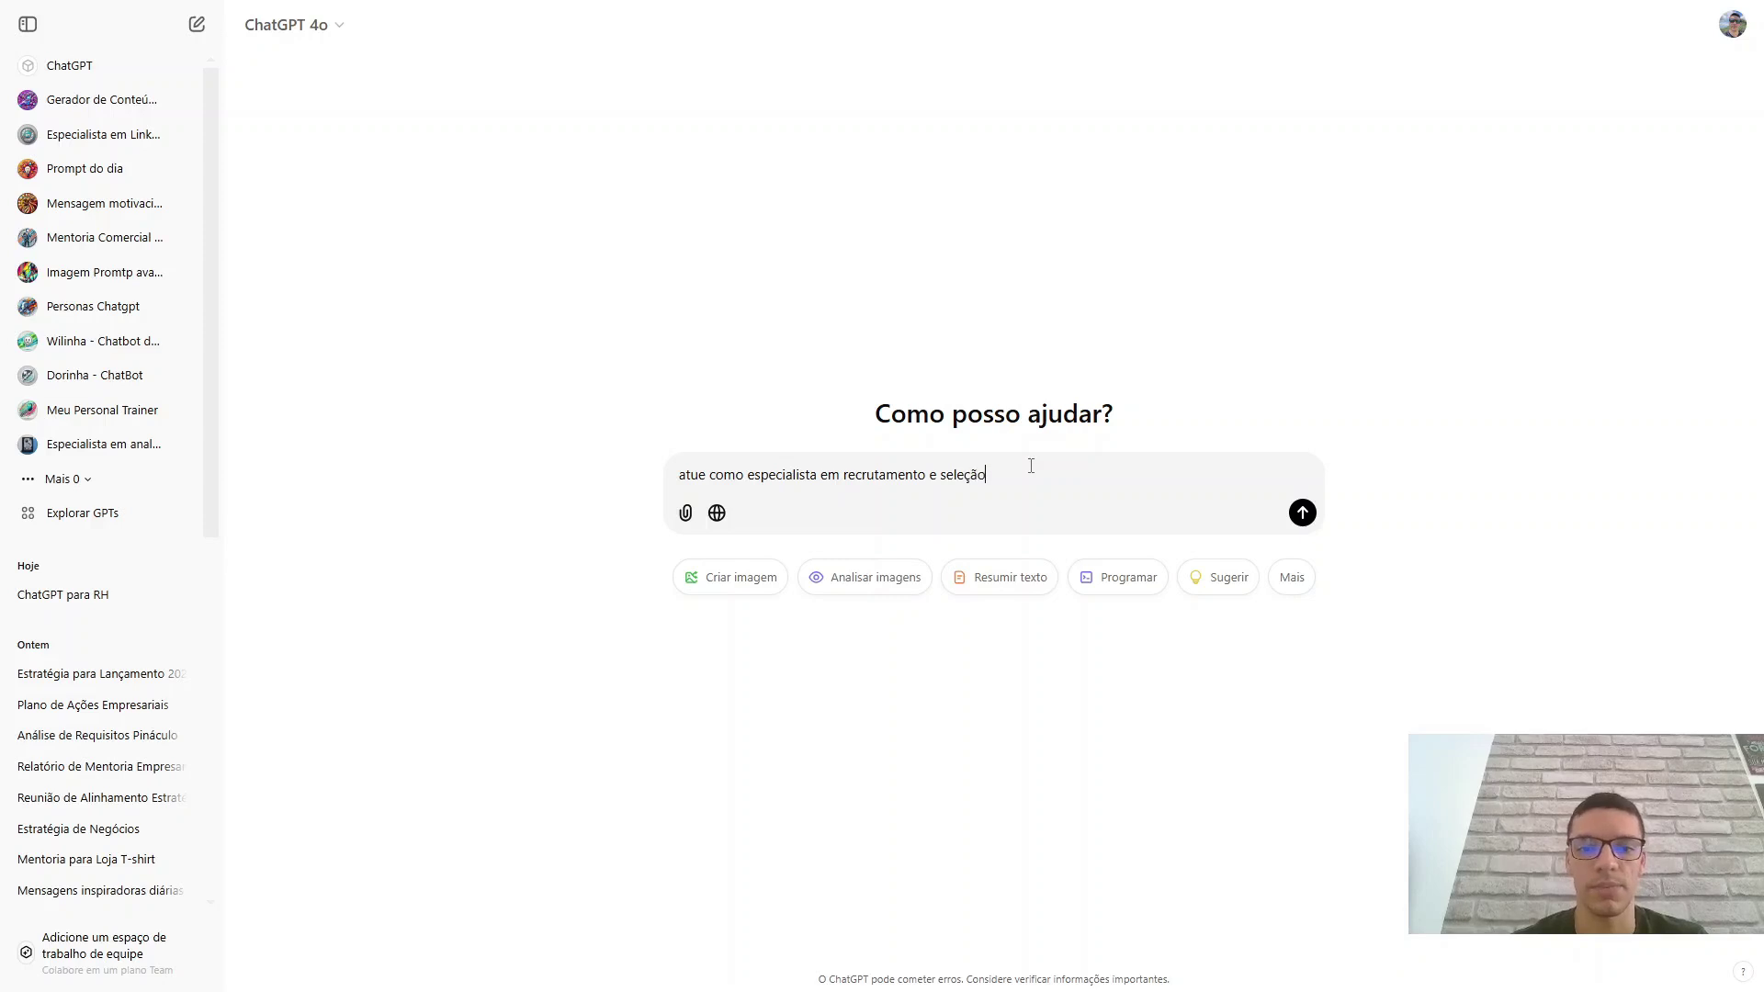
pyautogui.press('BackSpace')
pyautogui.press('BackSpace')
pyautogui.press('BackSpace')
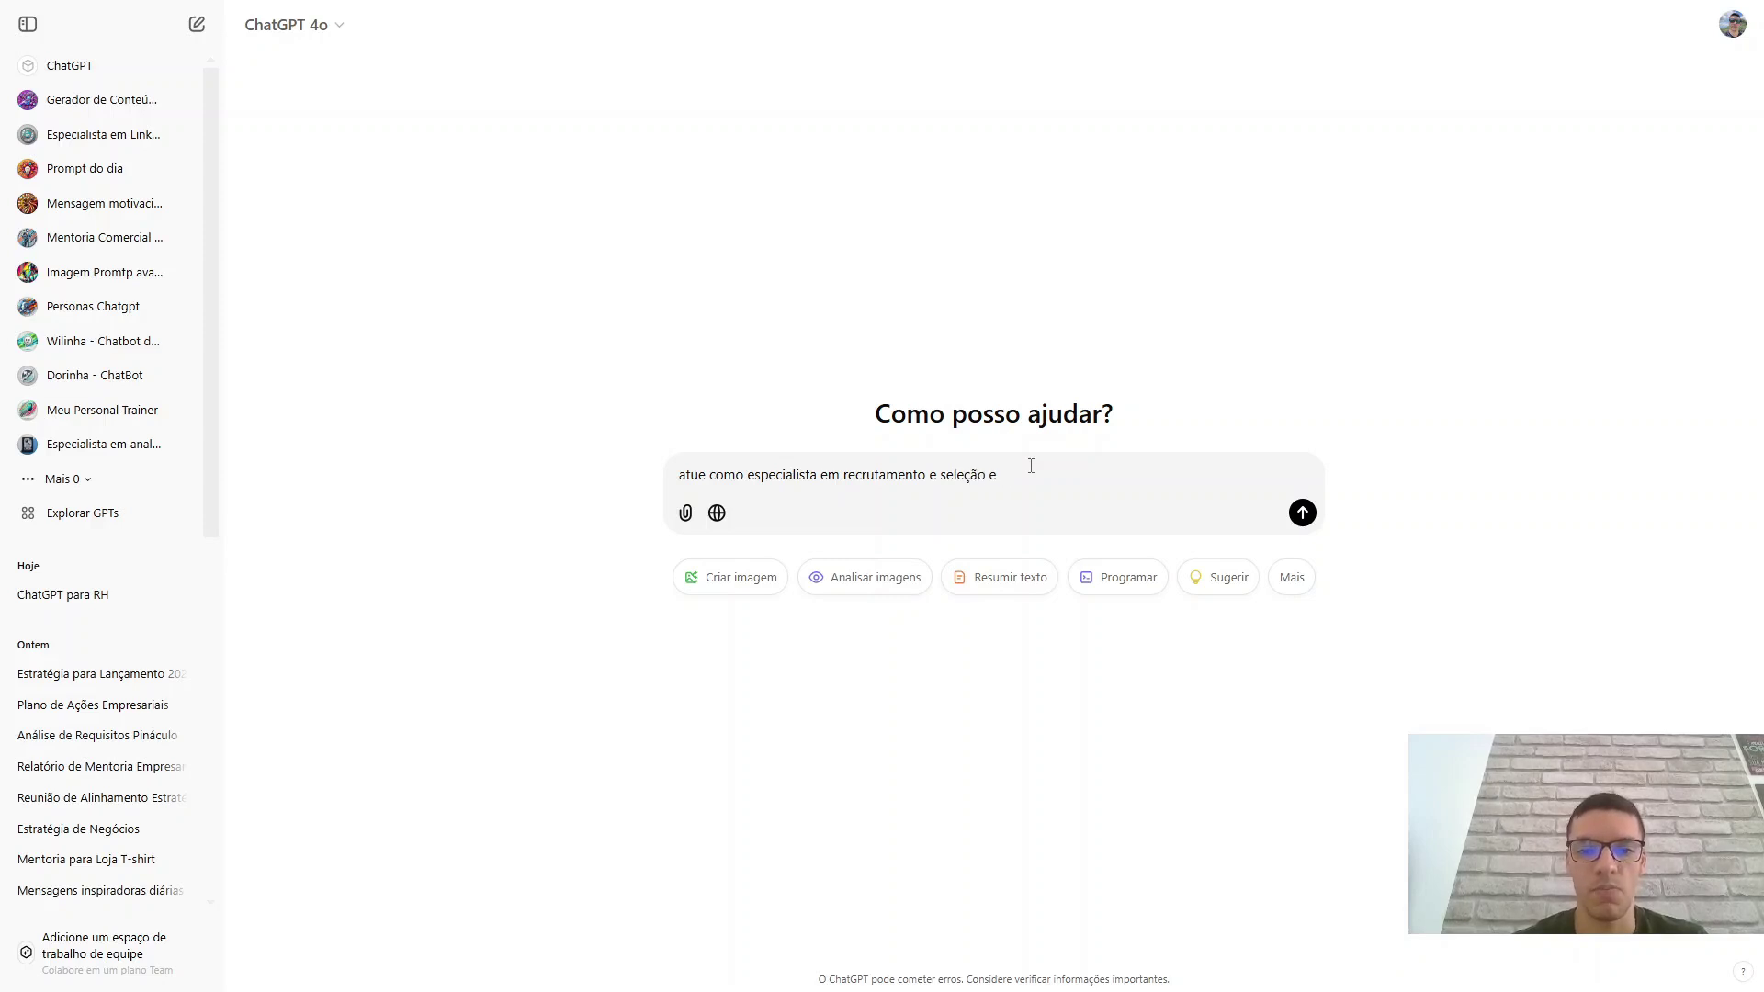
# End the role sentence with a period and add "Preciso criar uma vaga de engenheiro de dados senior." to the prompt.
pyautogui.write('. Preciso ')
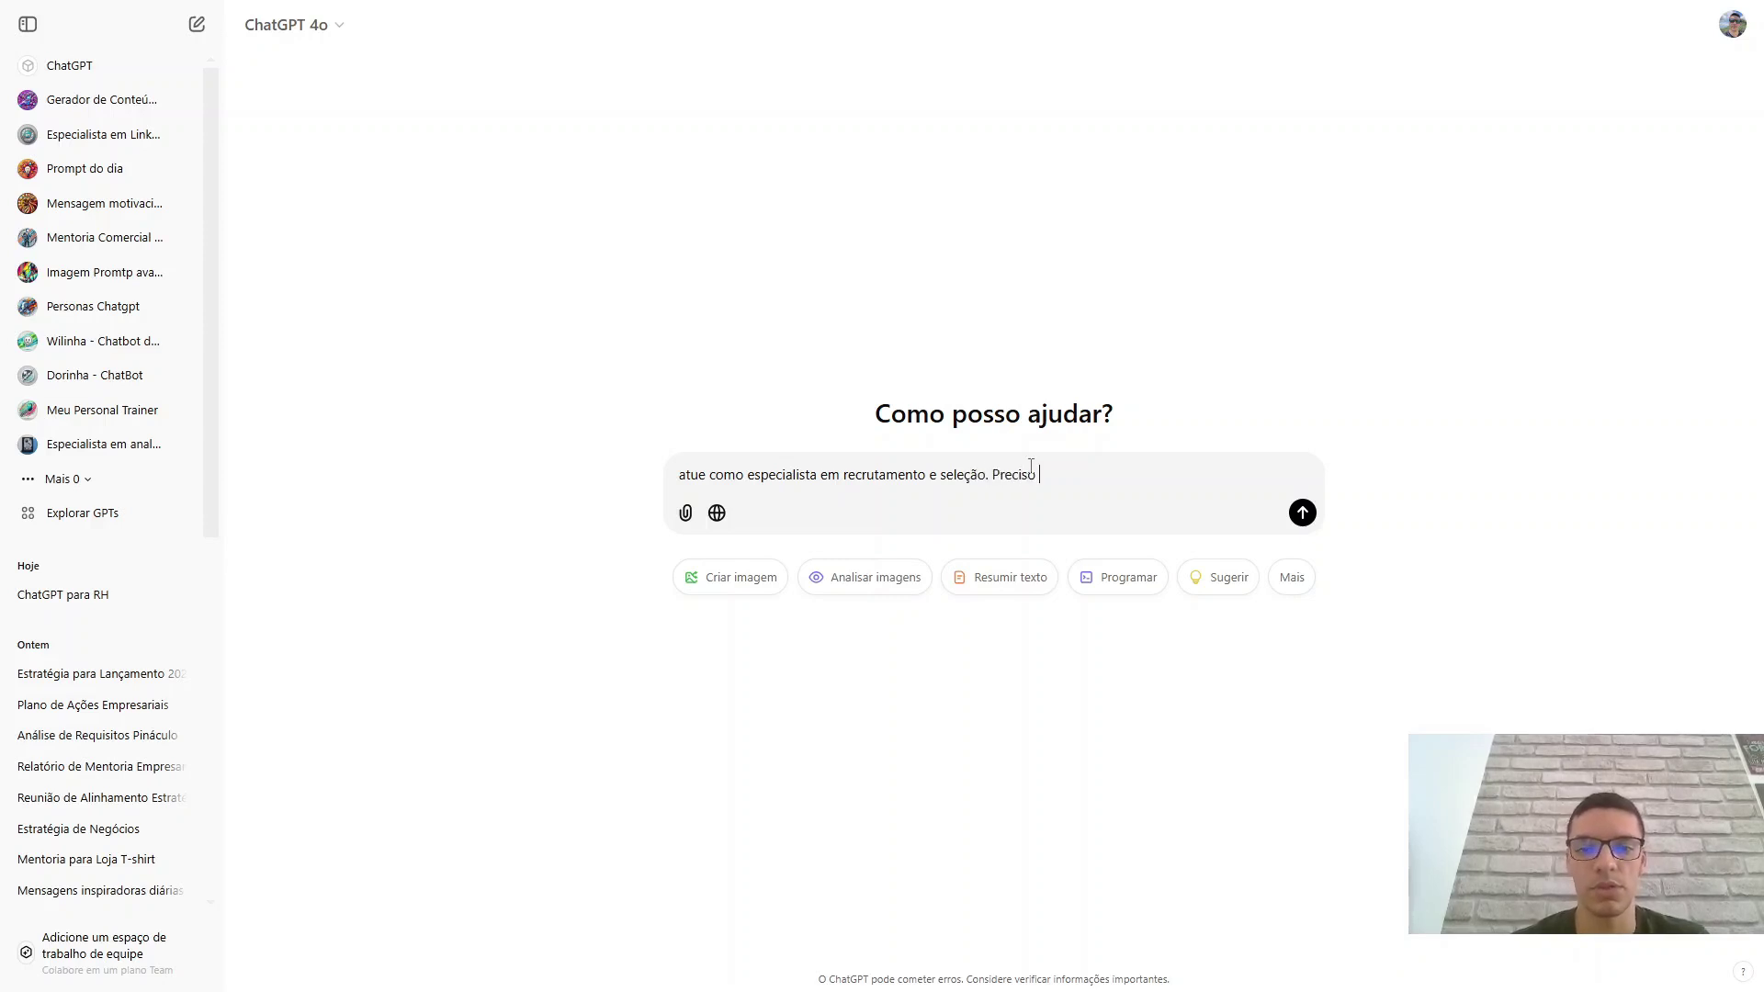
pyautogui.write('criar uma vaga de enge')
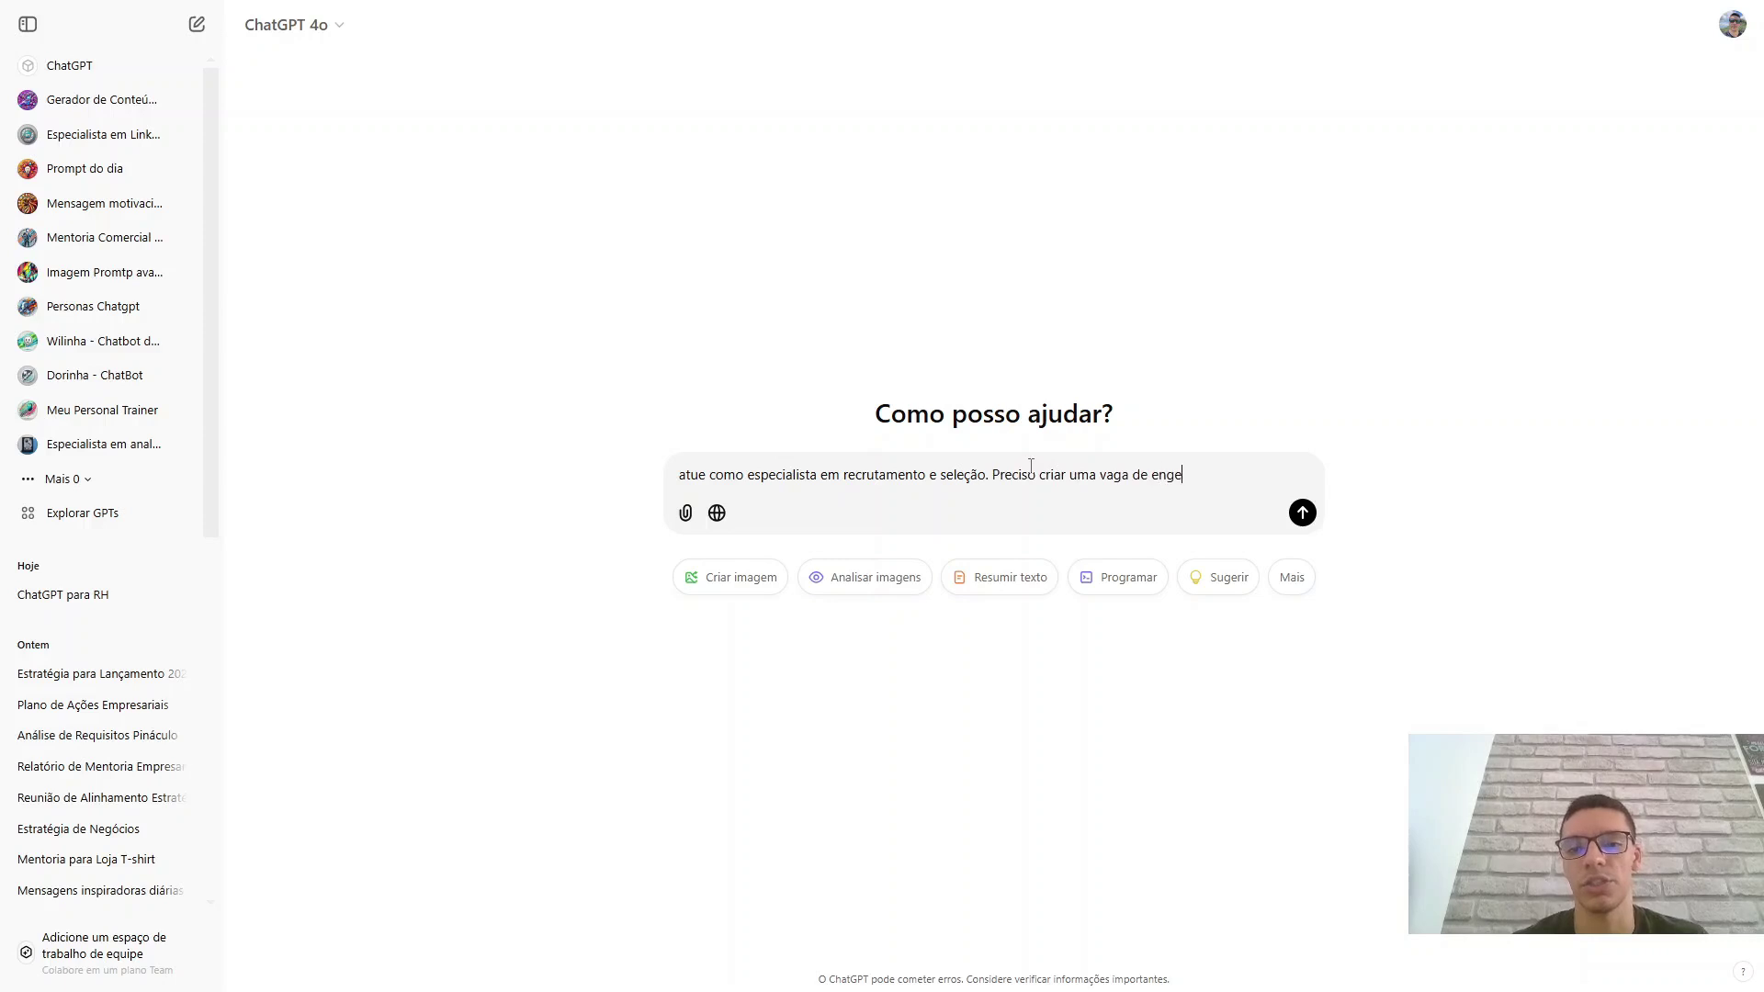
pyautogui.write('nheiro de ')
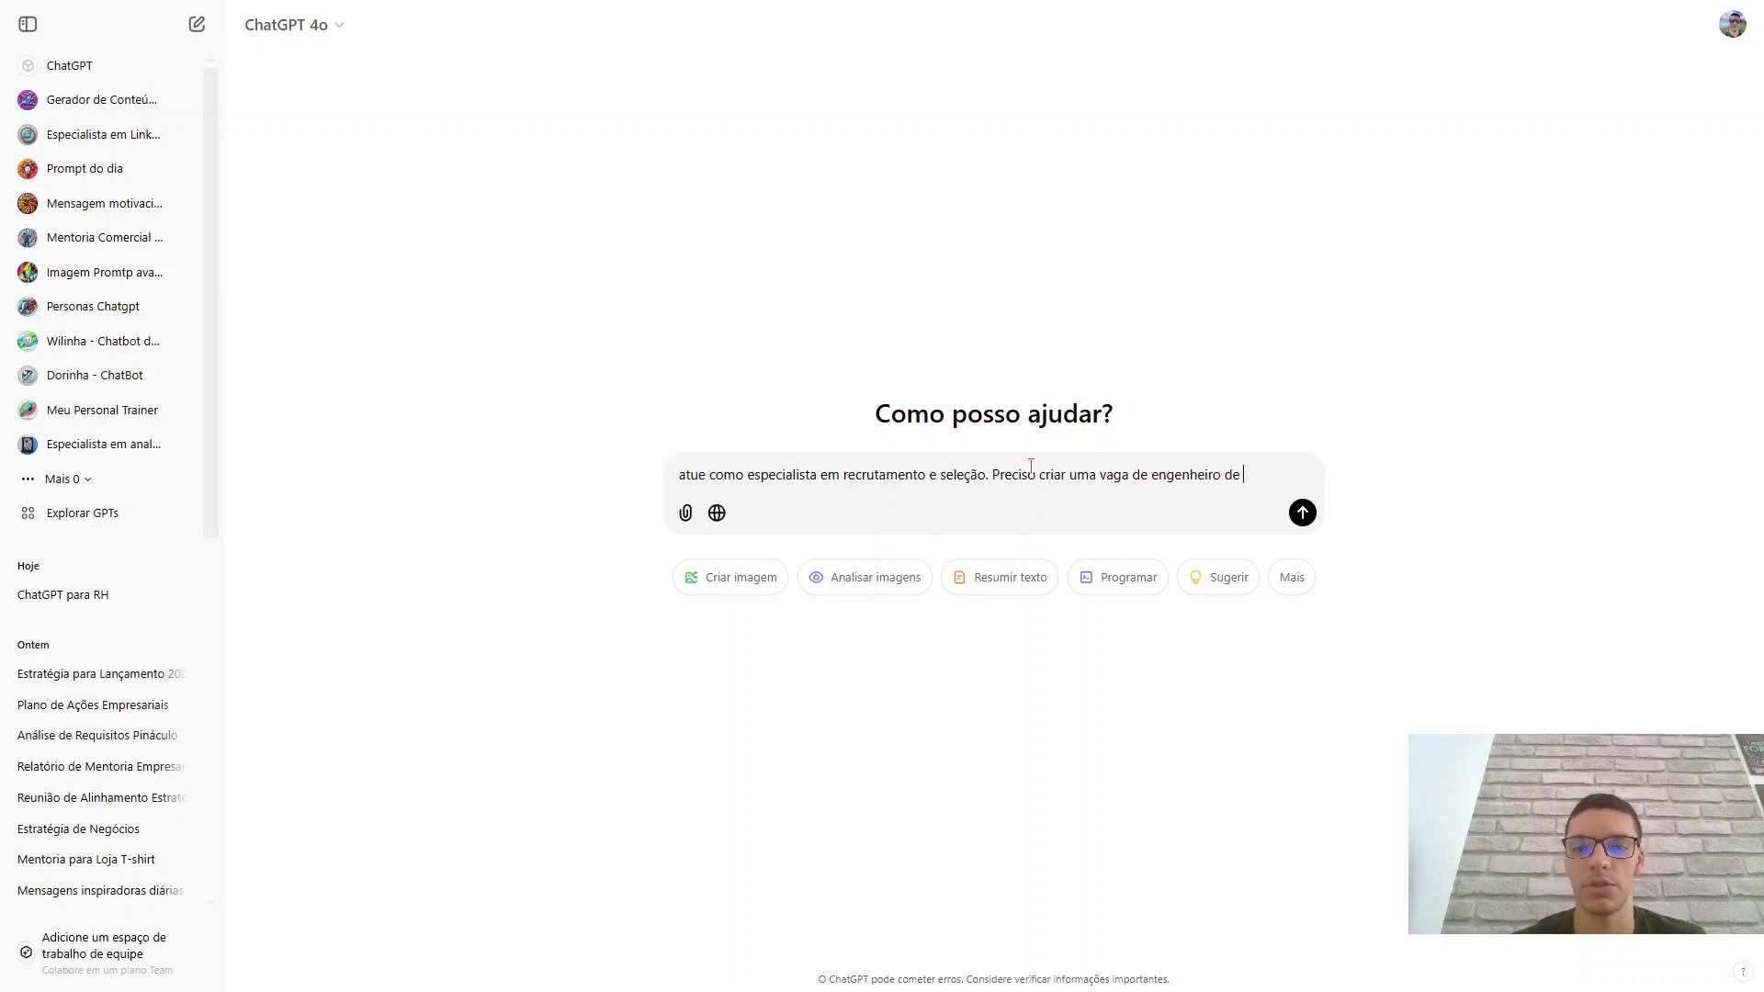
pyautogui.write('dados senior.')
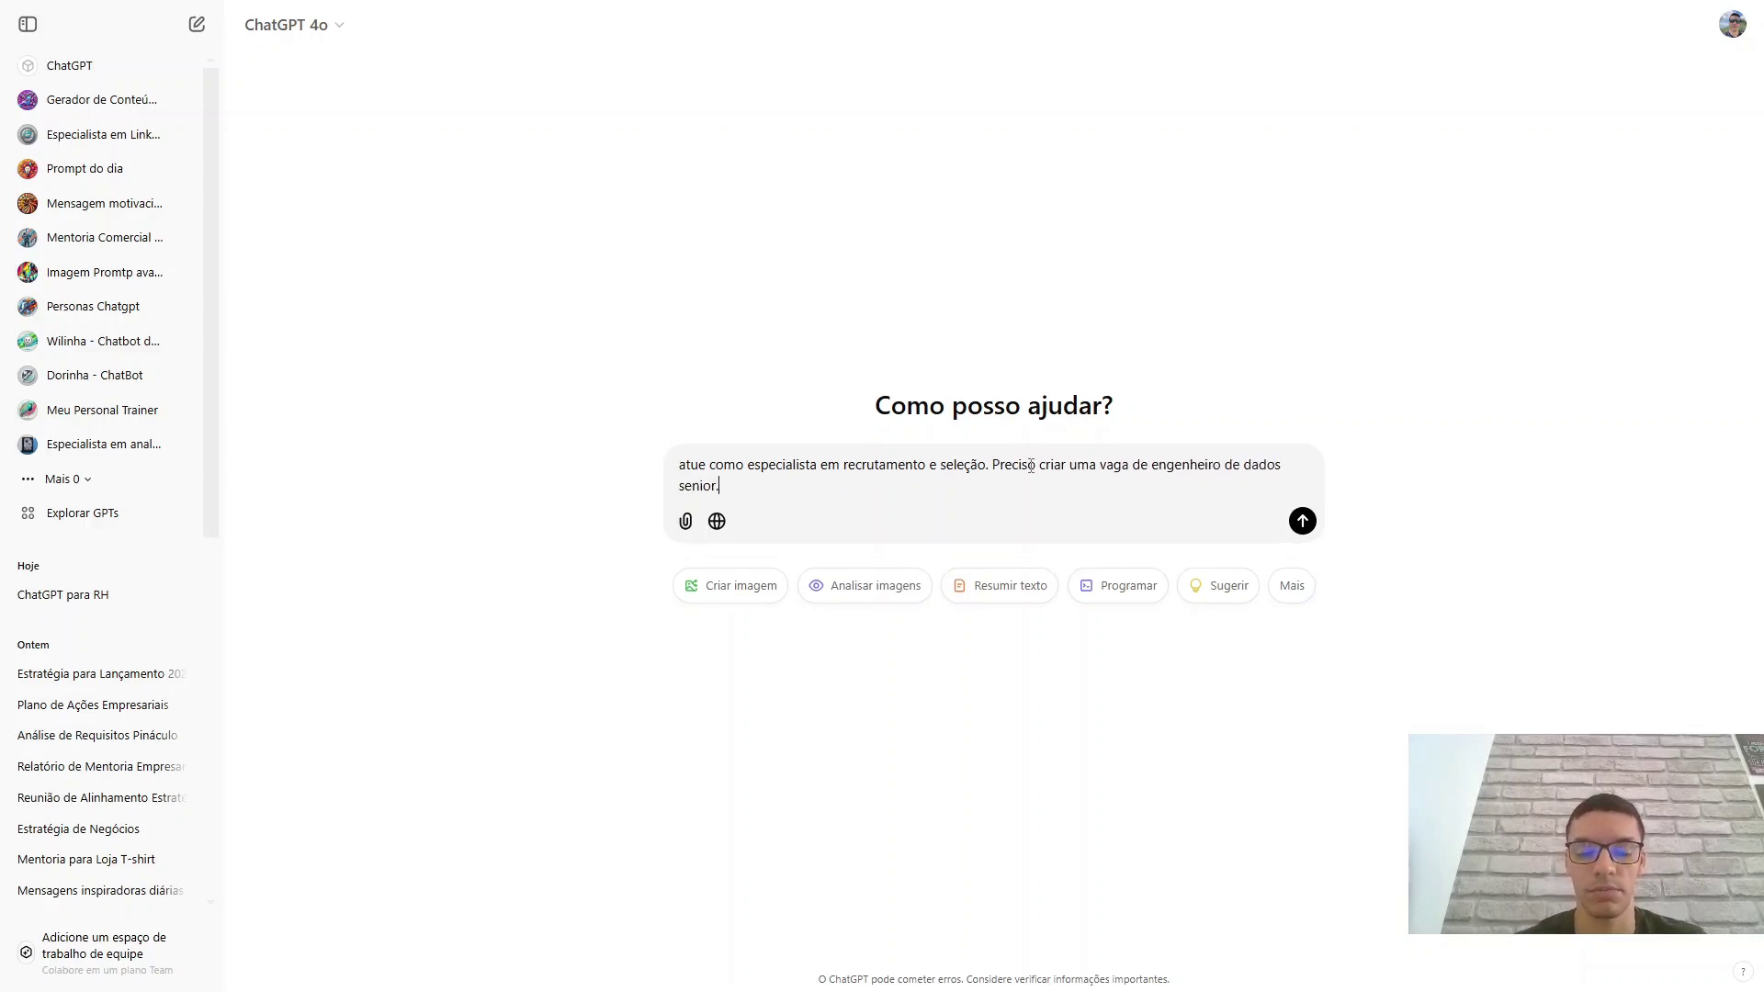
# Add the working conditions to the prompt: "Essa vaga é remota e o horário de trabalho é de 8h às 17h.".
pyautogui.write(' Essa v')
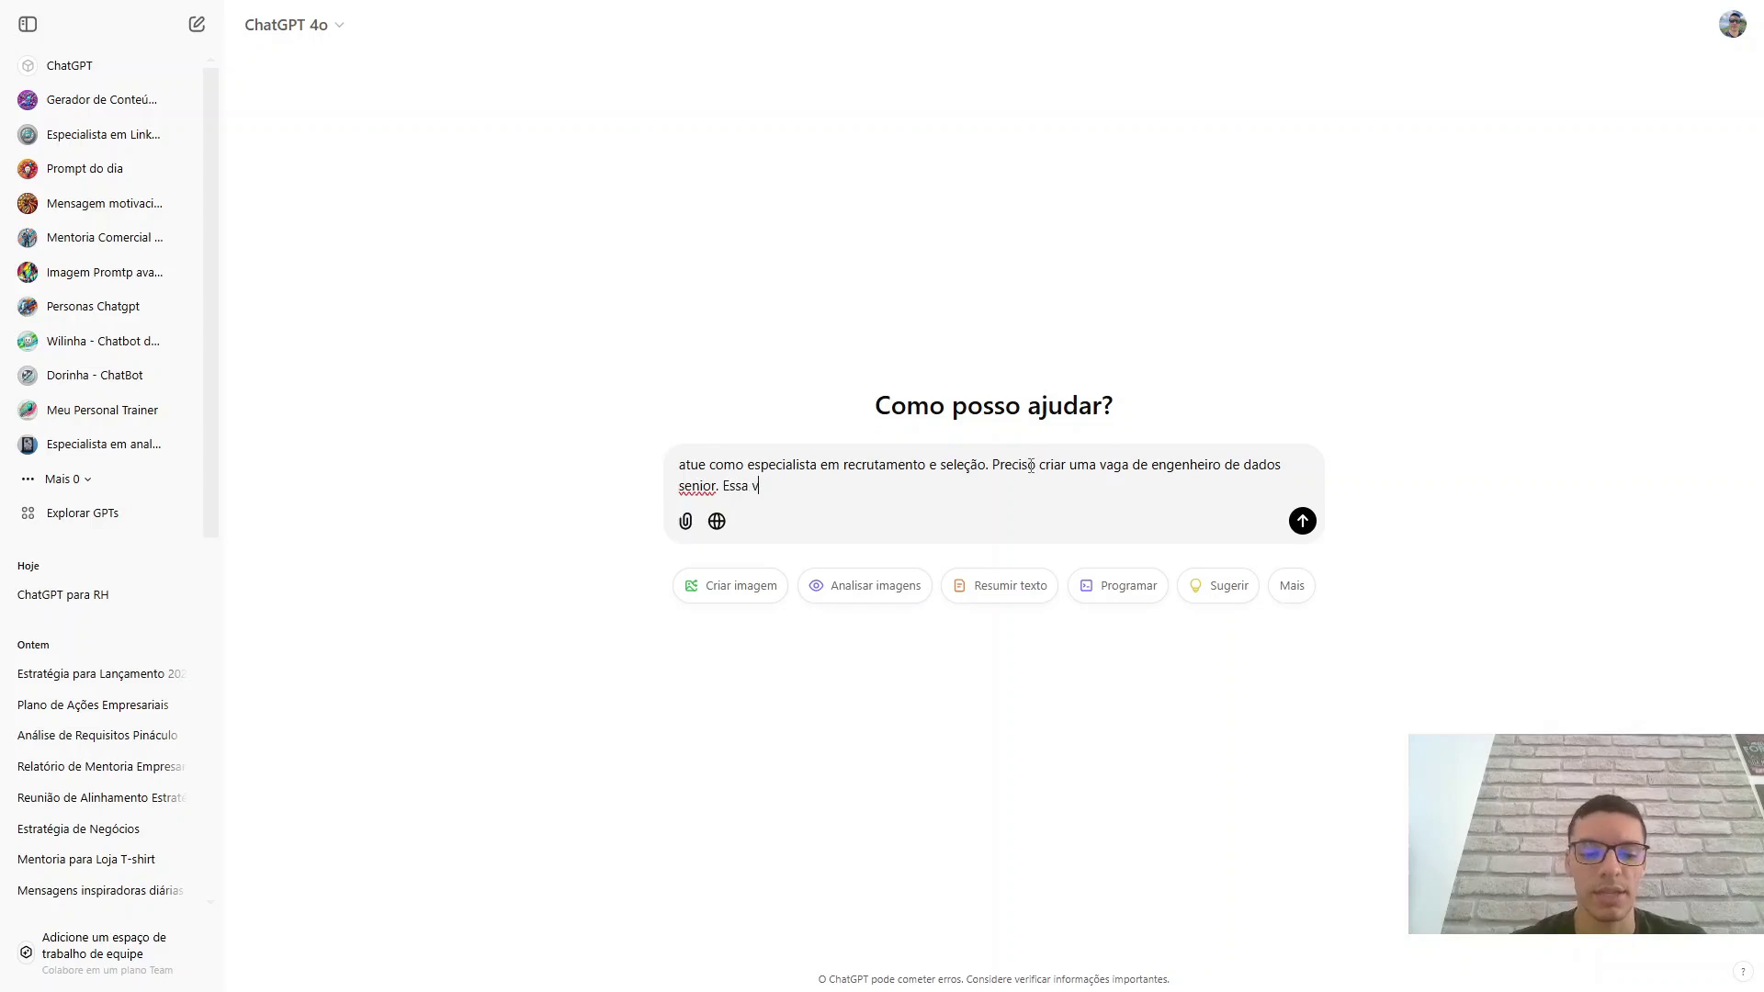
pyautogui.write('aga é remota')
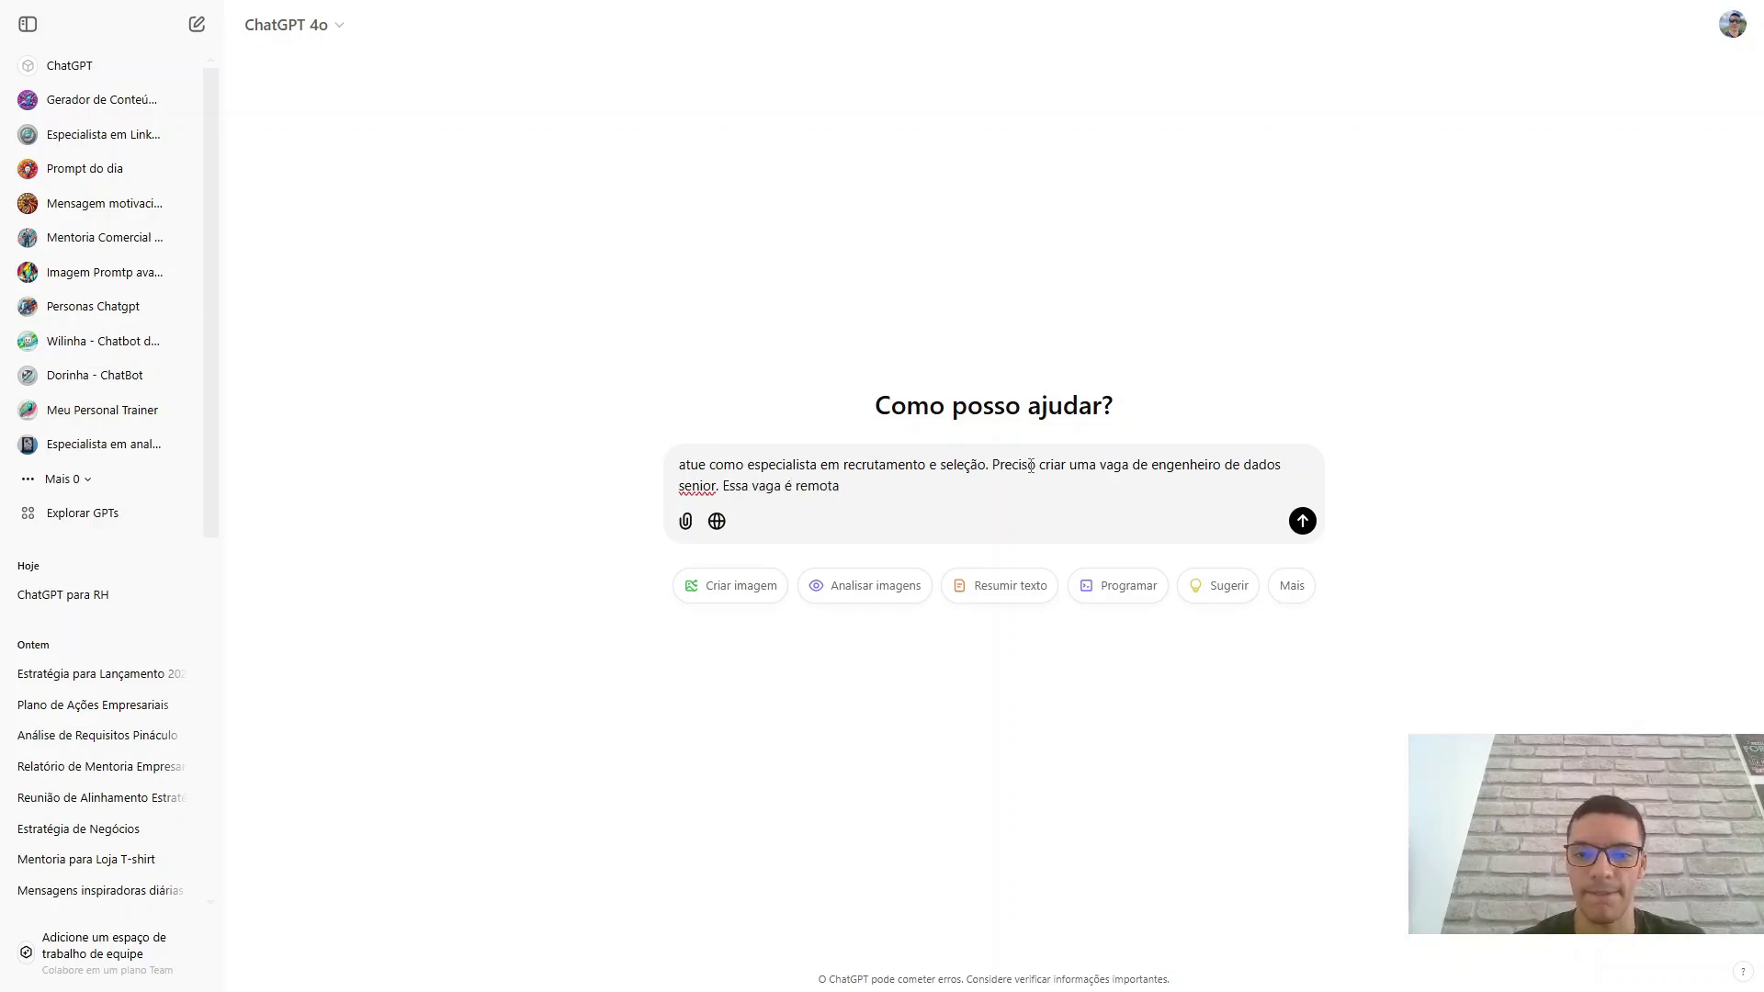
pyautogui.write(' e o horário ')
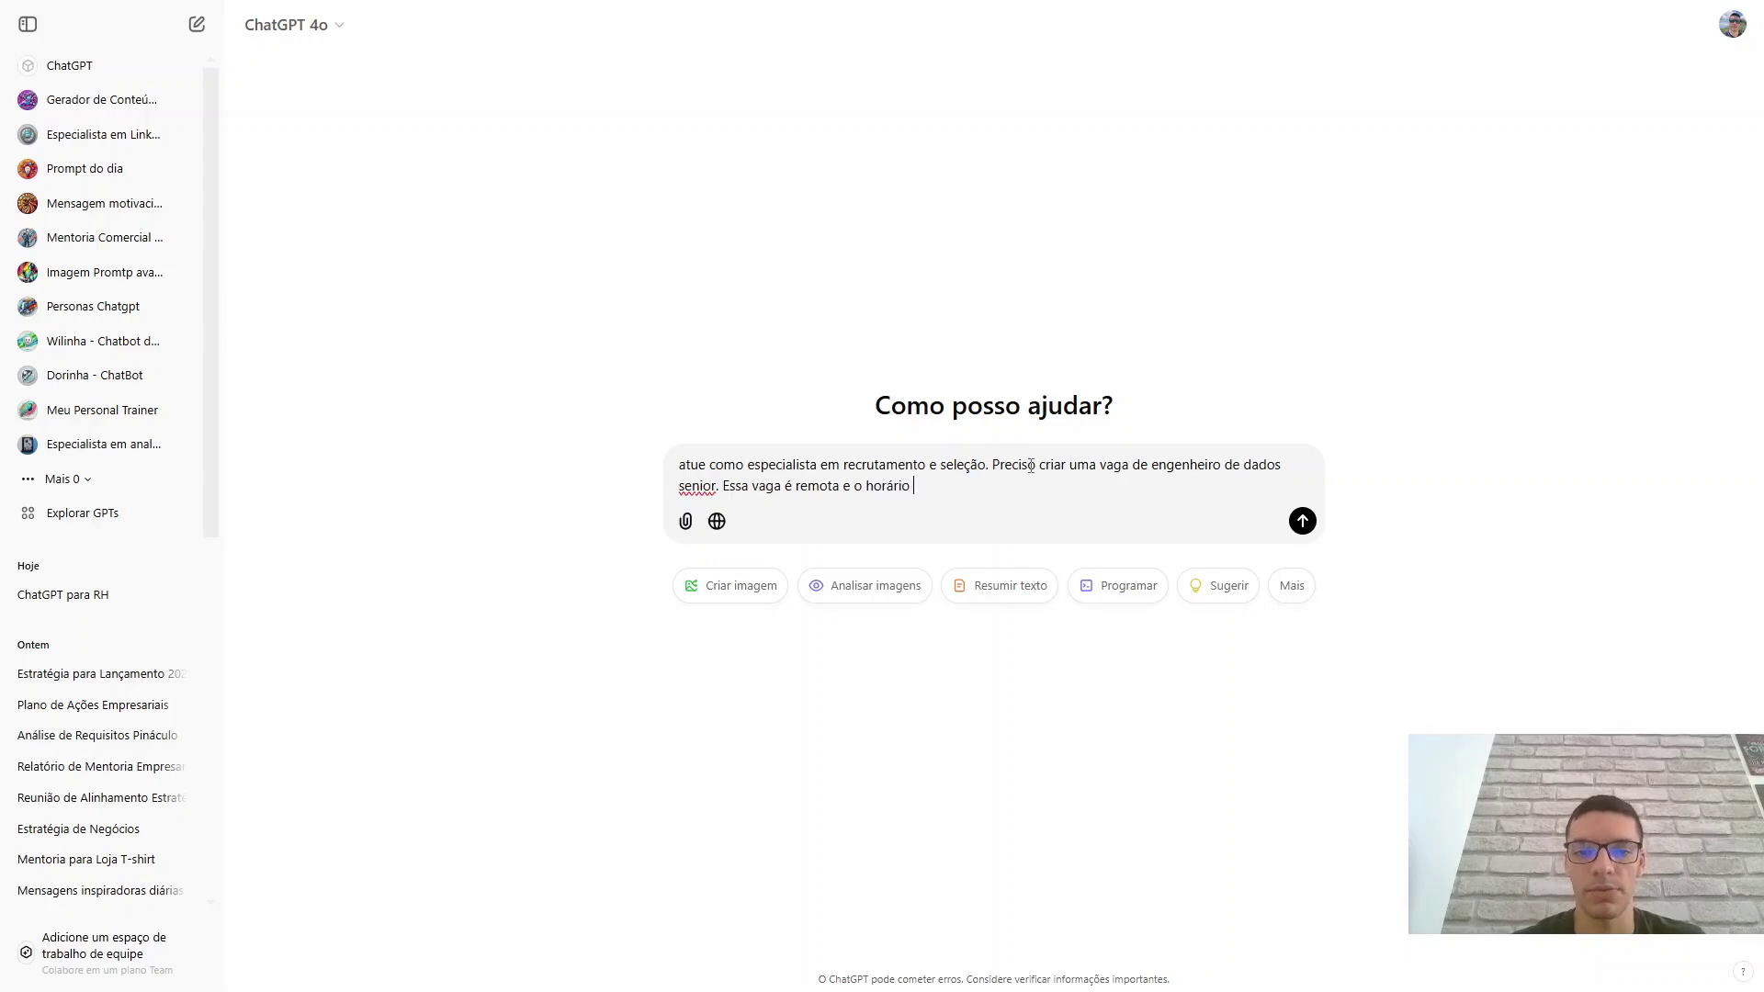
pyautogui.write('de trabalho')
pyautogui.press('BackSpace')
pyautogui.press('BackSpace')
pyautogui.press('BackSpace')
pyautogui.press('BackSpace')
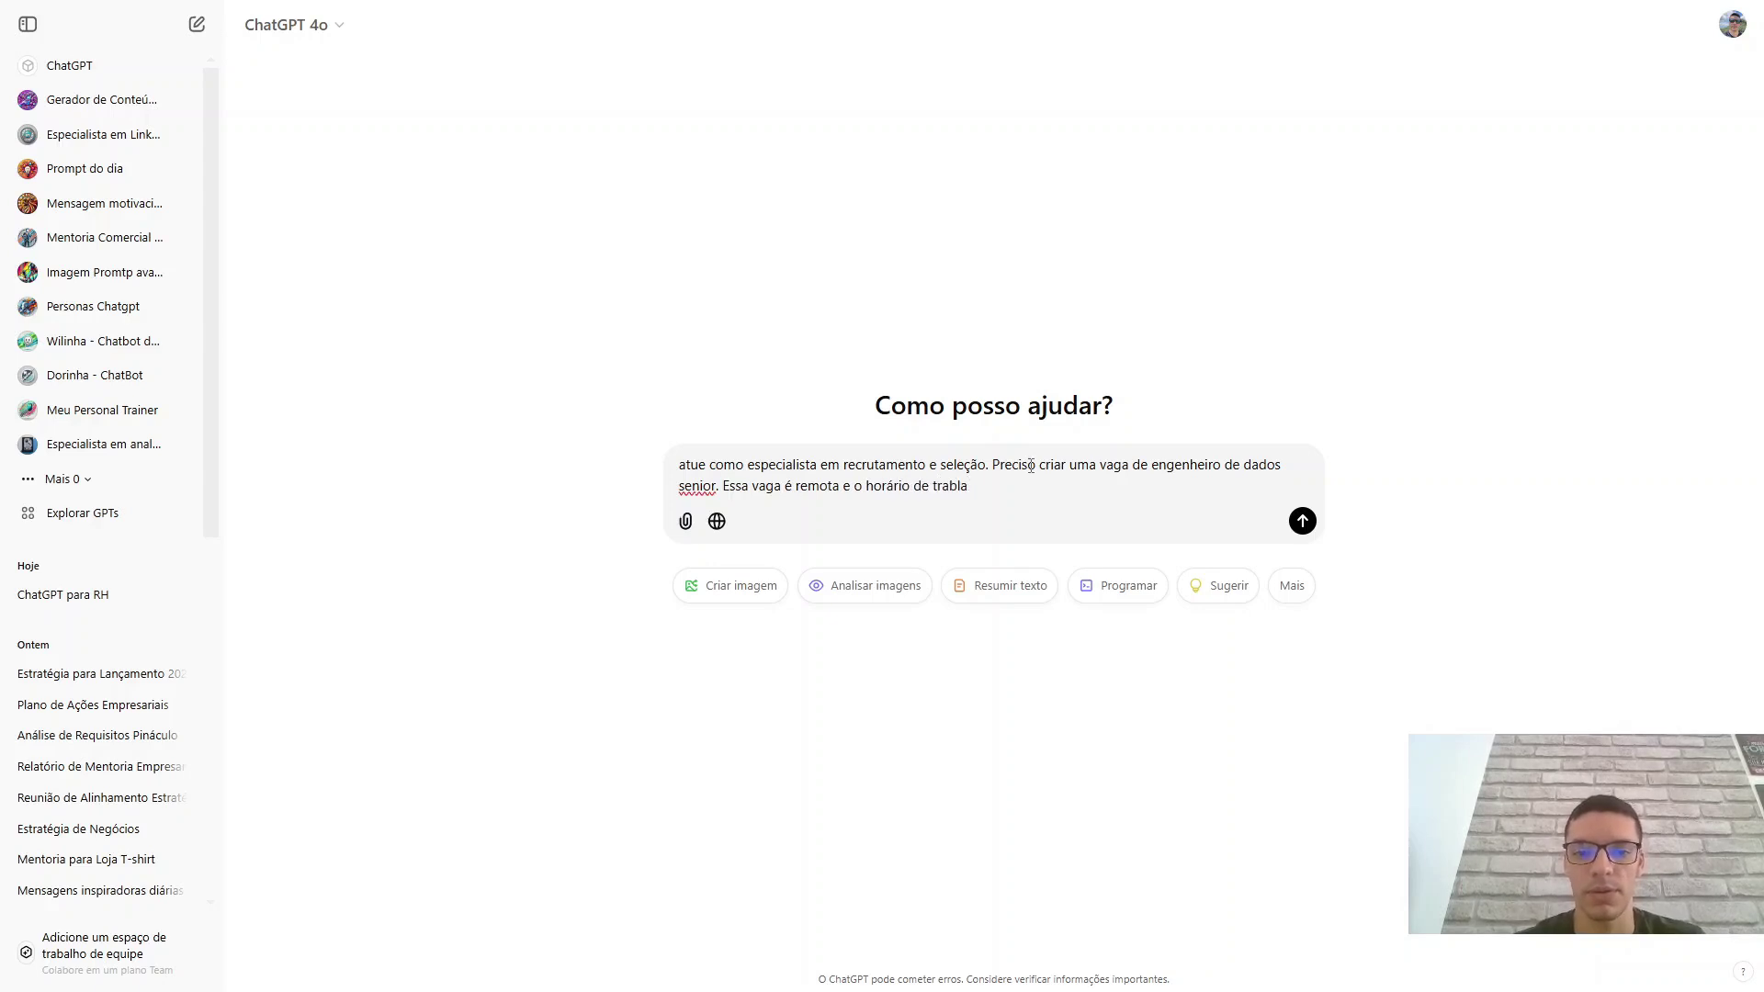
pyautogui.write('alho é de 8')
pyautogui.press('BackSpace')
pyautogui.write('h')
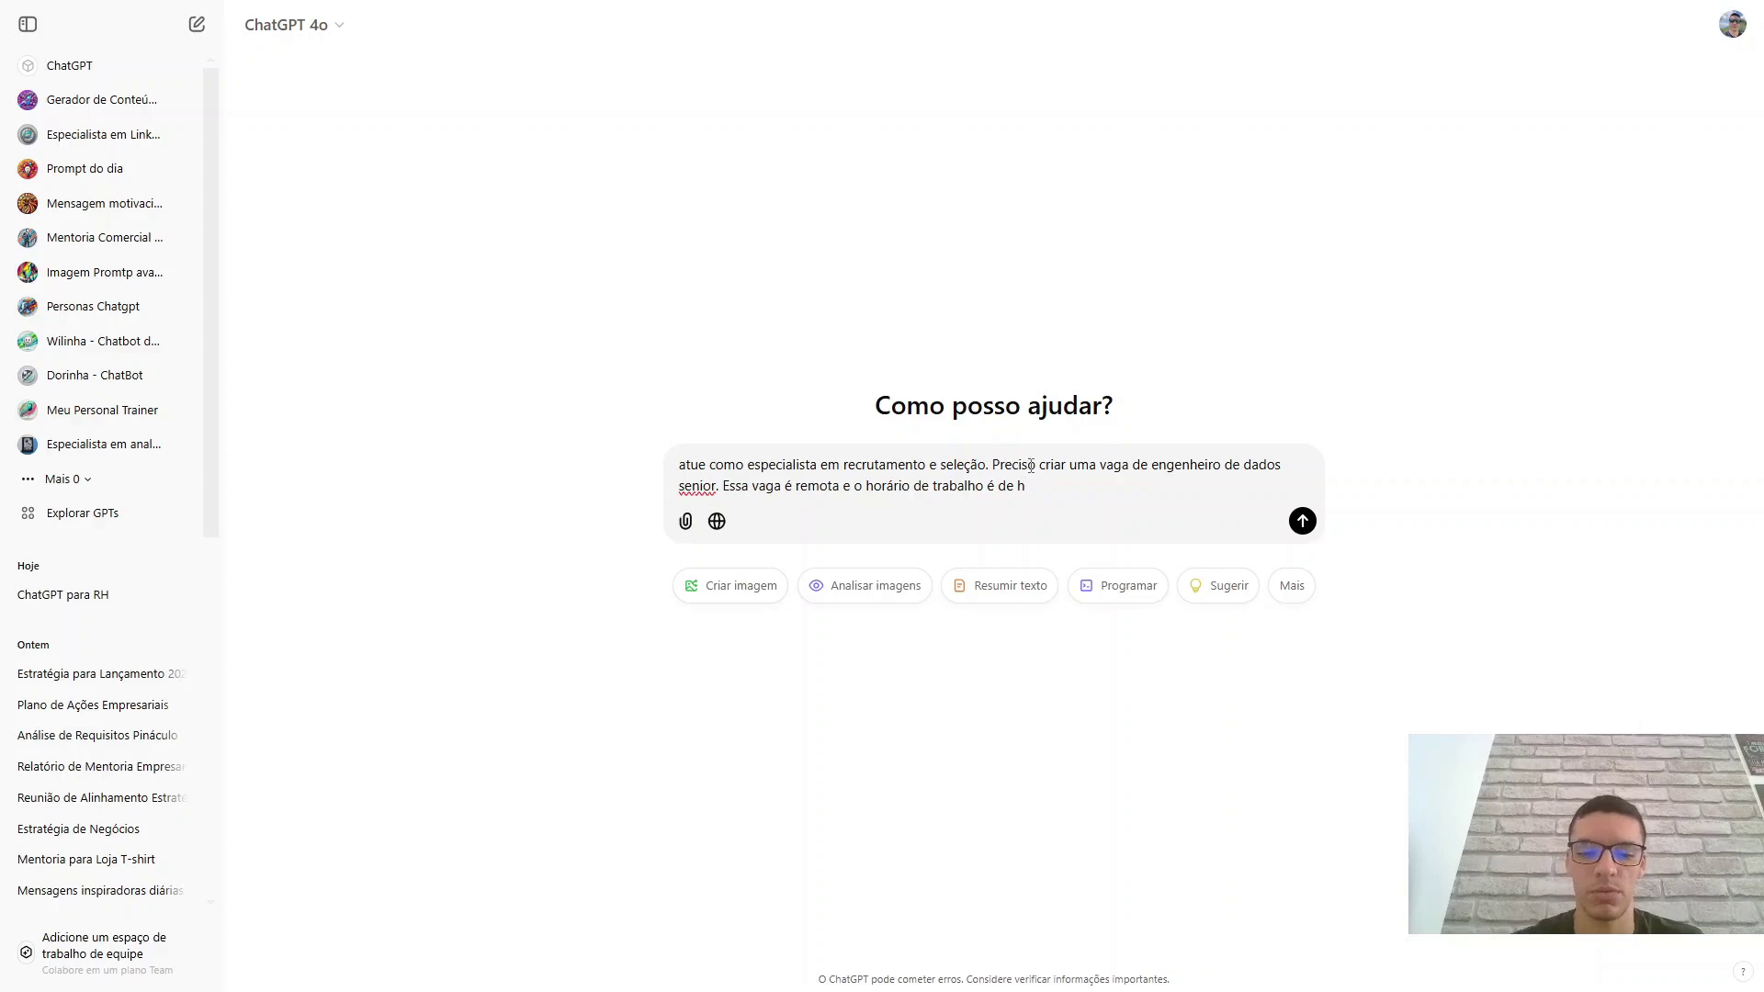
pyautogui.press('BackSpace')
pyautogui.write('8h às')
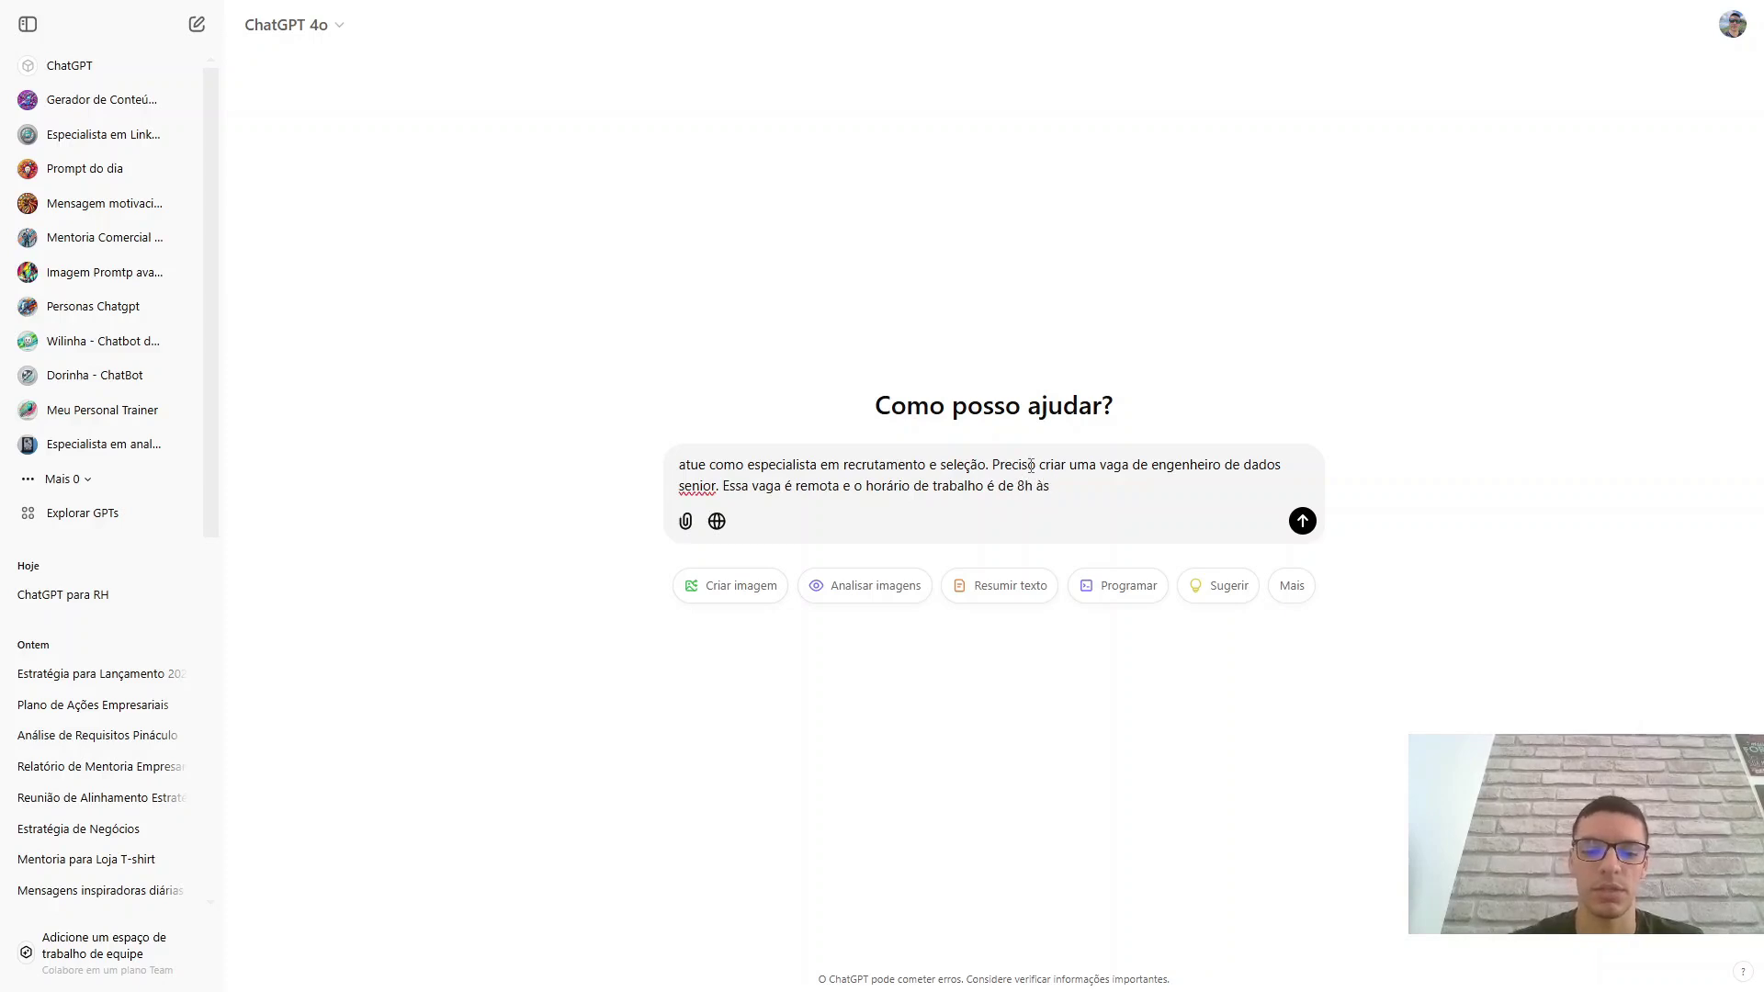
pyautogui.write(' 17h.')
# Add the request "Crie a job description dessa vaga." to the prompt and start a new paragraph below it.
pyautogui.write(' C')
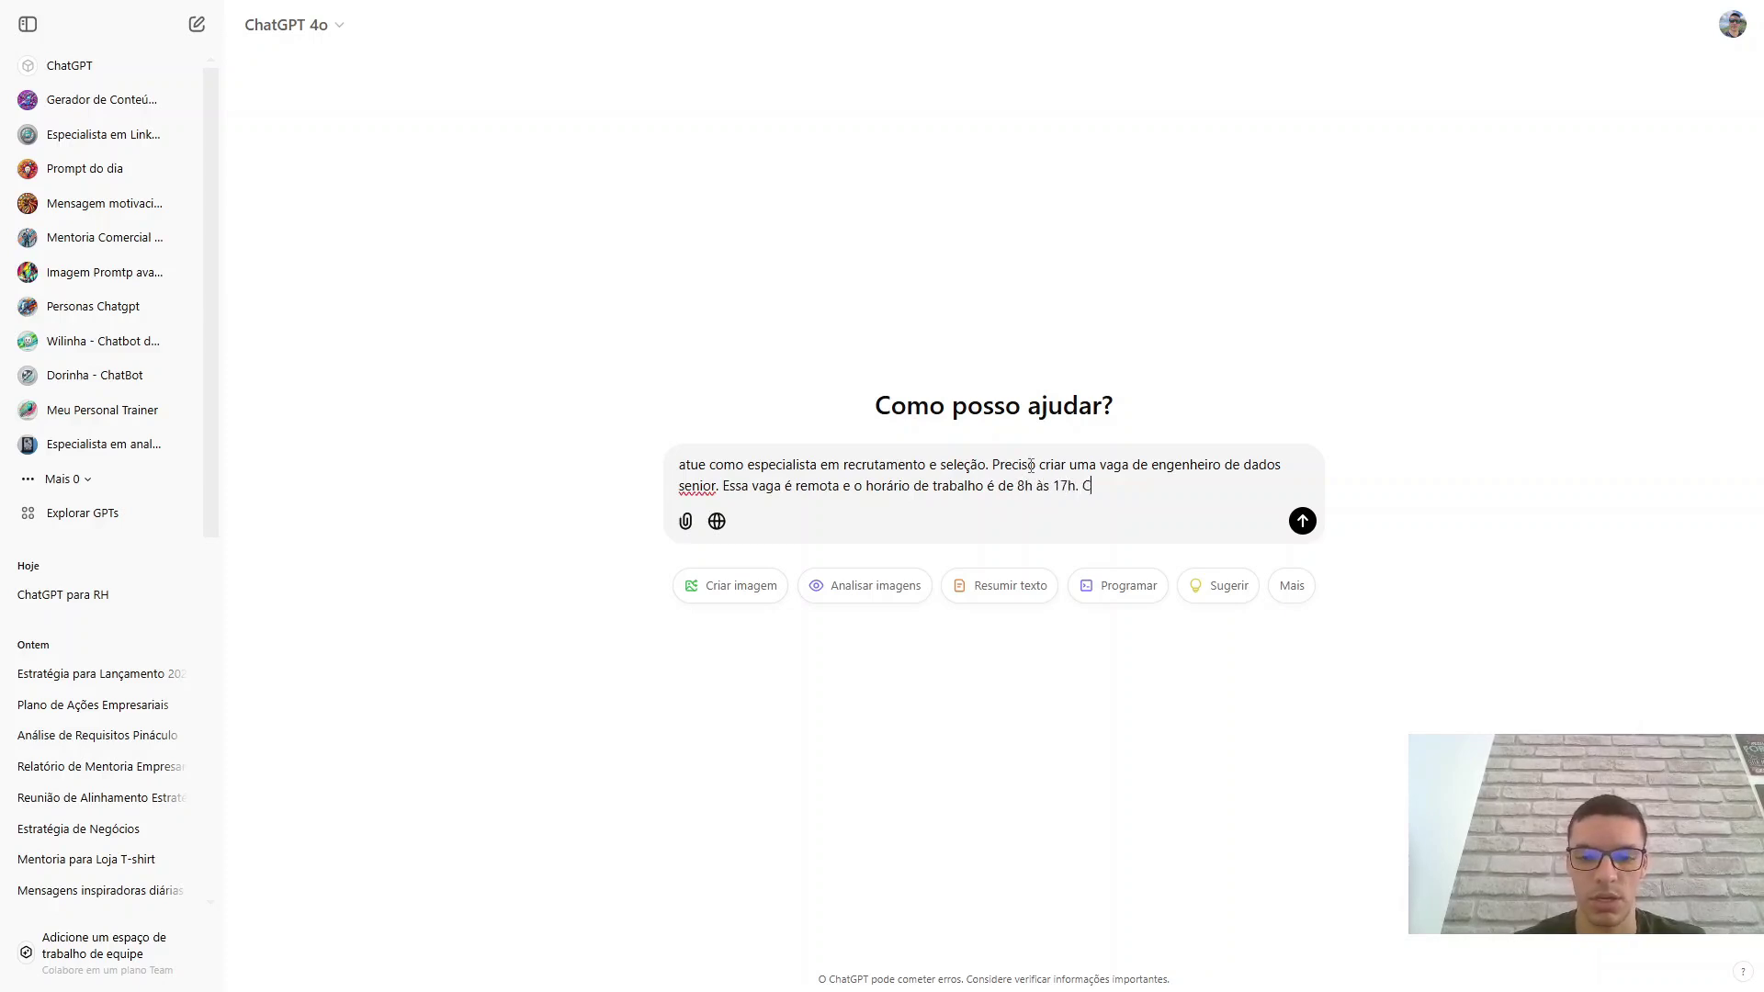
pyautogui.write('rire')
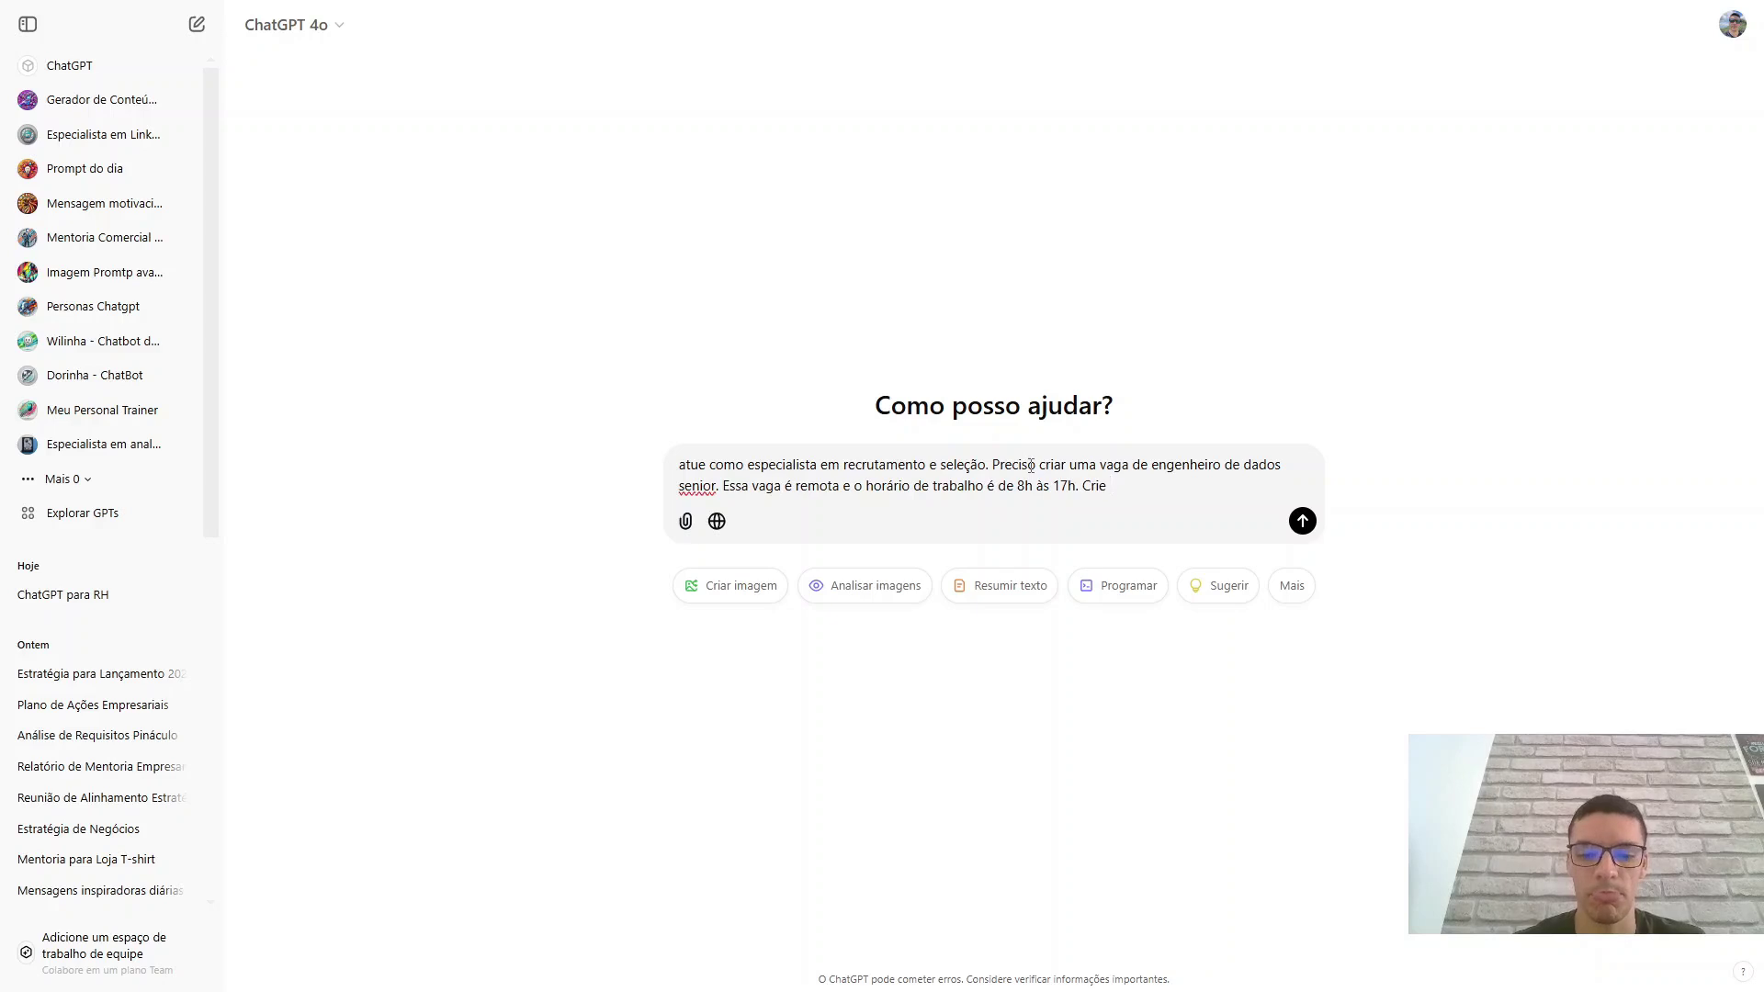
pyautogui.write(' a job des')
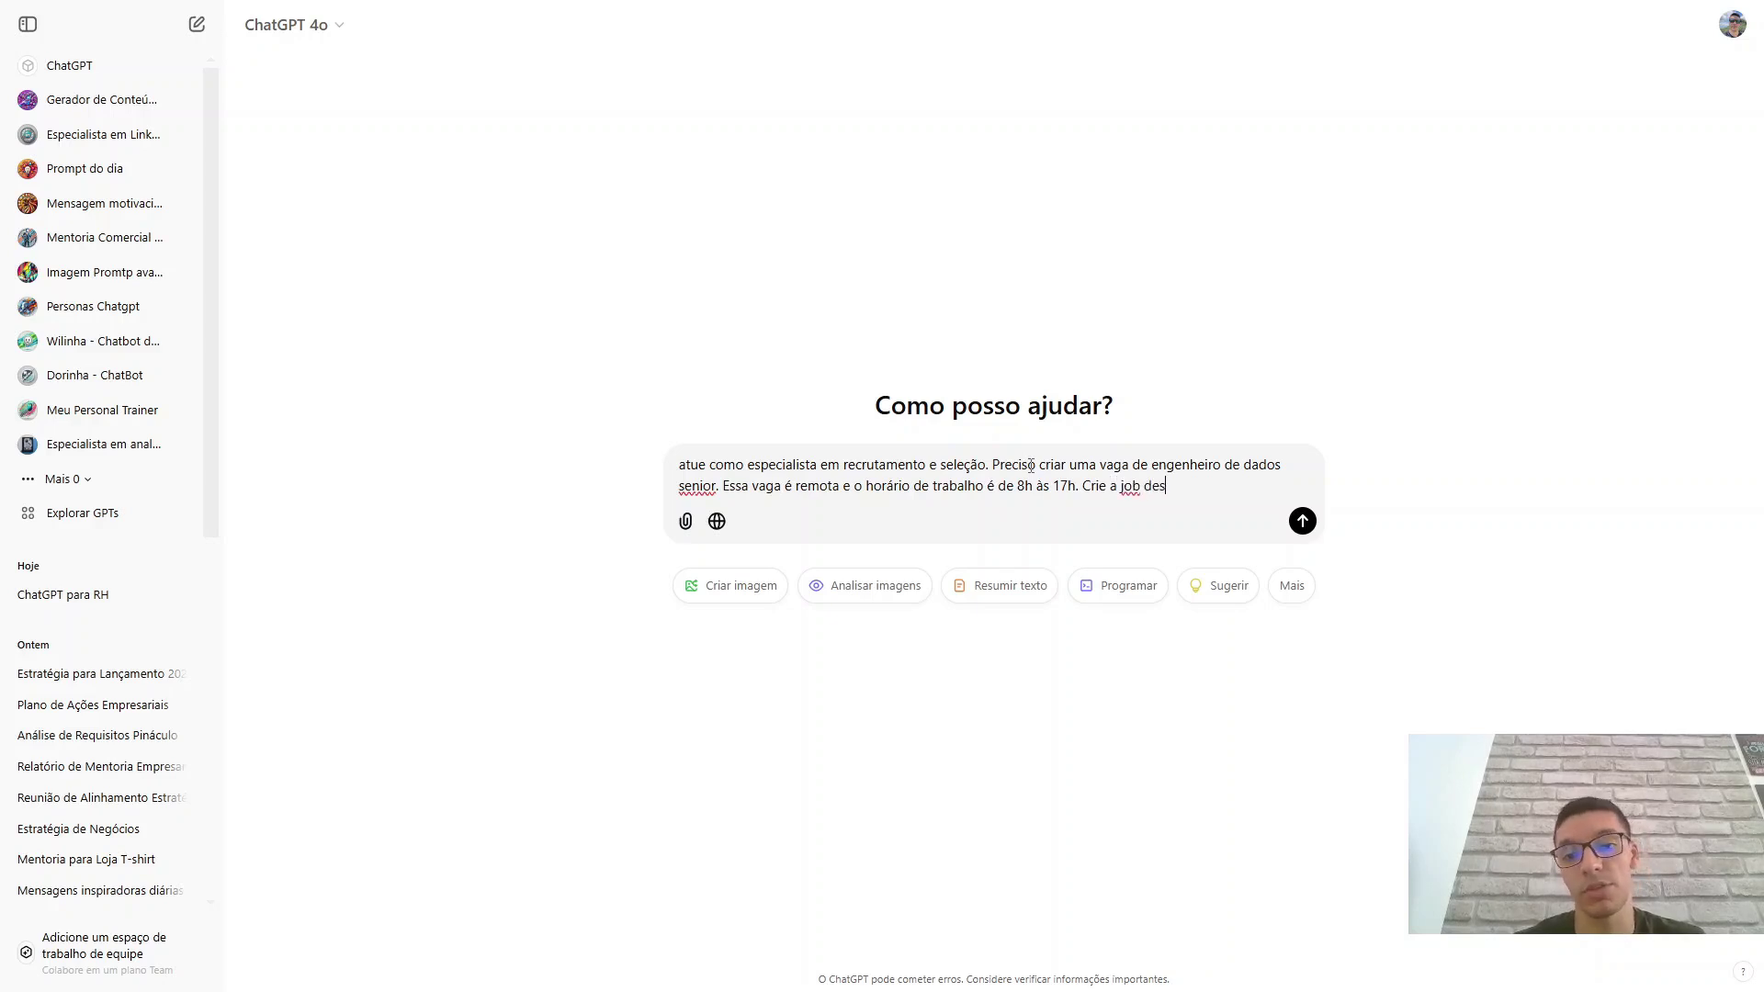
pyautogui.write('cription')
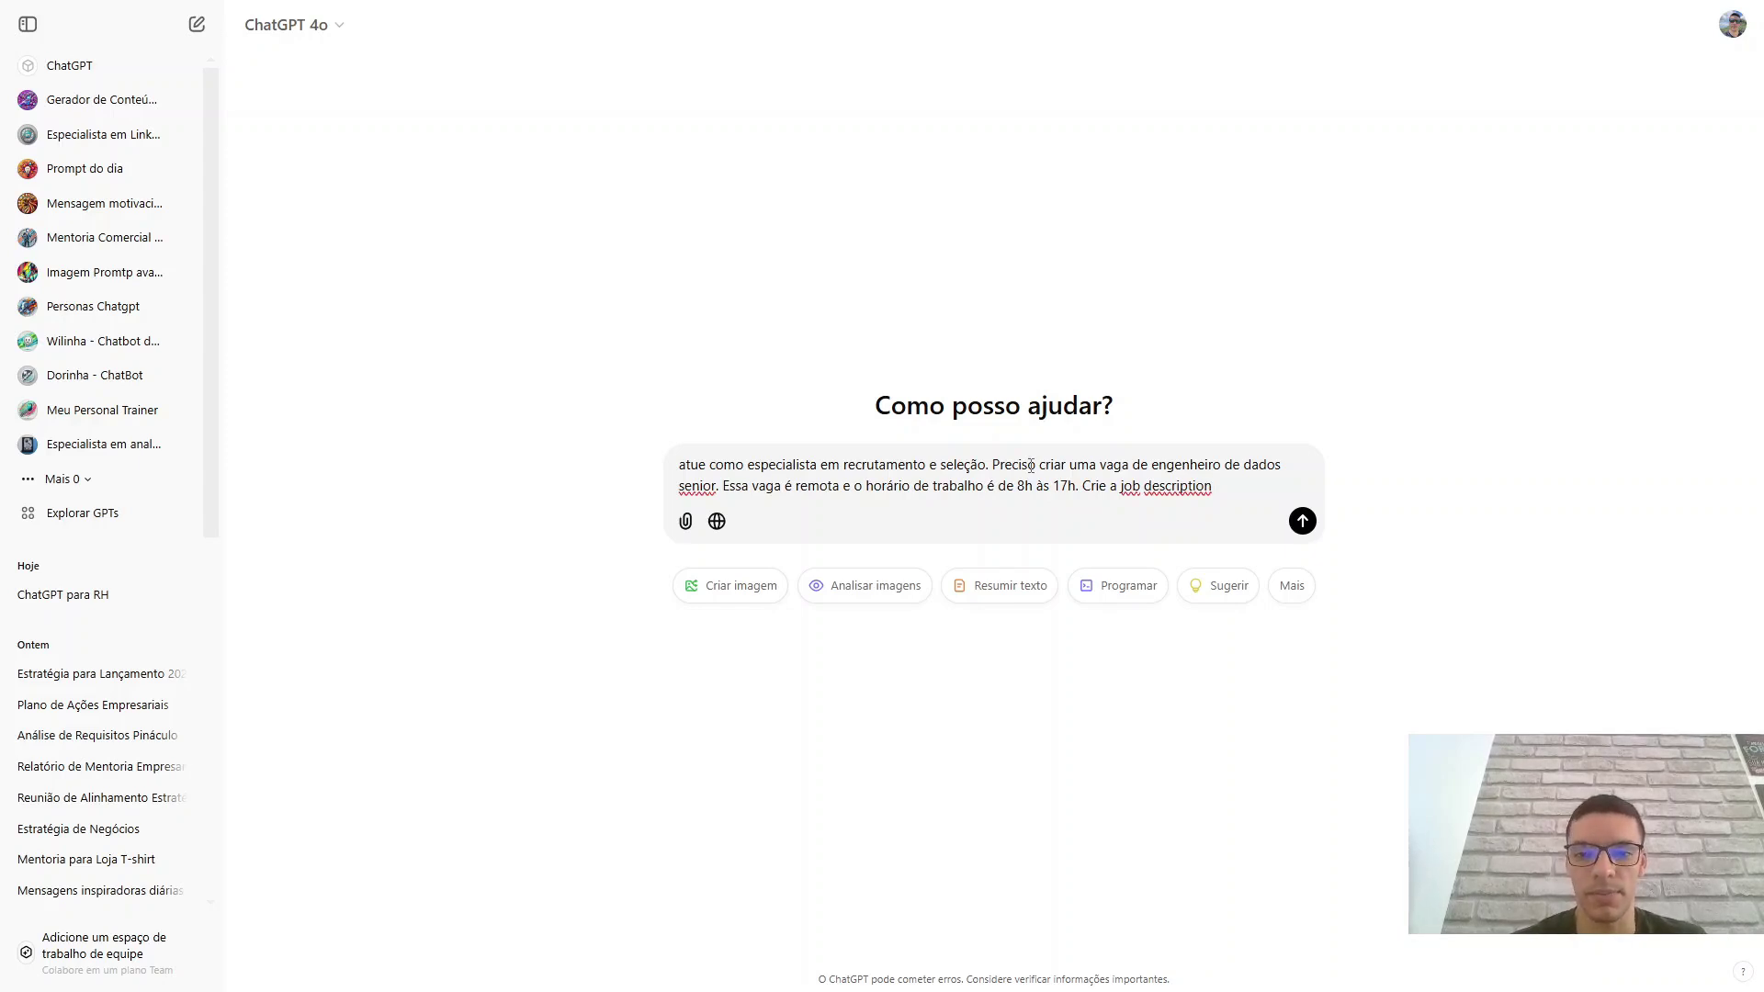
pyautogui.write('dessa va')
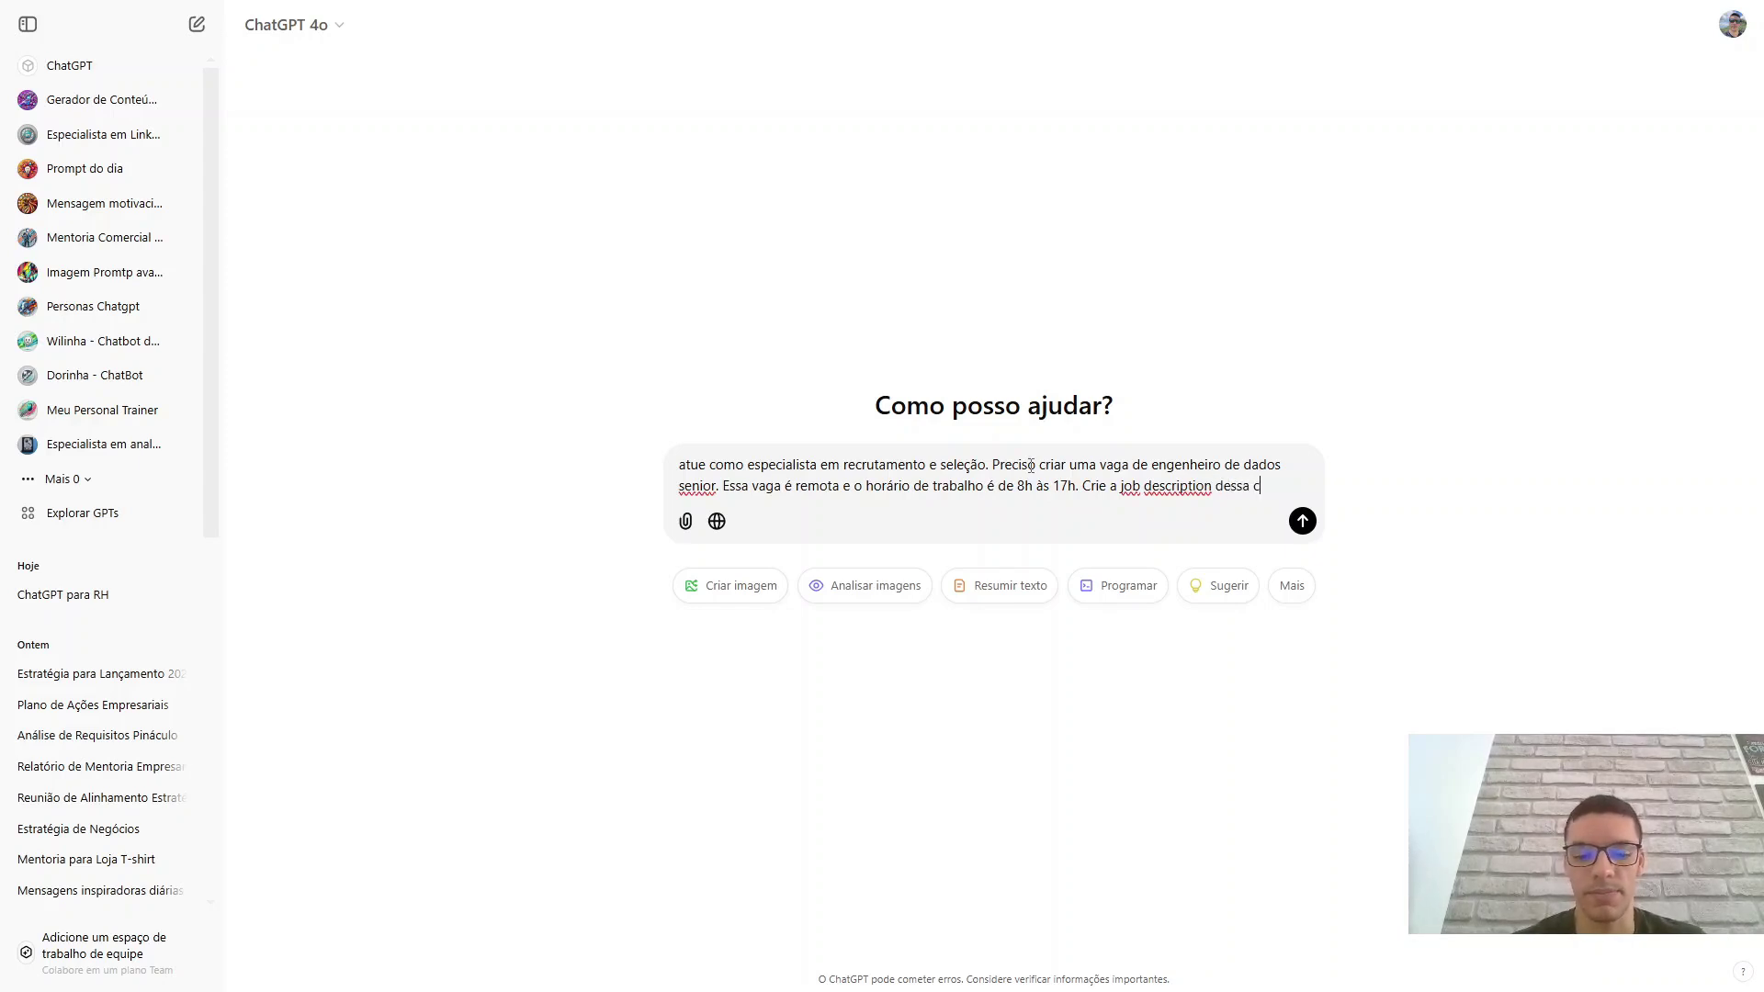
pyautogui.write('ga.')
pyautogui.hotkey('shift', 'Return')
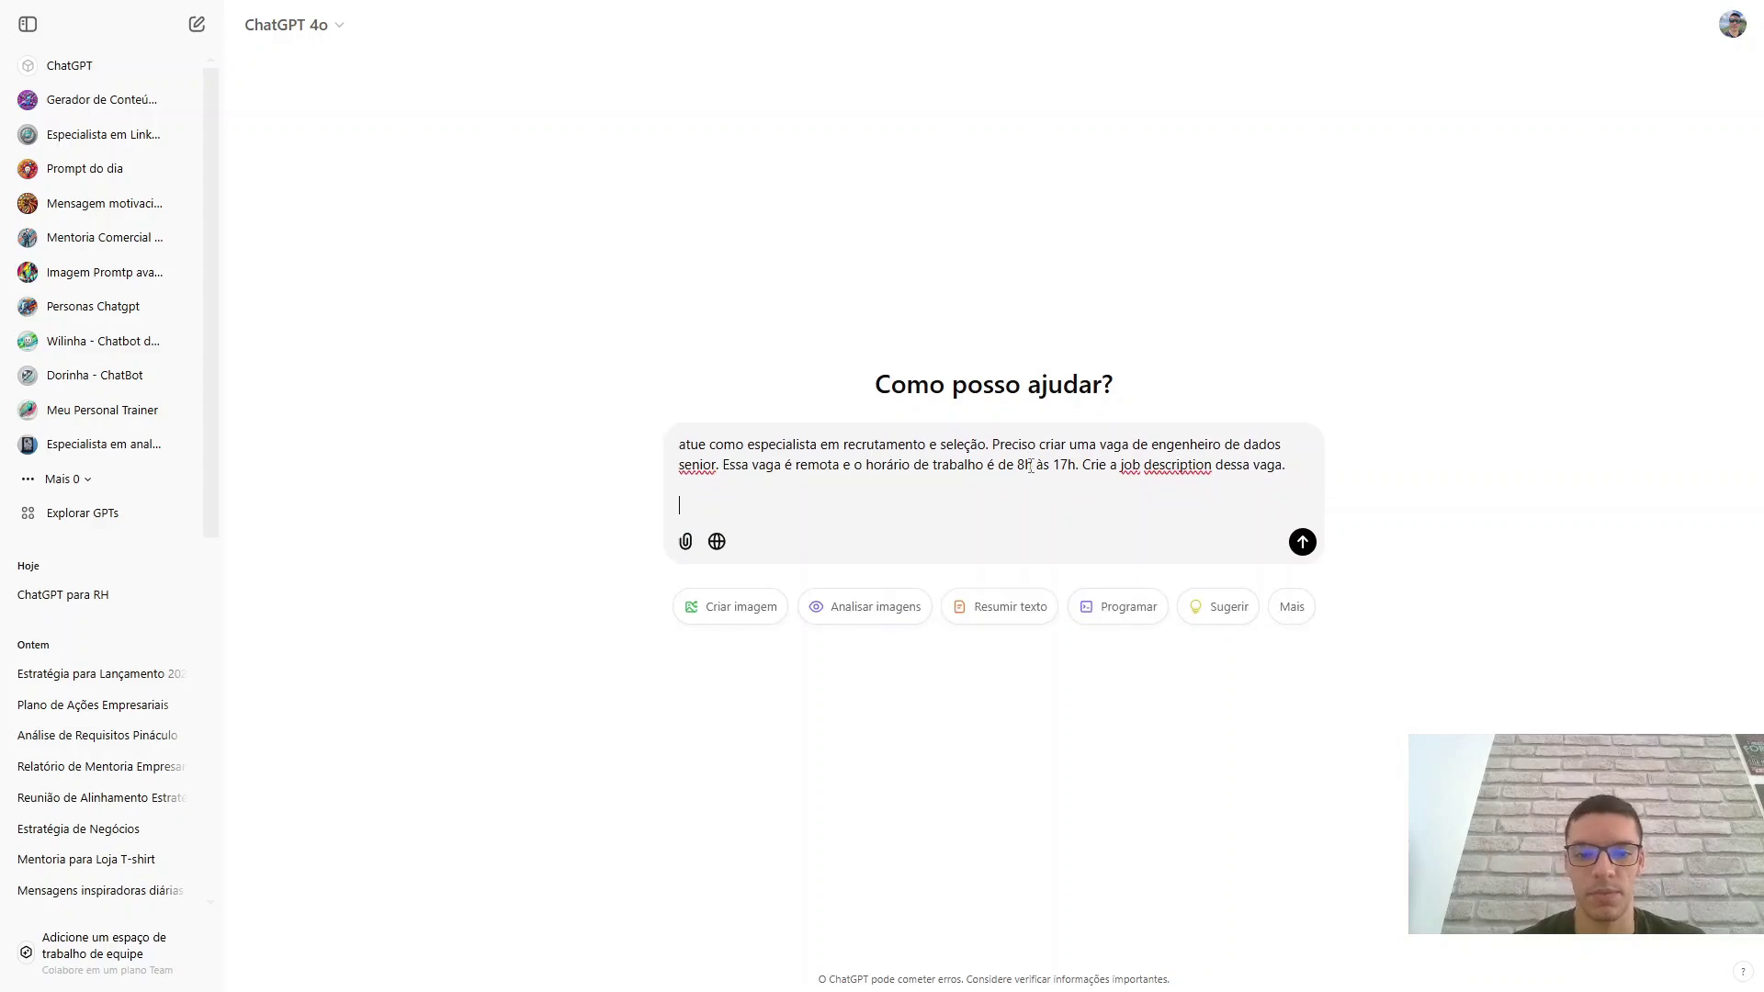
# Write the formatting instruction "Separe por descrição e requisitos." in the prompt's second paragraph and begin the following sentence with "Nos".
pyautogui.write('Seper')
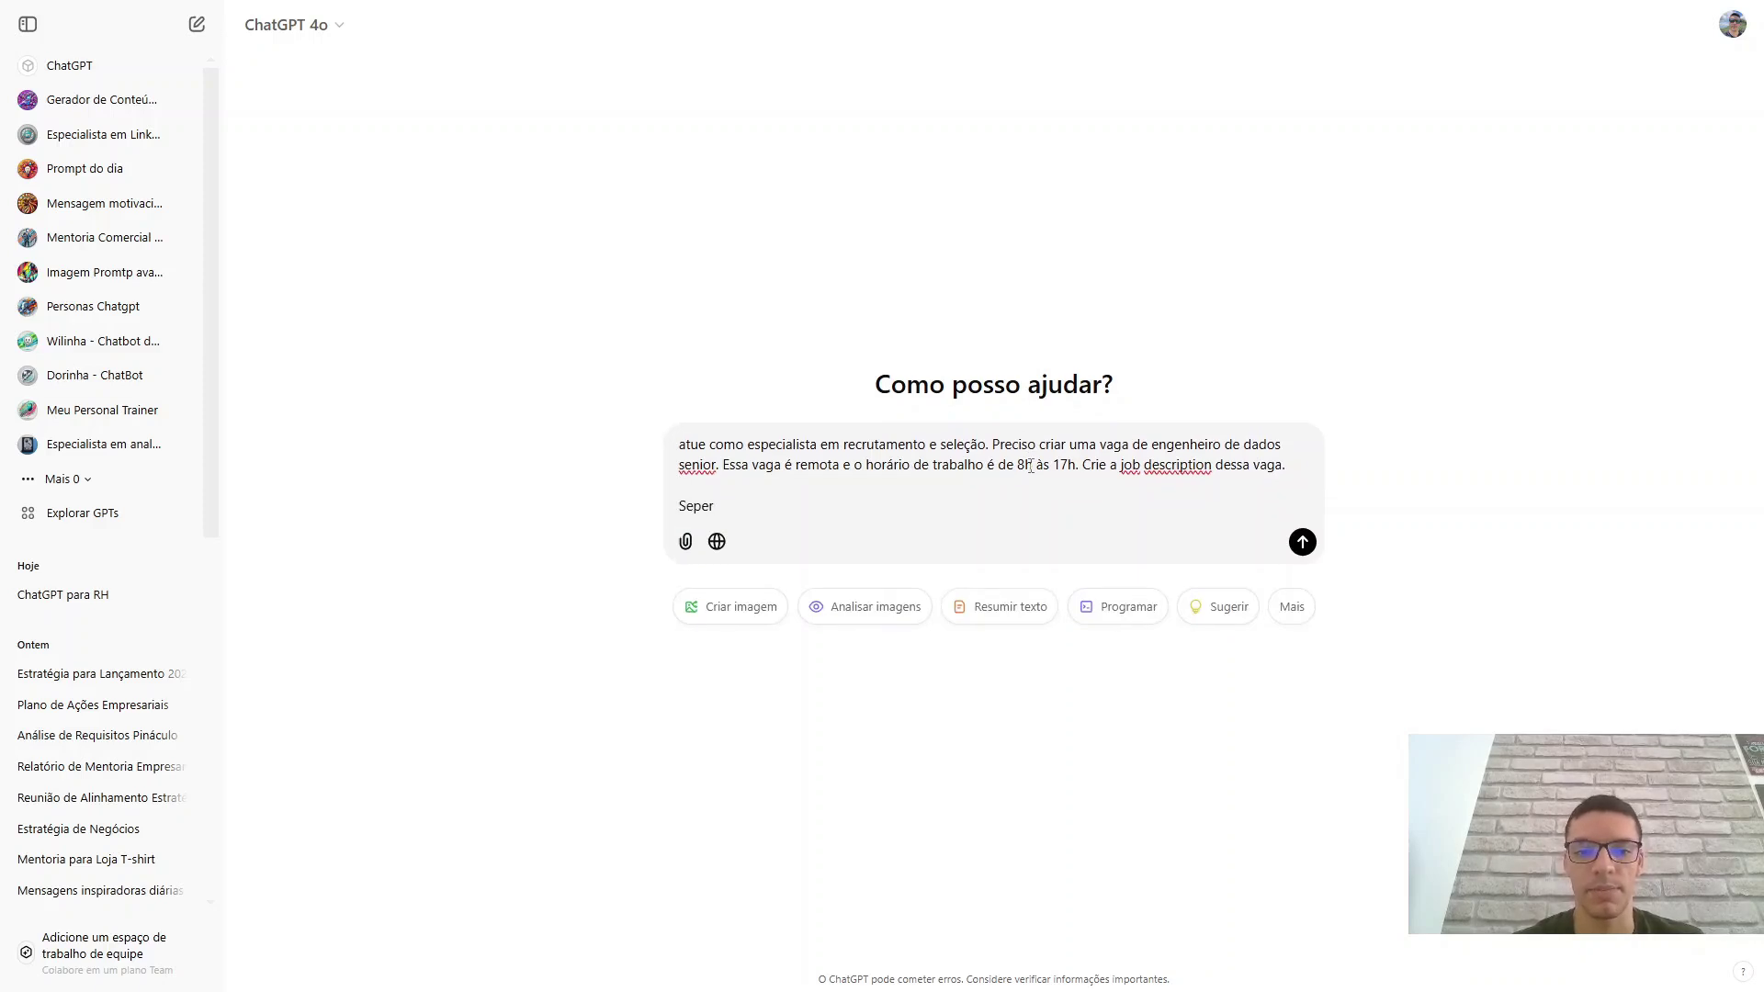
pyautogui.press('BackSpace')
pyautogui.press('BackSpace')
pyautogui.write('a')
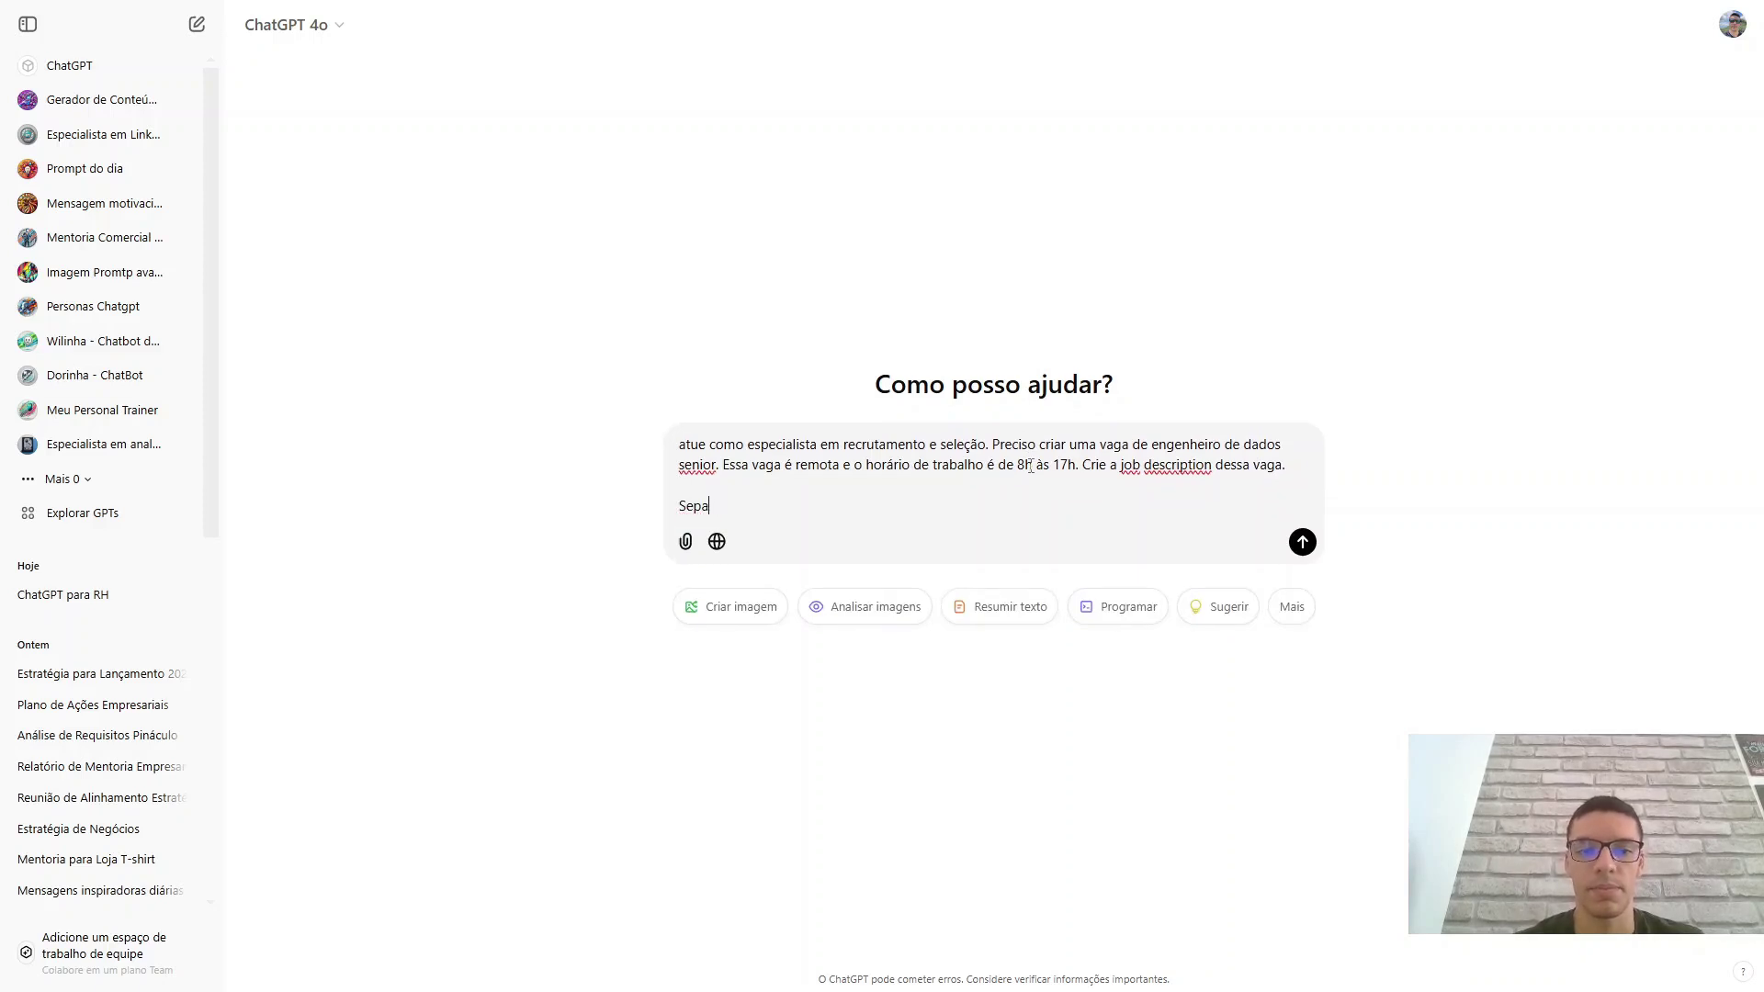
pyautogui.write('re por descrição ')
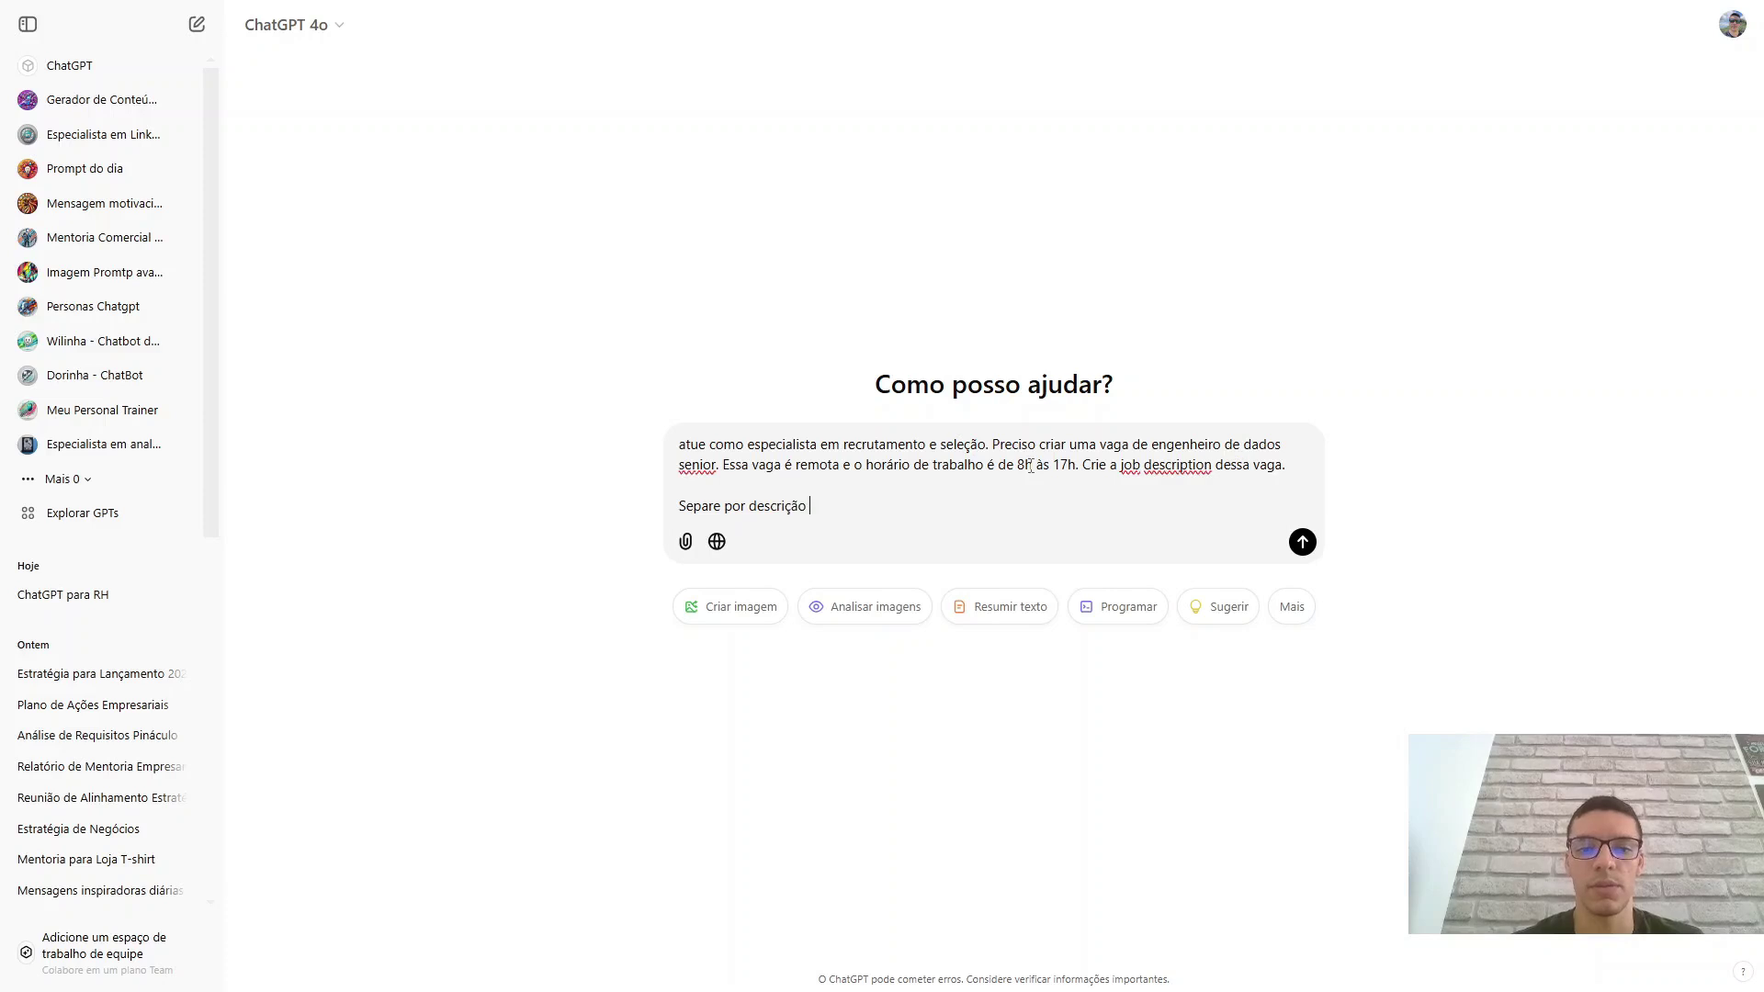
pyautogui.write('e requi')
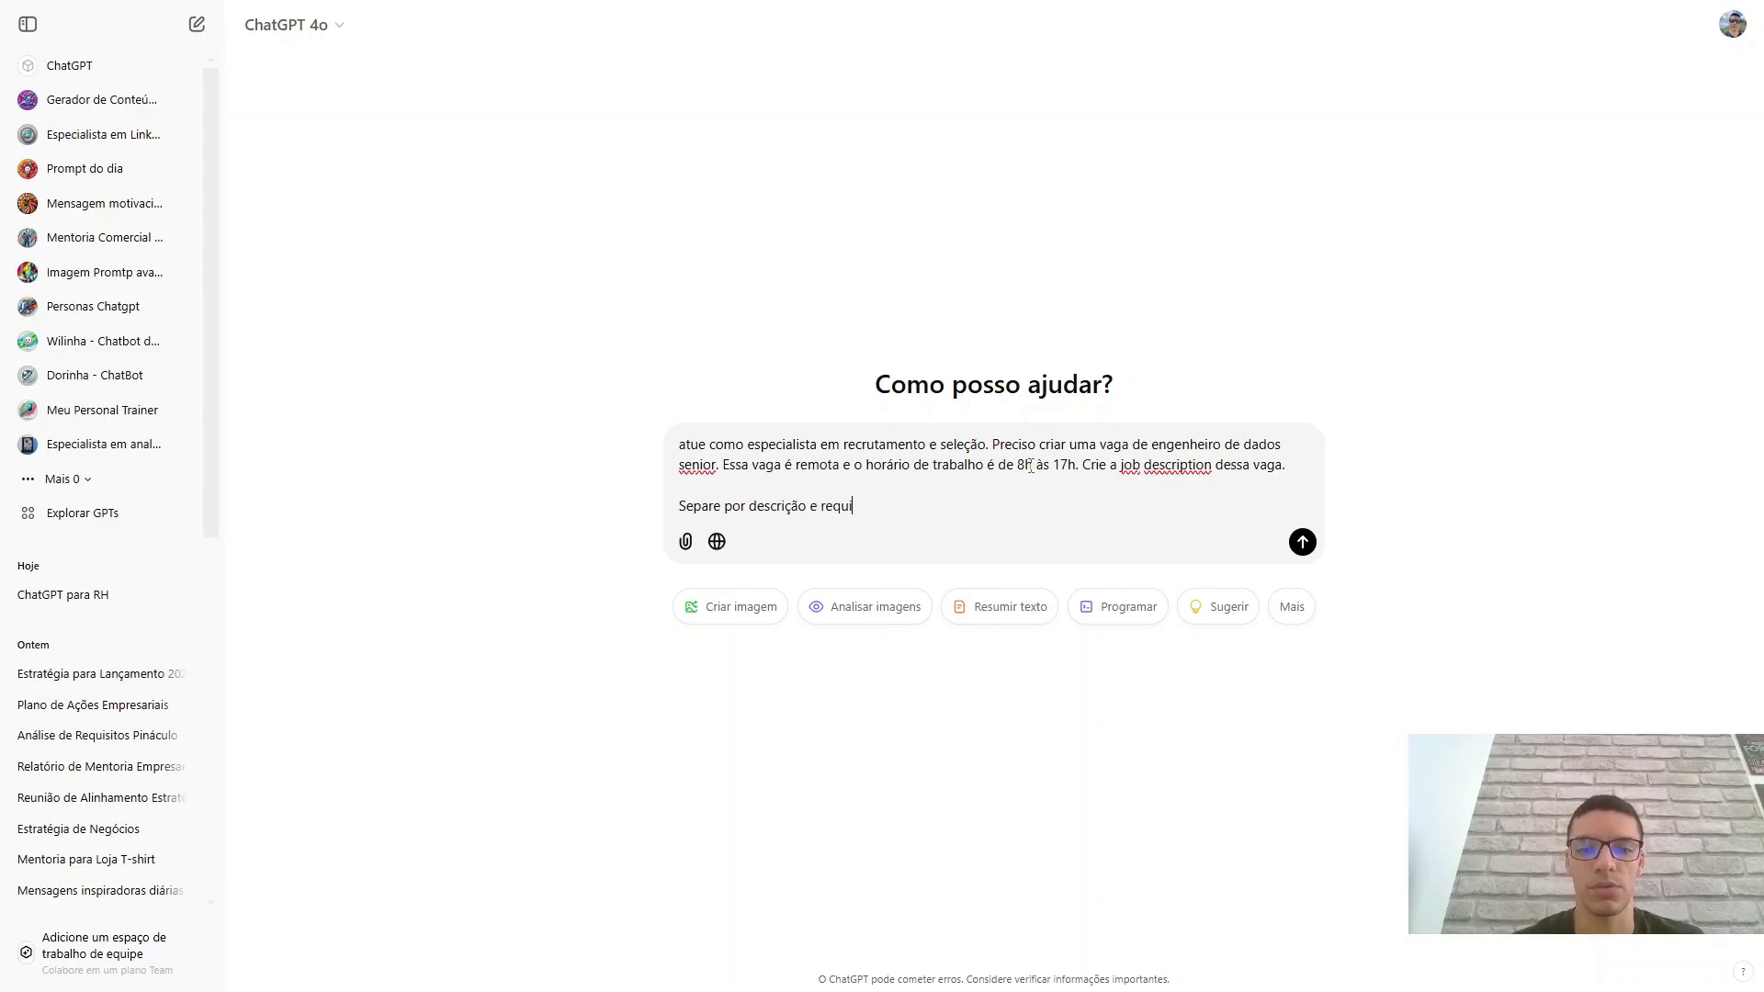
pyautogui.write('sitos. Nos')
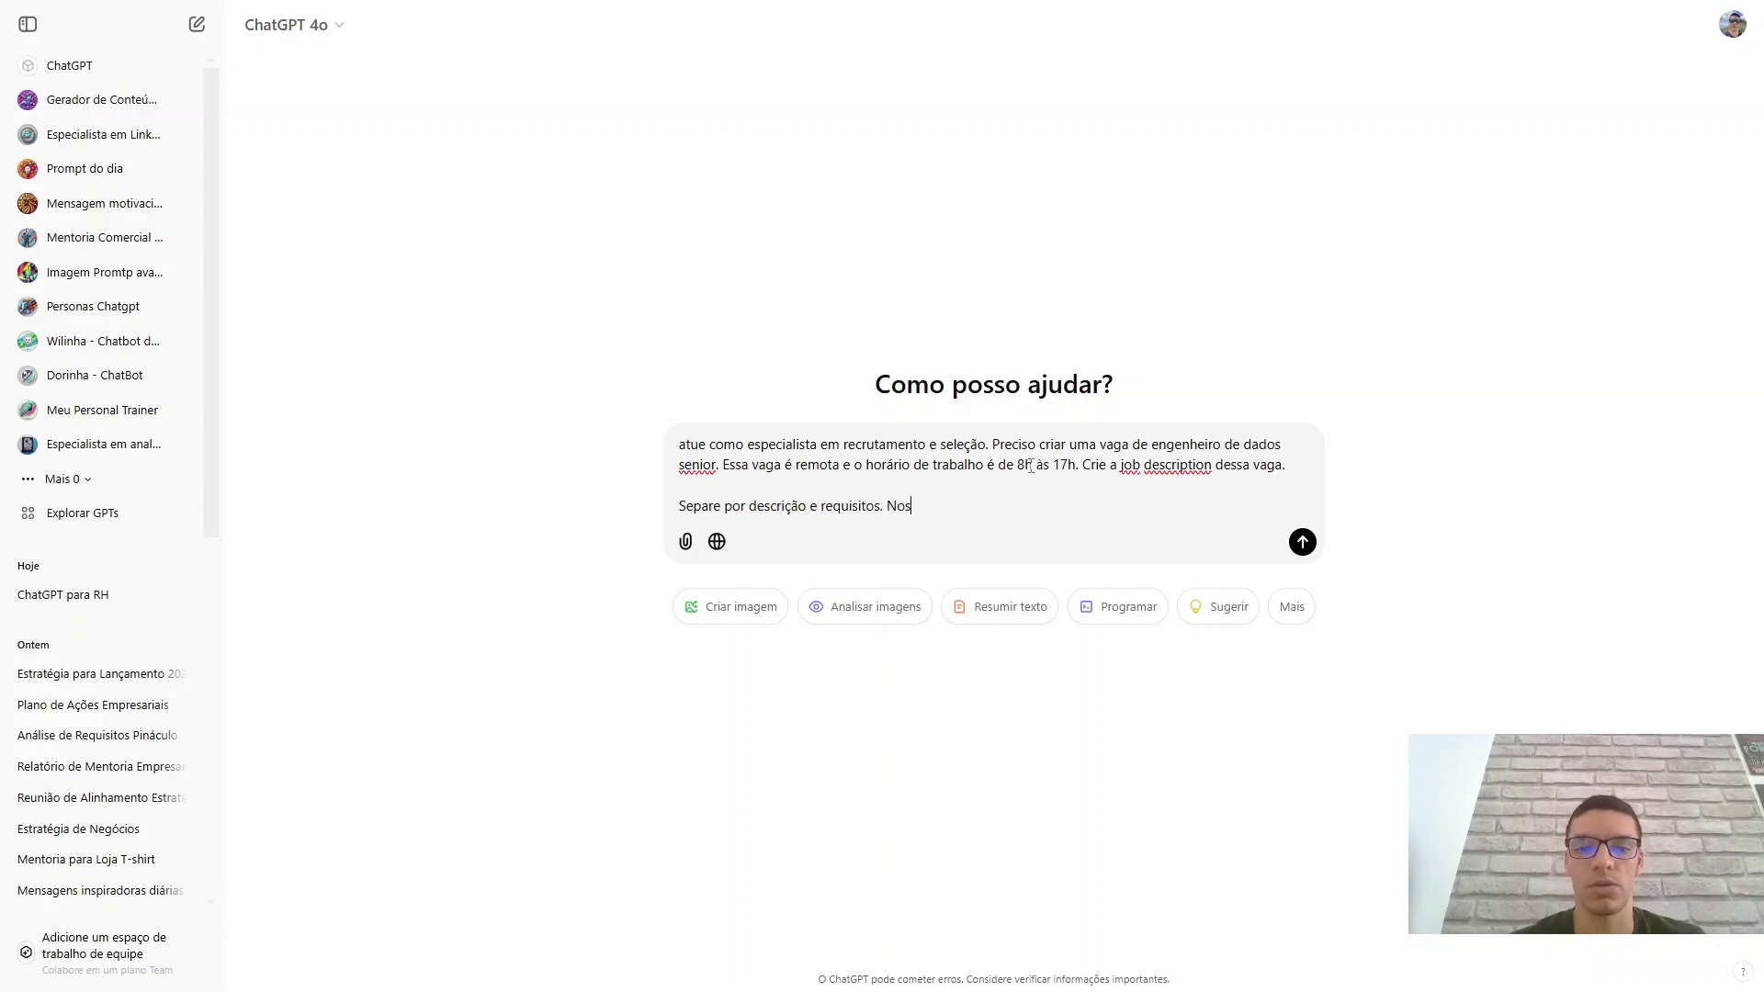
# Complete the prompt's last sentence as "Nos requisitos, separe por requisitos obrigatórios e requisitos diferenciais.".
pyautogui.write(' requisitos, s')
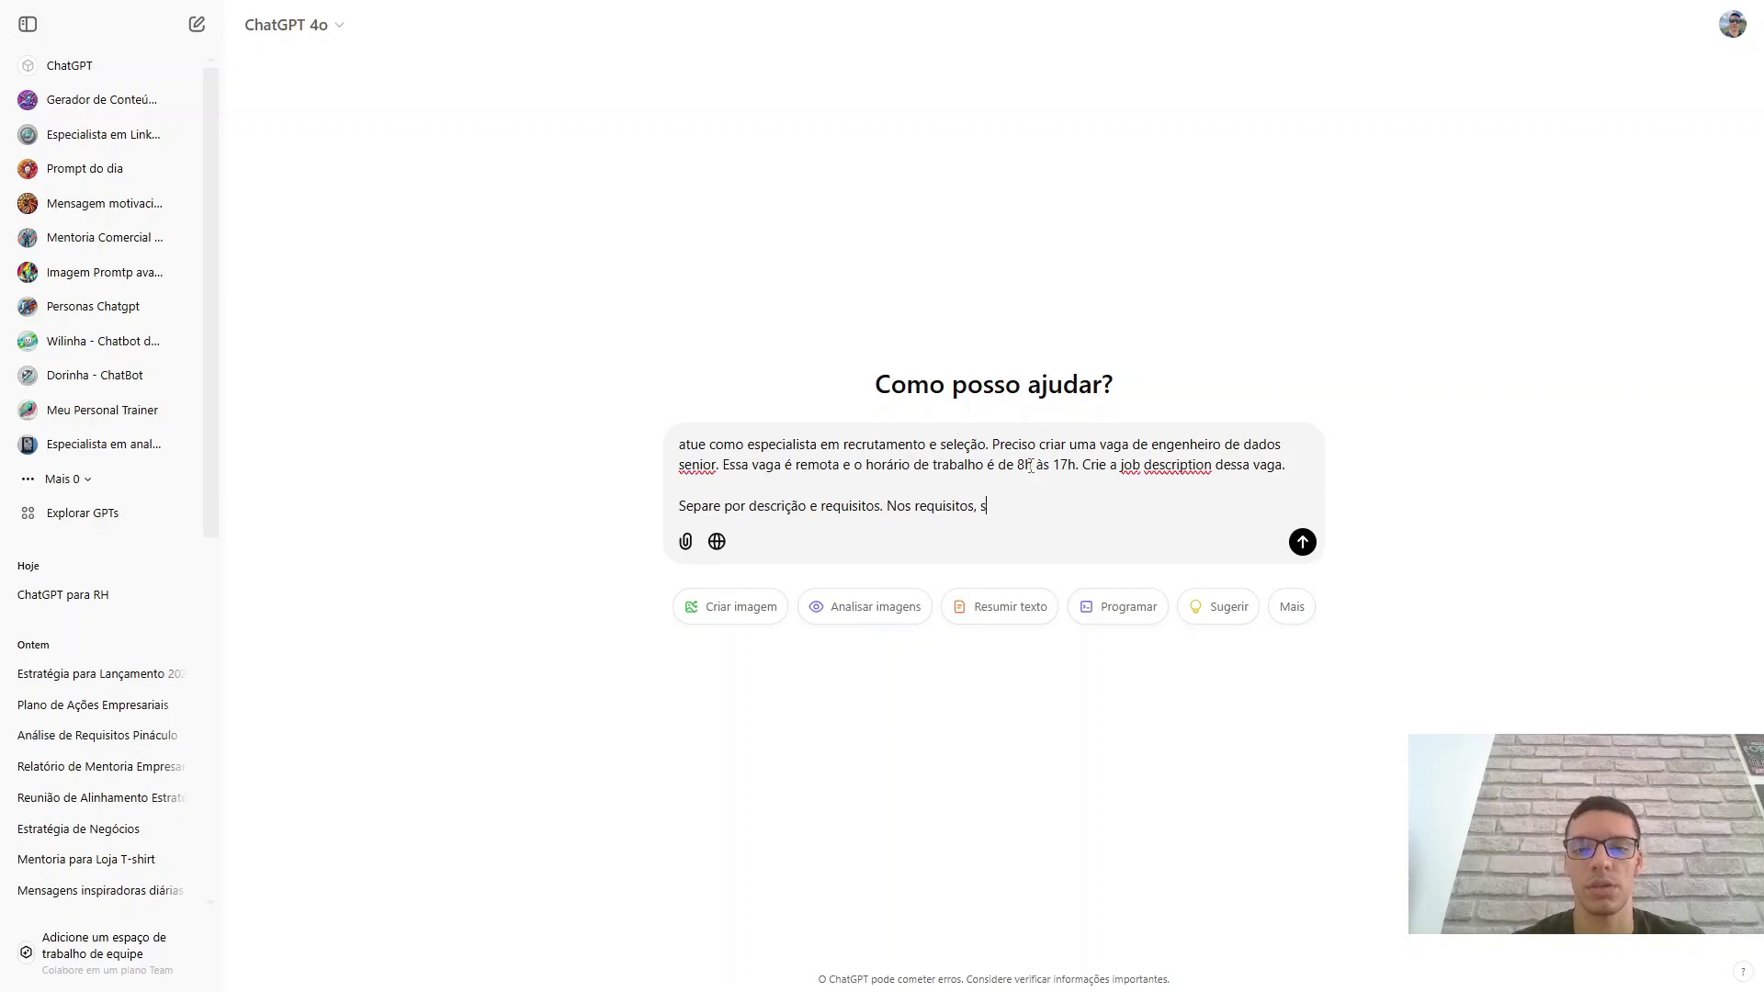
pyautogui.write('epare por req')
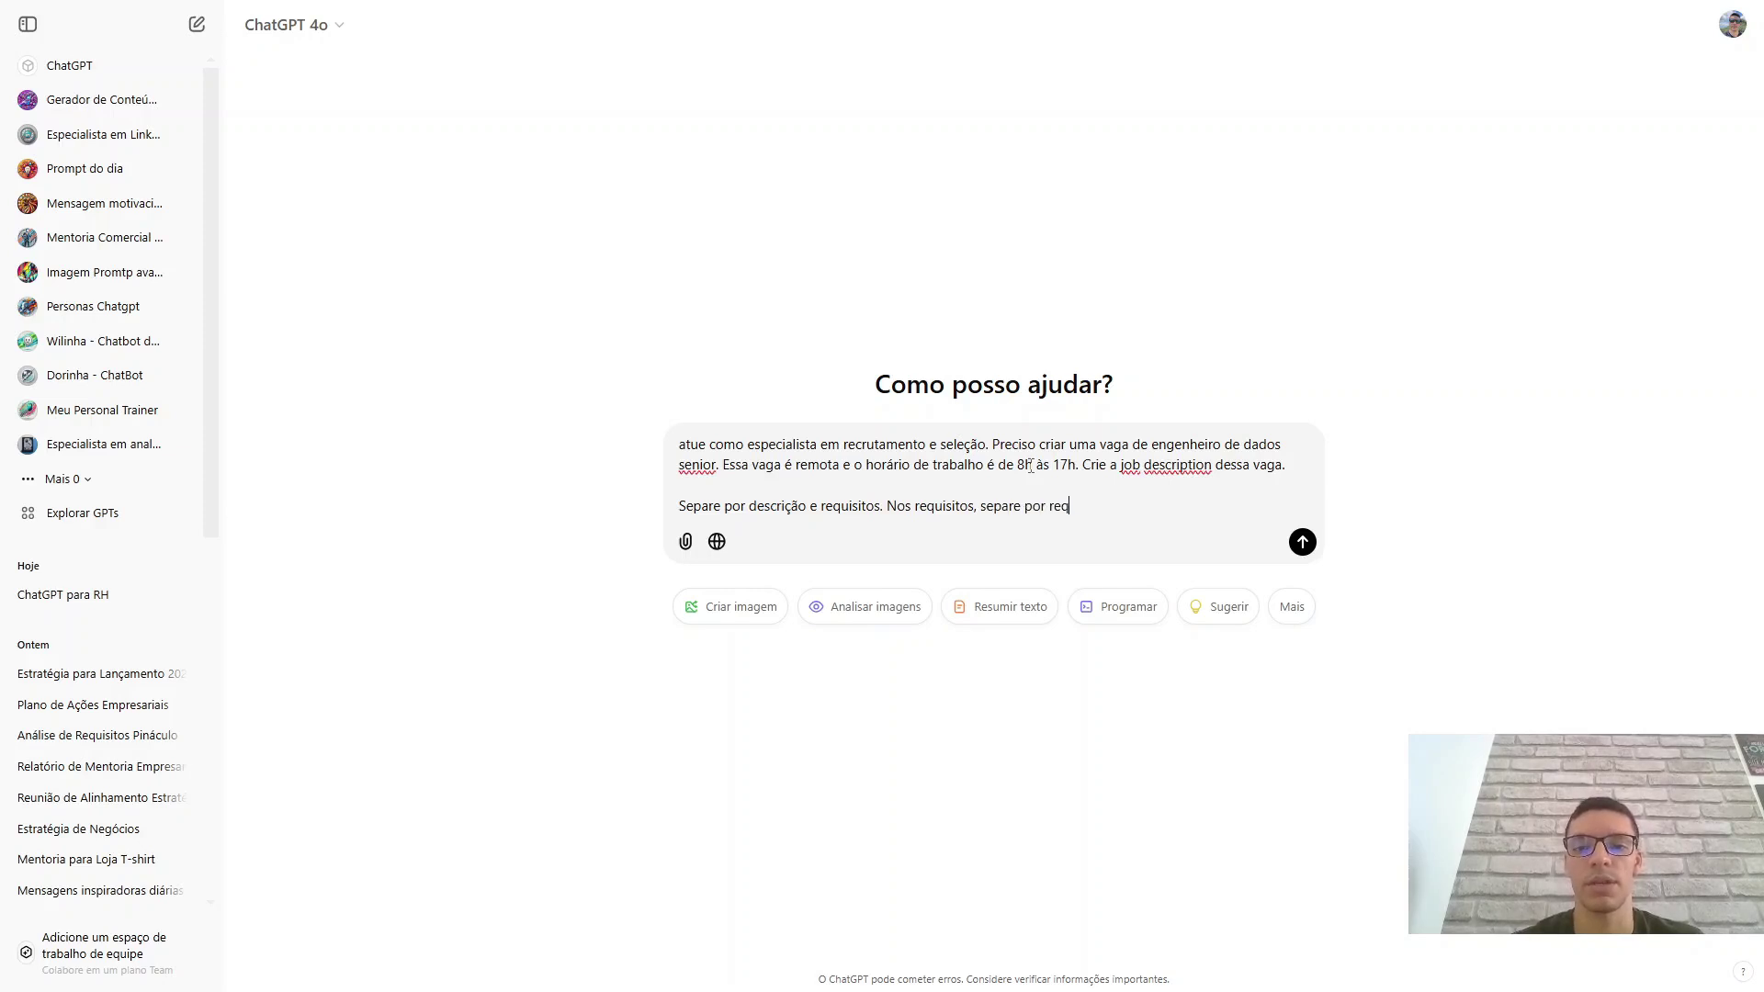
pyautogui.write('uisi')
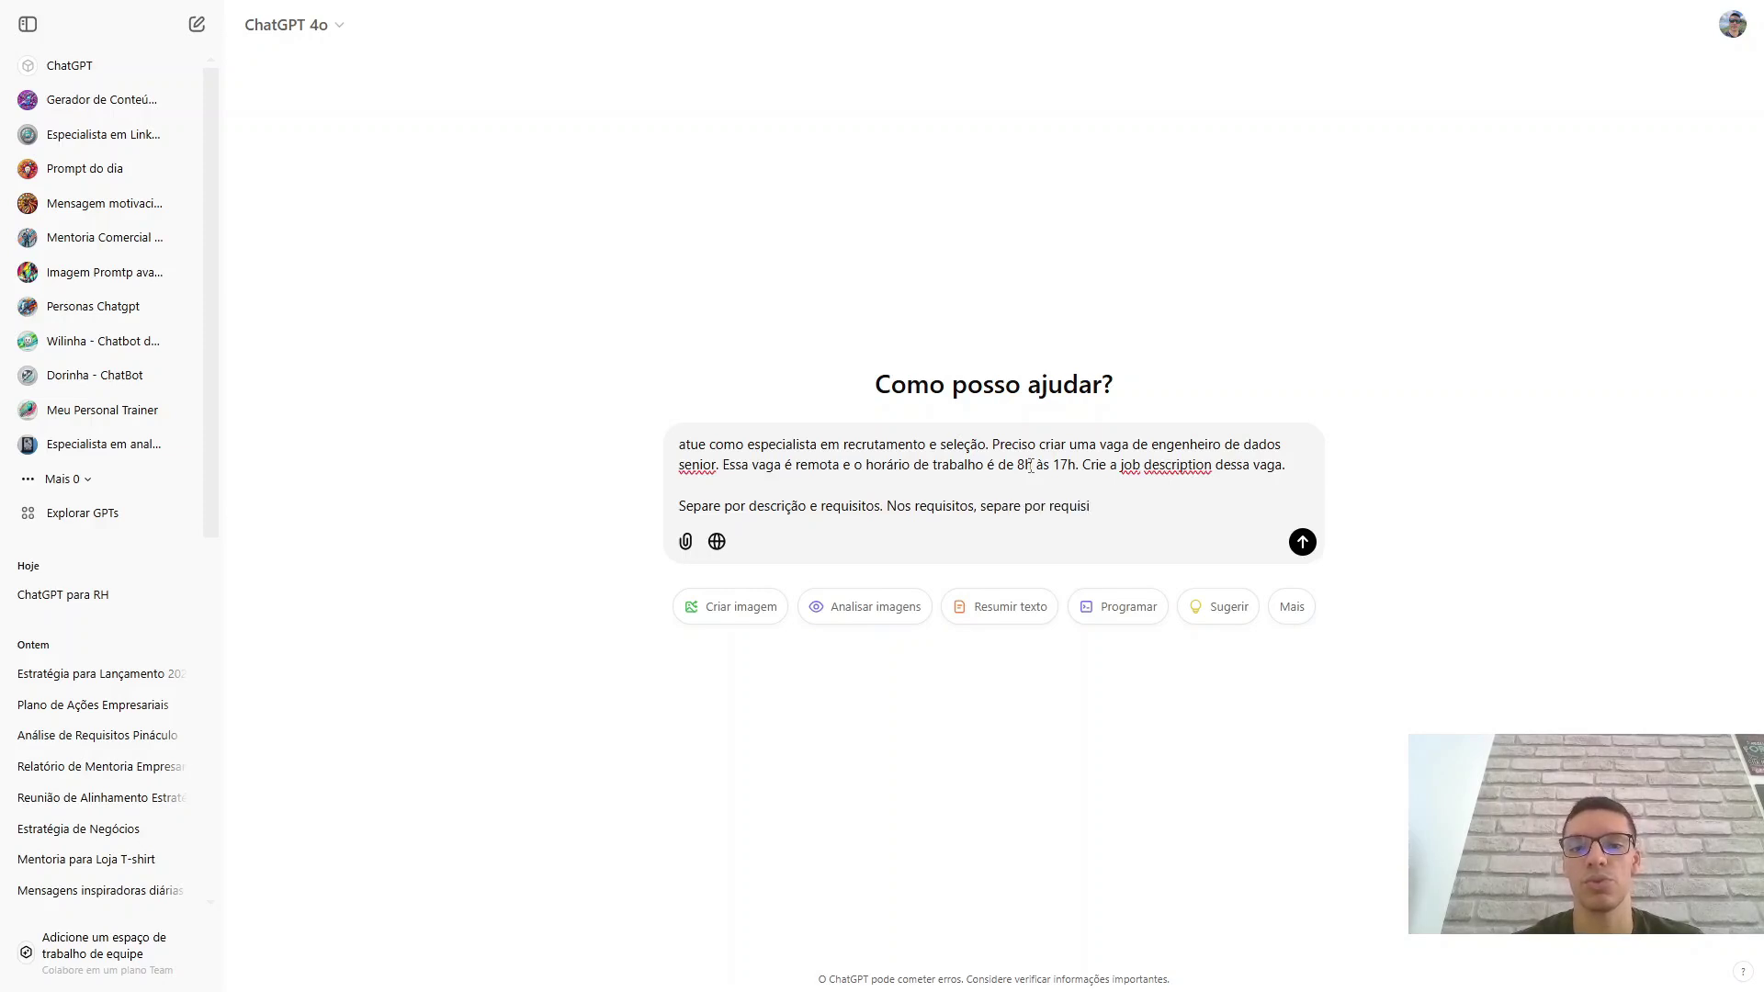
pyautogui.write('tos obriga')
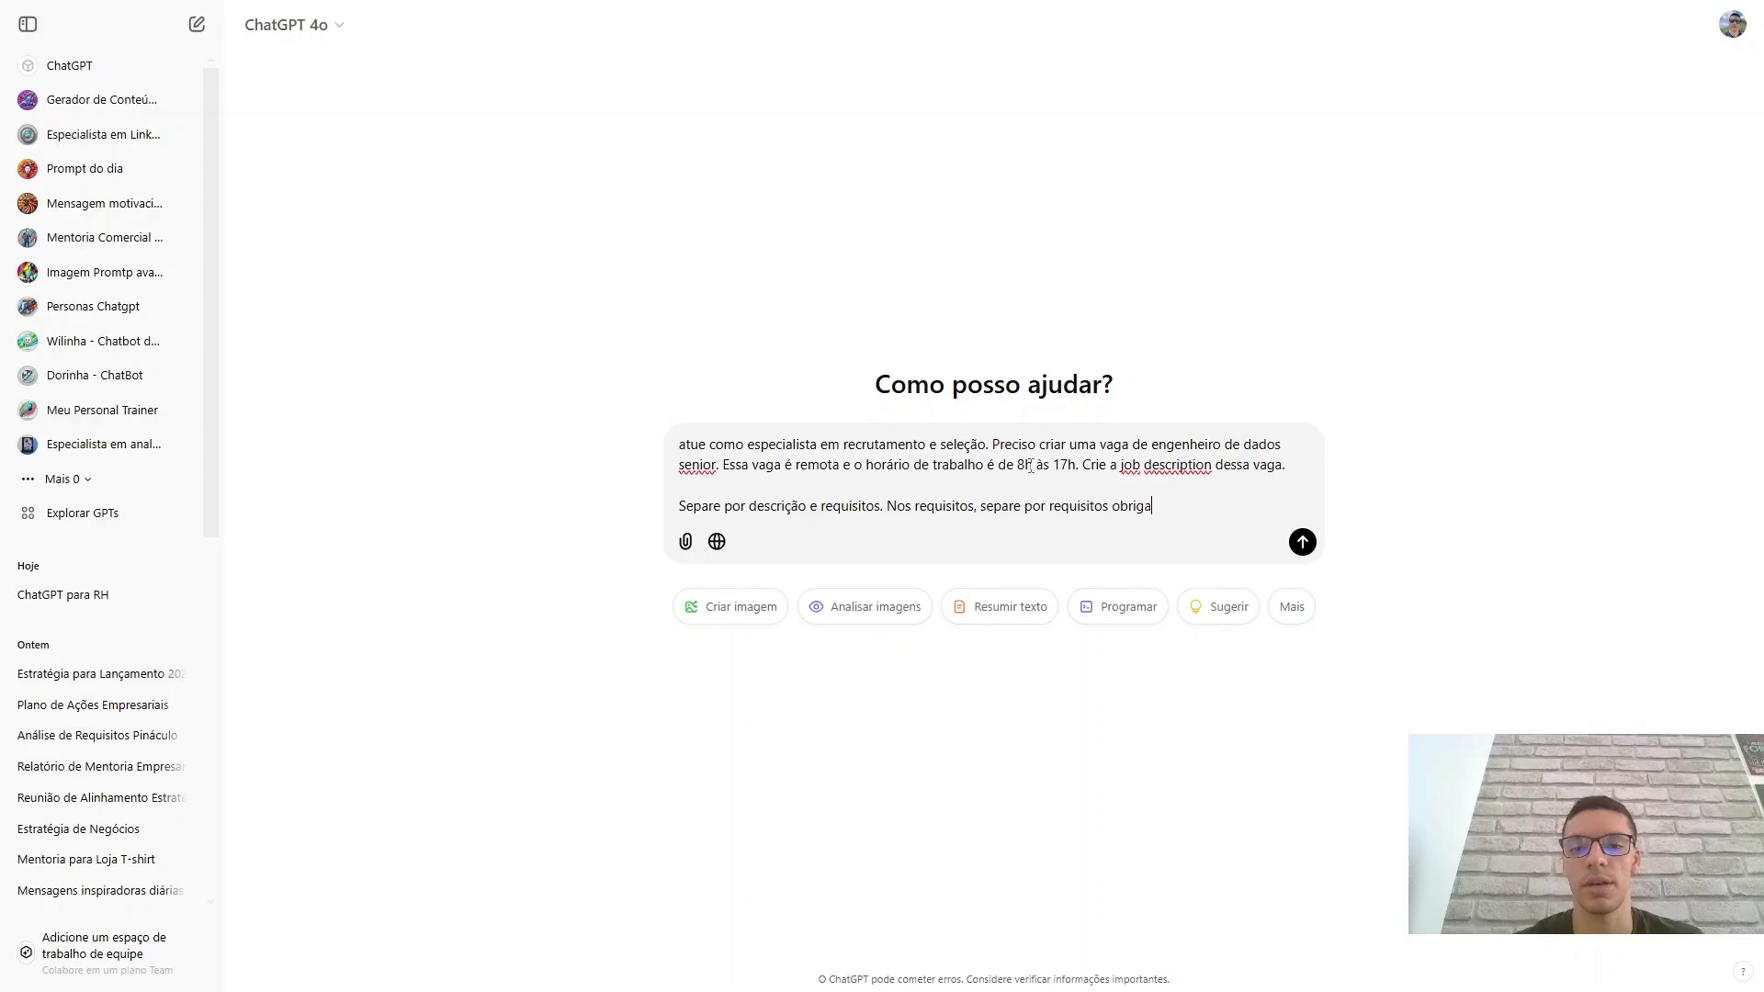
pyautogui.write('tórios e requi')
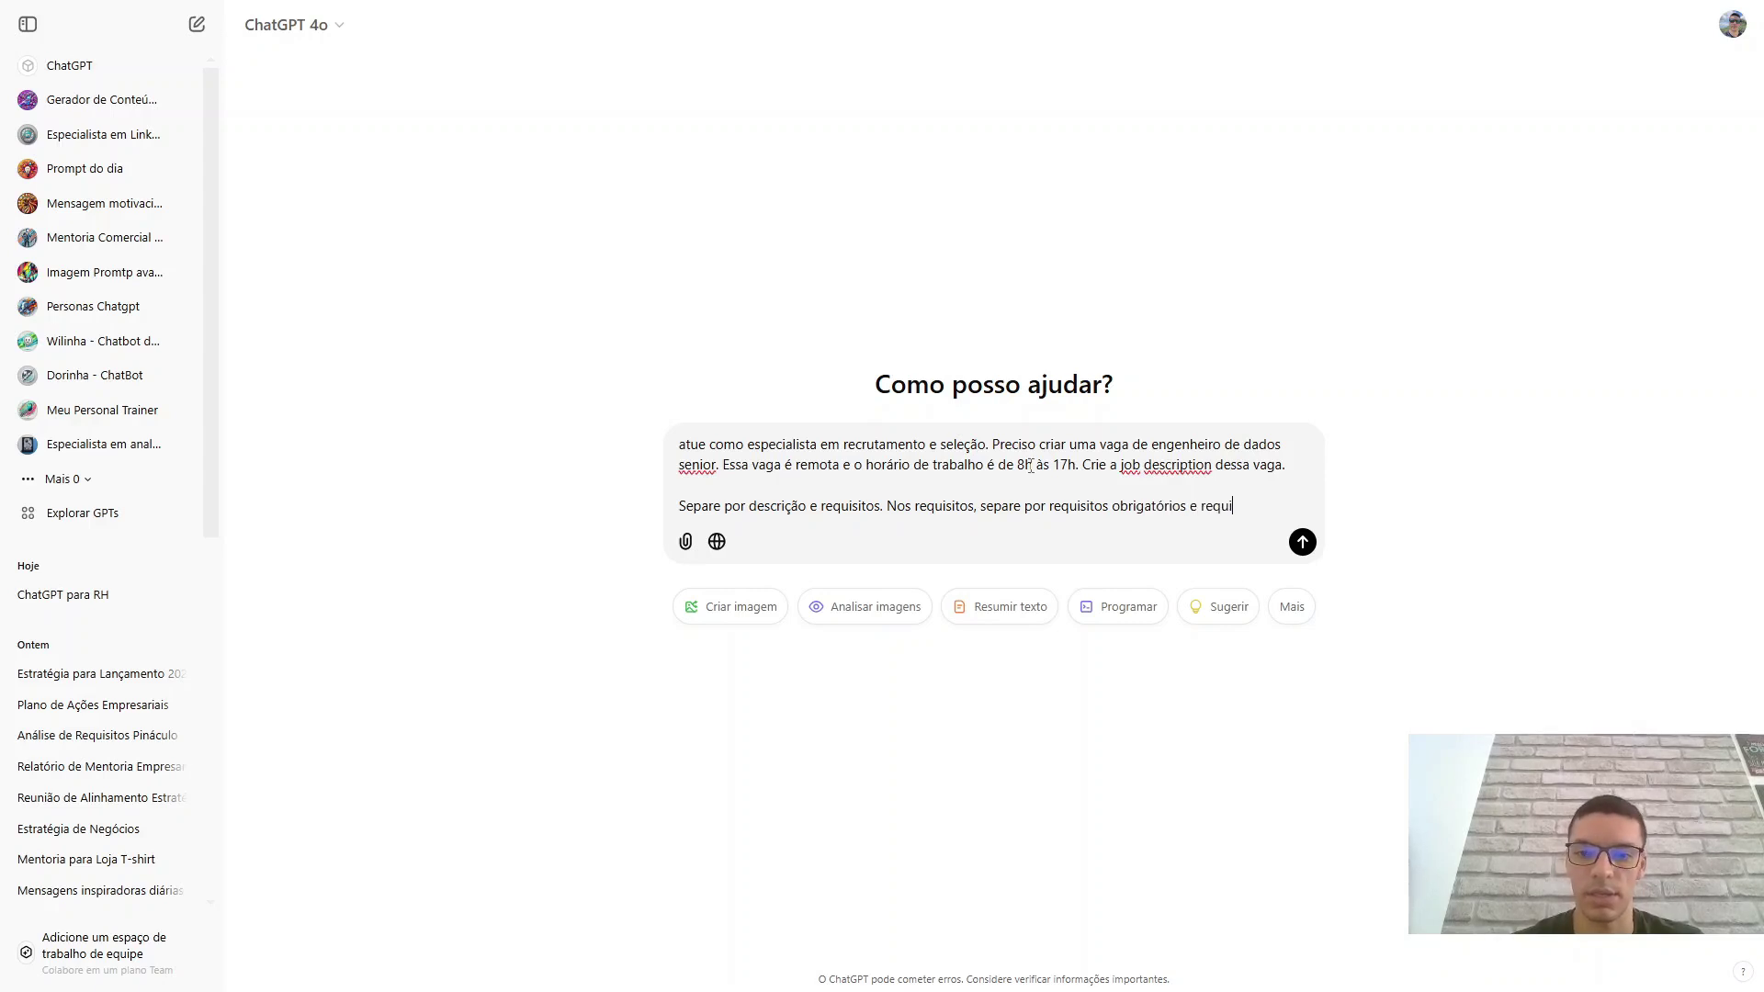
pyautogui.write('sitos')
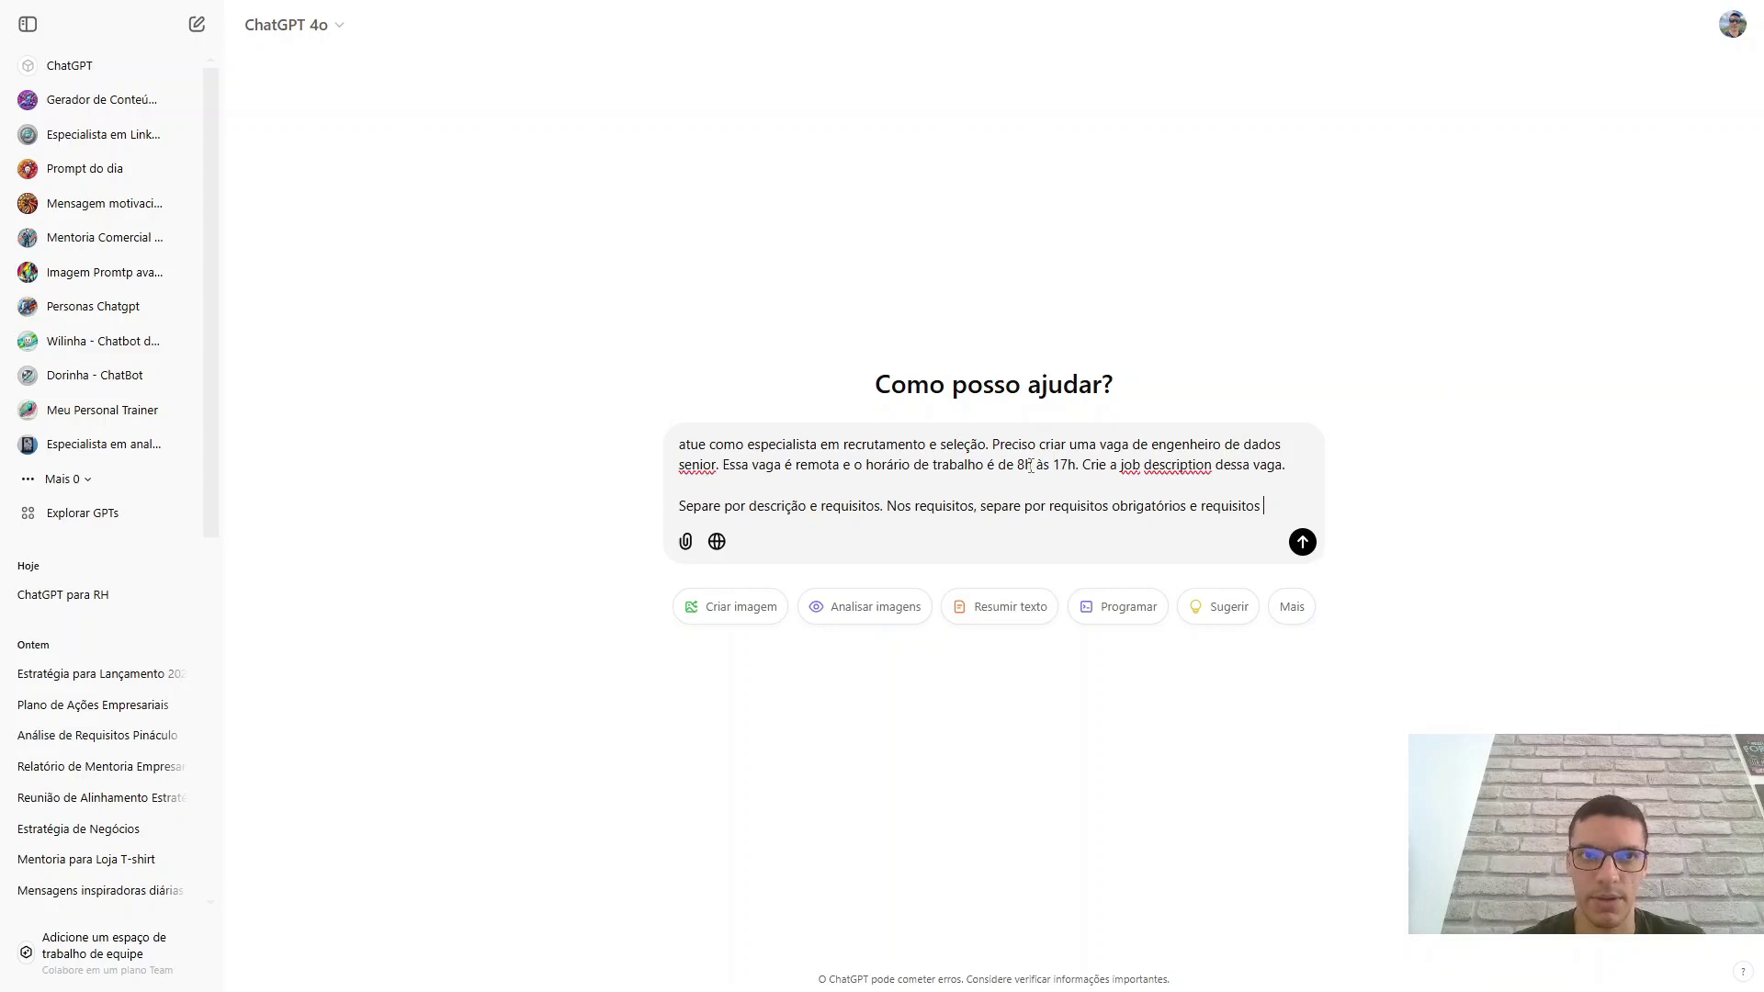
pyautogui.write(' difer')
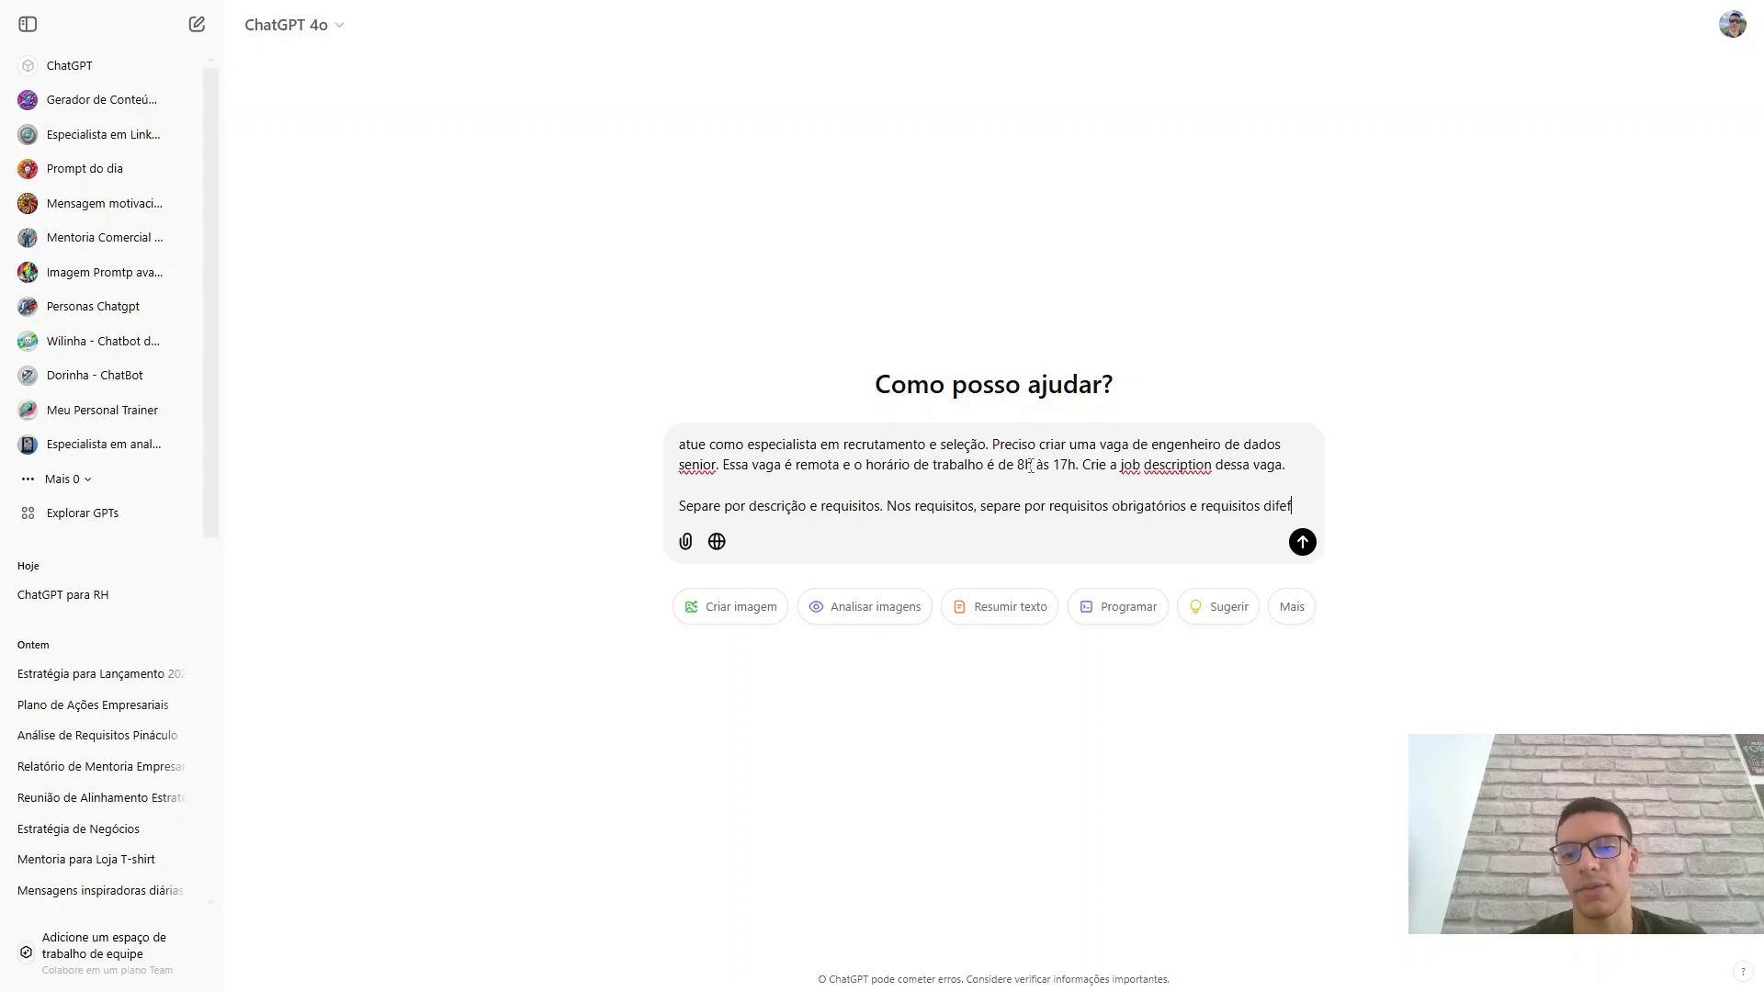
pyautogui.write('enciais.')
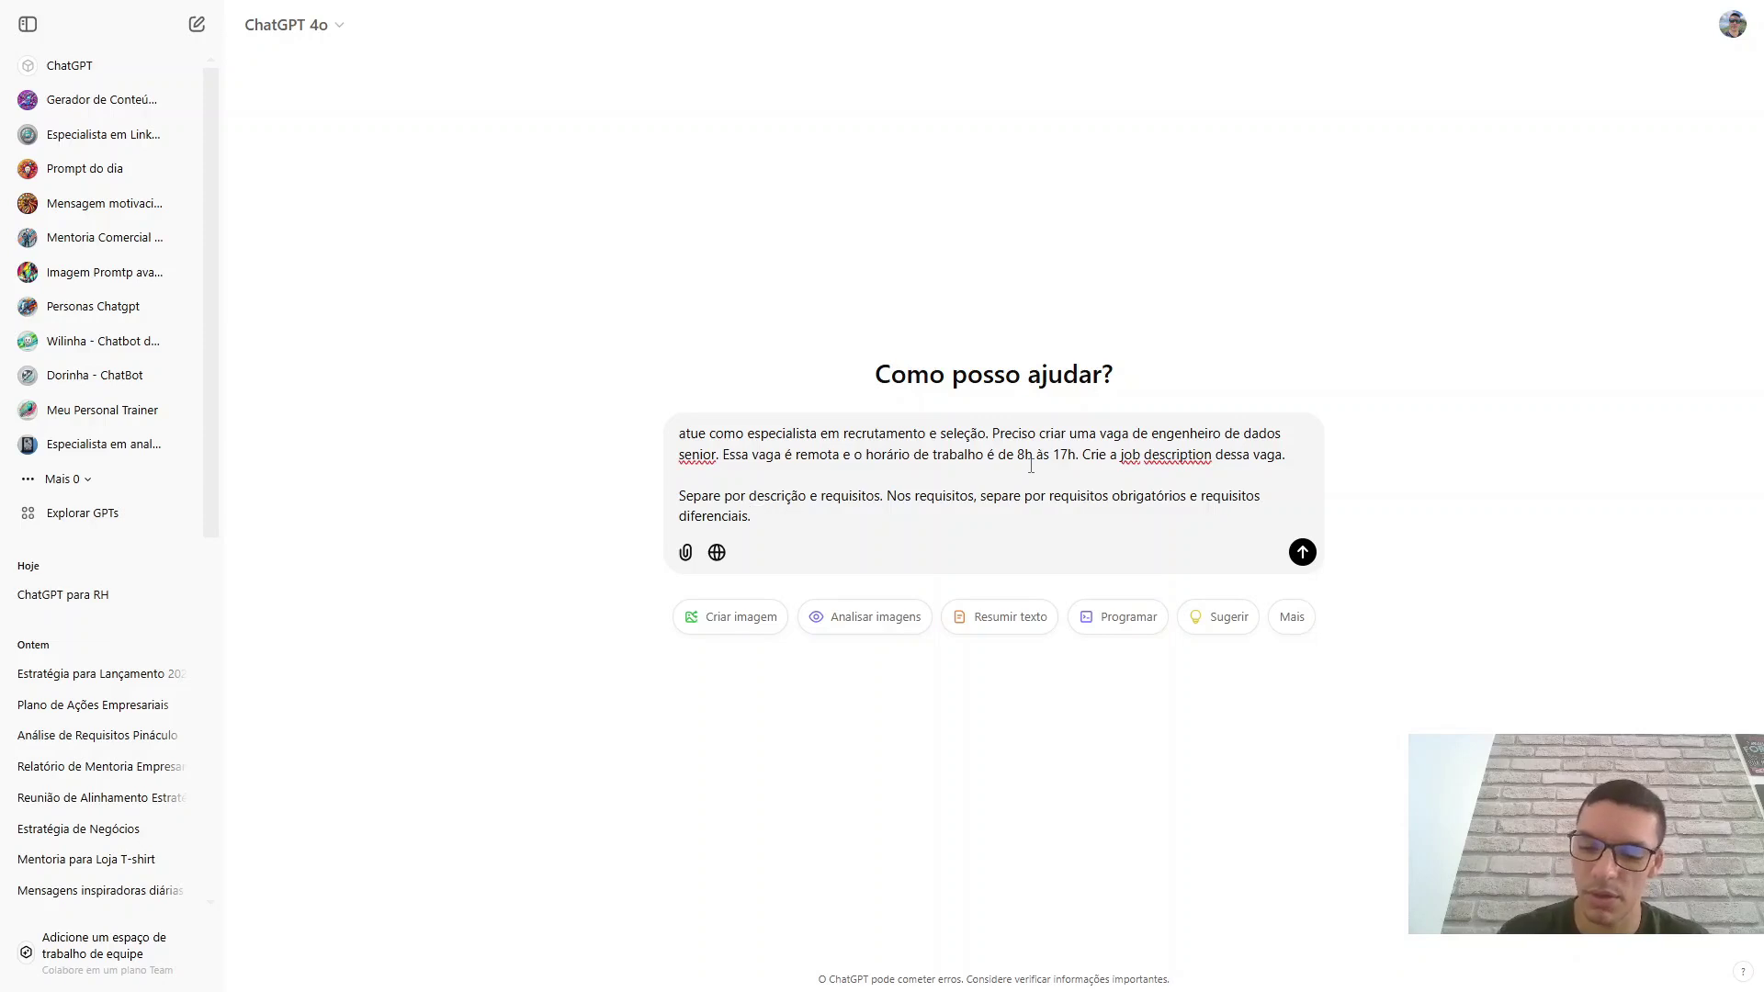
# Submit the job description prompt and read the generated description and responsibilities of the vacancy.
pyautogui.press('Return')
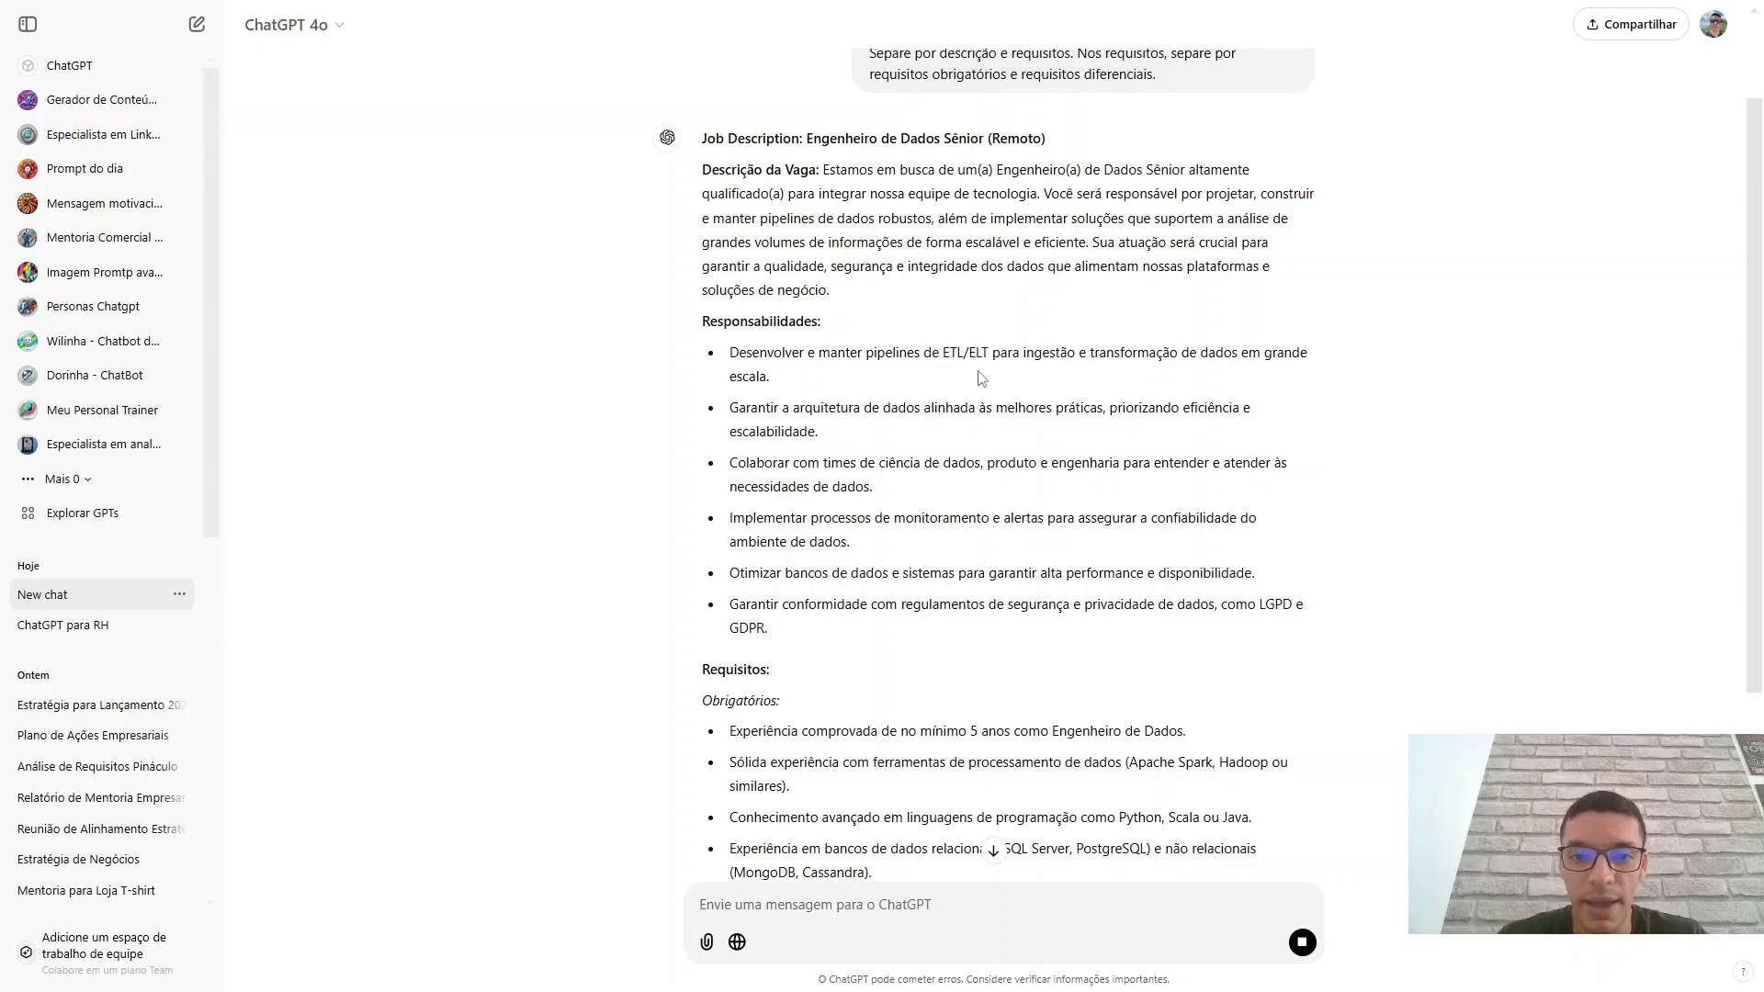
pyautogui.scroll(-1, 1017, 391)
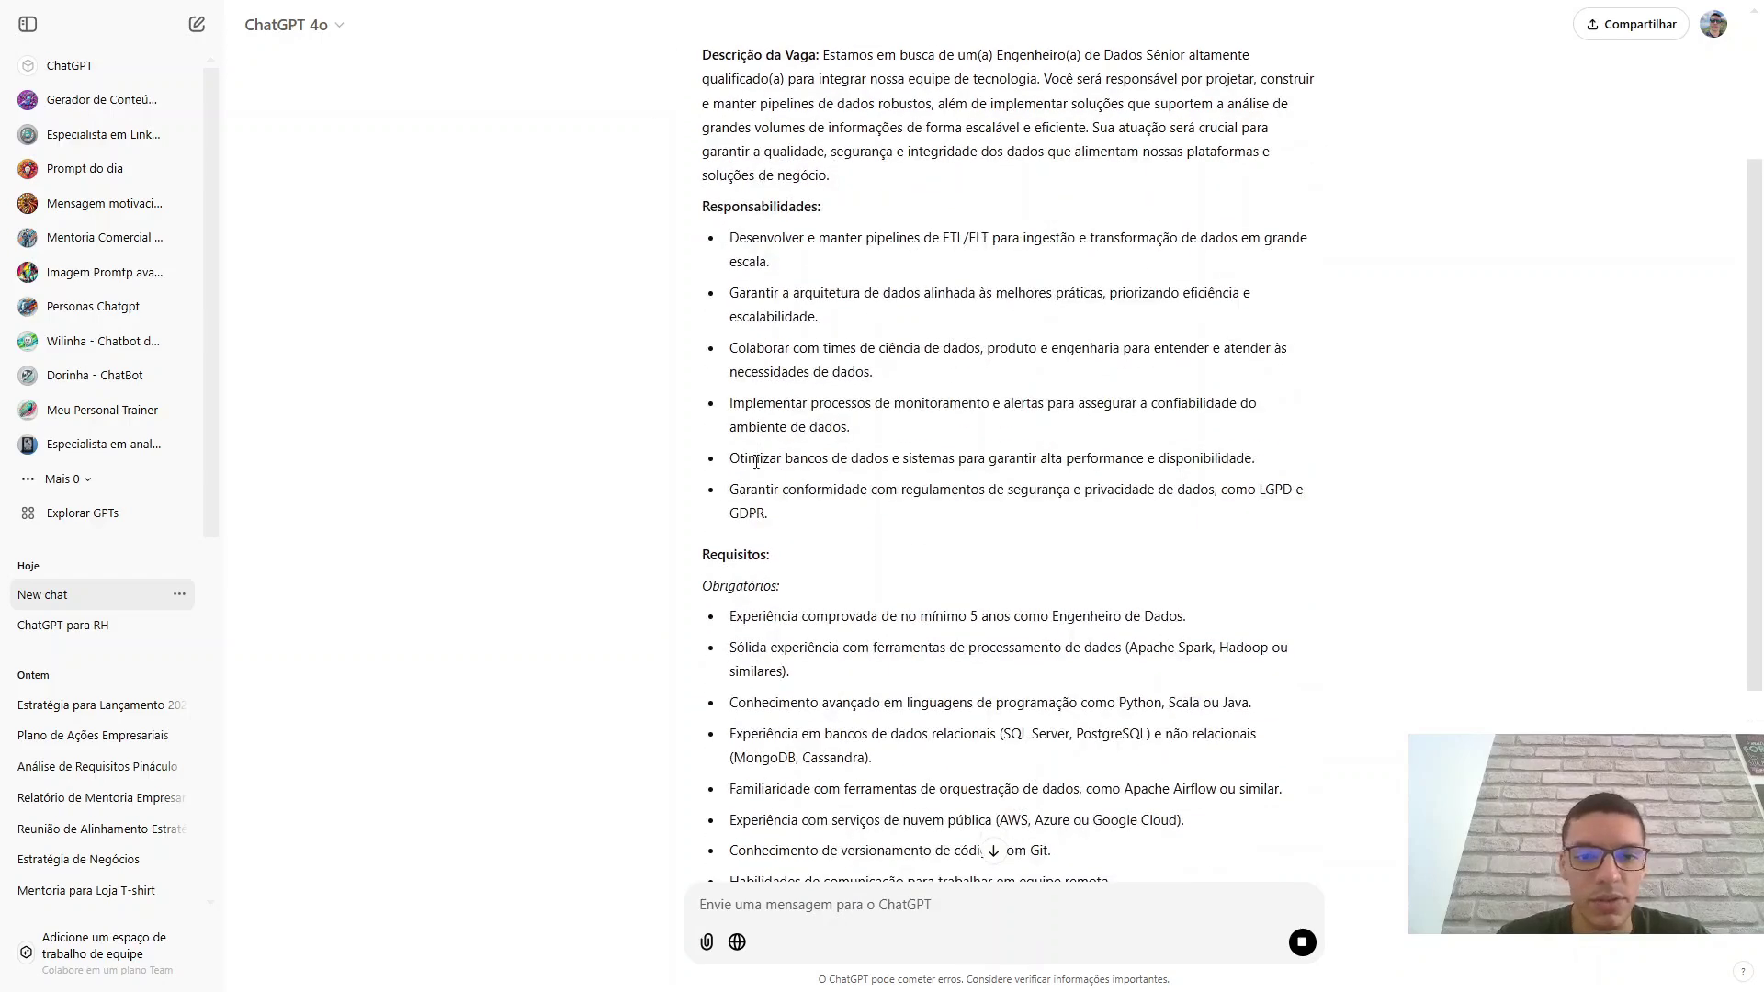
pyautogui.scroll(-1, 781, 422)
pyautogui.scroll(-1, 782, 423)
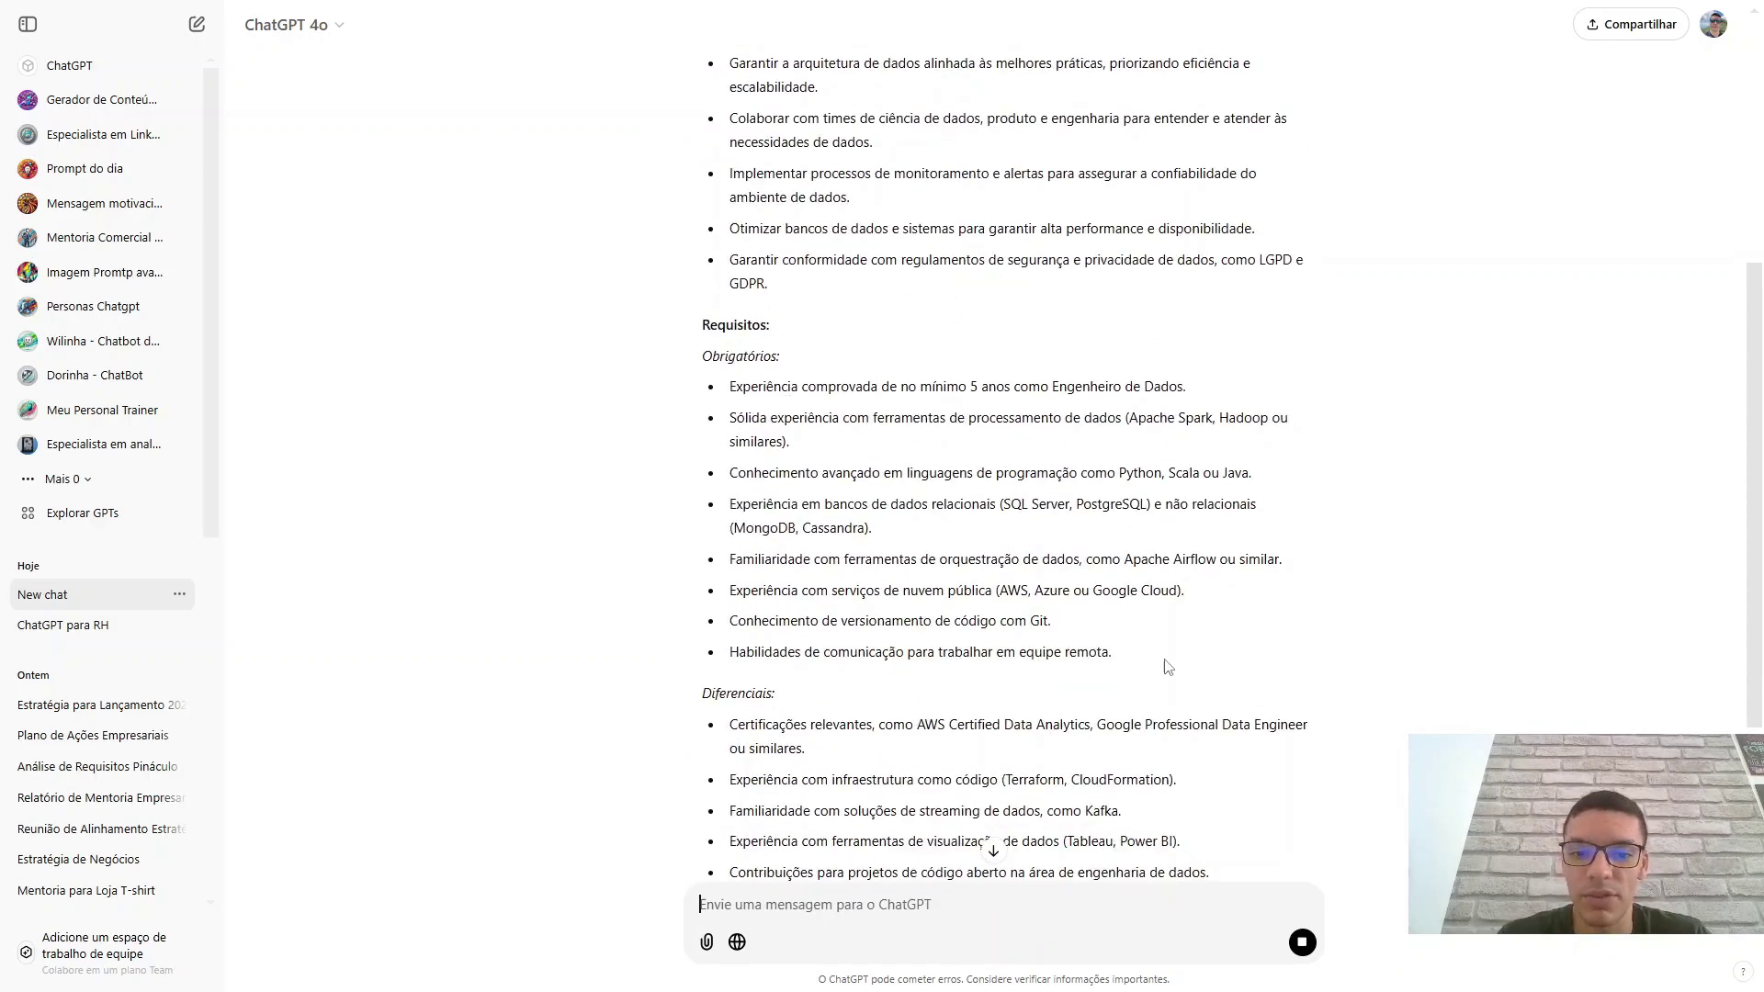
# Examine the mandatory requirements in the answer, highlighting the whole list and the item on minimum years of experience.
pyautogui.moveTo(1116, 653); pyautogui.dragTo(772, 376)
pyautogui.click(986, 404)
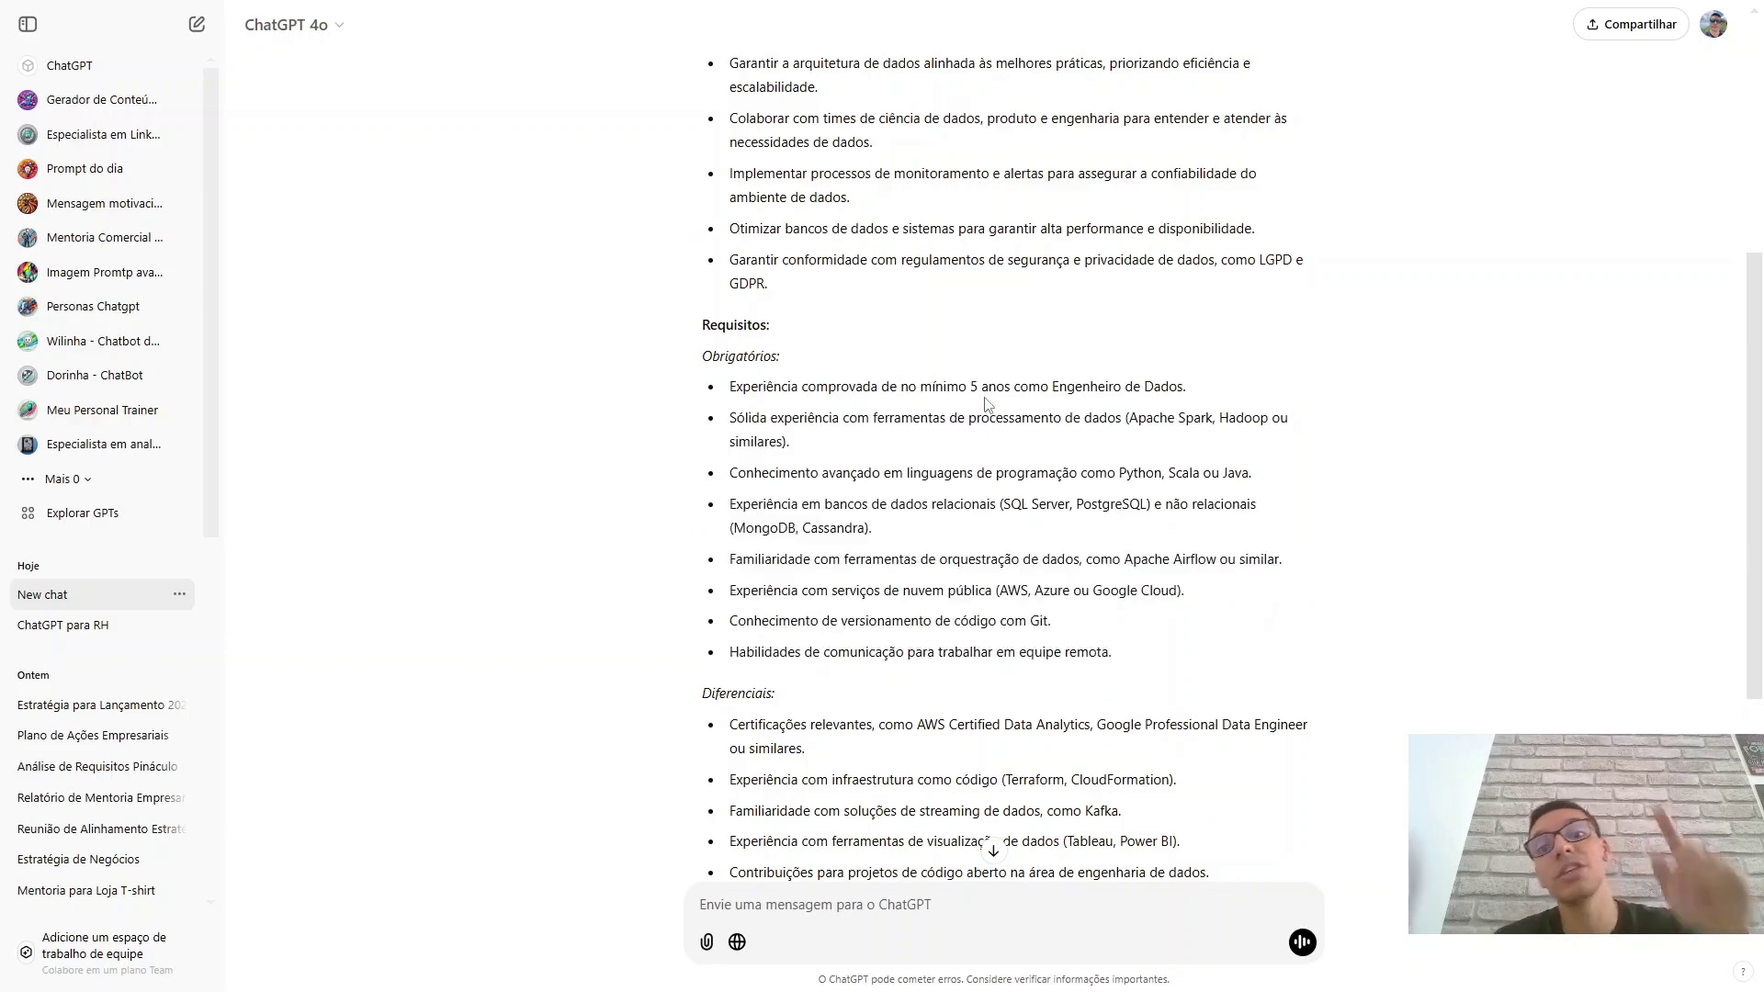
pyautogui.scroll(-1, 986, 404)
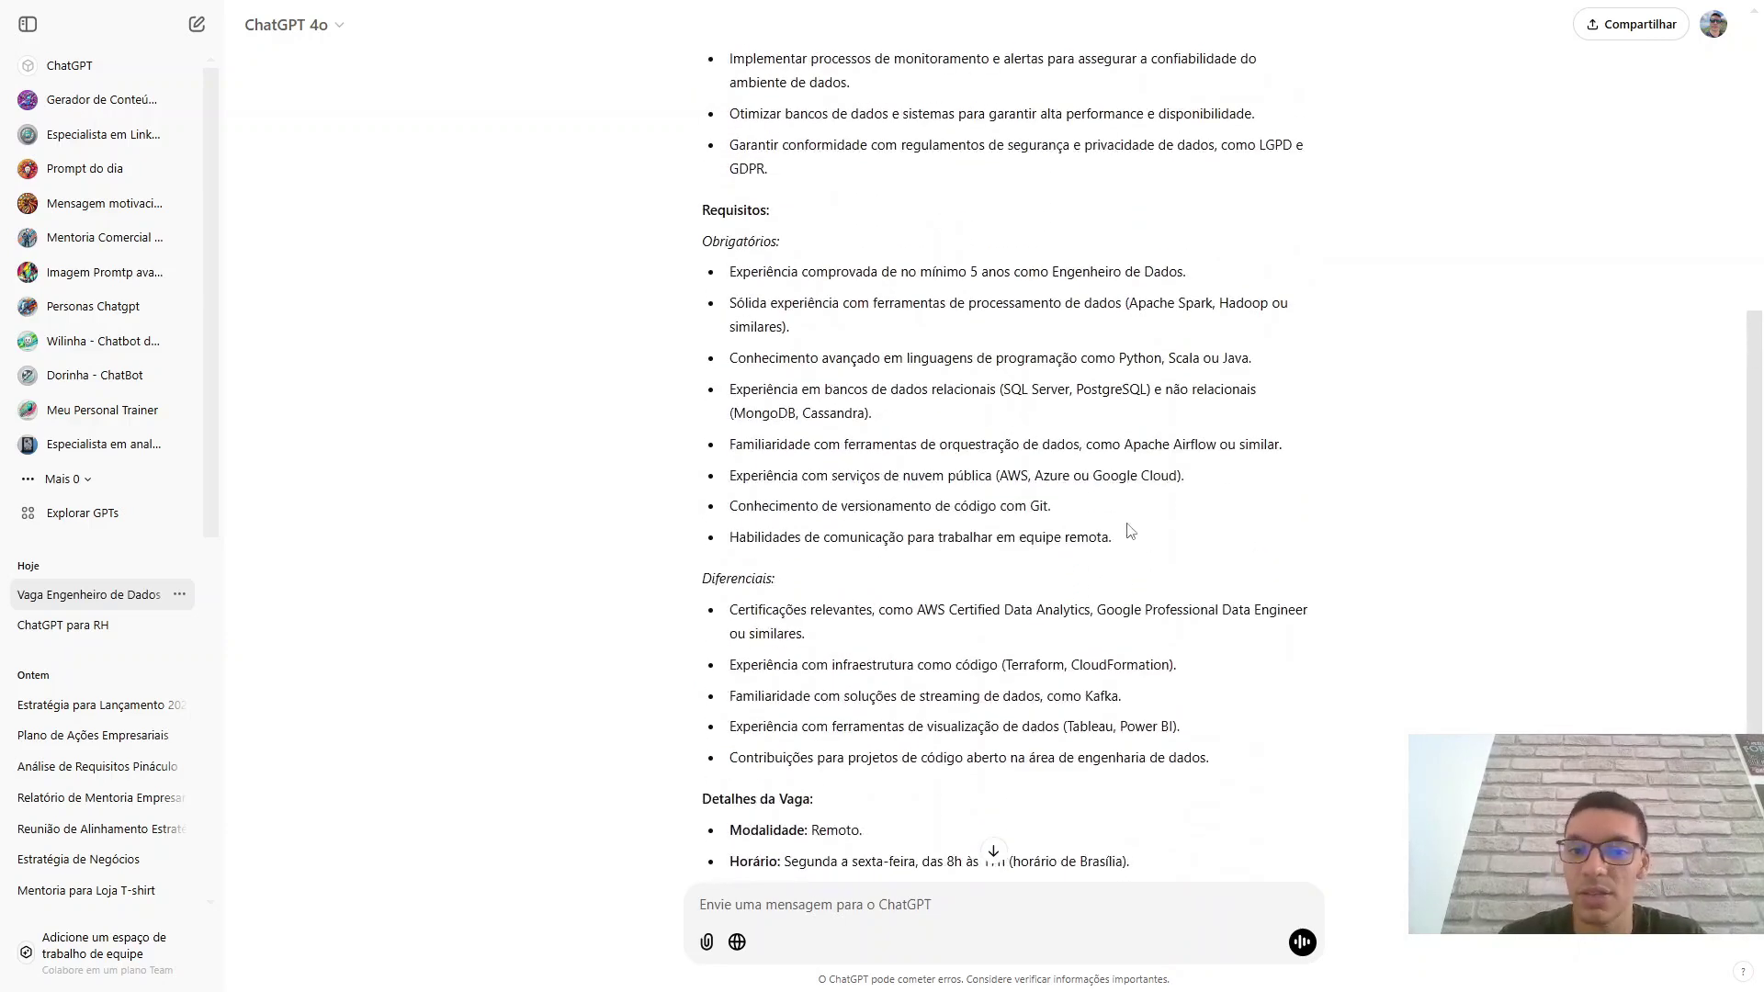
pyautogui.moveTo(1115, 538); pyautogui.dragTo(763, 272)
pyautogui.click(964, 289)
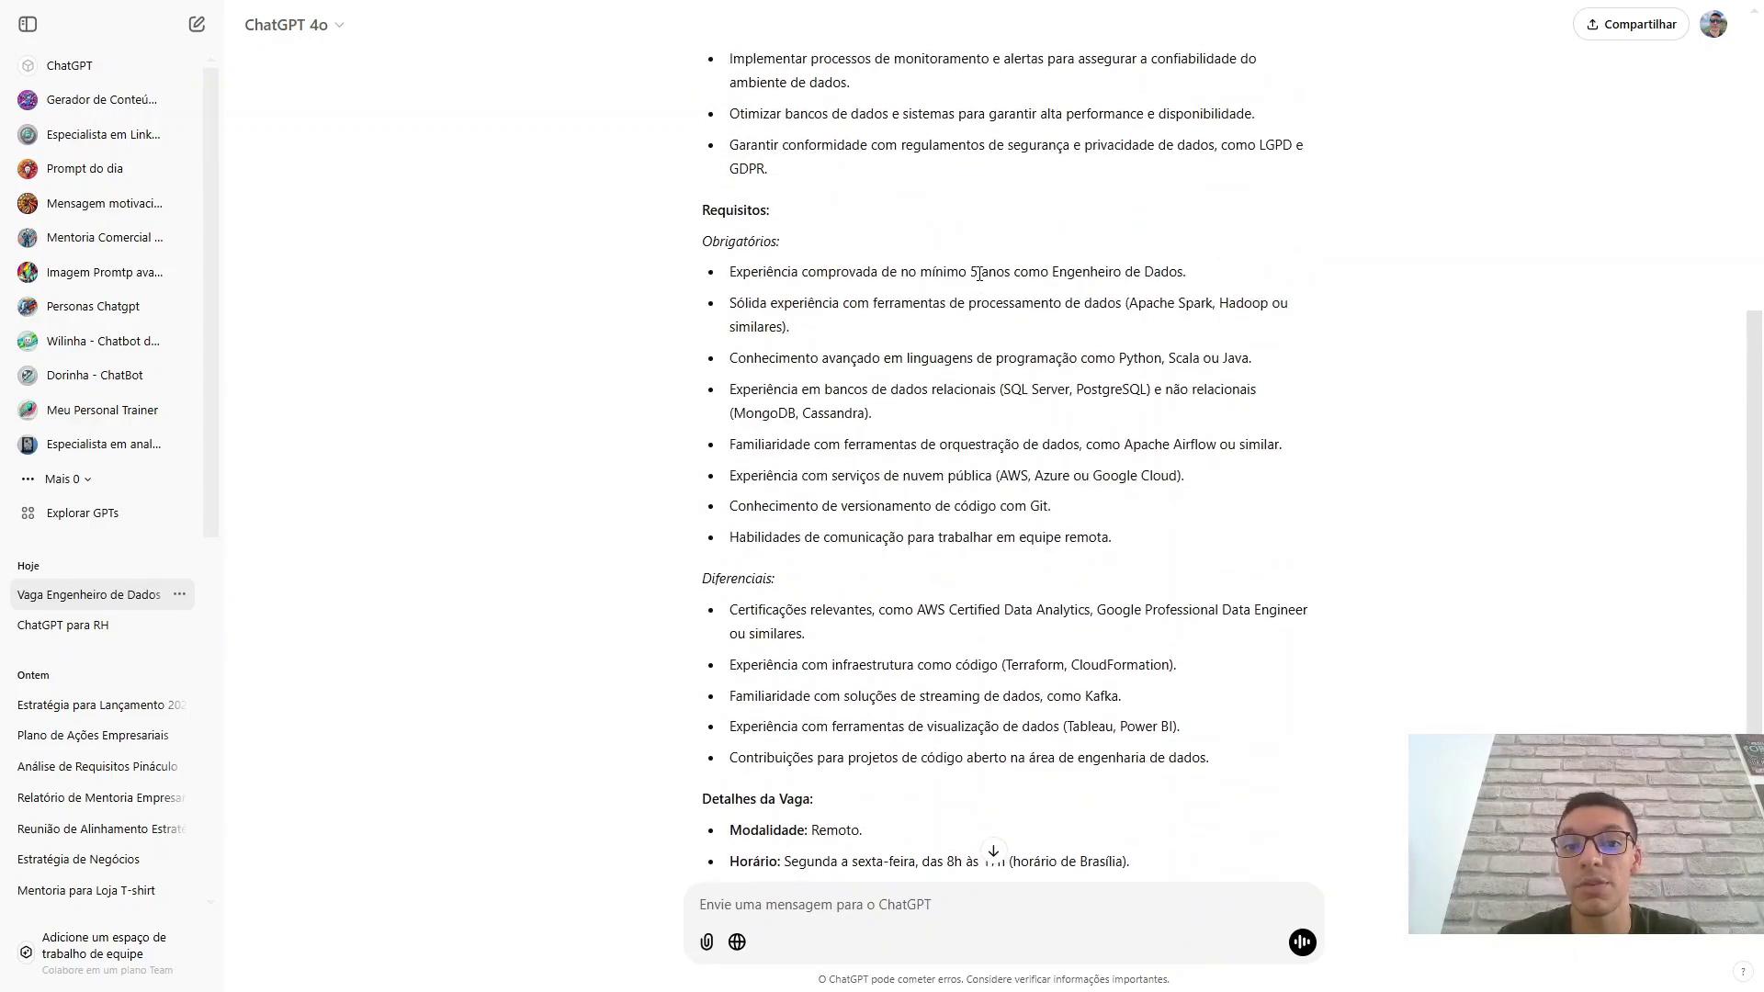
pyautogui.moveTo(979, 274); pyautogui.dragTo(934, 272)
pyautogui.click(1251, 290)
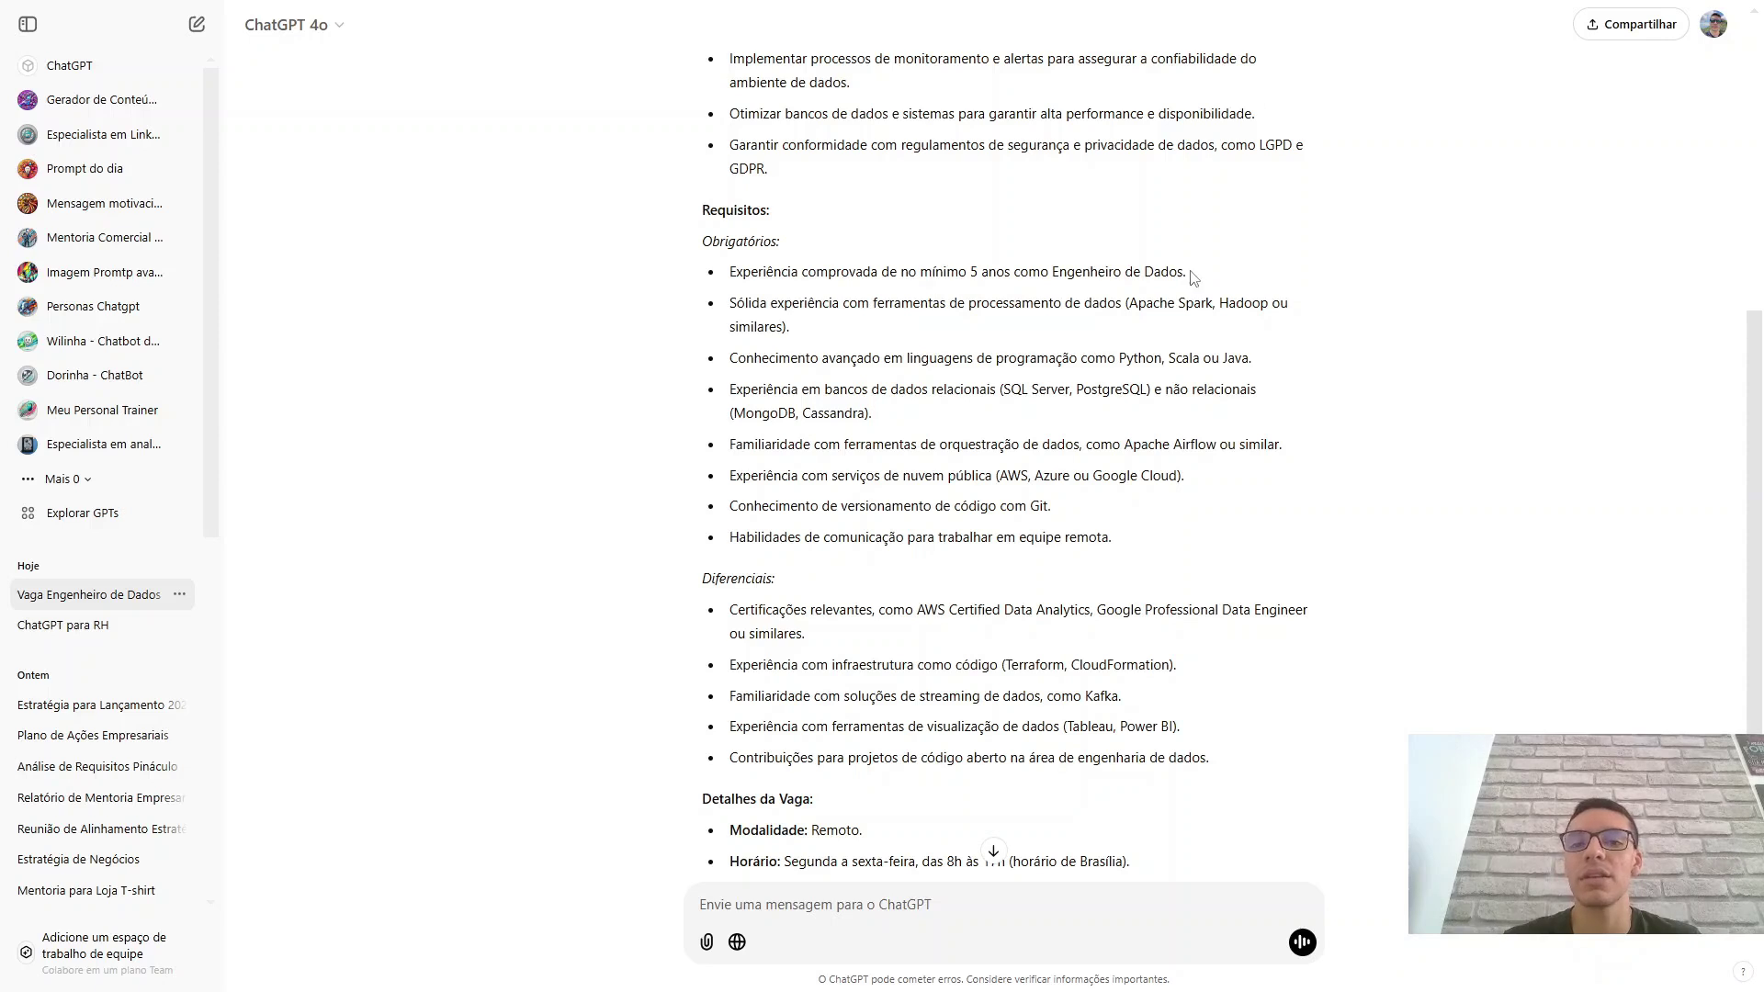
pyautogui.moveTo(1193, 273); pyautogui.dragTo(732, 272)
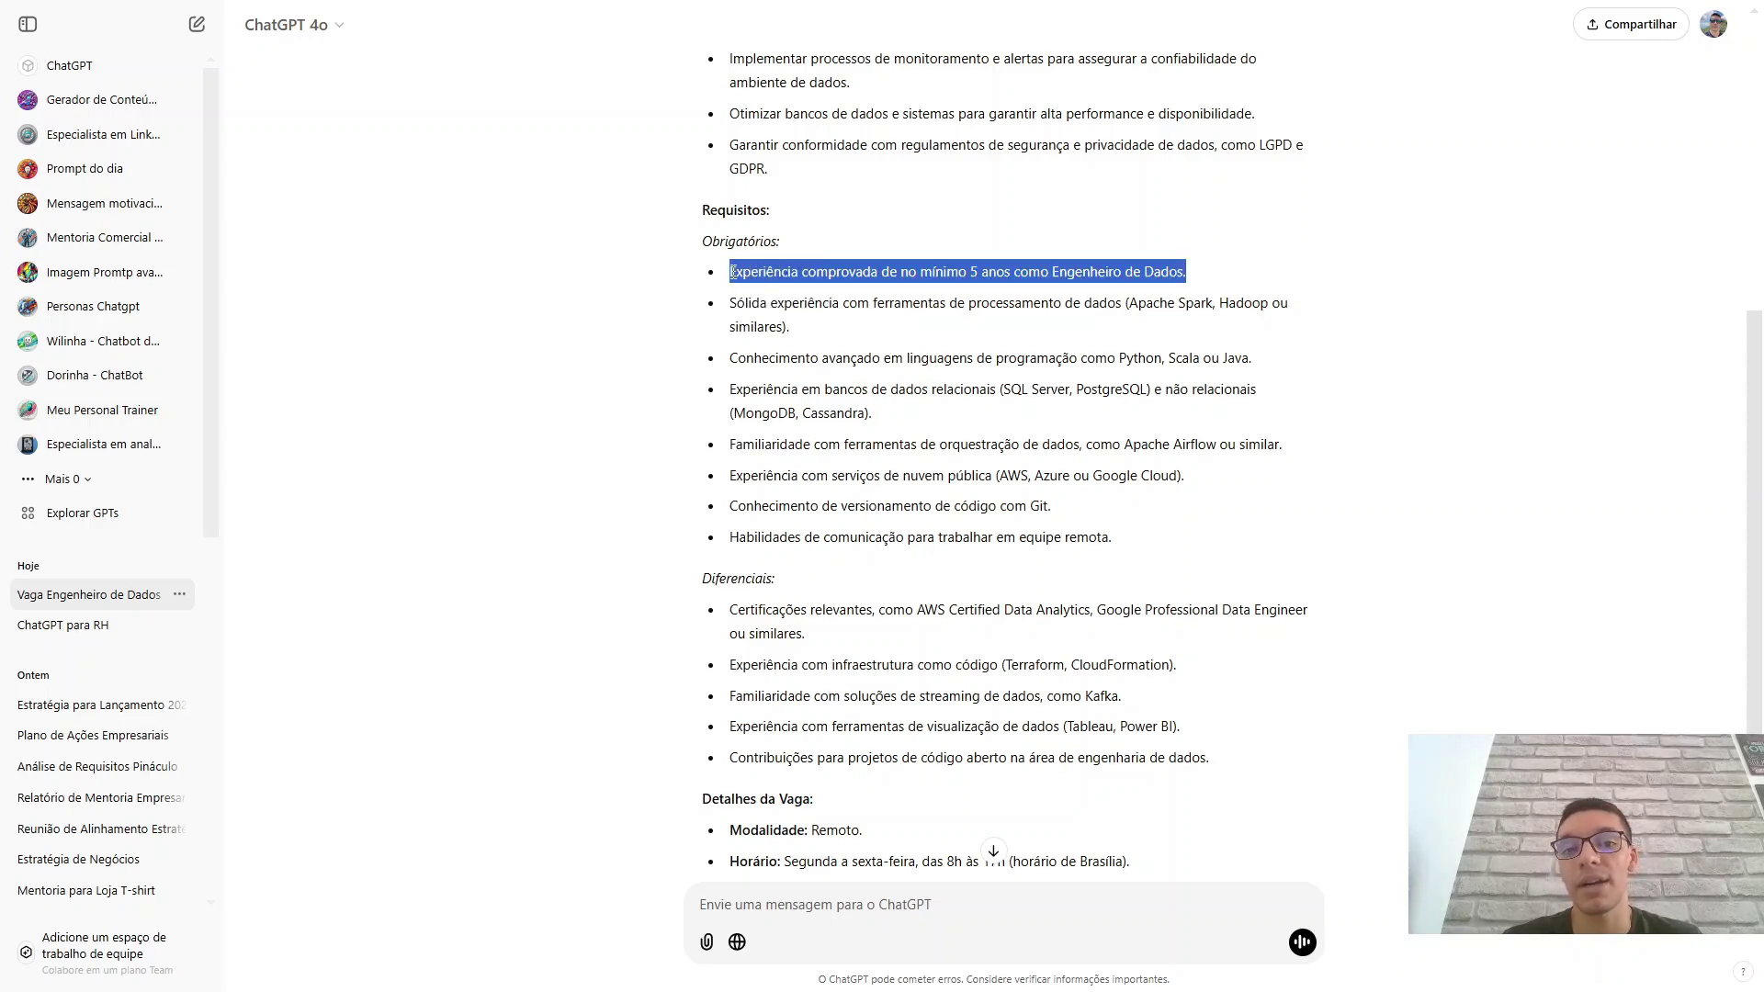
pyautogui.click(807, 289)
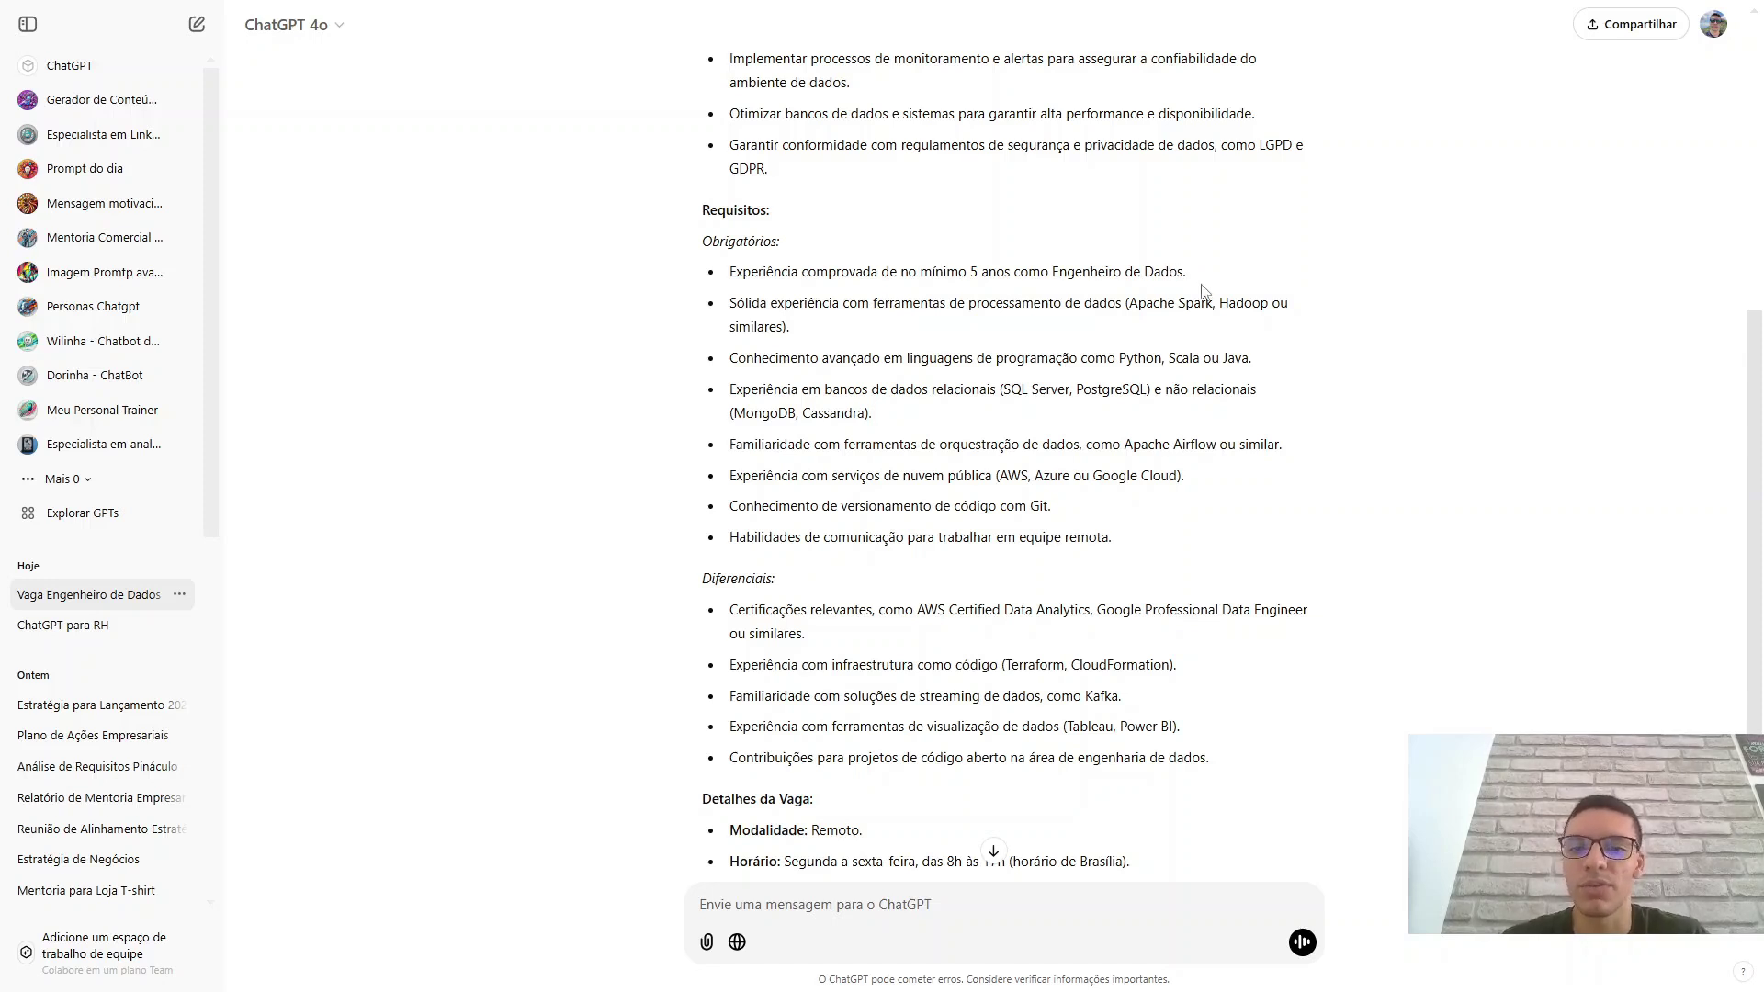
pyautogui.moveTo(1192, 275); pyautogui.dragTo(755, 276)
pyautogui.click(963, 349)
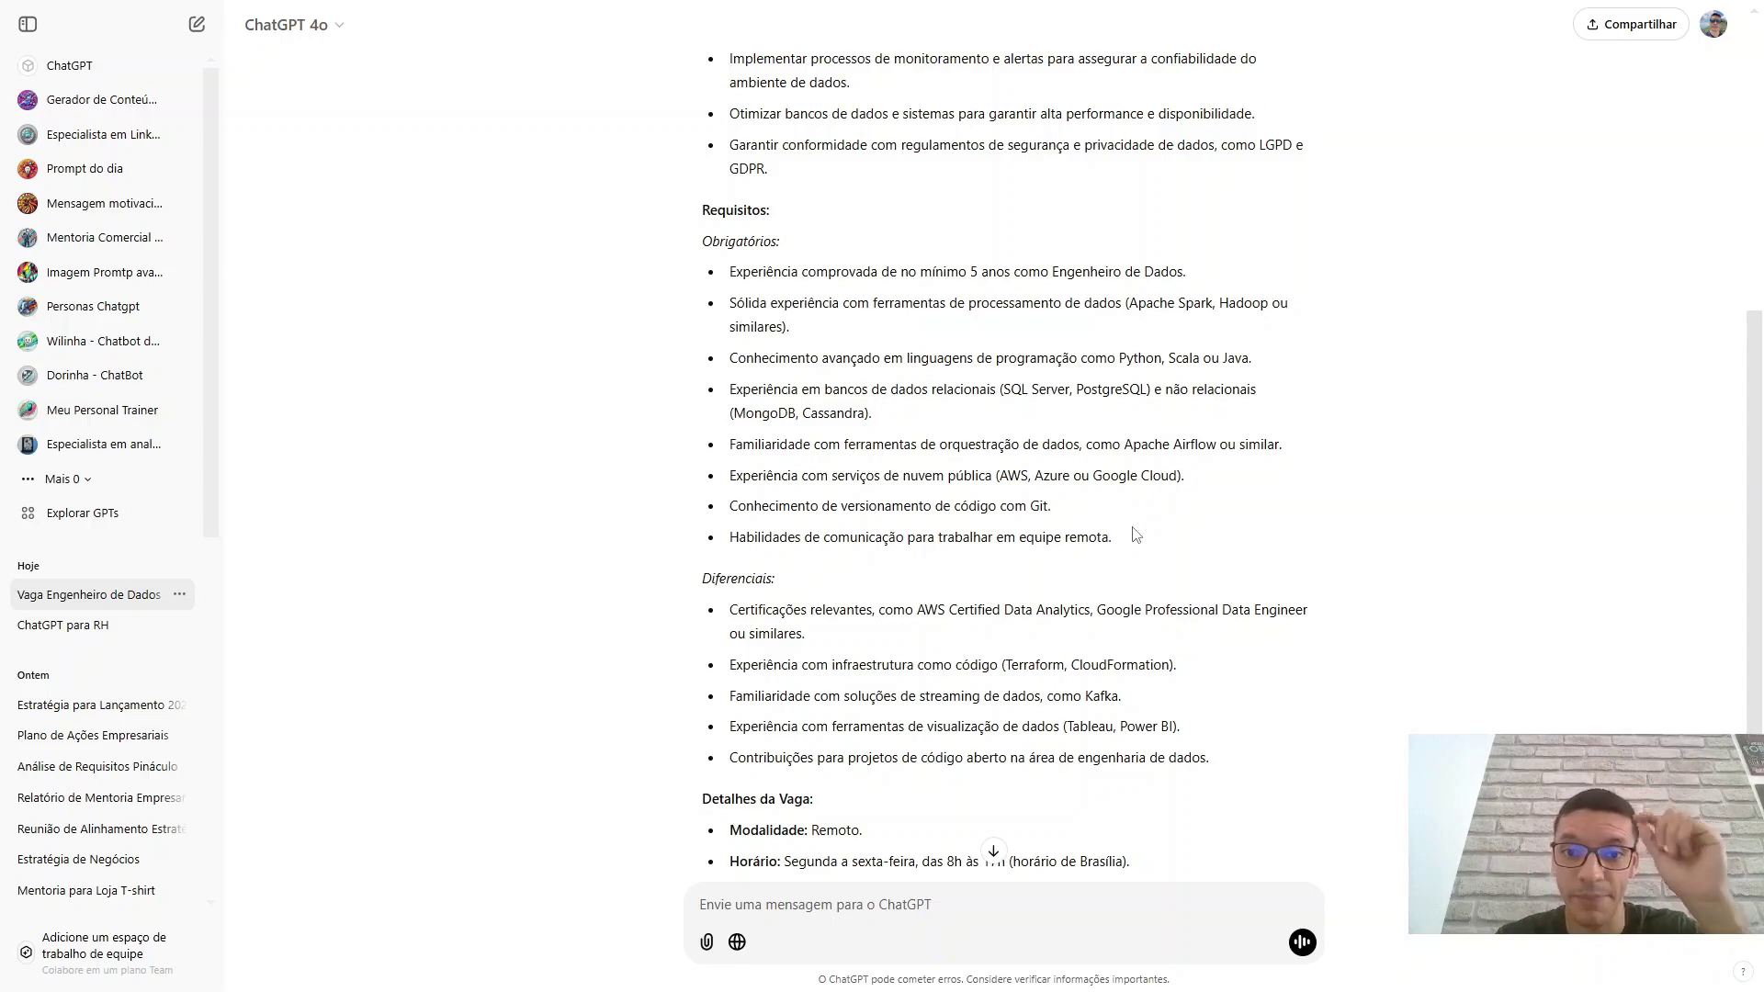
# Review the differential requirements and the job details, highlighting the benefits text, and look over the whole answer again.
pyautogui.moveTo(1112, 537); pyautogui.dragTo(729, 271)
pyautogui.scroll(-2, 914, 456)
pyautogui.moveTo(1191, 549); pyautogui.dragTo(786, 404)
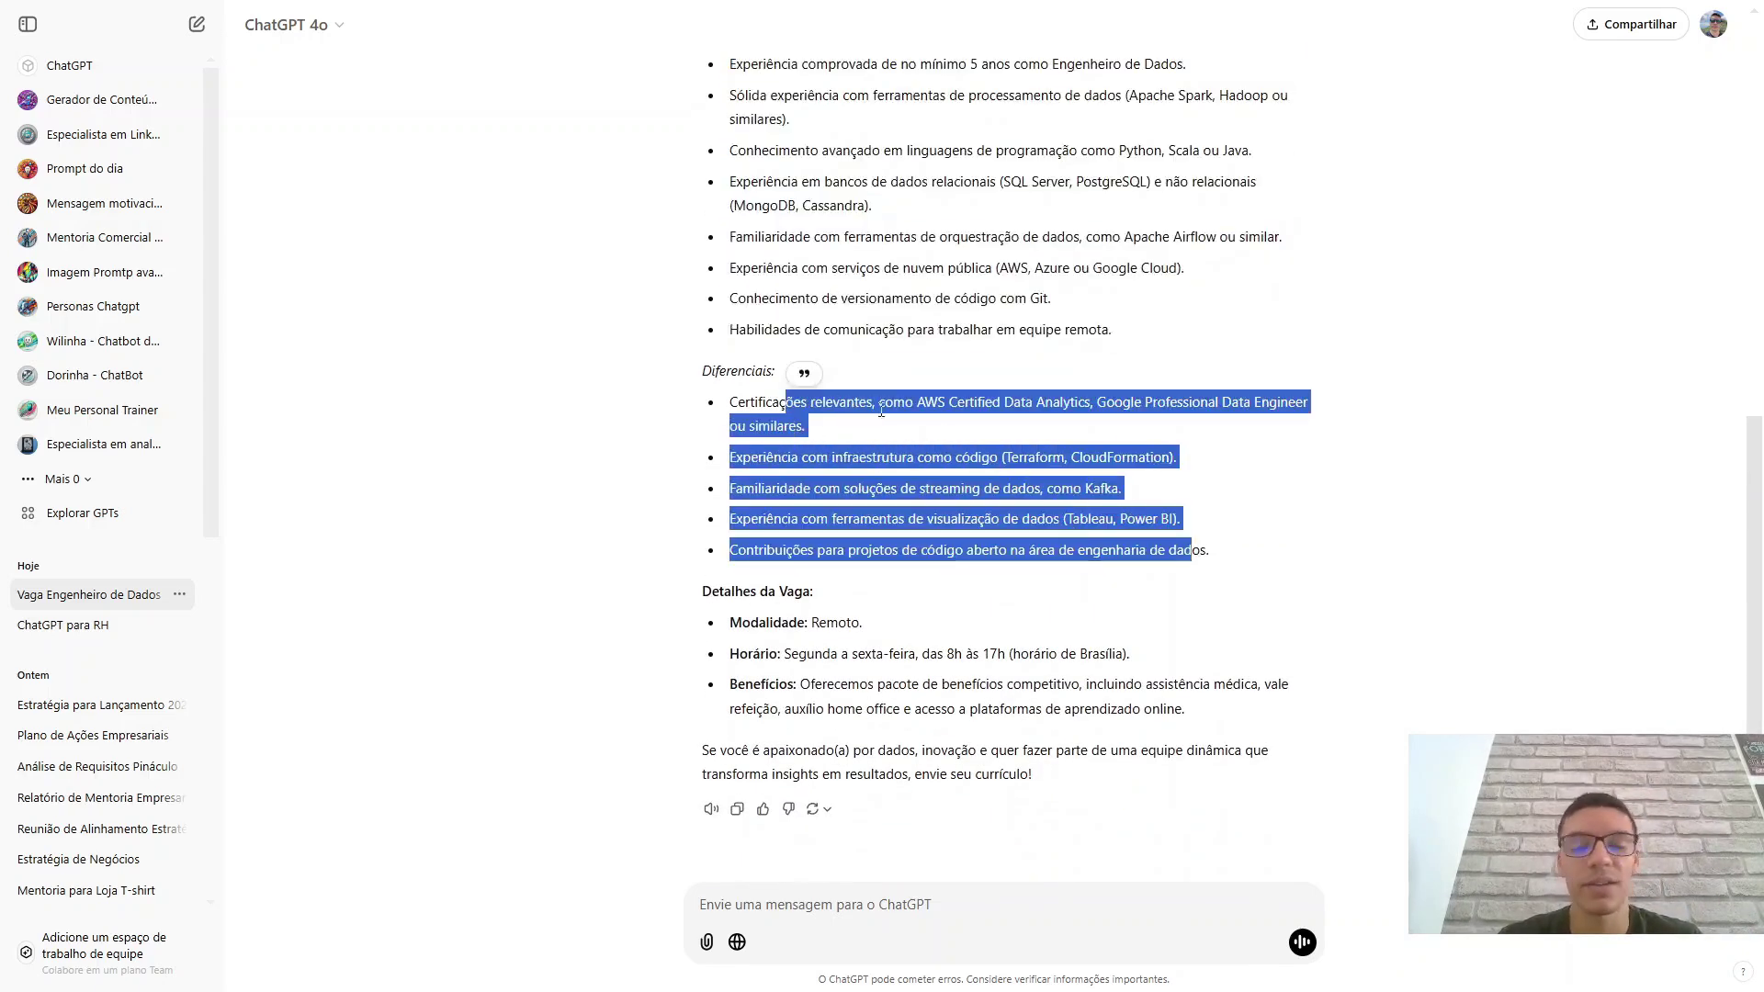
pyautogui.click(999, 436)
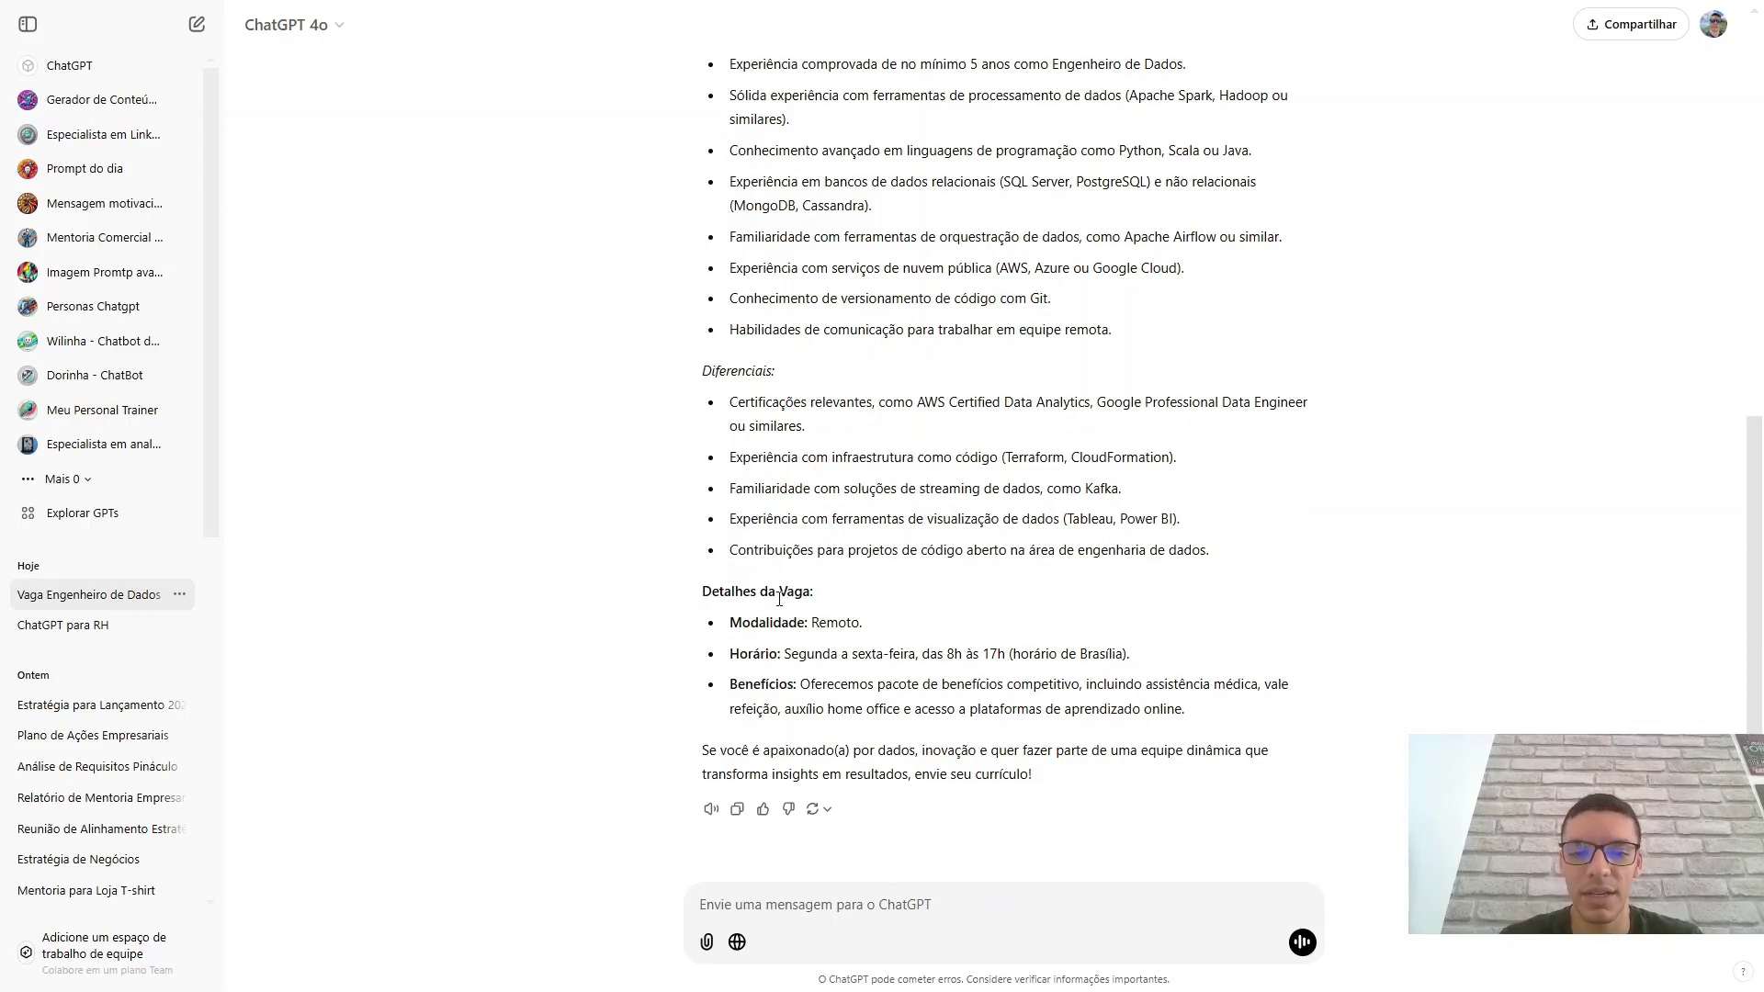
pyautogui.moveTo(772, 623); pyautogui.dragTo(780, 686)
pyautogui.moveTo(1206, 705); pyautogui.dragTo(800, 675)
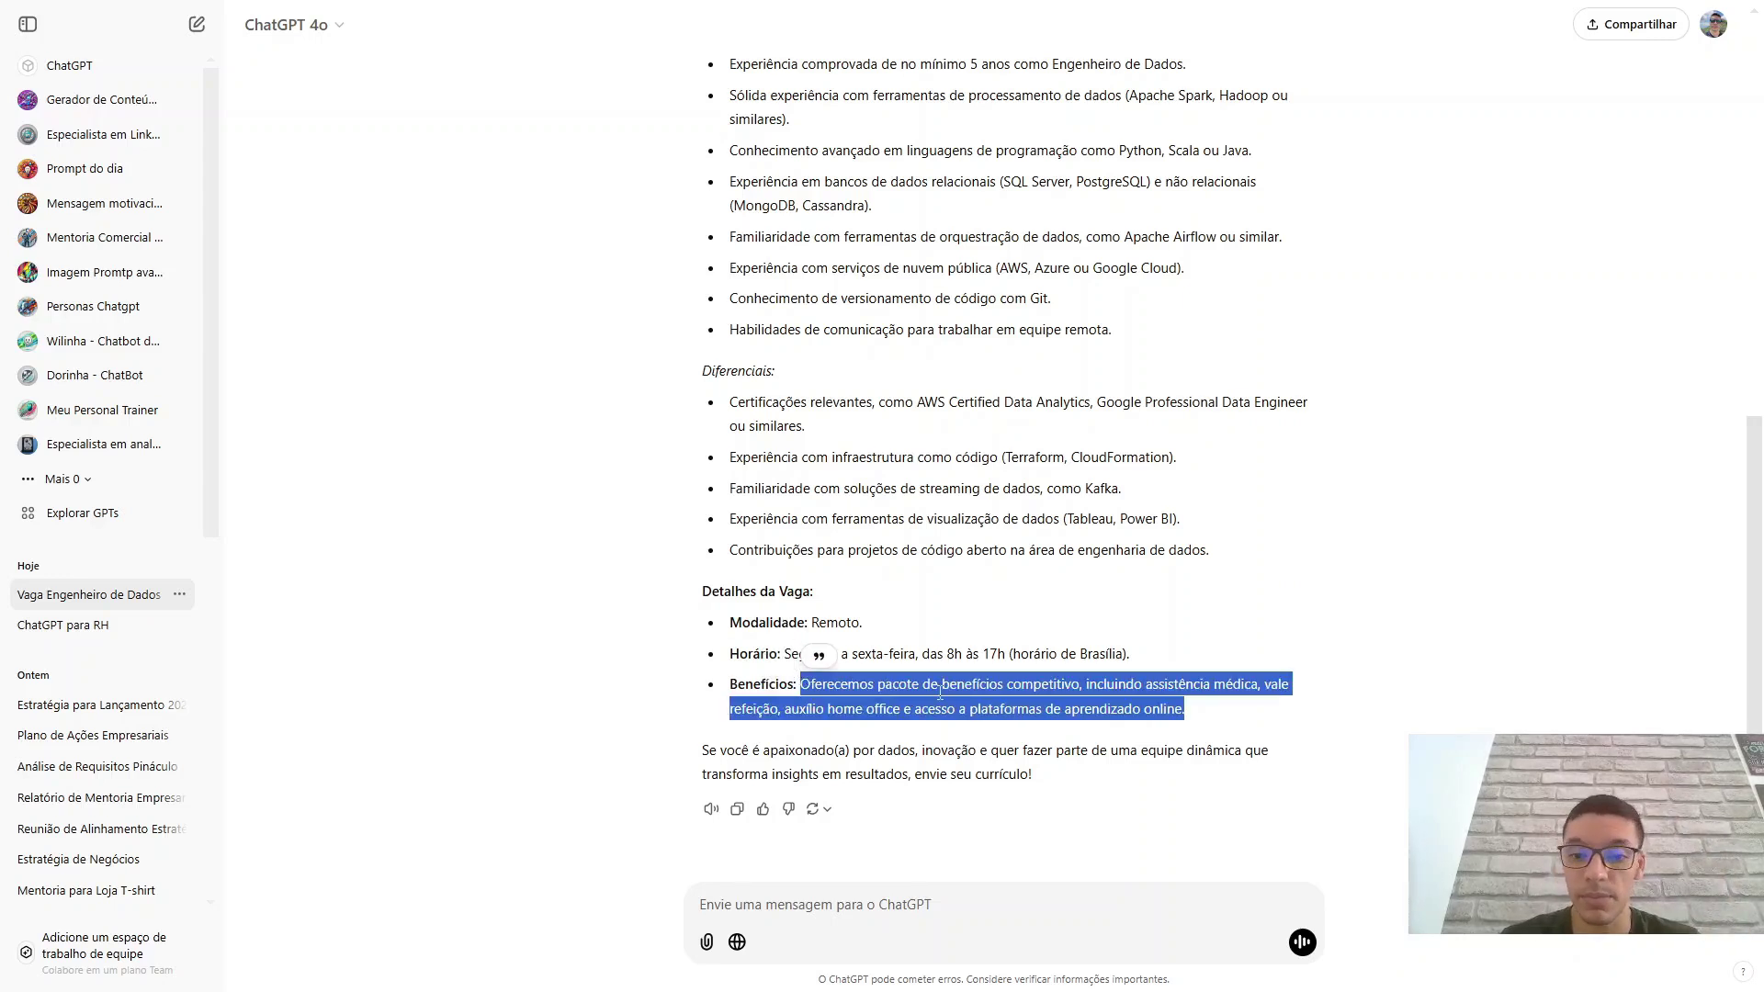
pyautogui.click(949, 771)
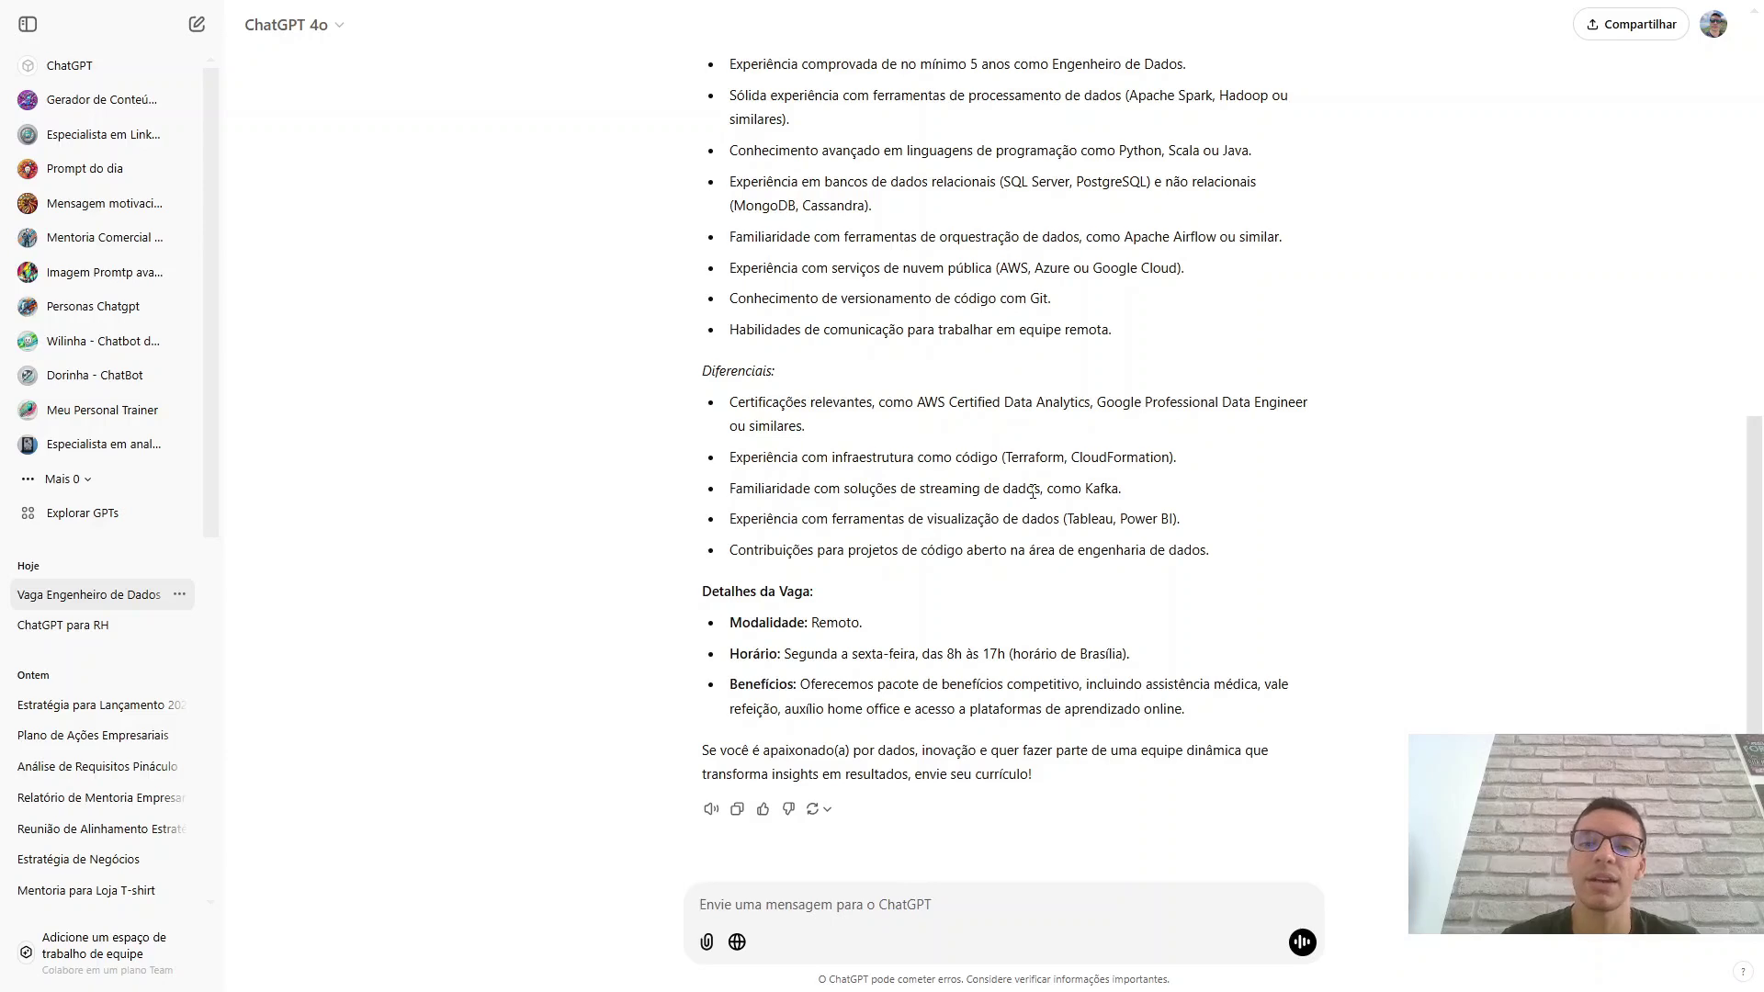
pyautogui.scroll(8, 1061, 450)
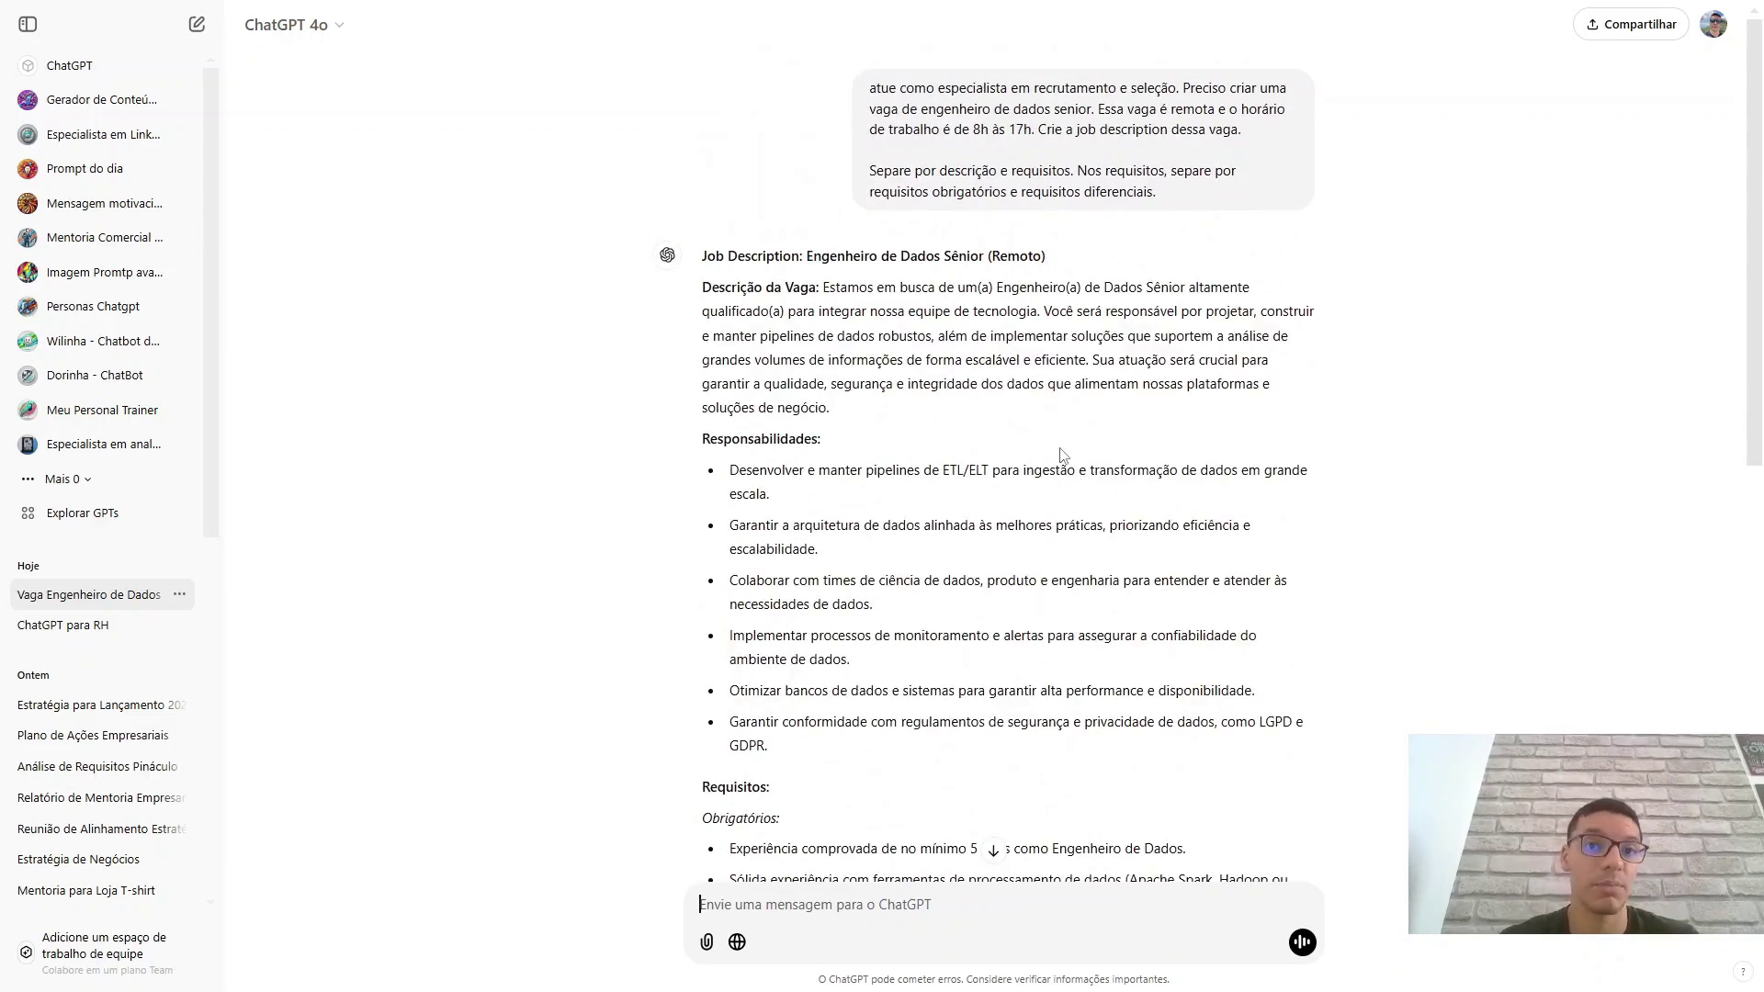
pyautogui.scroll(-8, 1061, 452)
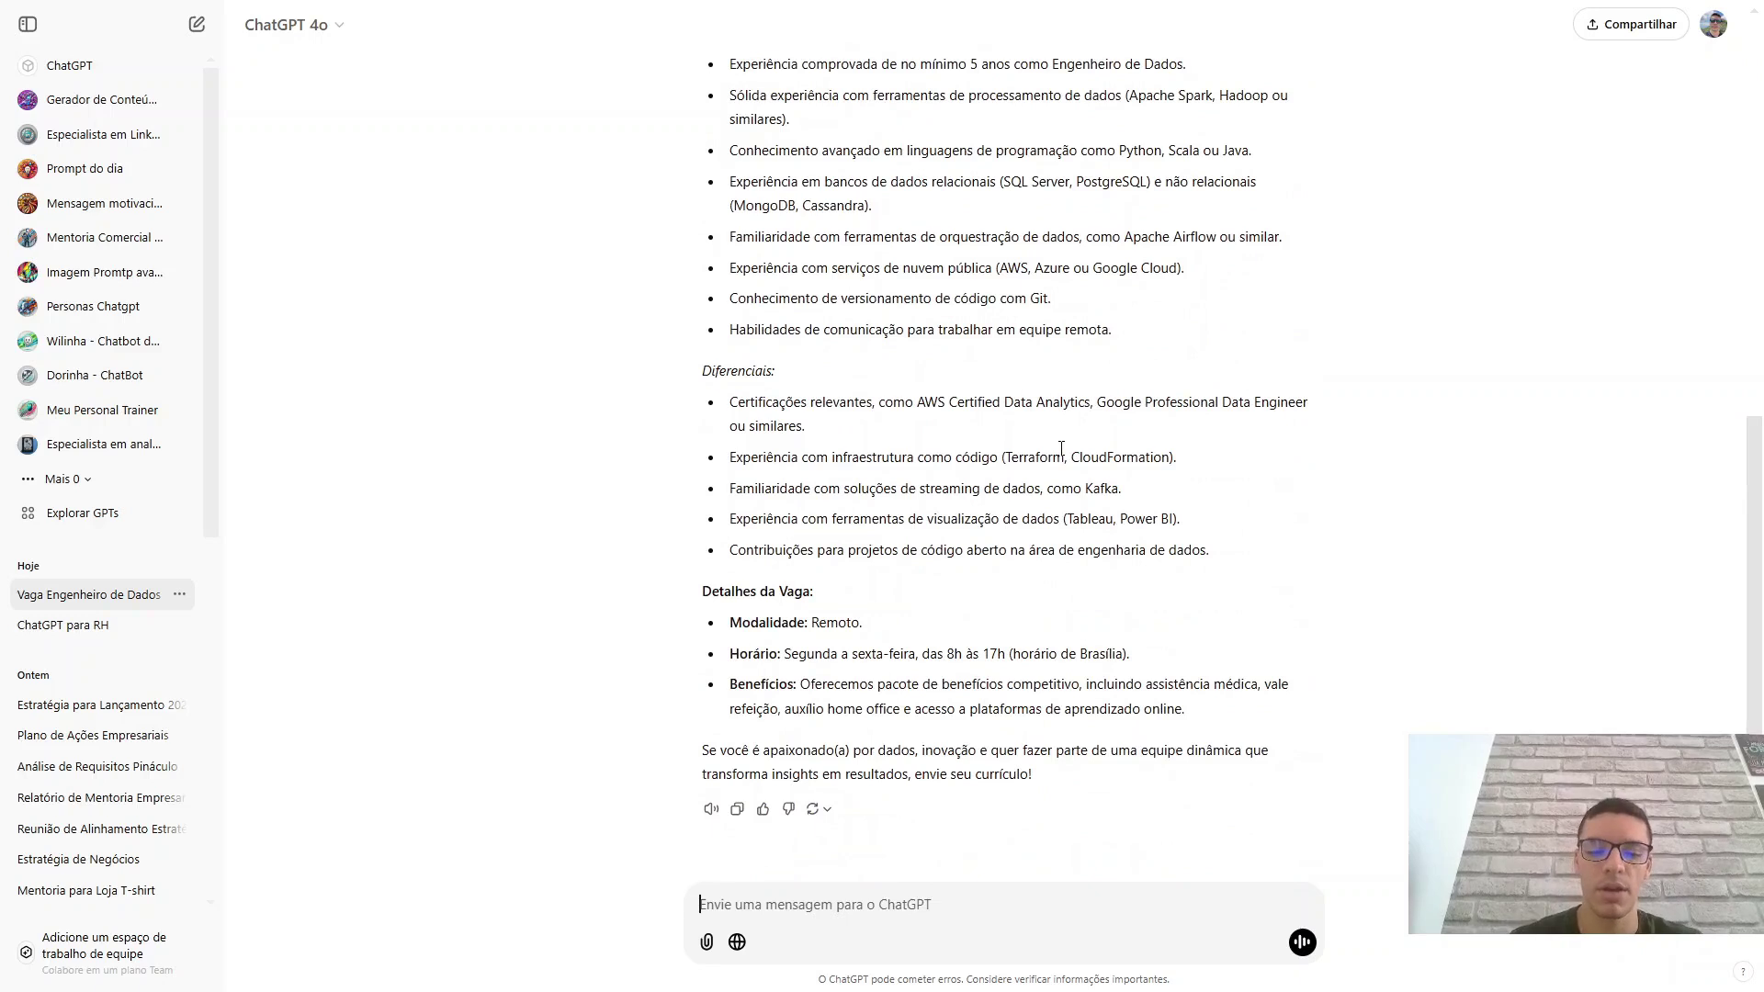
# Send the follow-up request "inclua o salário aplicado no mercado. Me dê o range".
pyautogui.write('inclua o salário')
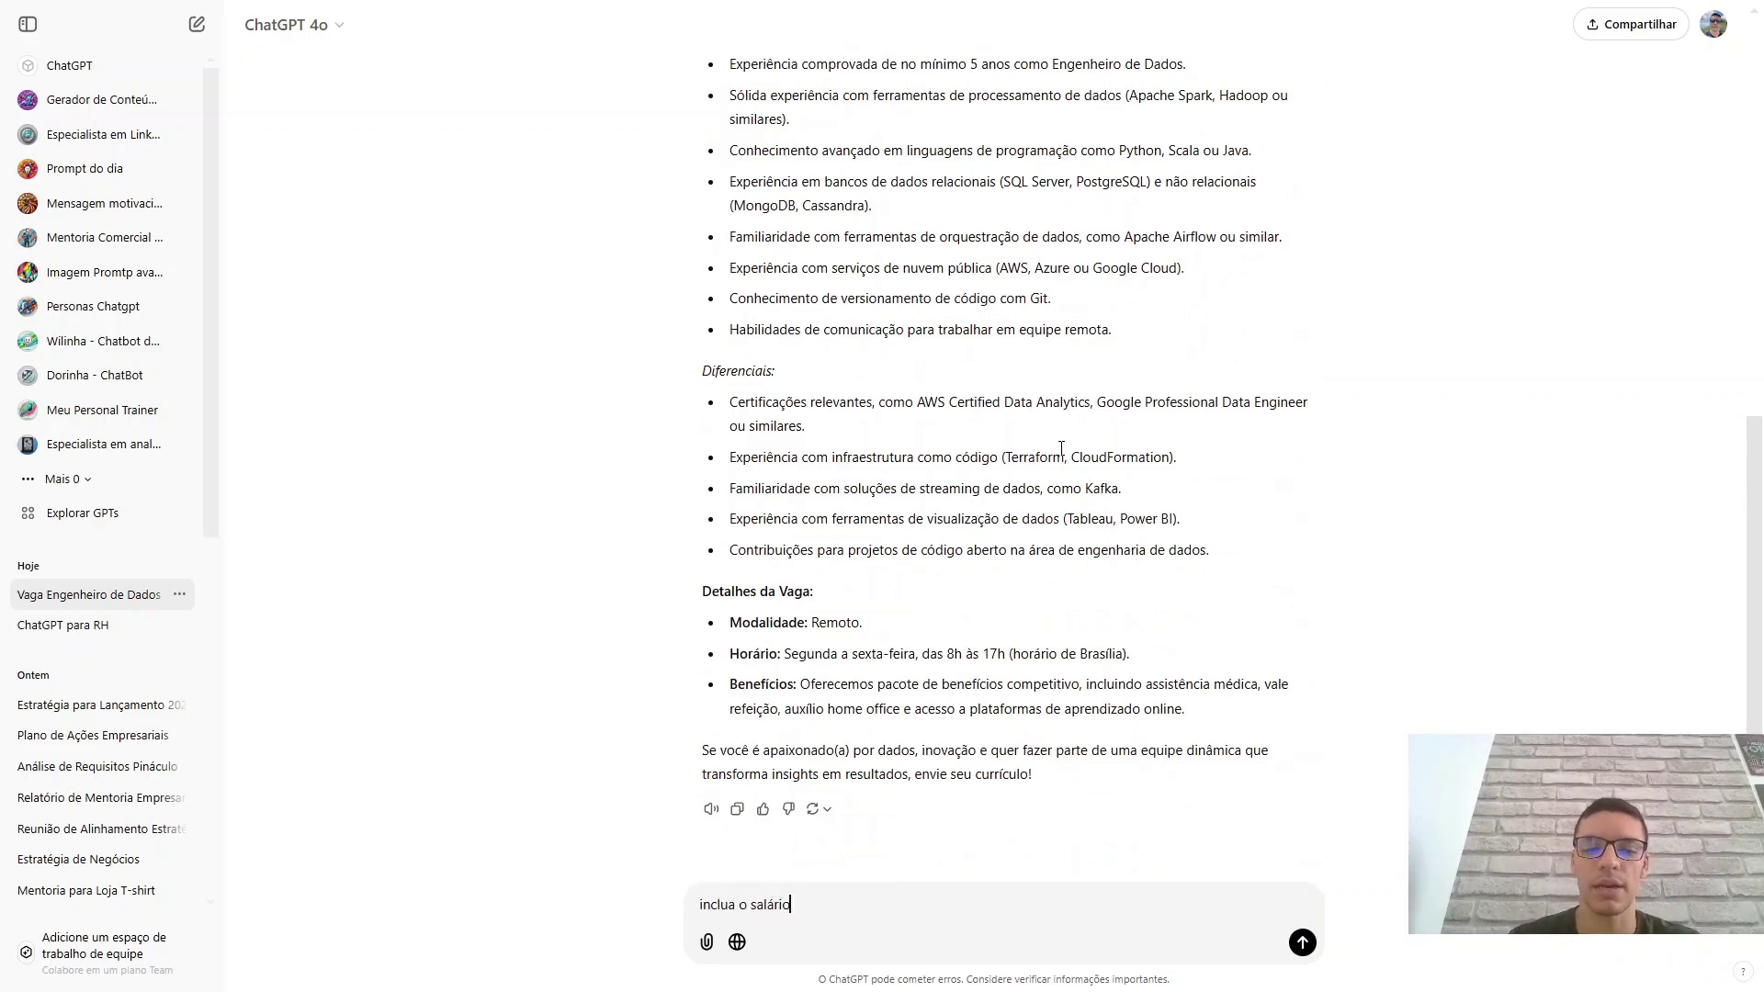
pyautogui.write(' aplicado no mer')
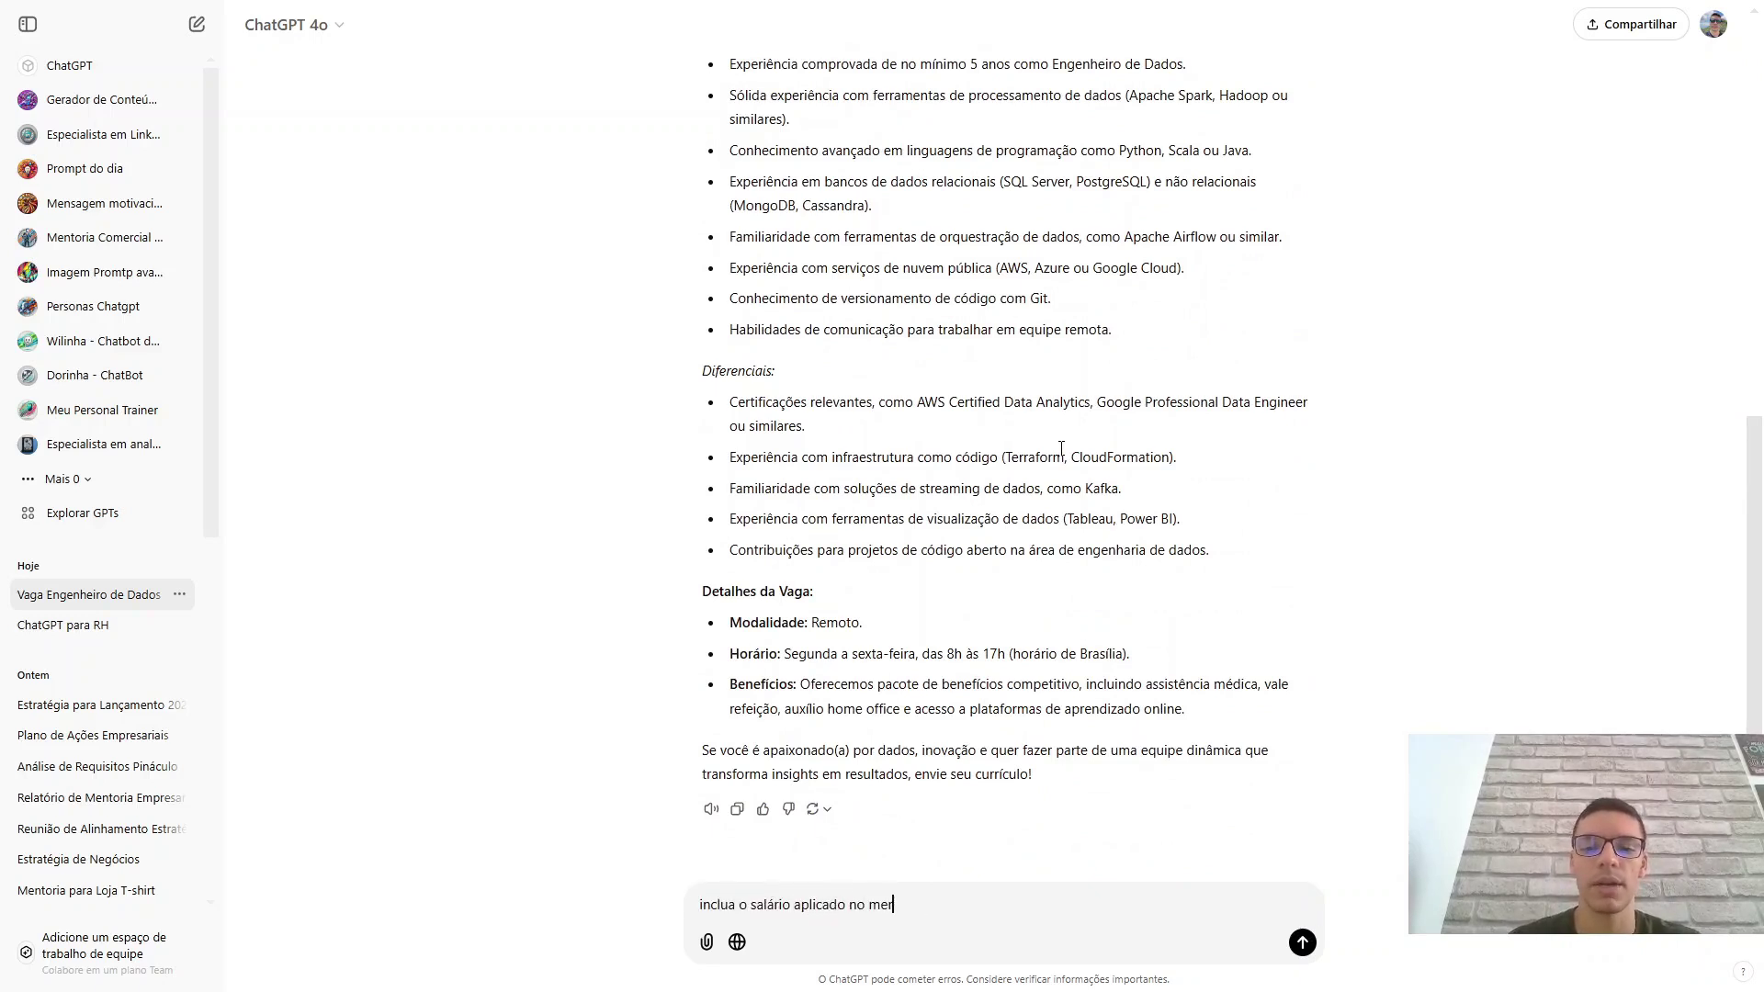
pyautogui.write('cado. Me dig')
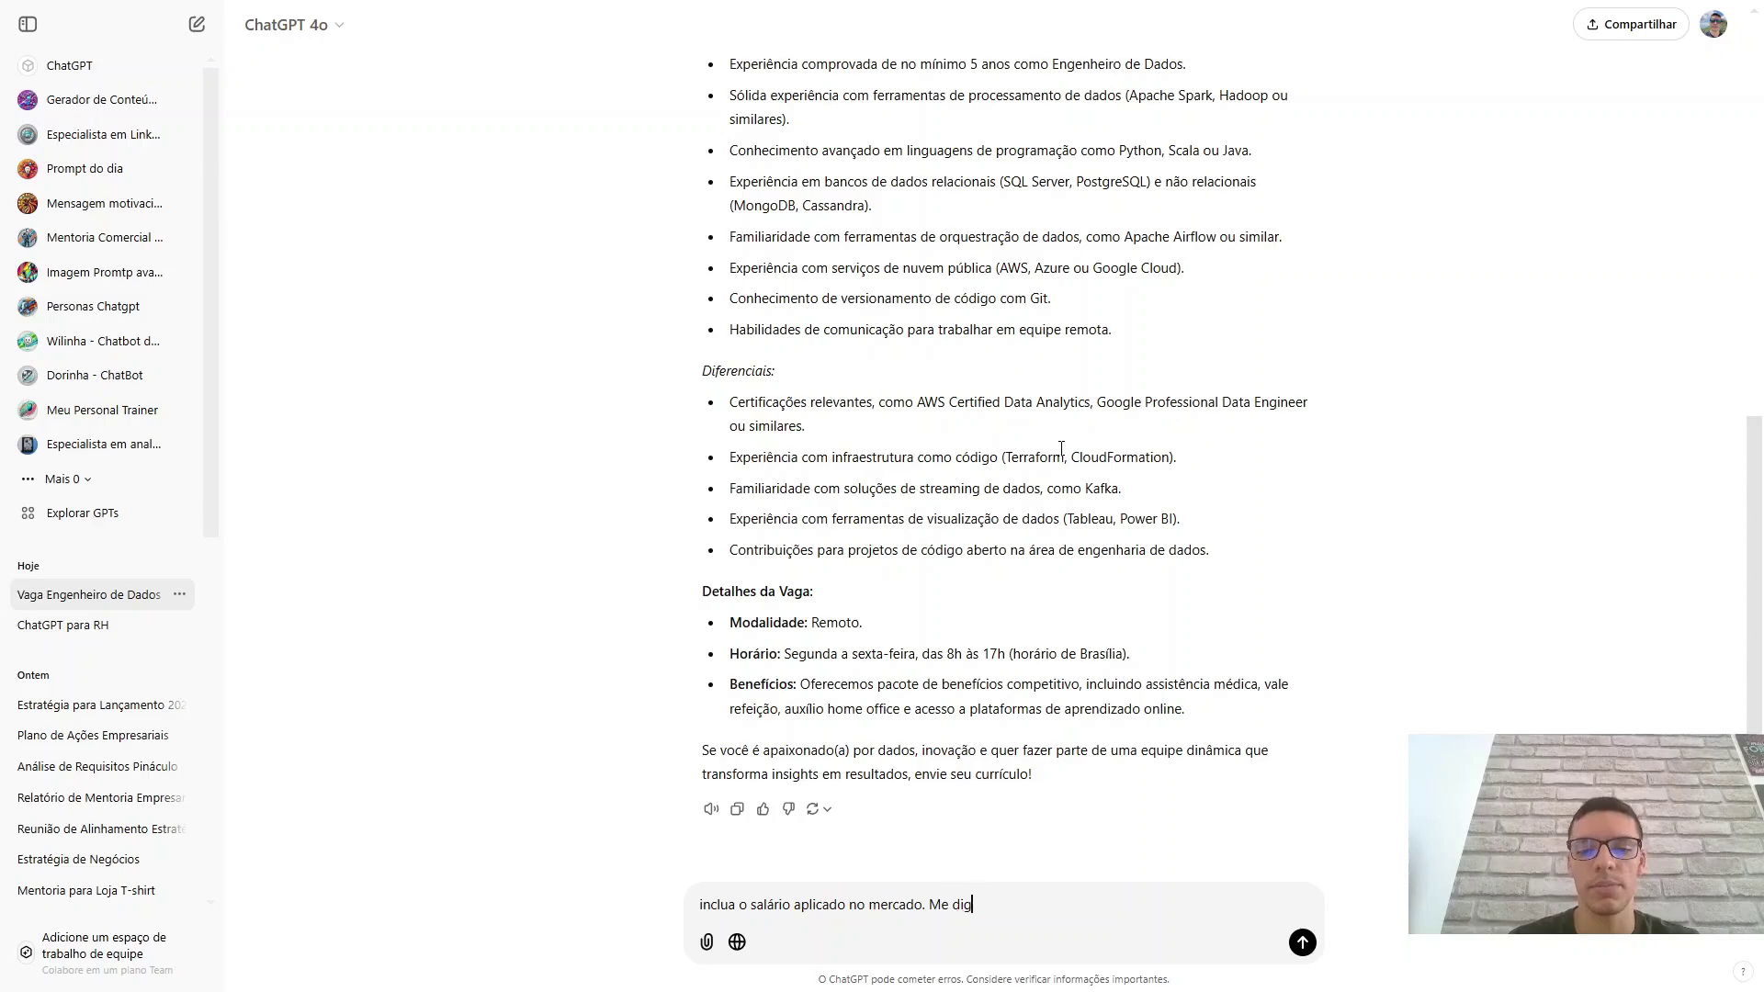
pyautogui.press('BackSpace')
pyautogui.press('BackSpace')
pyautogui.write('ê o range')
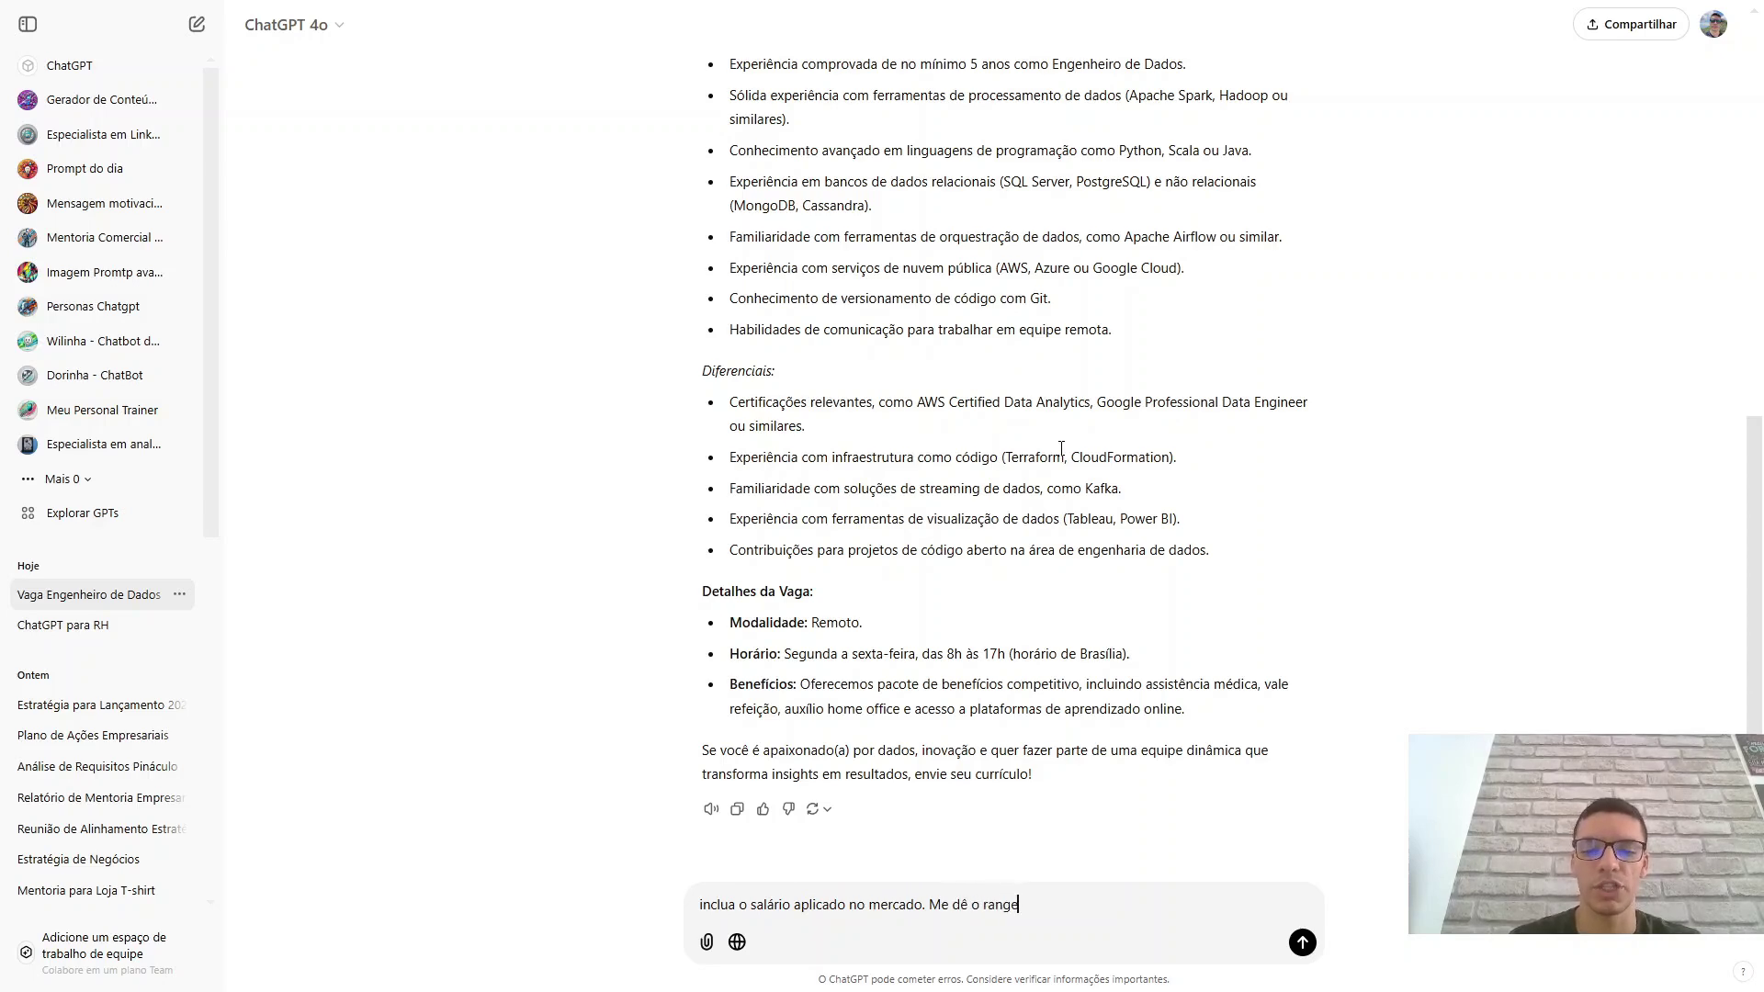
pyautogui.press('Return')
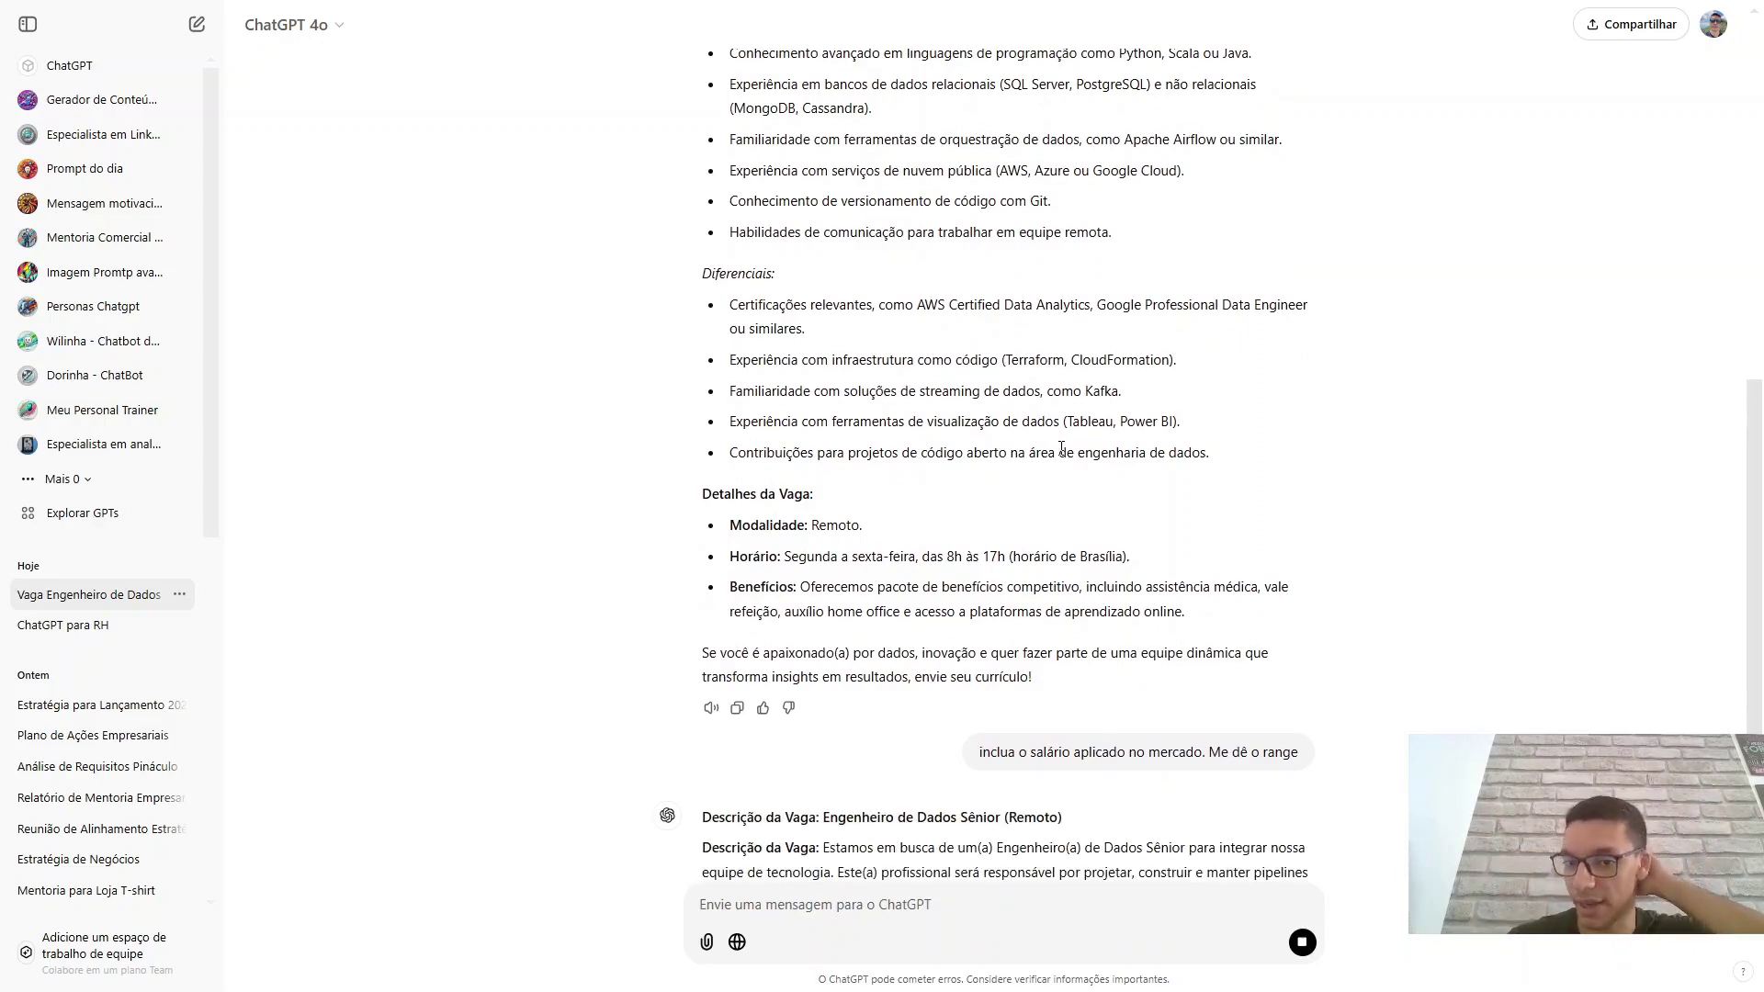
# Review the regenerated job description down to its salary range and compare it with the earlier version.
pyautogui.scroll(-3, 1064, 468)
pyautogui.scroll(-3, 1095, 468)
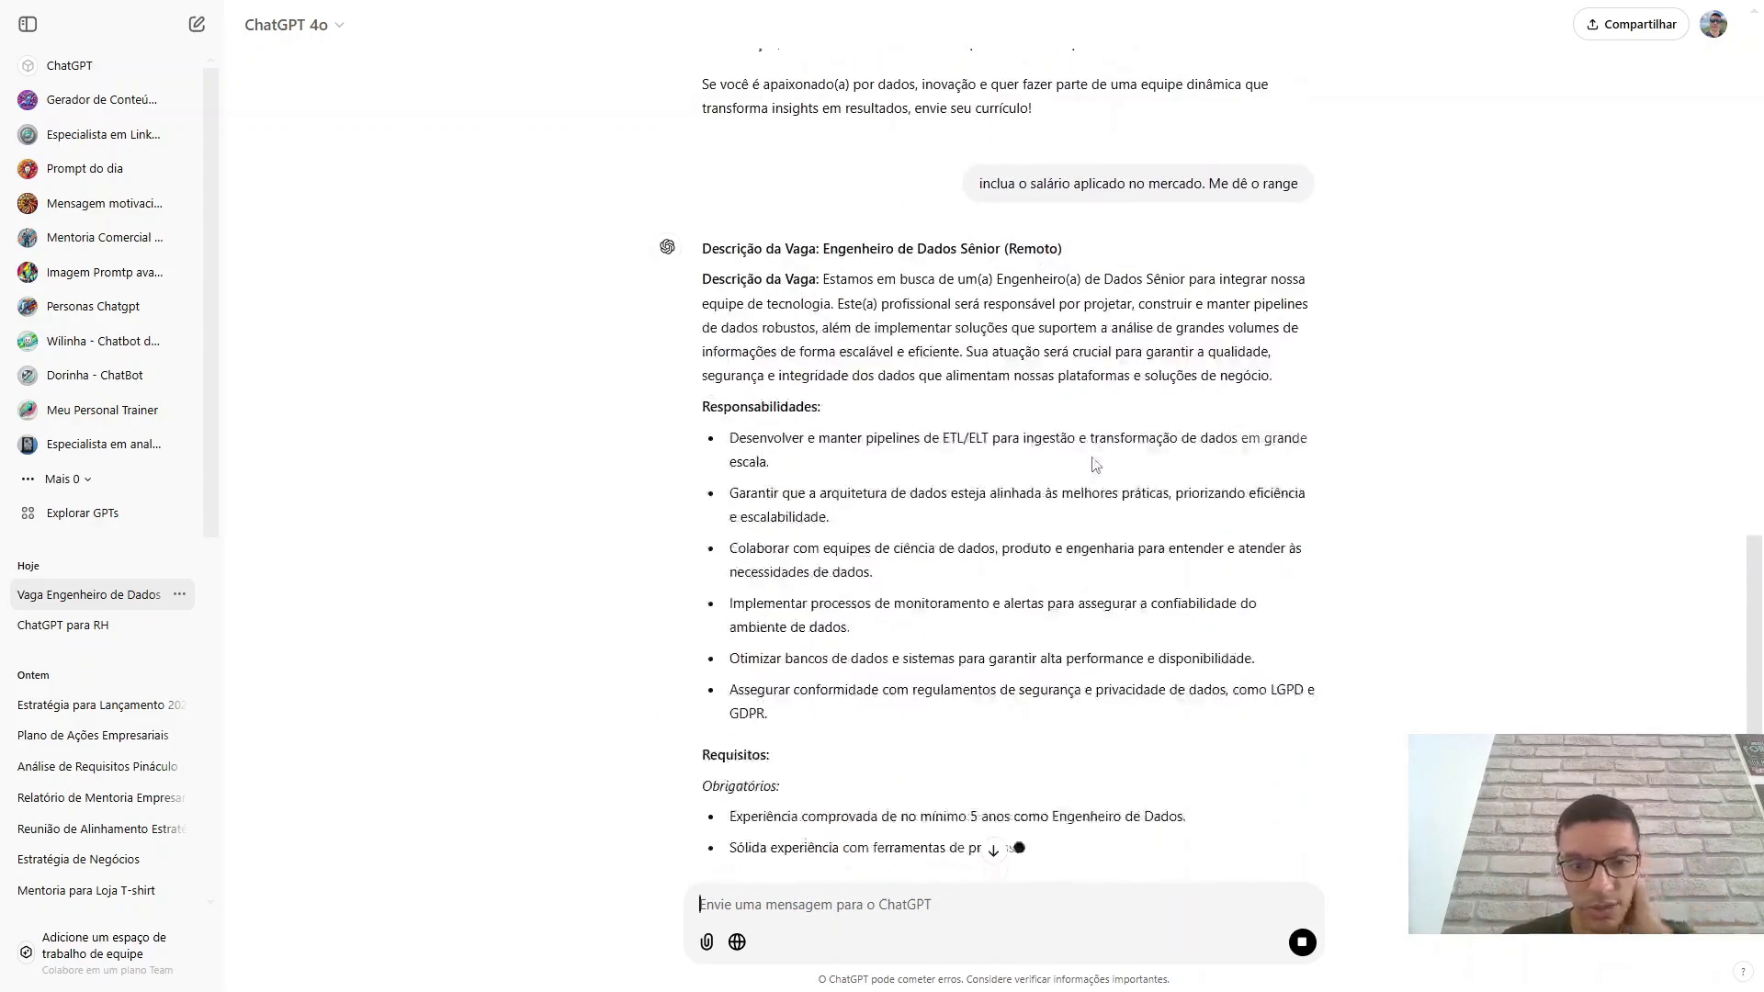
pyautogui.scroll(-5, 1095, 464)
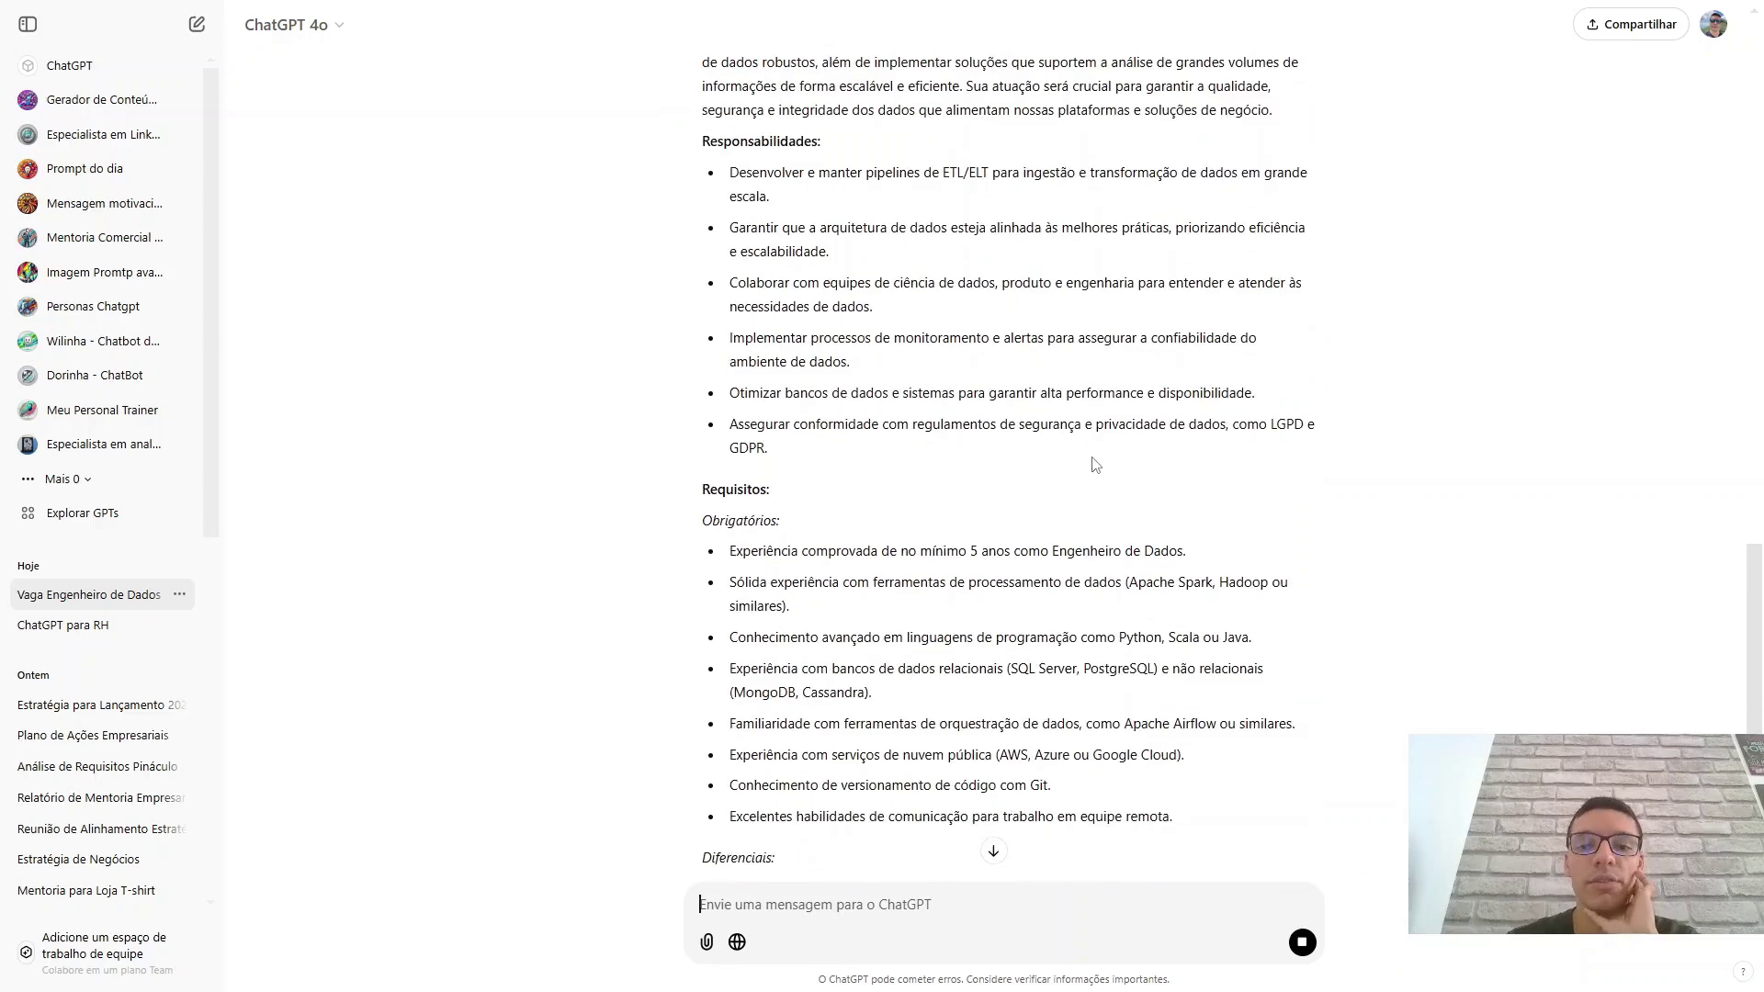
pyautogui.scroll(-3, 1095, 464)
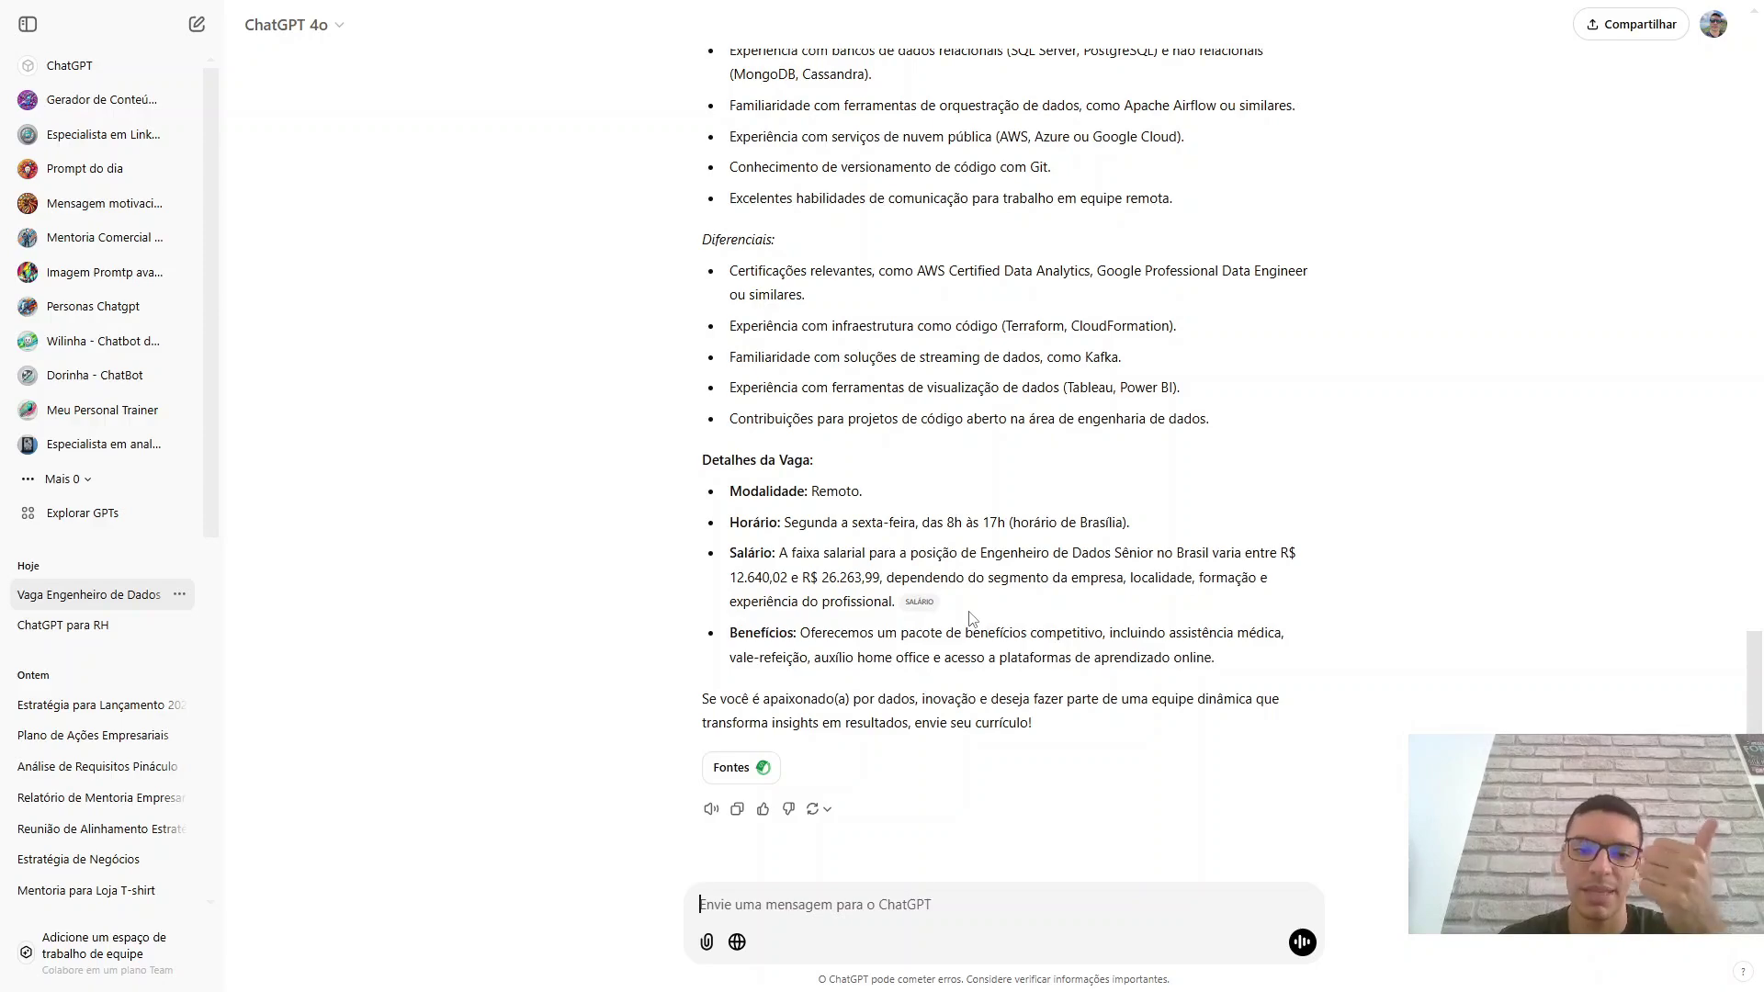
pyautogui.scroll(5, 1076, 662)
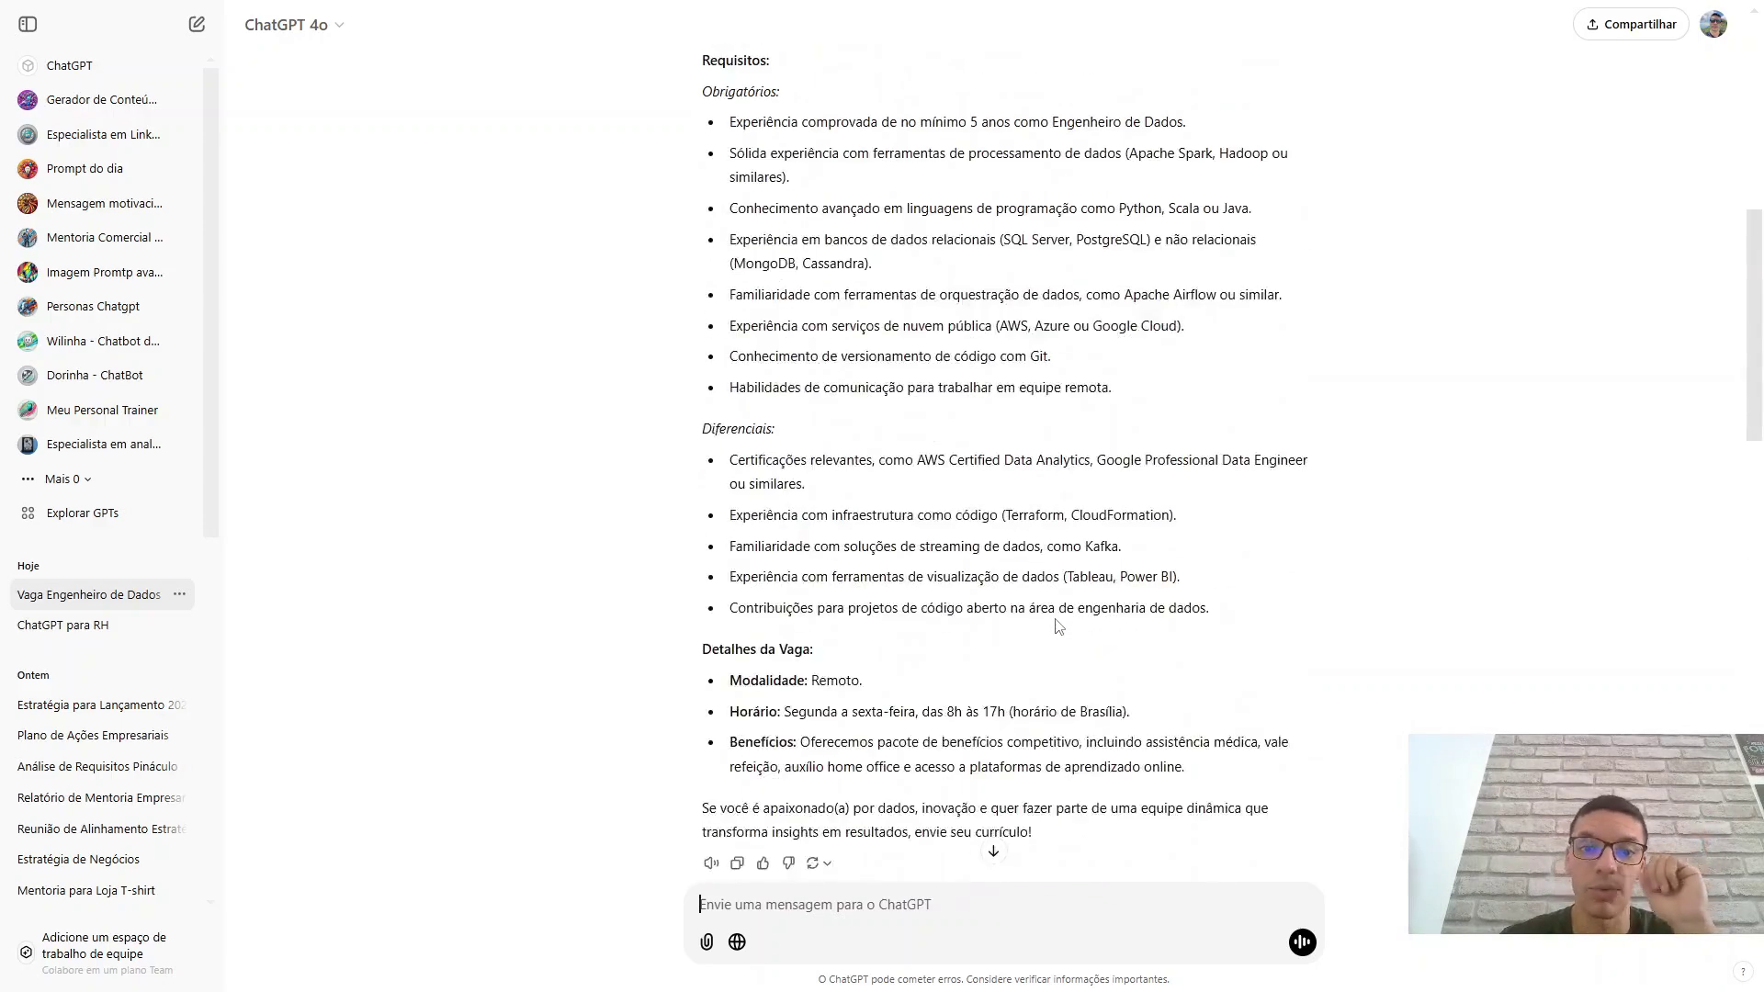
pyautogui.scroll(-5, 1061, 623)
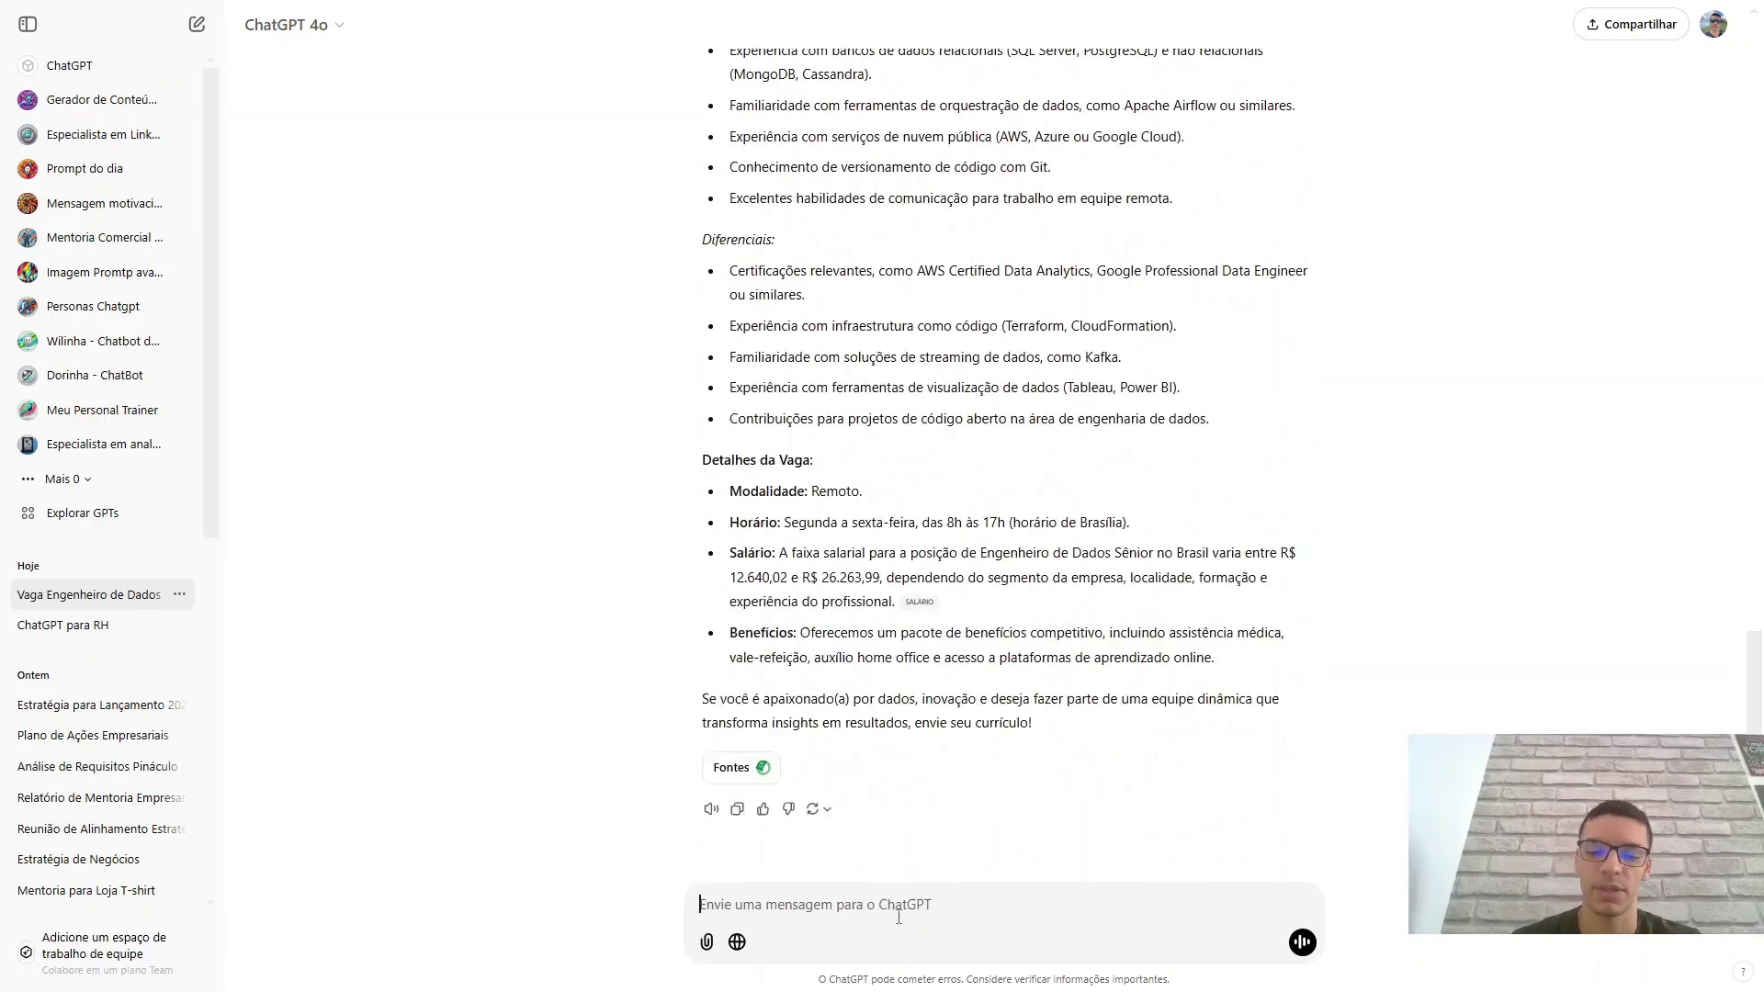
# Start a new message with the sentence "perfeito, a vaga está ótima.".
pyautogui.write('perfeito,')
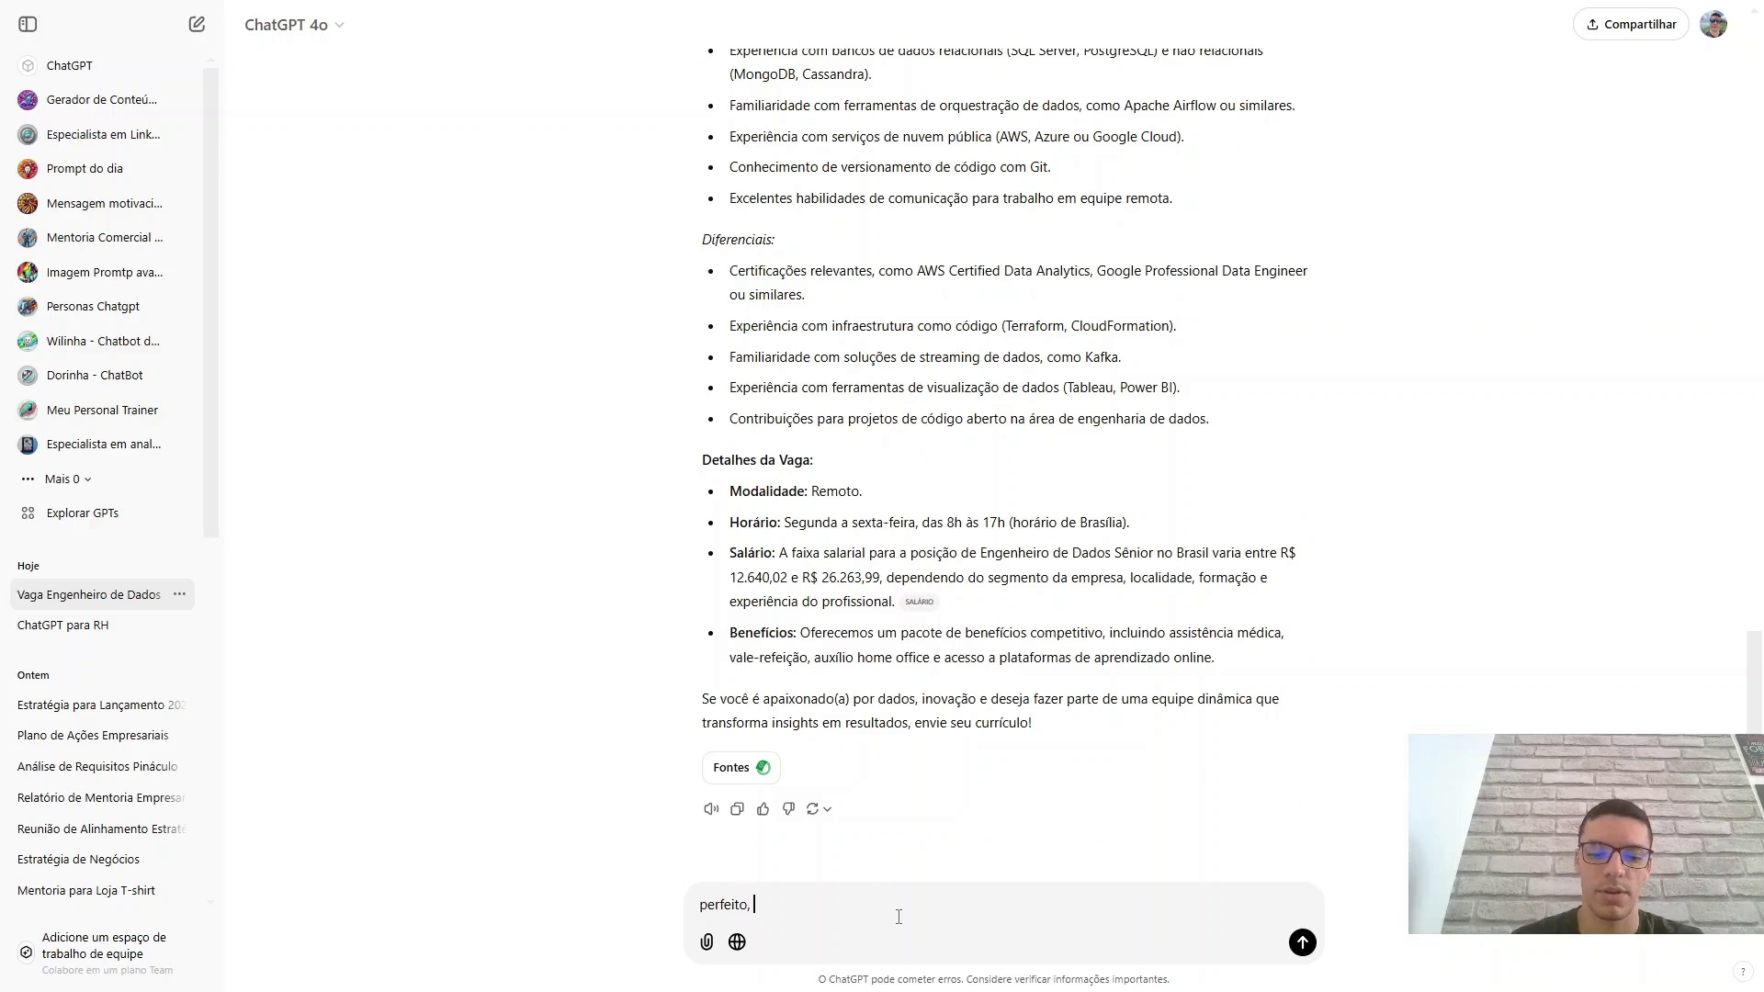
pyautogui.write(' a vaga está o')
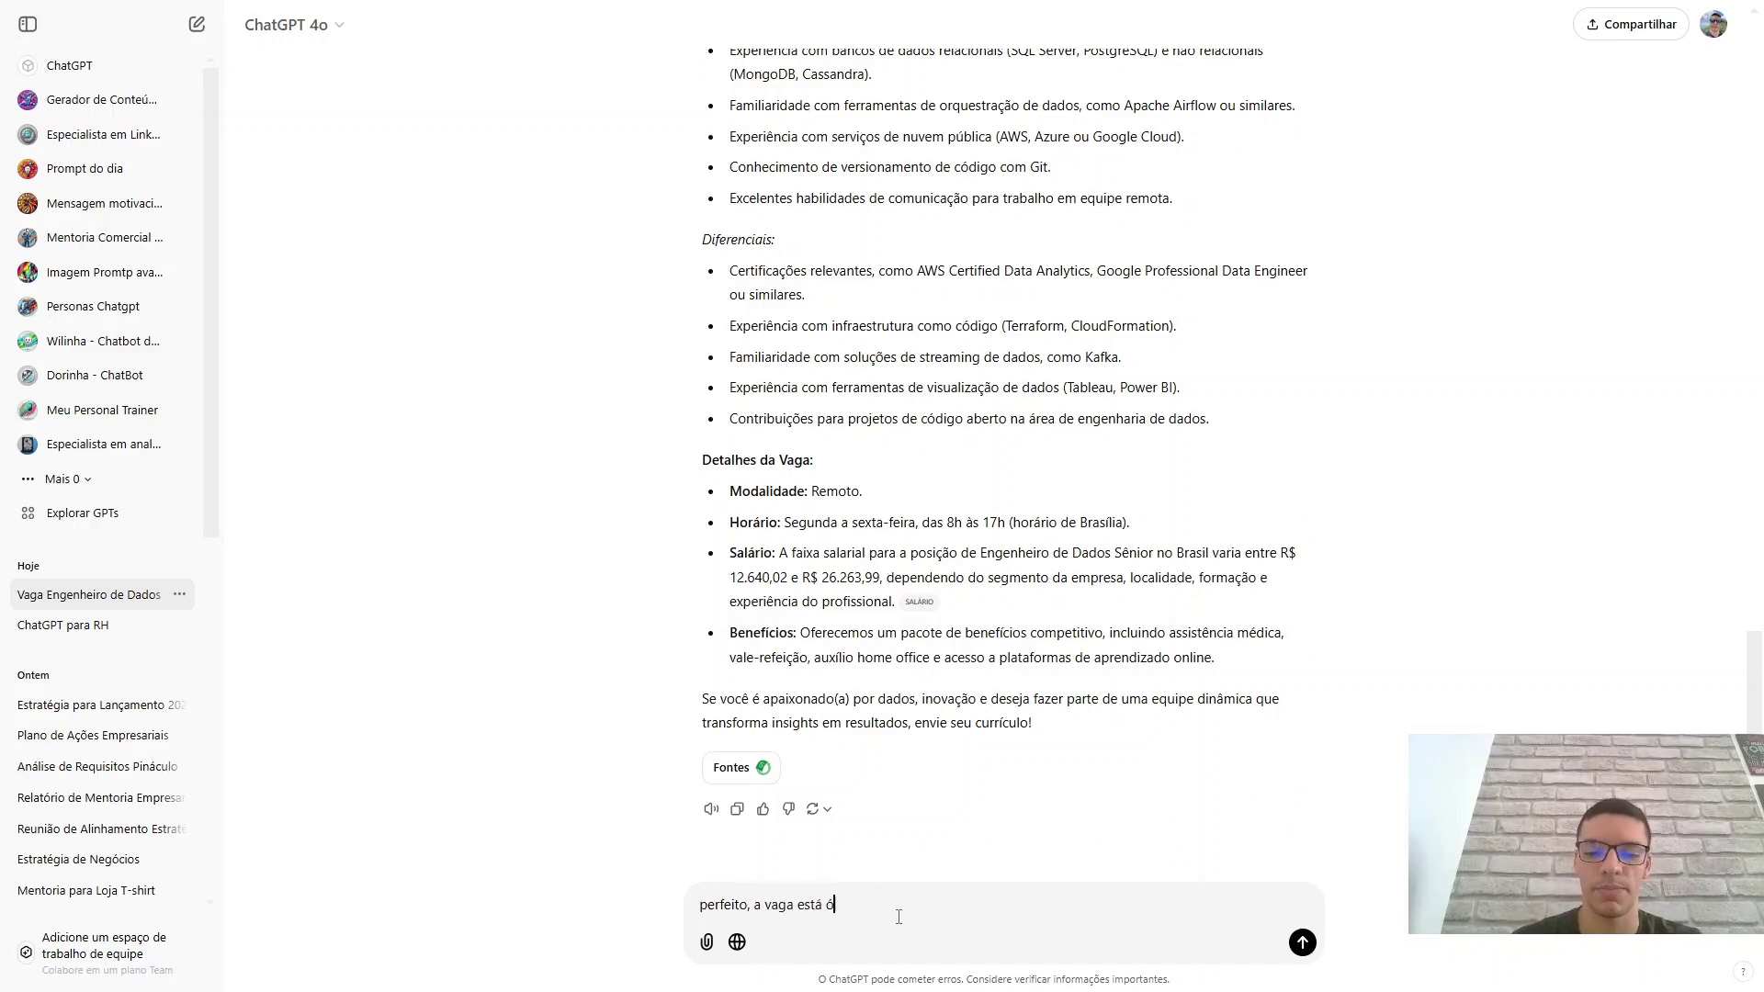
pyautogui.press('BackSpace')
pyautogui.write('ótima.')
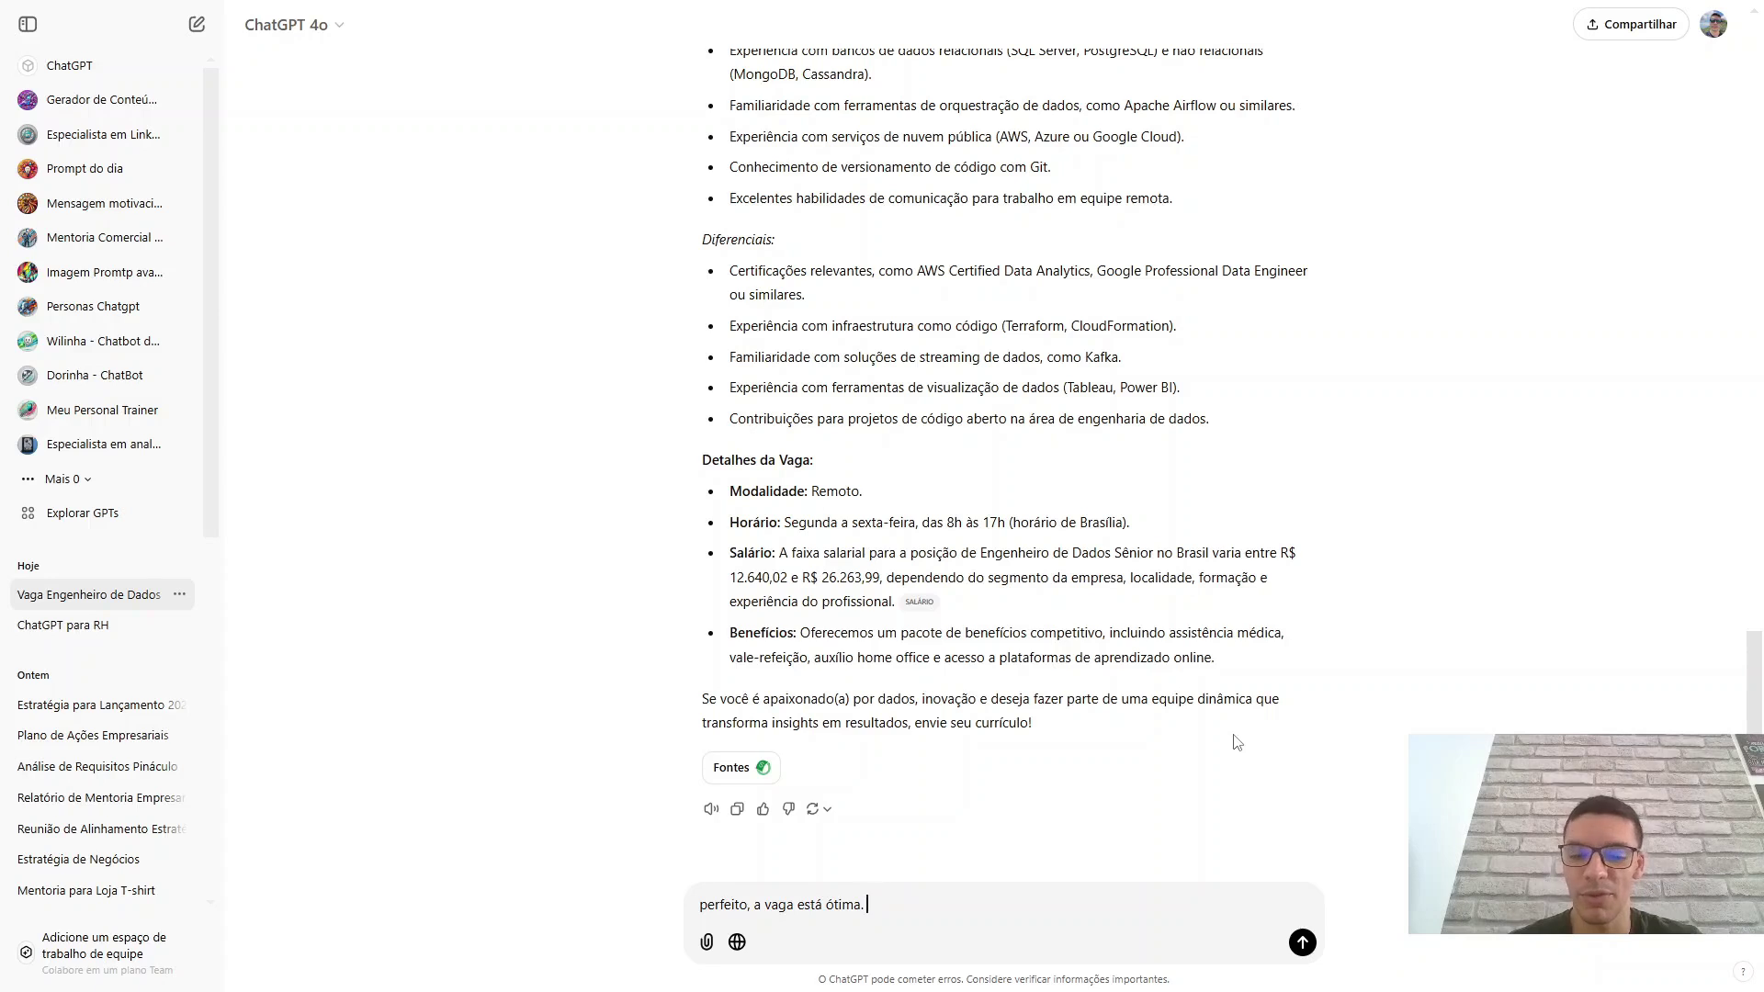
pyautogui.hotkey('ctrl', 'a')
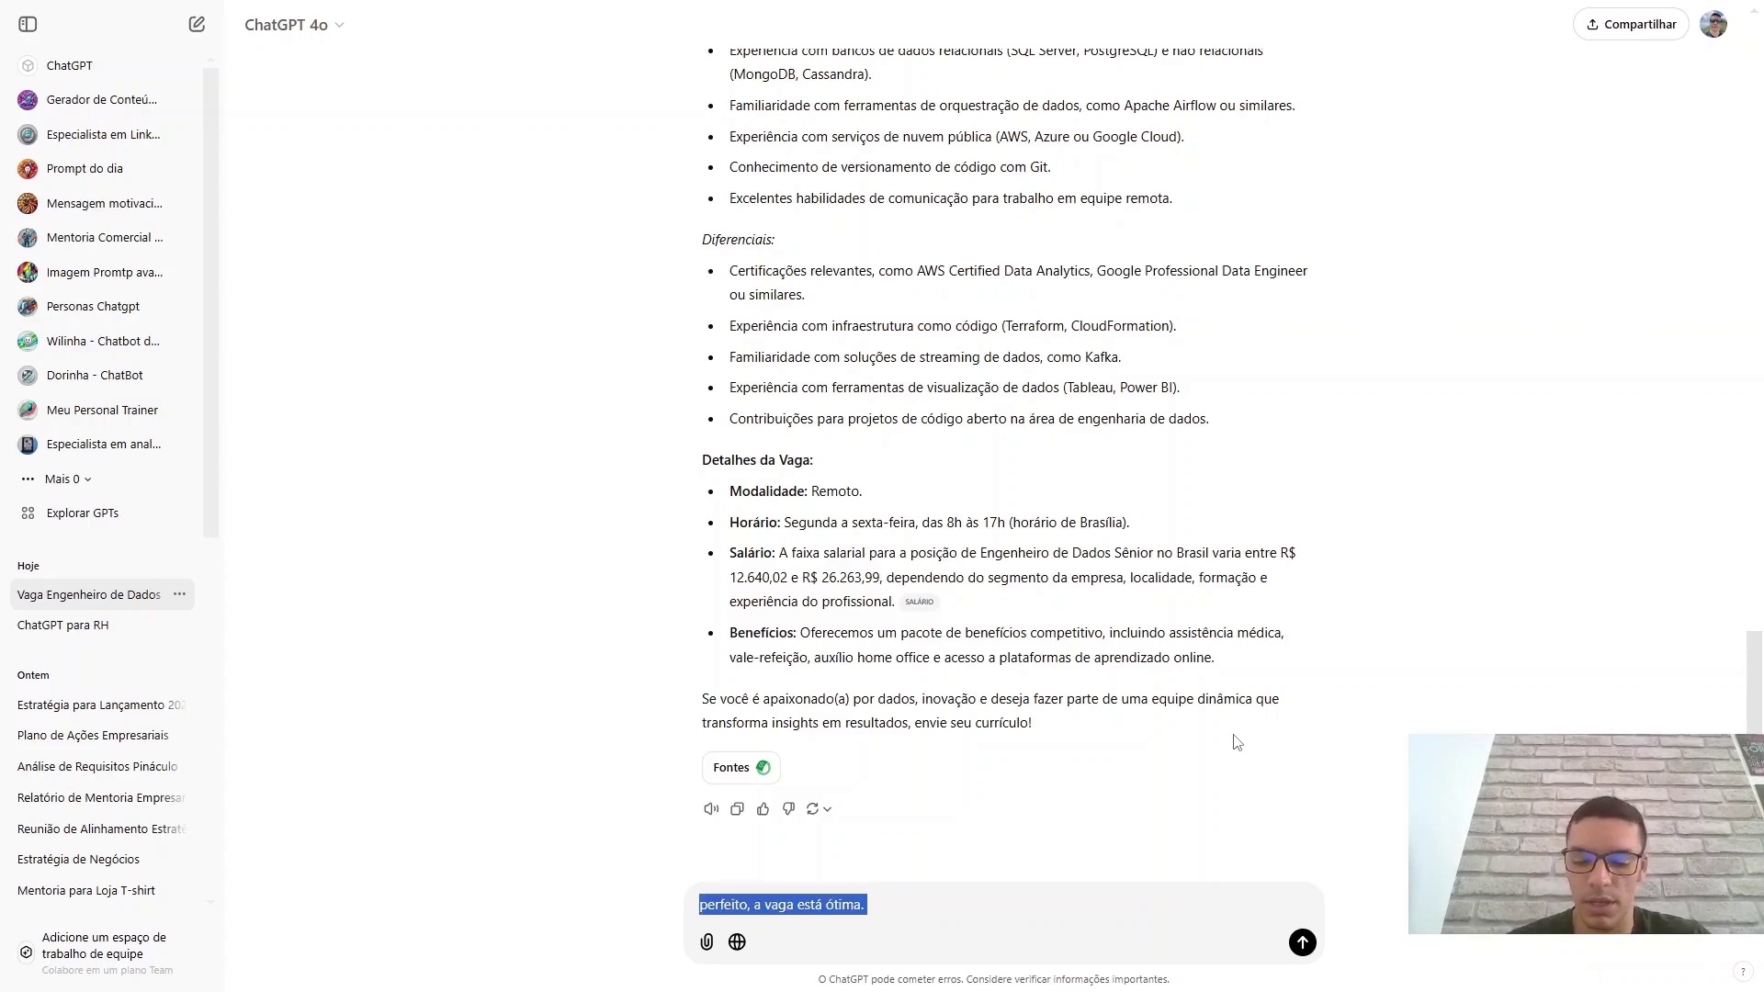
pyautogui.press('End')
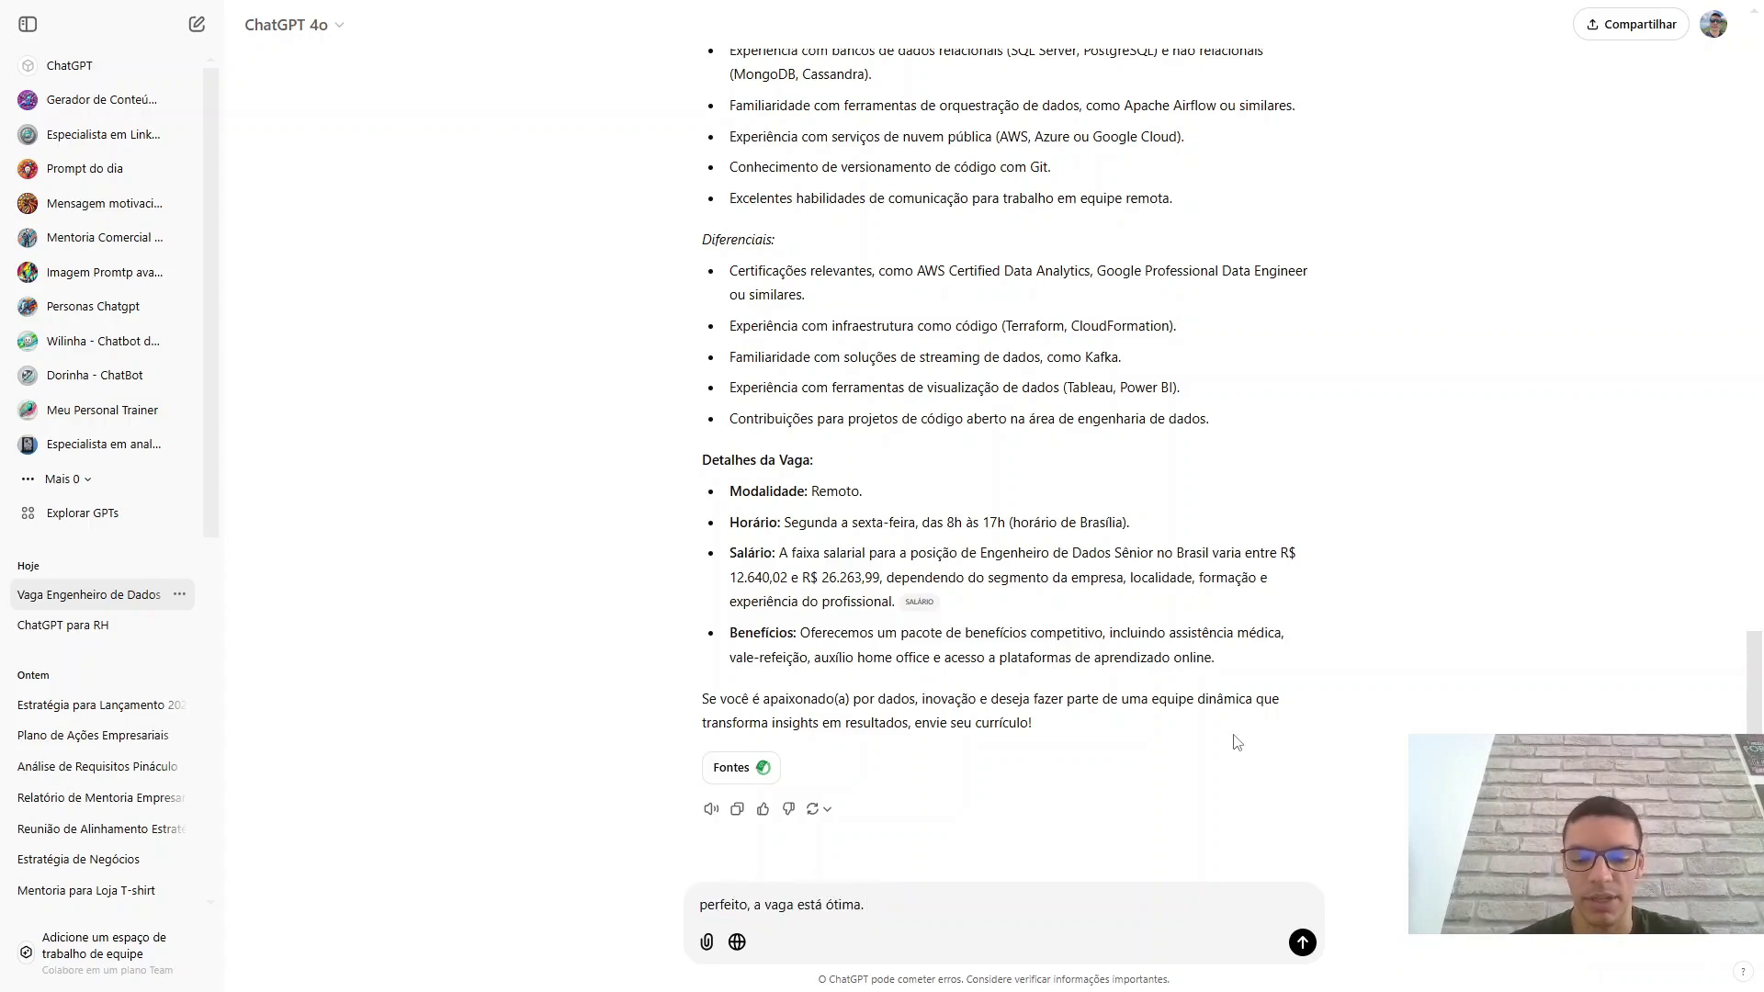
# Continue the message with "Agora vamos para a proxima etapa", removing the extra wording started after it.
pyautogui.write('Agora vamos para')
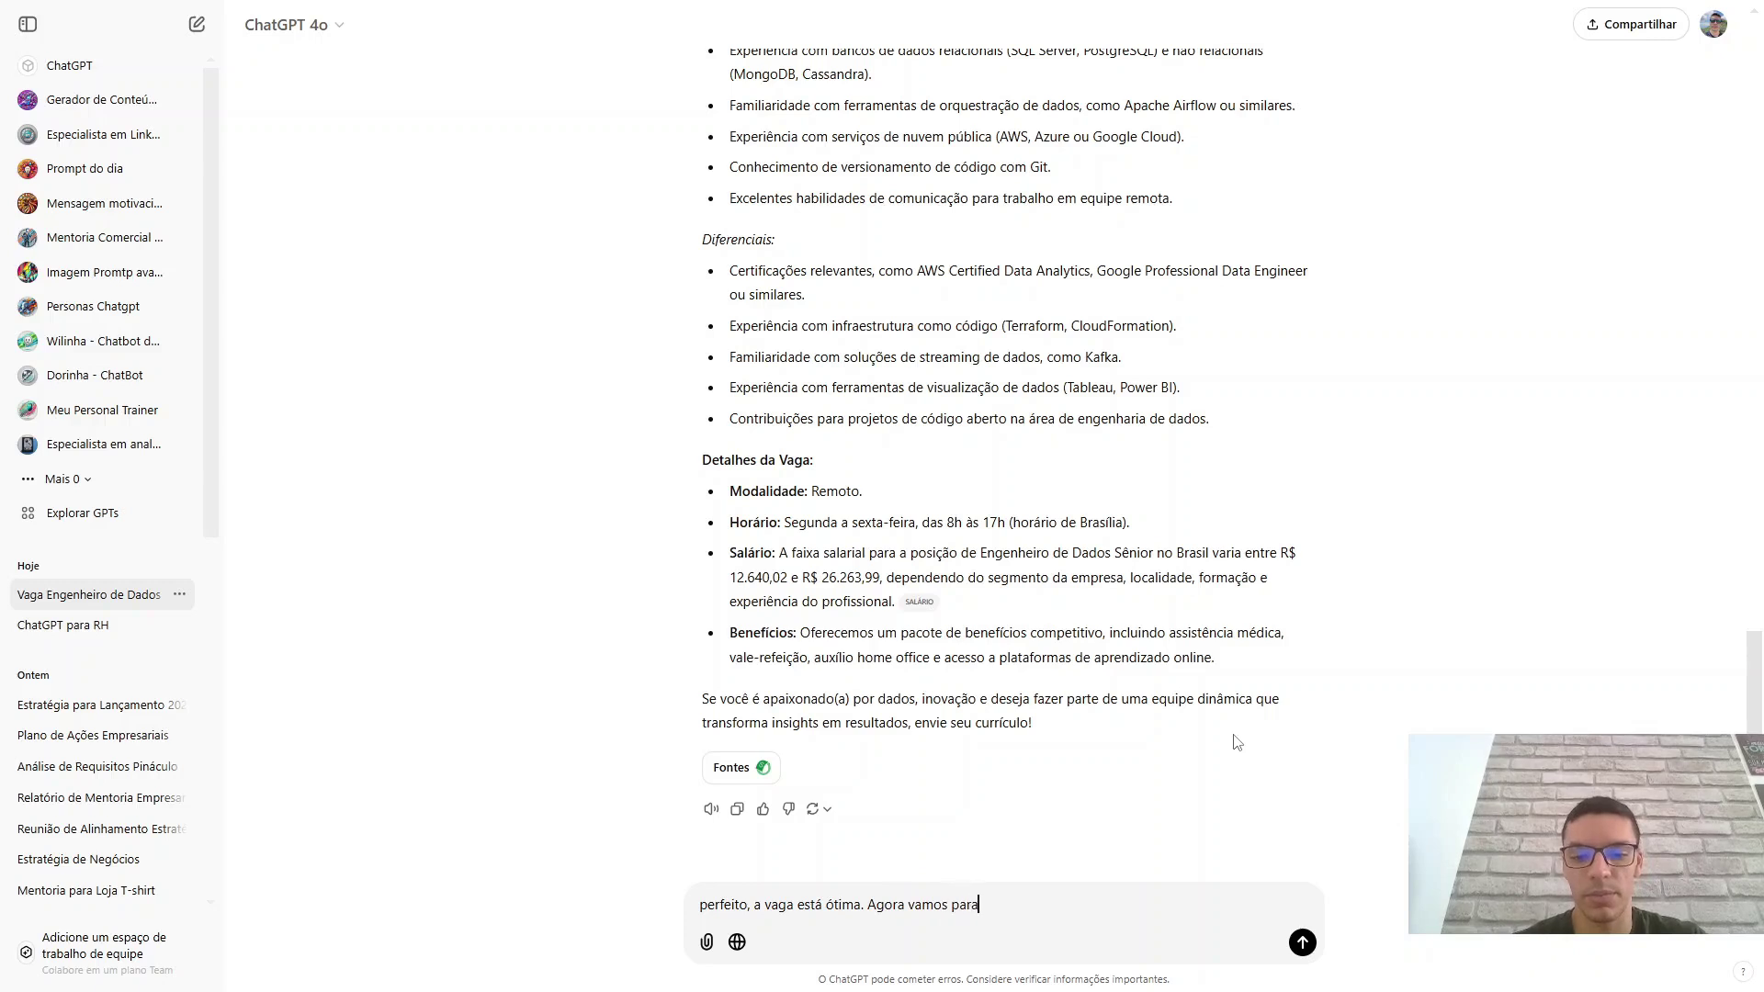
pyautogui.write(' a proxima ')
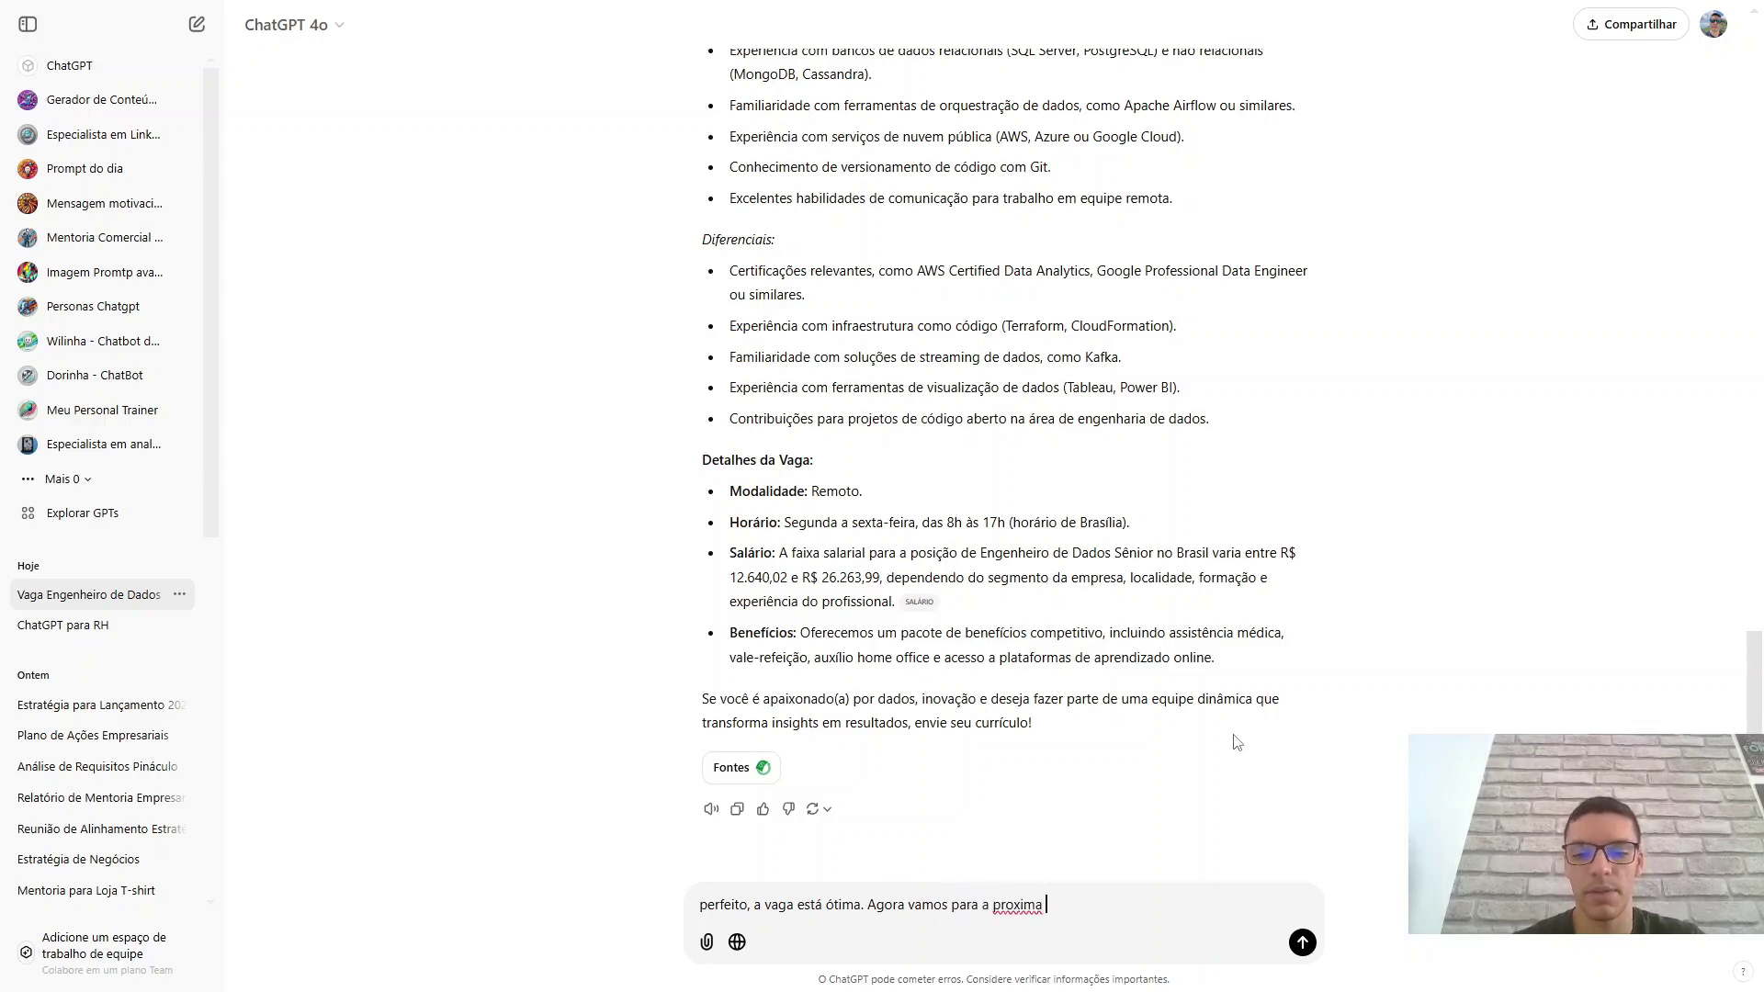
pyautogui.write('etapa, precis')
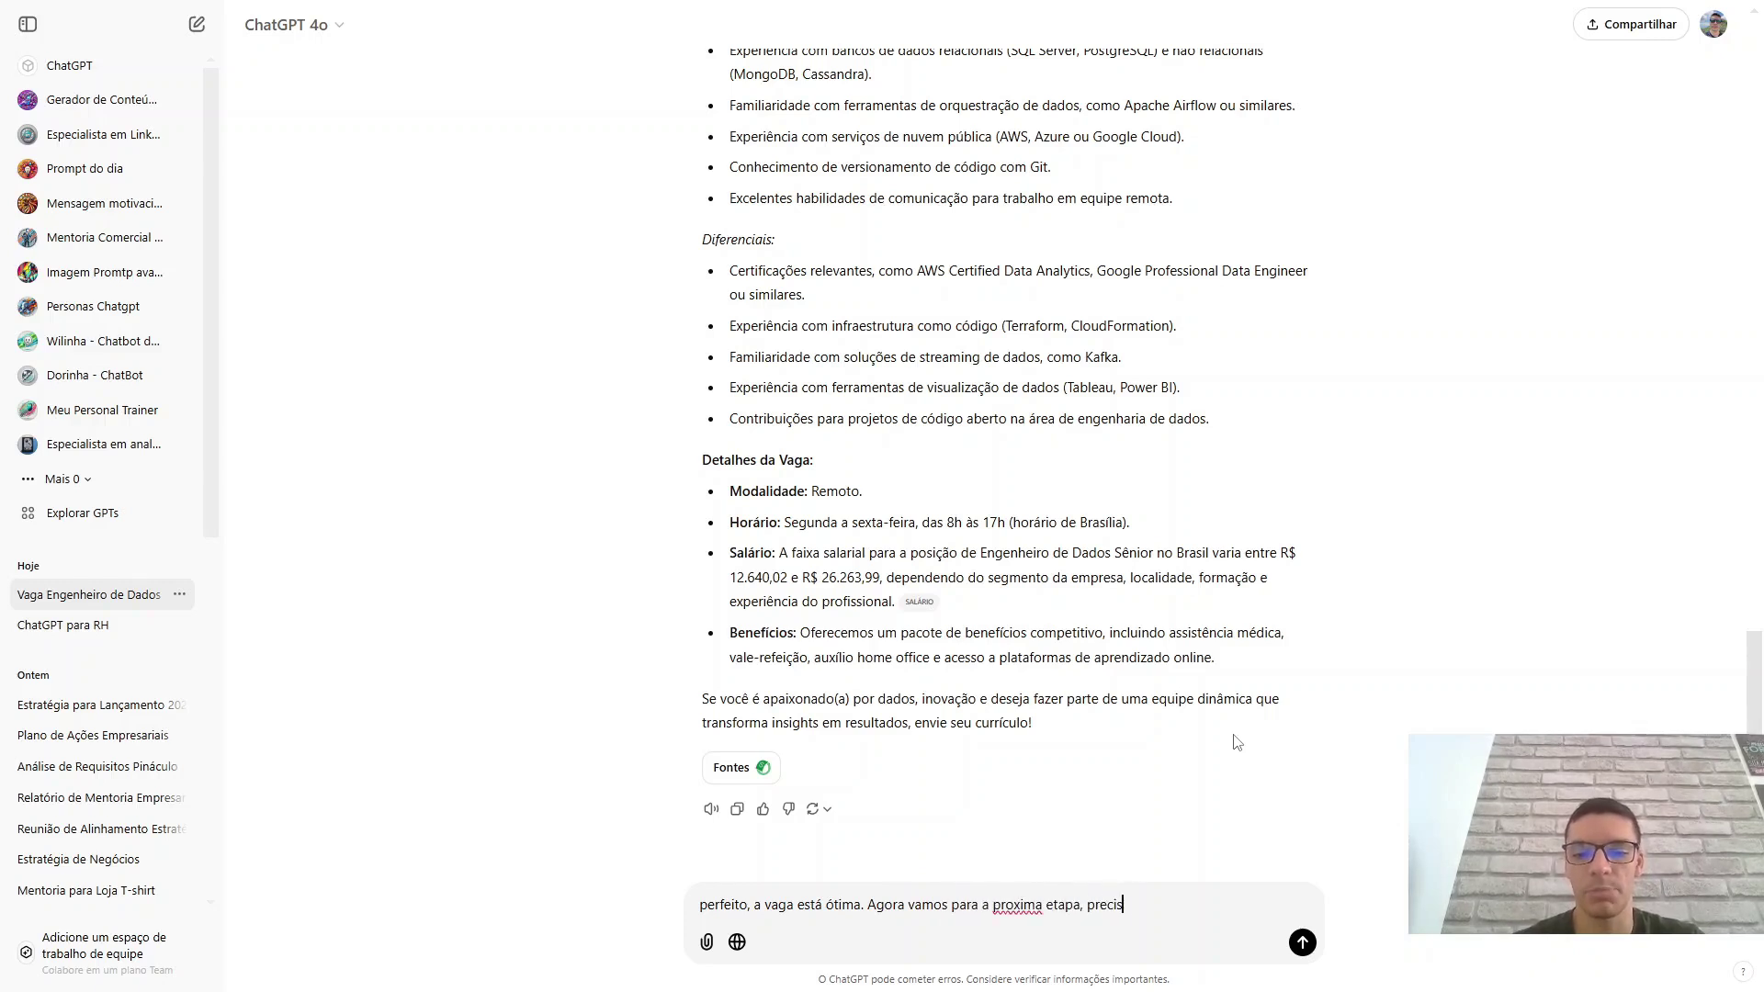
pyautogui.press('BackSpace')
pyautogui.press('BackSpace')
pyautogui.press('BackSpace')
pyautogui.press('BackSpace')
pyautogui.press('BackSpace')
pyautogui.press('BackSpace')
pyautogui.press('BackSpace')
pyautogui.press('BackSpace')
# Add the sentence "Estou triando Candidatos e quero fazer um comparativo desses candidatos com a vaga" to the message.
pyautogui.write('. Esto')
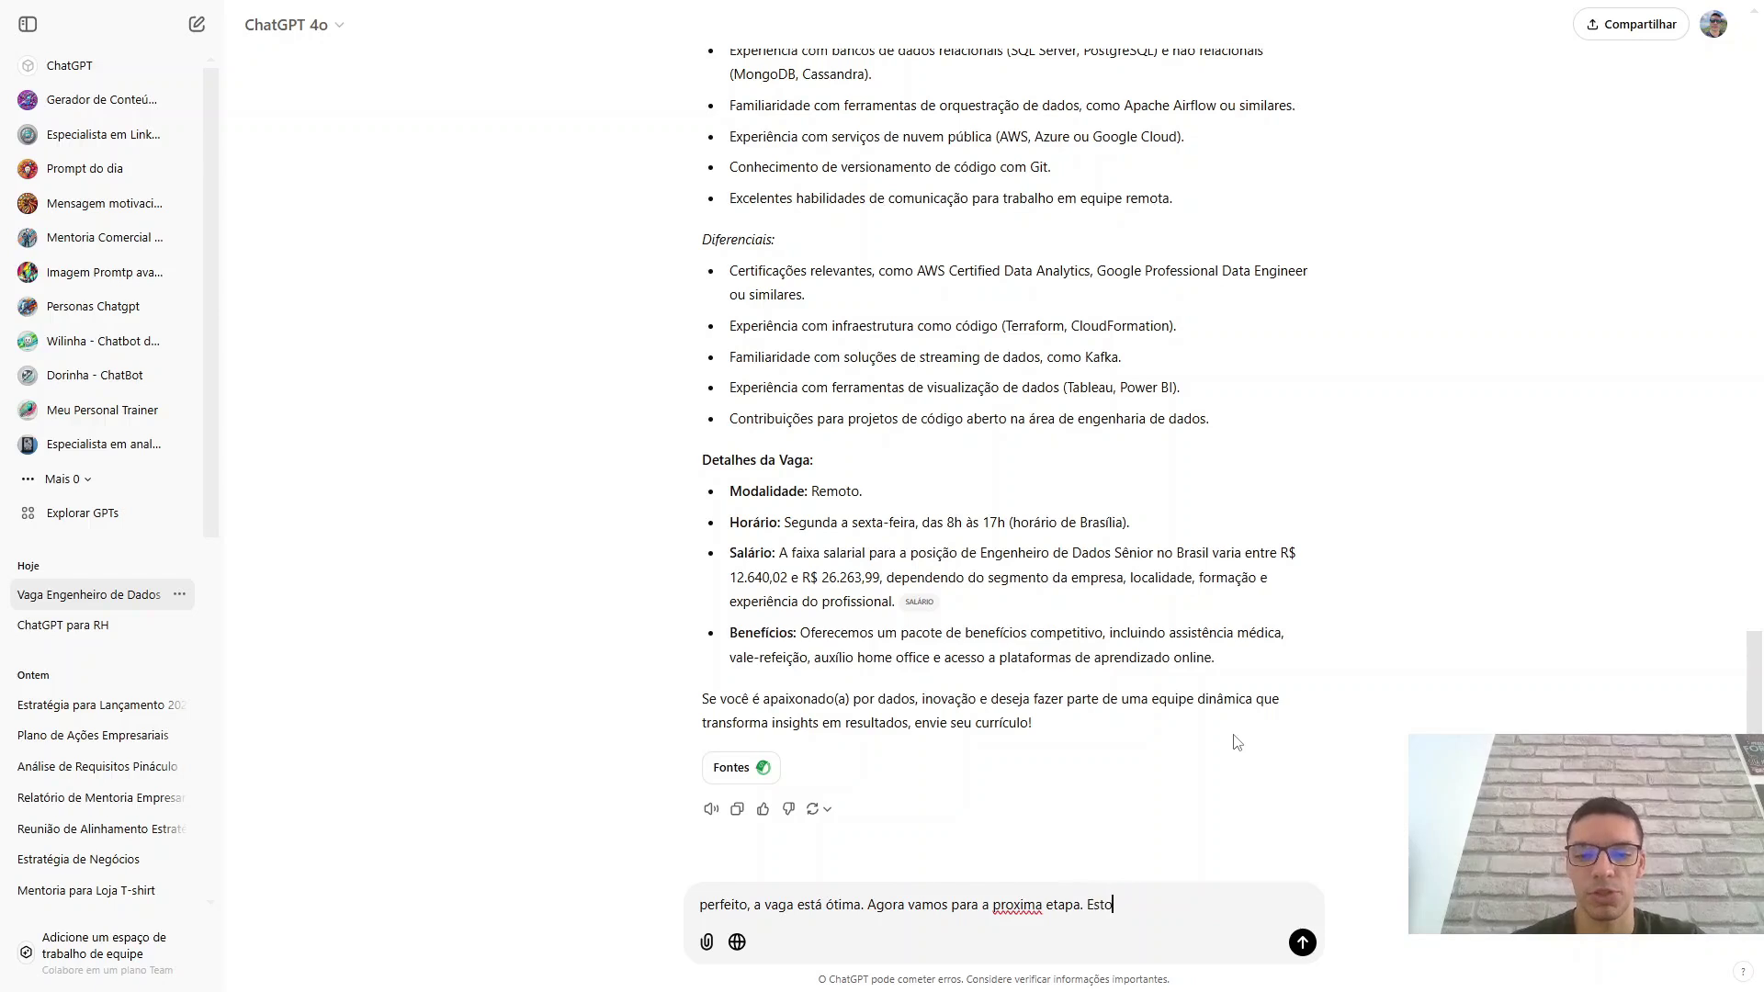
pyautogui.write('u triando ')
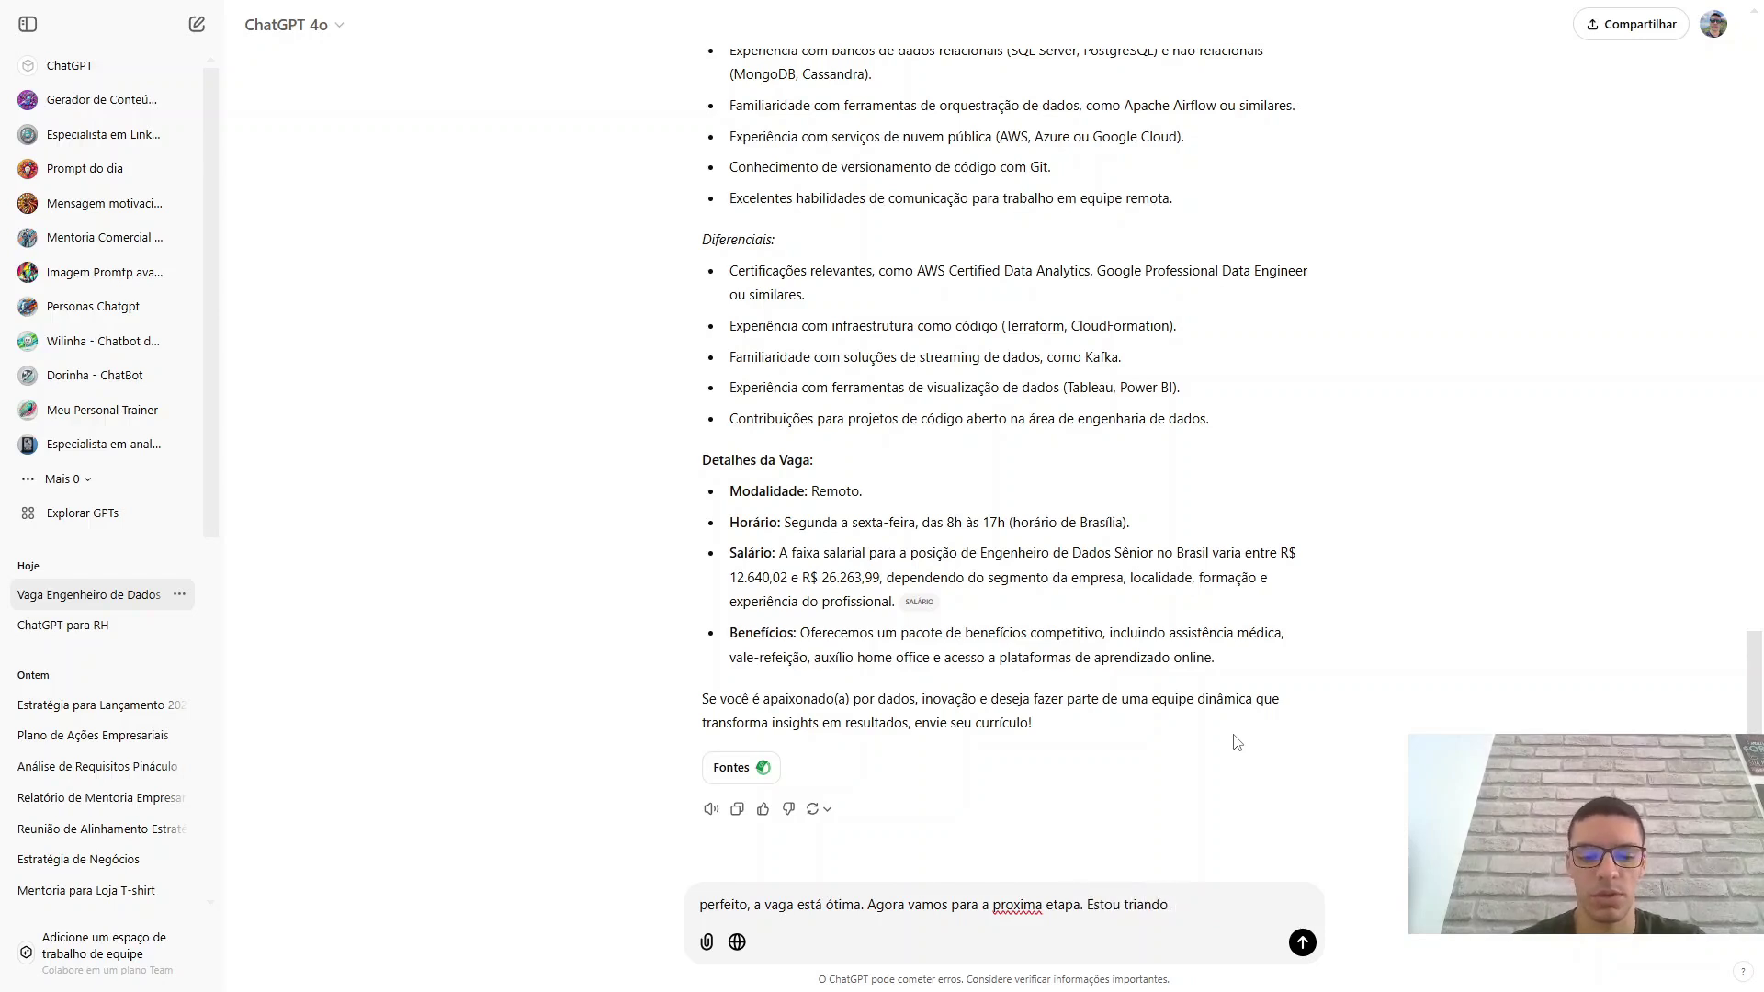
pyautogui.write('Candidatos e quero ')
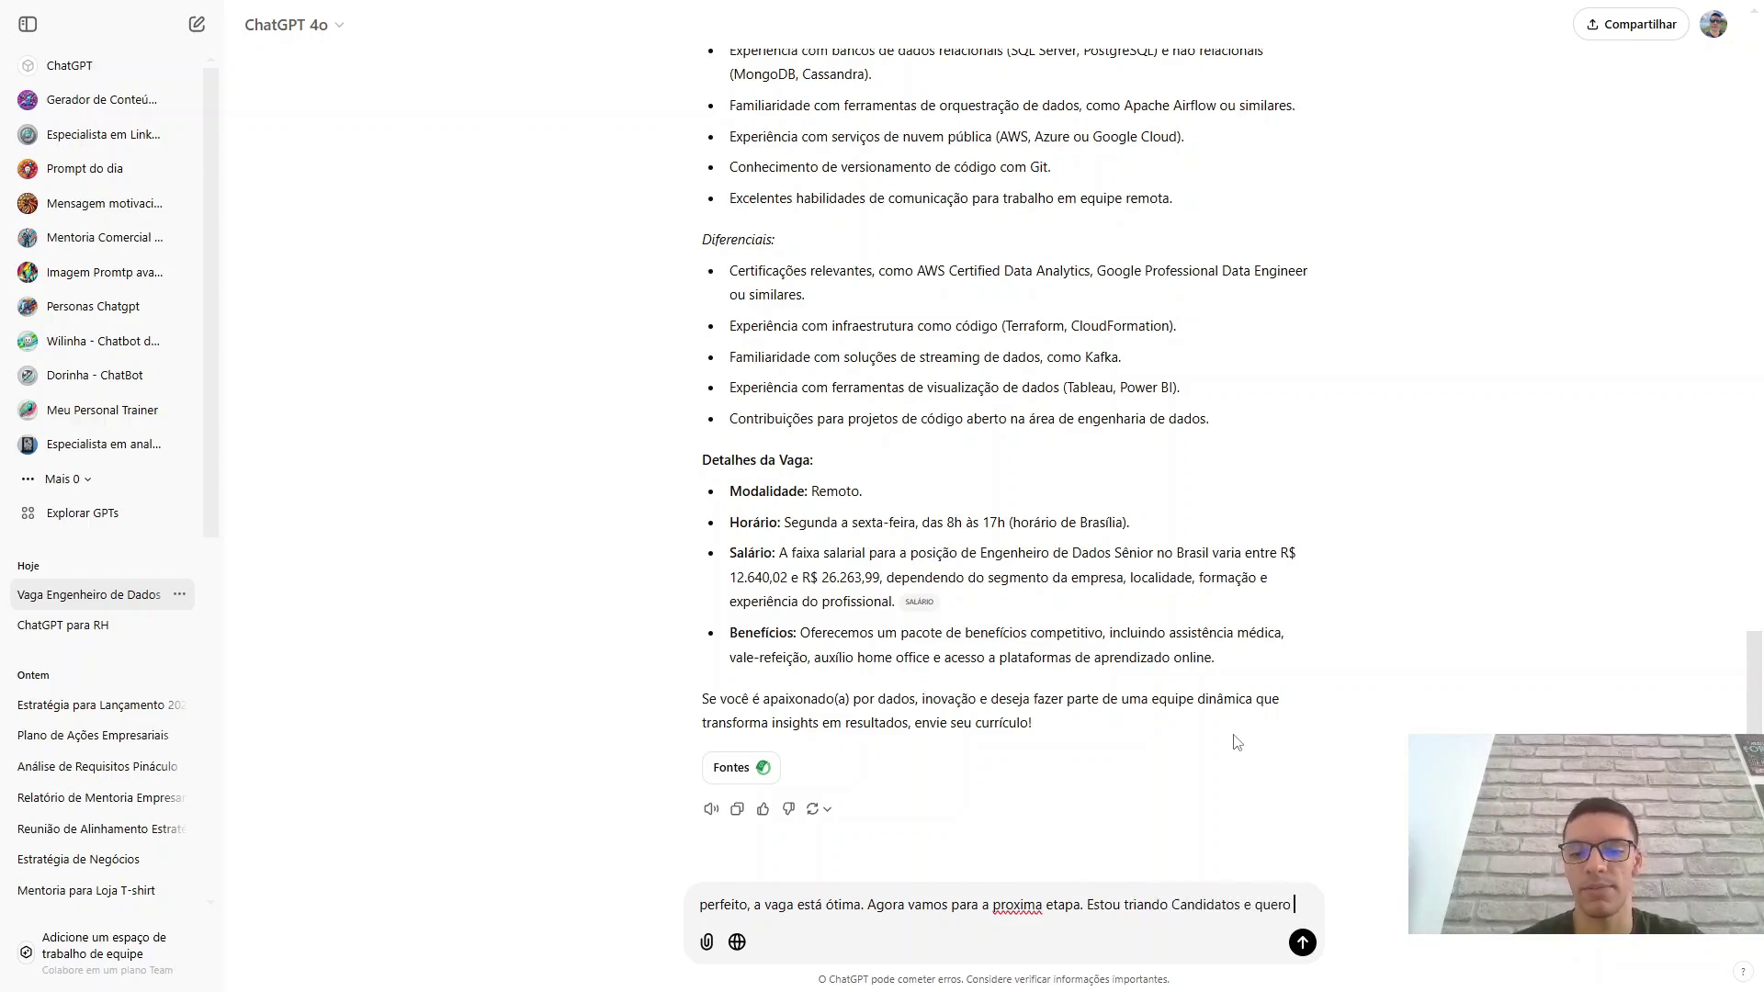
pyautogui.write('fae')
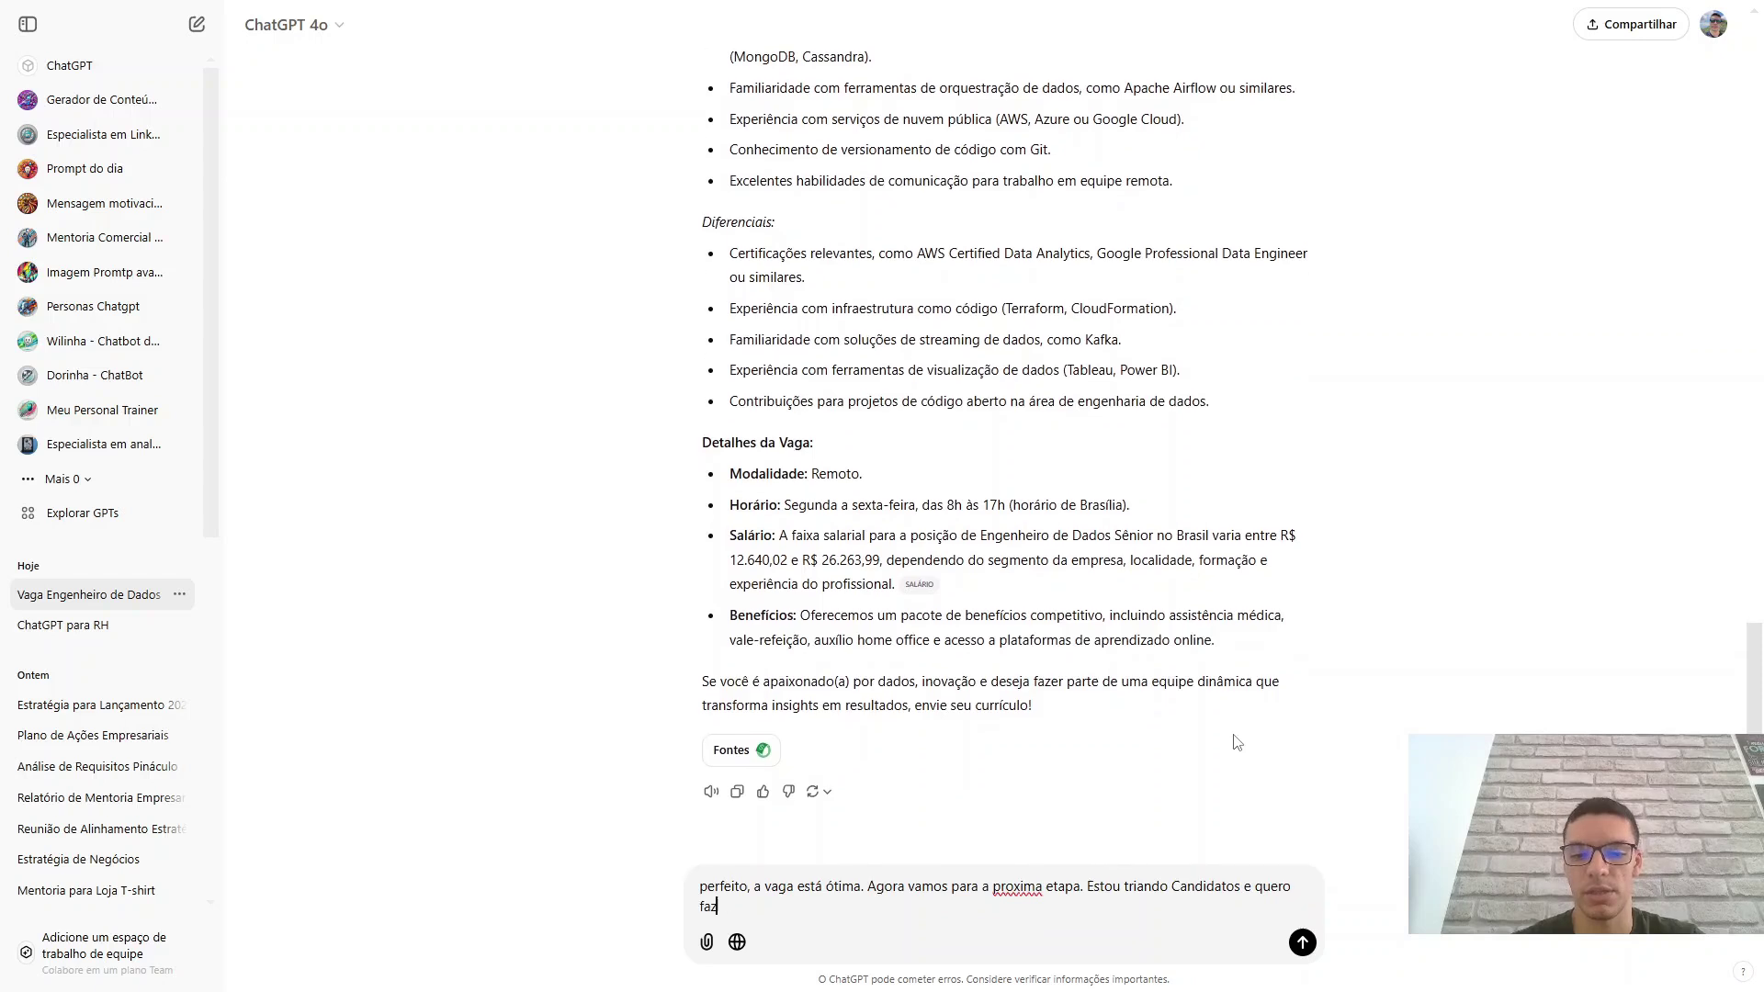
pyautogui.write('er um comparat')
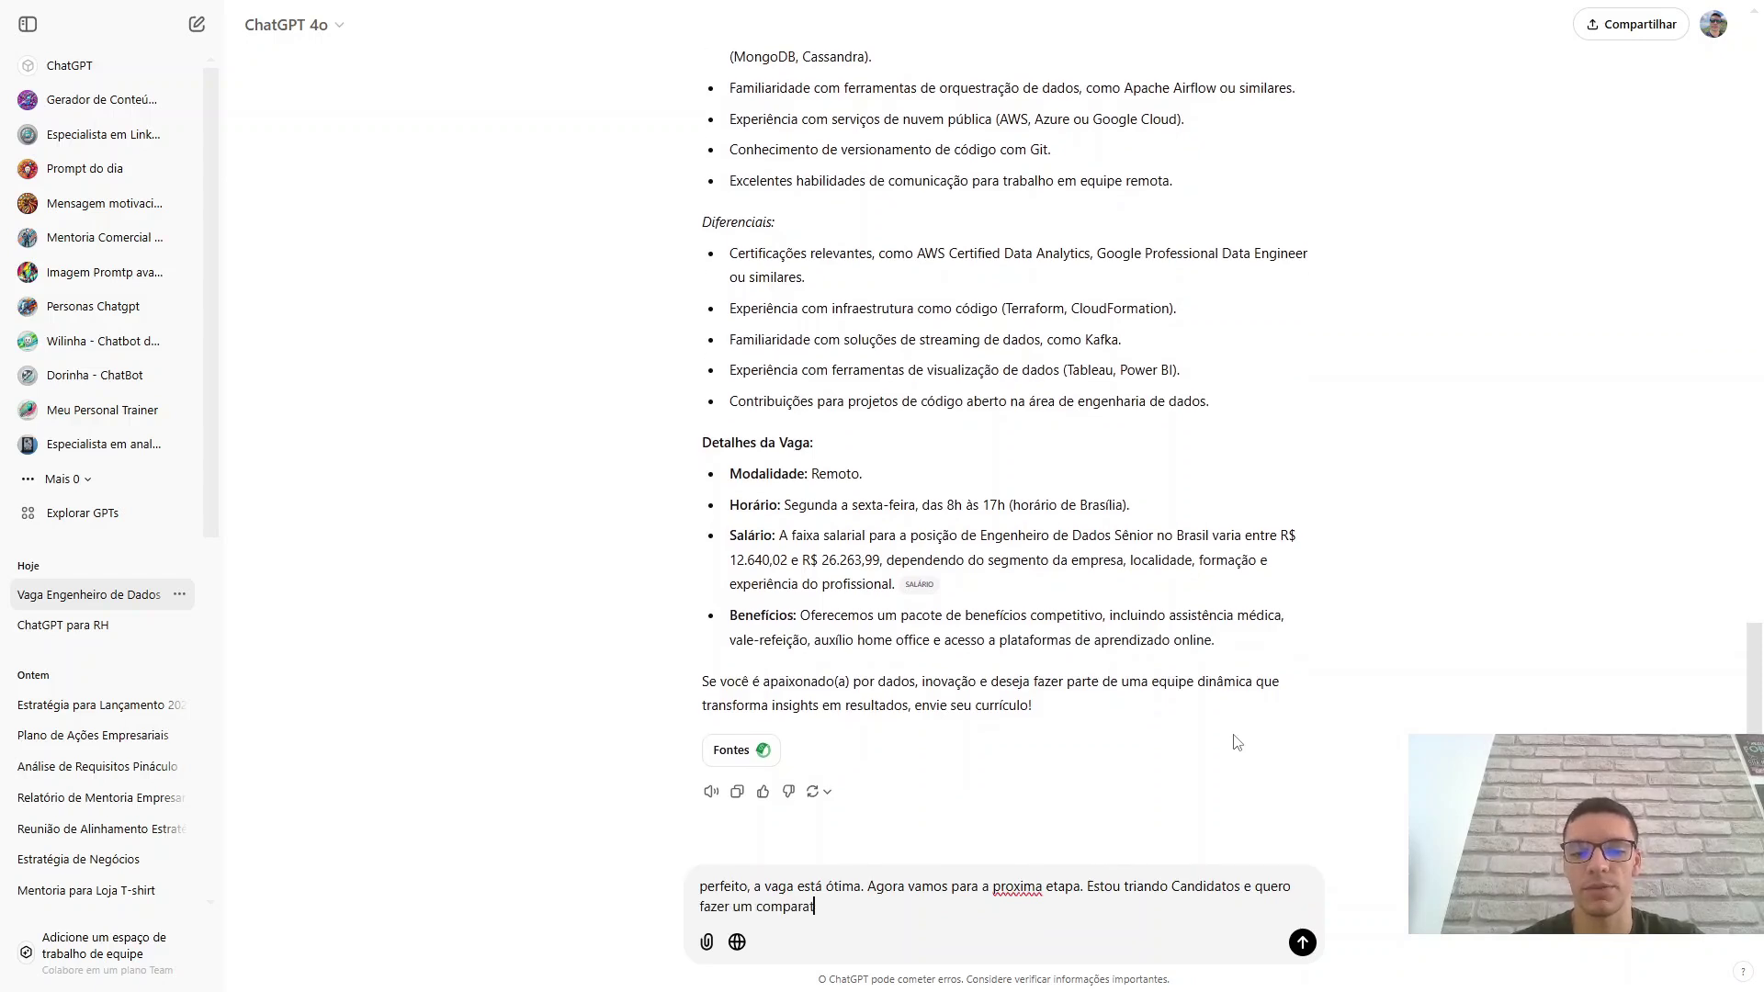
pyautogui.write('ivo desses candida')
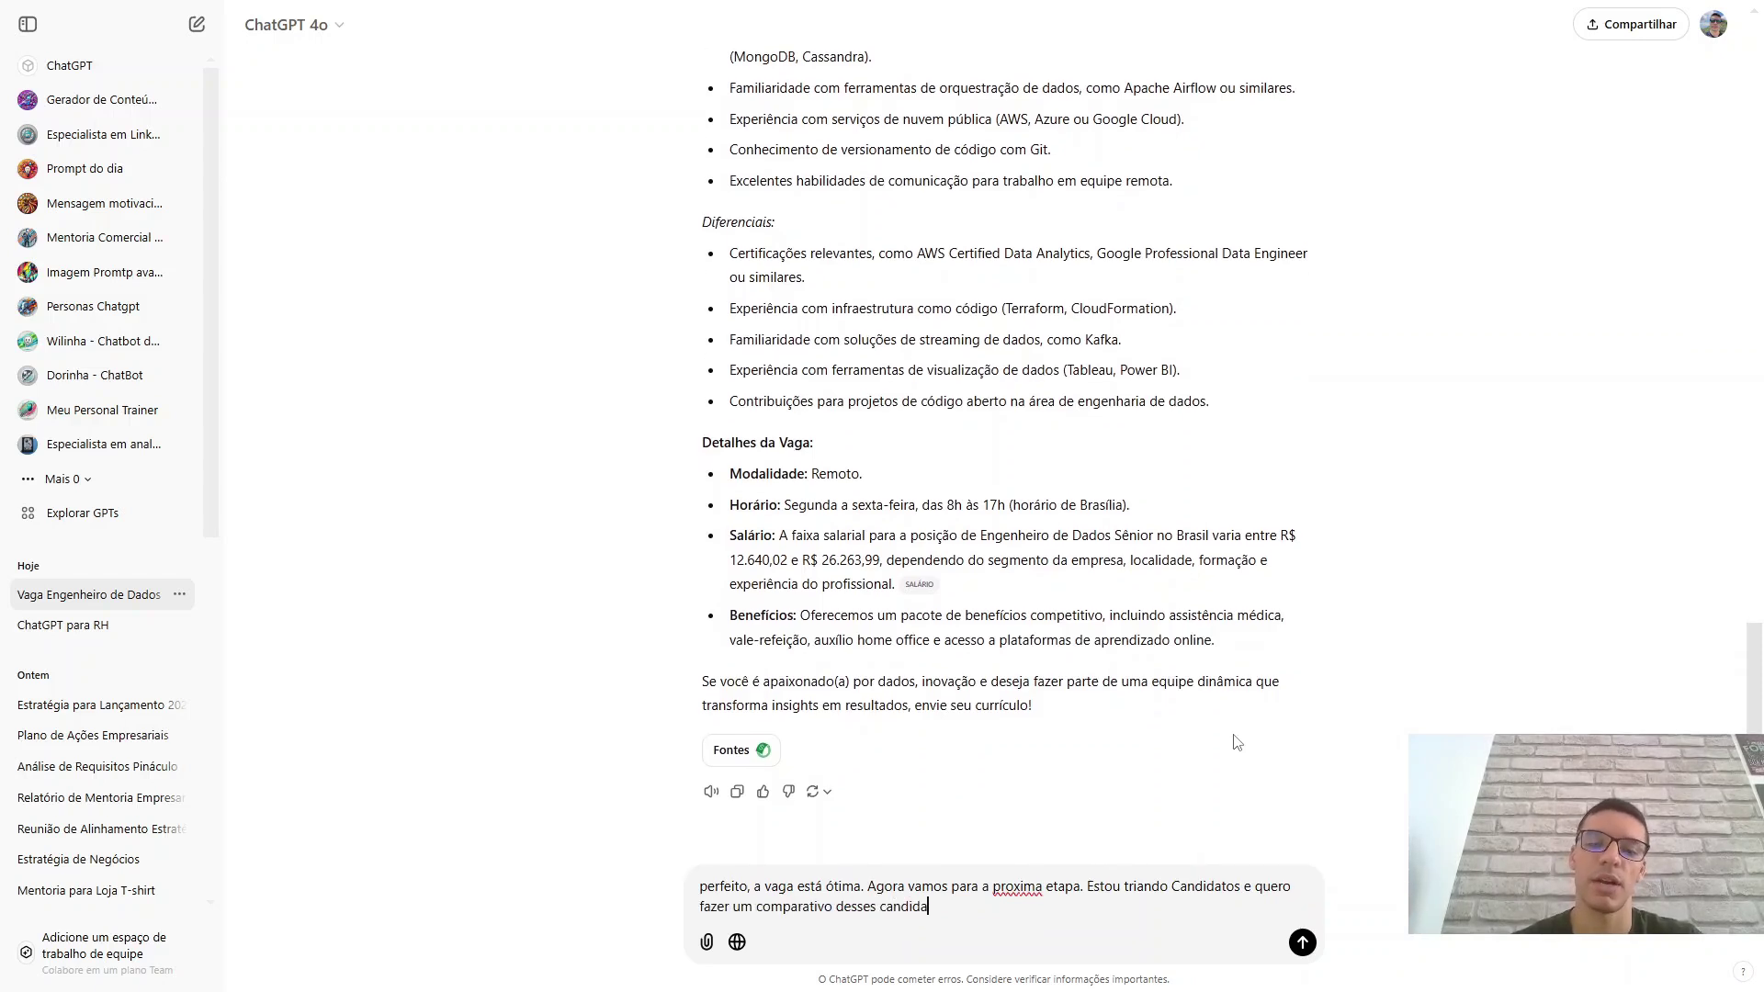
pyautogui.write('tos com a vaga')
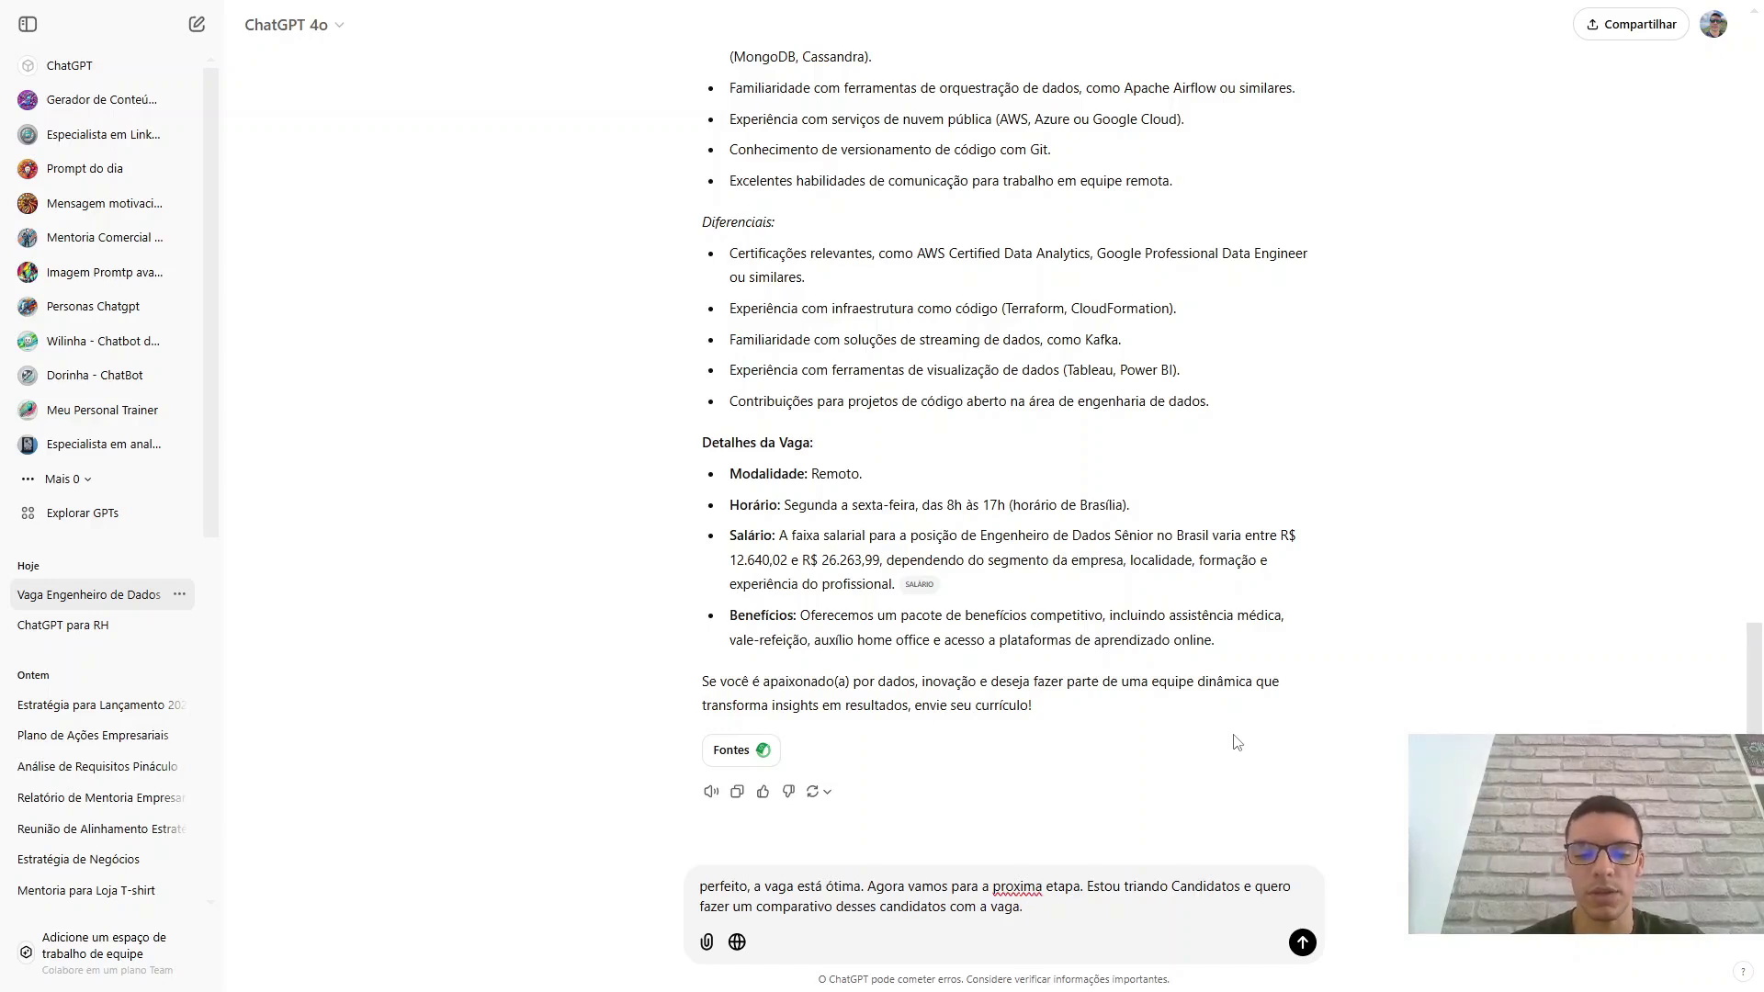
# Add "Irei anexar os currículos desses candidatos aqui" to the message, correcting the spelling of "currículos".
pyautogui.write('. Irei anexar os ')
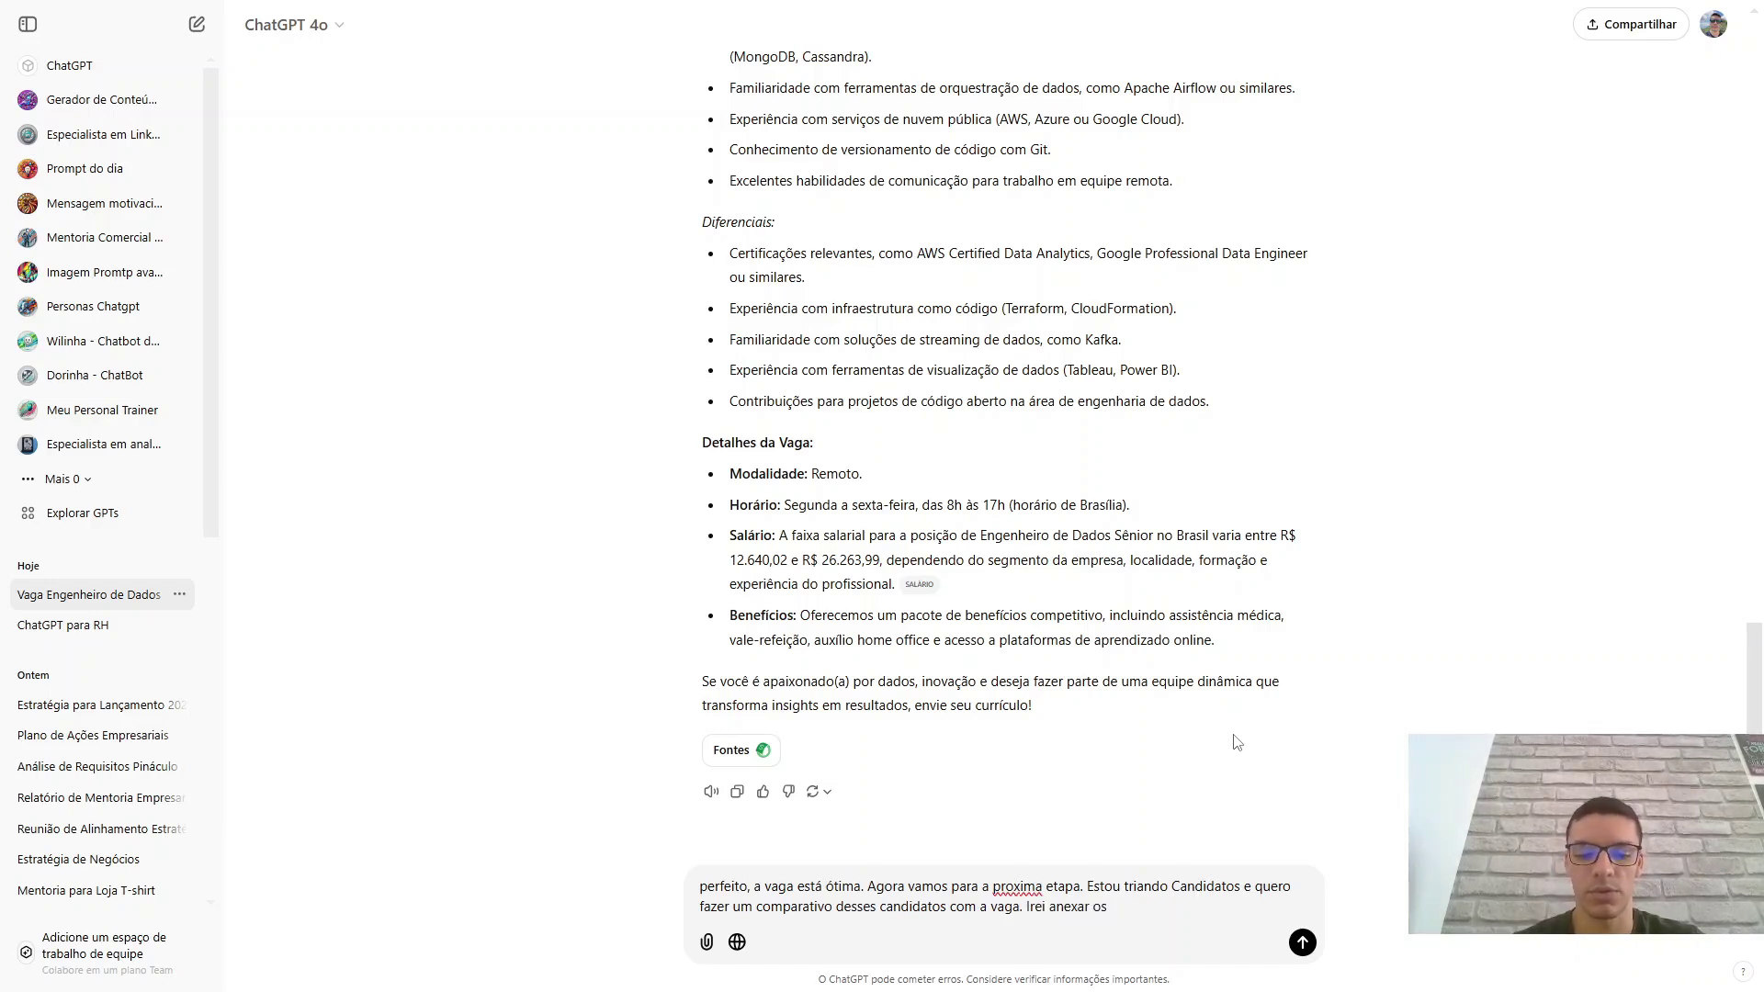
pyautogui.write('ci')
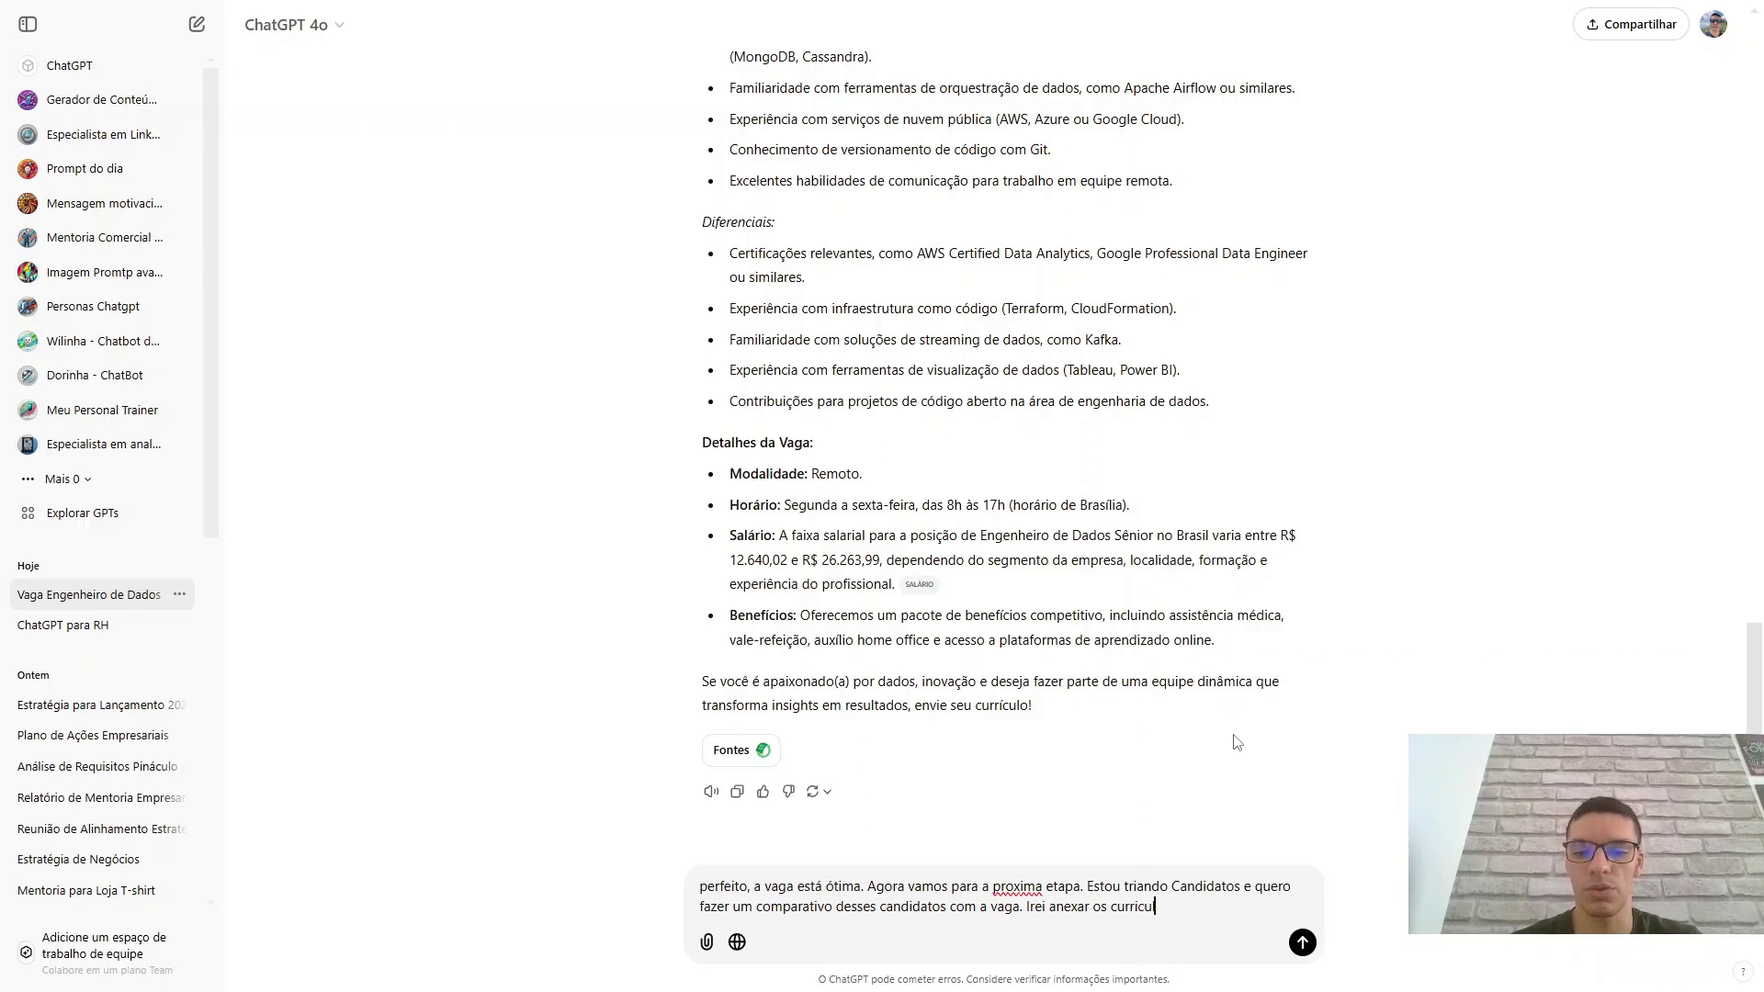
pyautogui.write('rriculos desses ca')
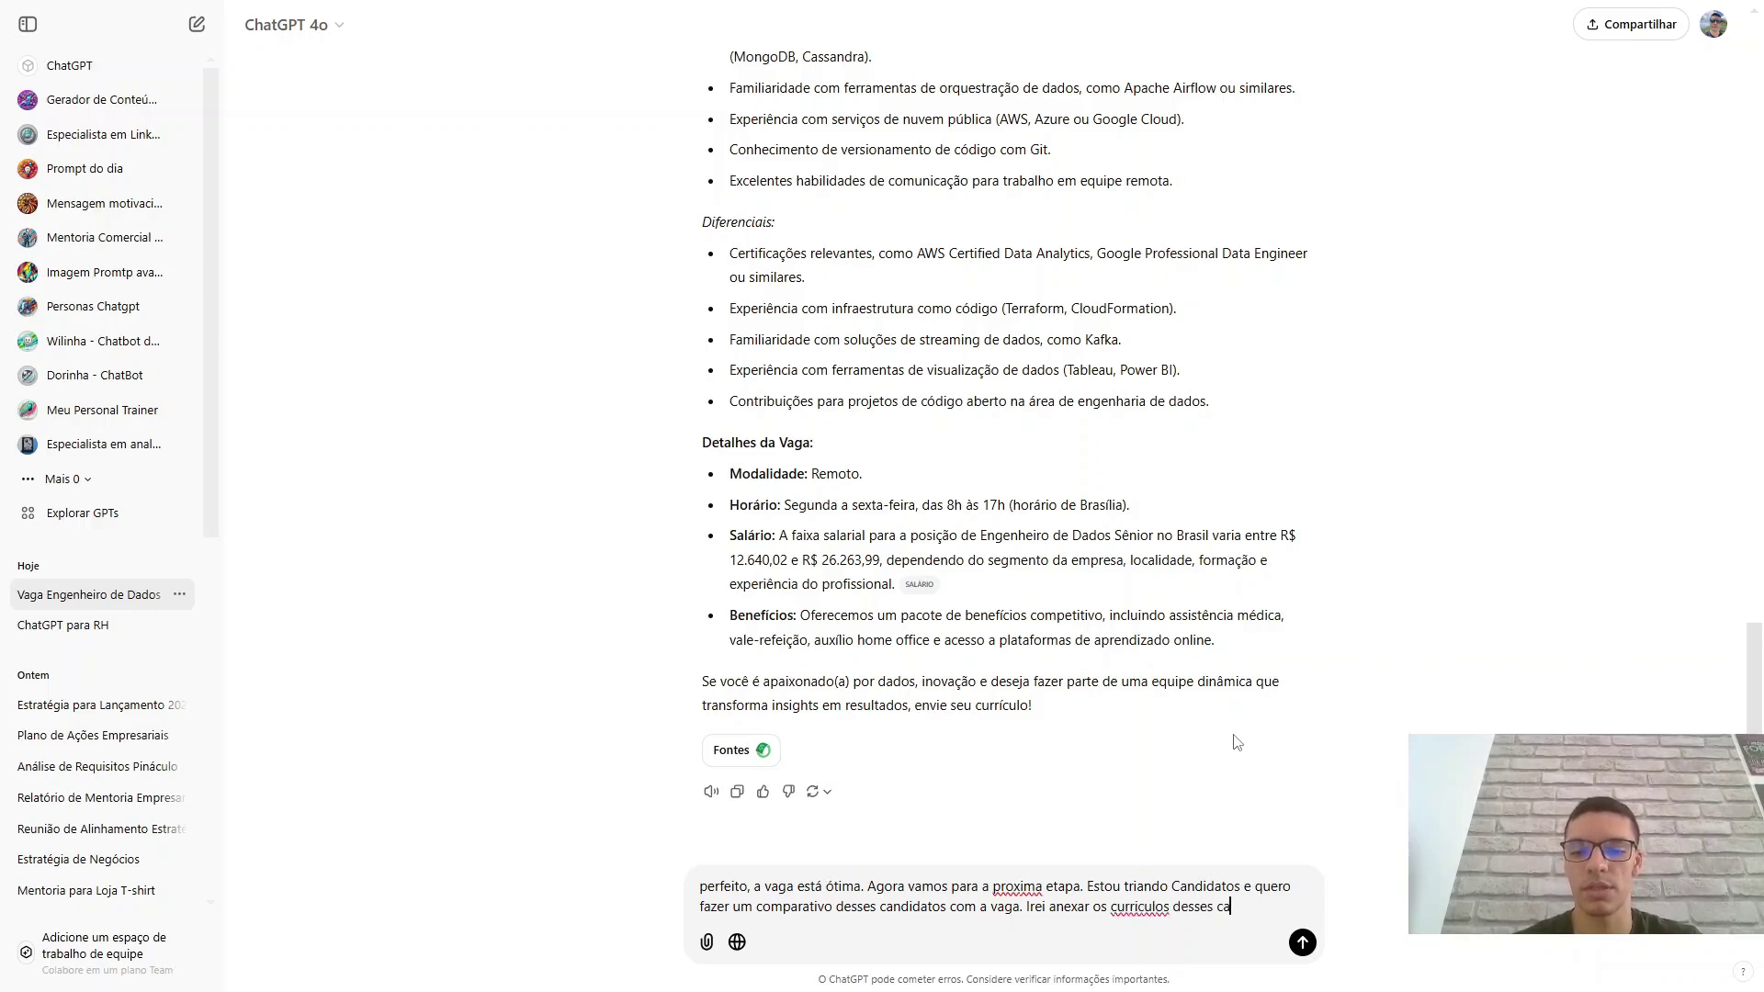
pyautogui.write('ndidatos aqui')
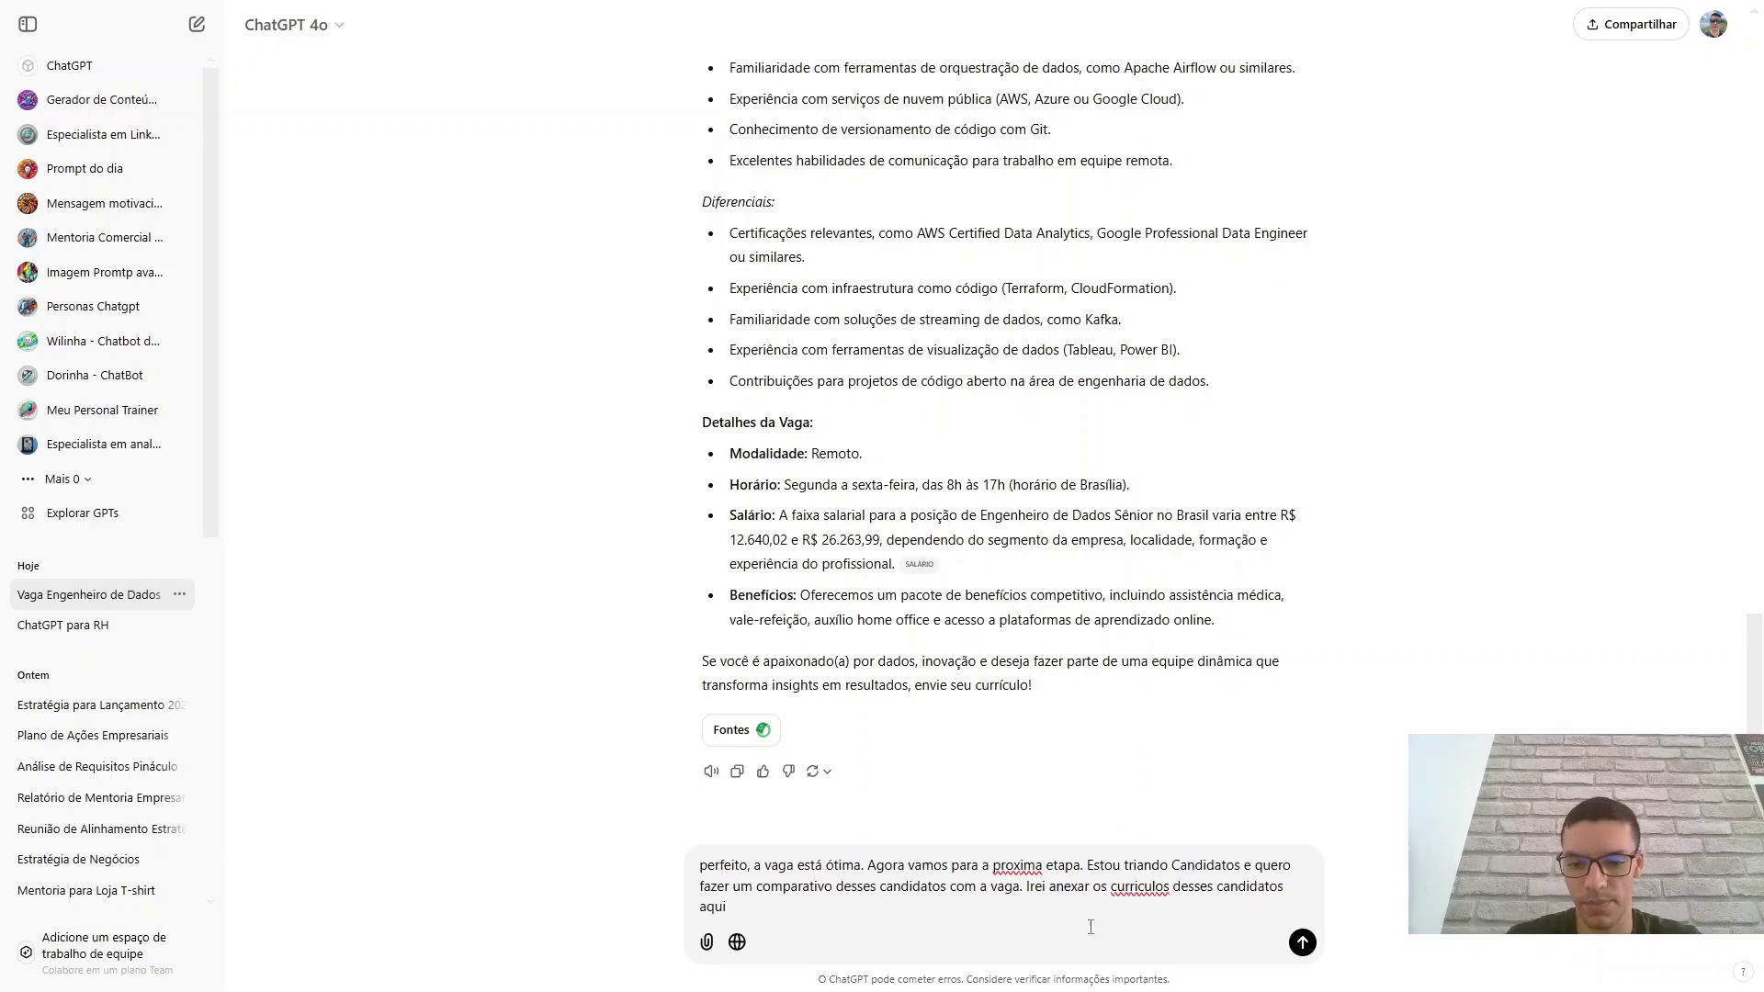
pyautogui.rightClick(1139, 887)
pyautogui.click(1171, 450)
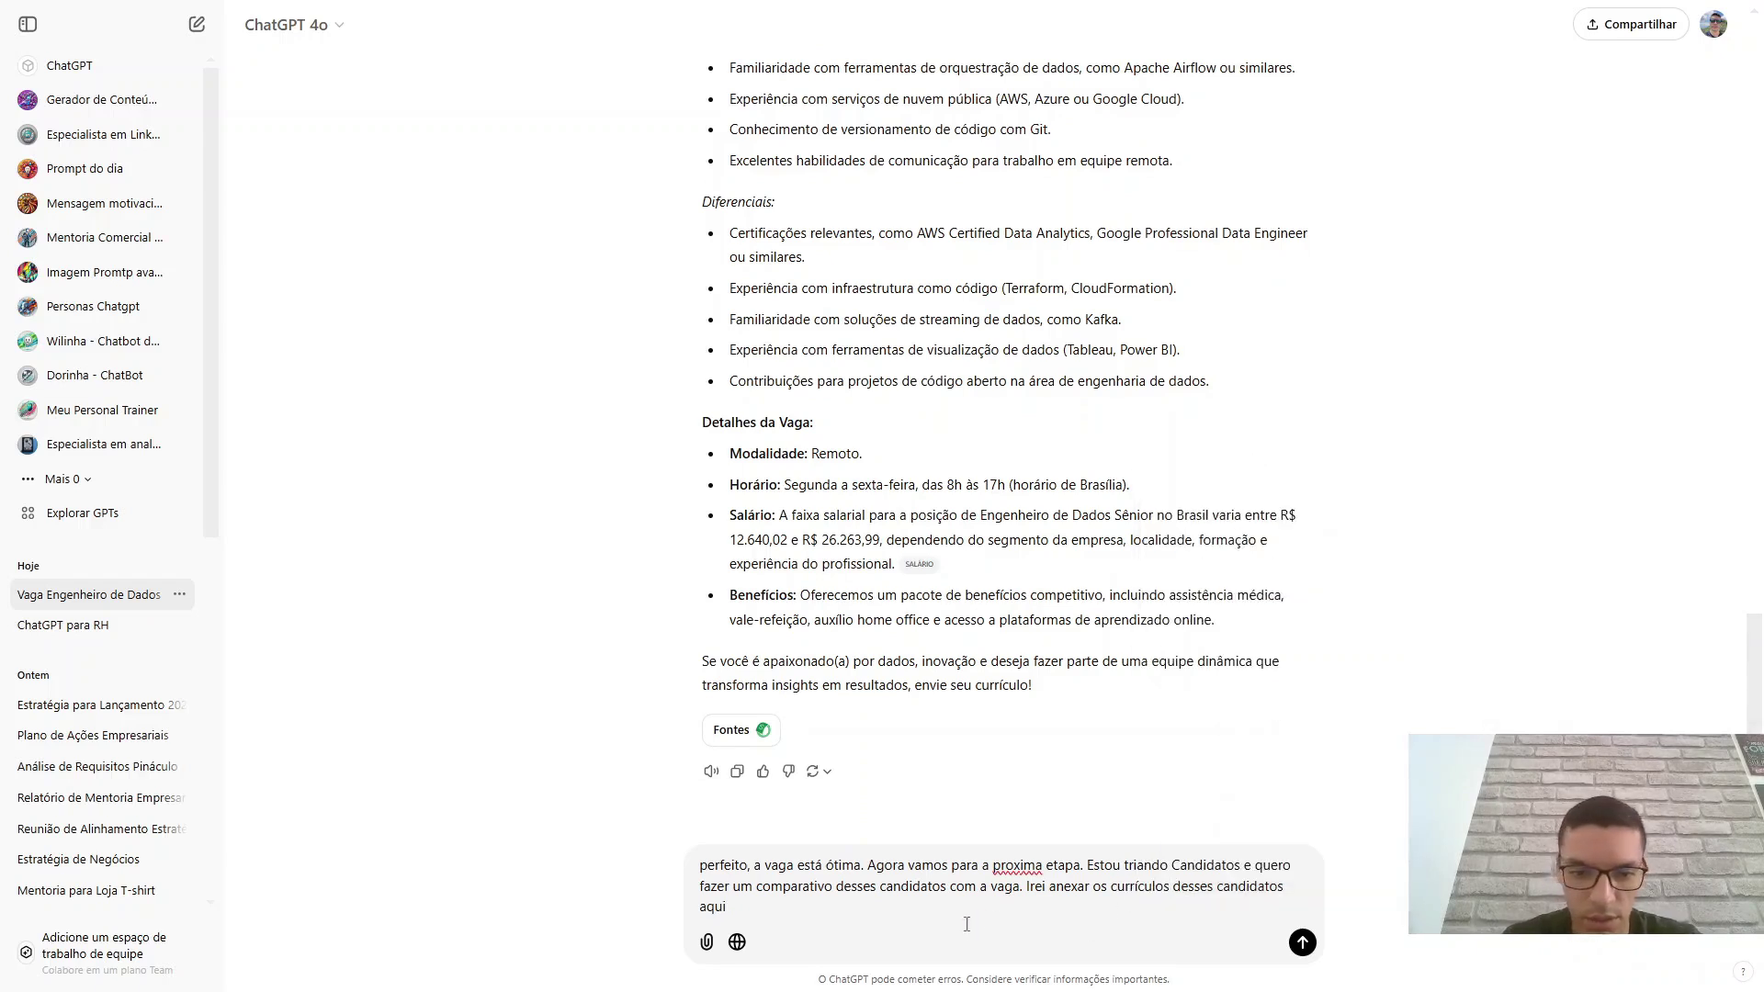
# Extend the message with "e você fará uma comparação da vaga com os currículos e", fixing the misspelled words.
pyautogui.write('e voc')
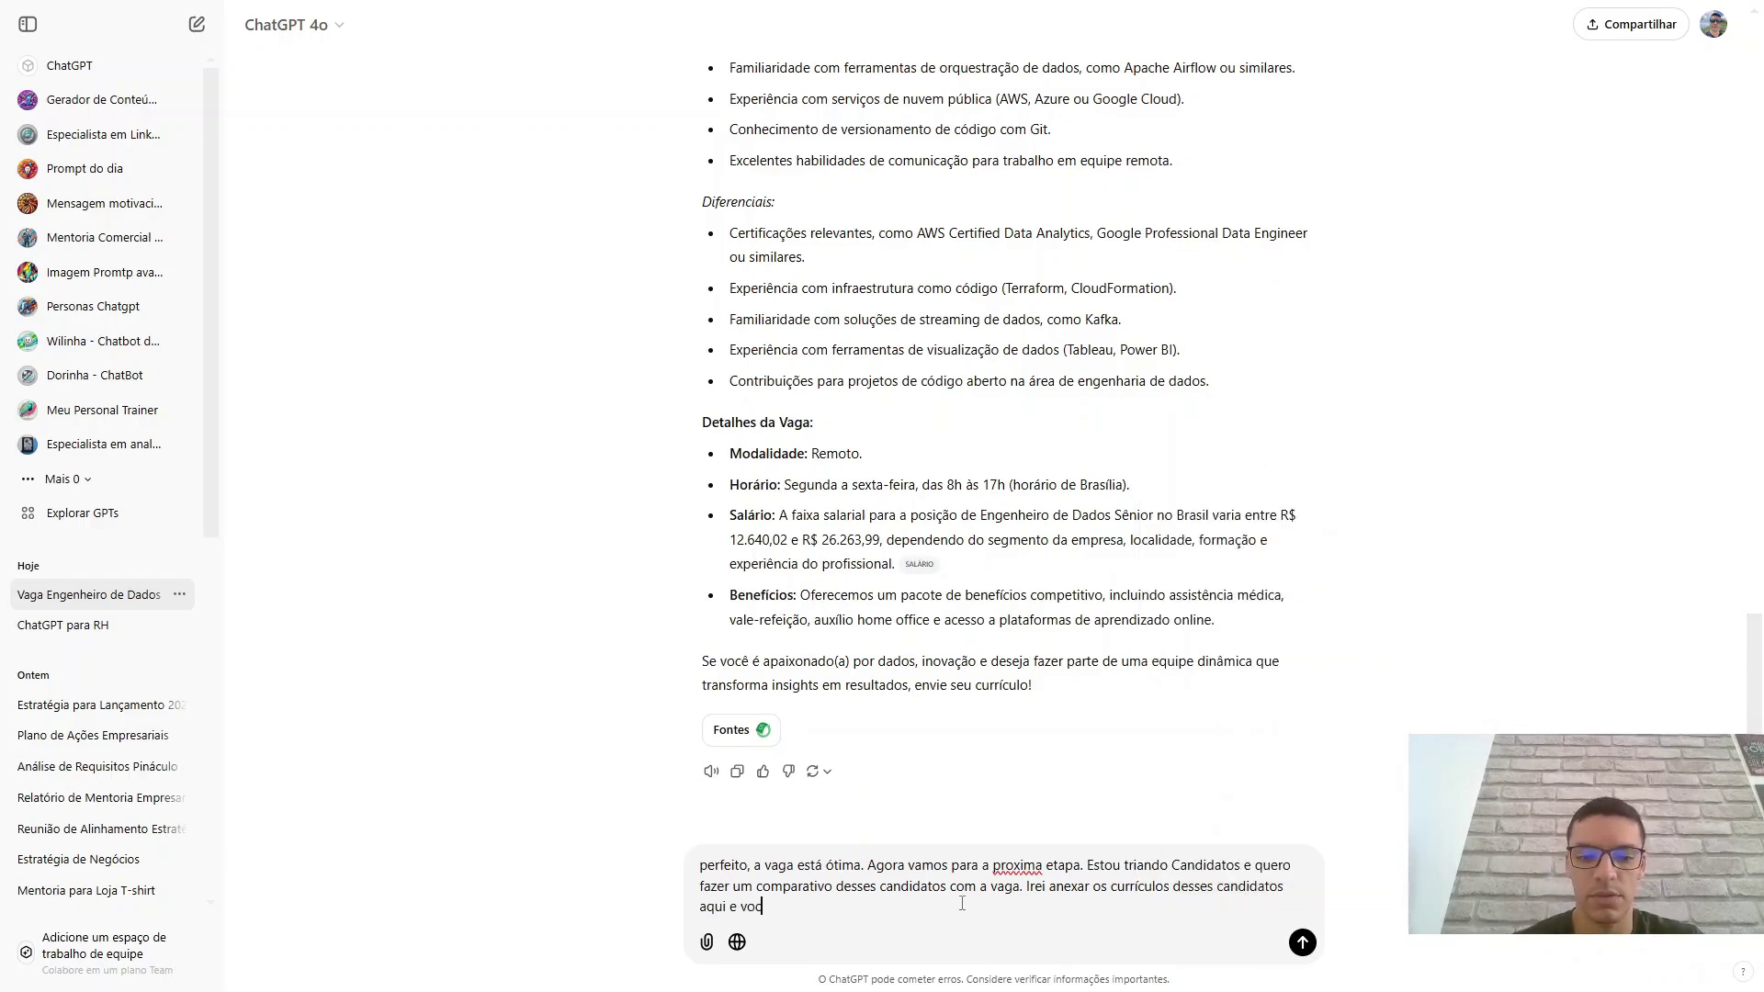
pyautogui.write('ê fará uam ')
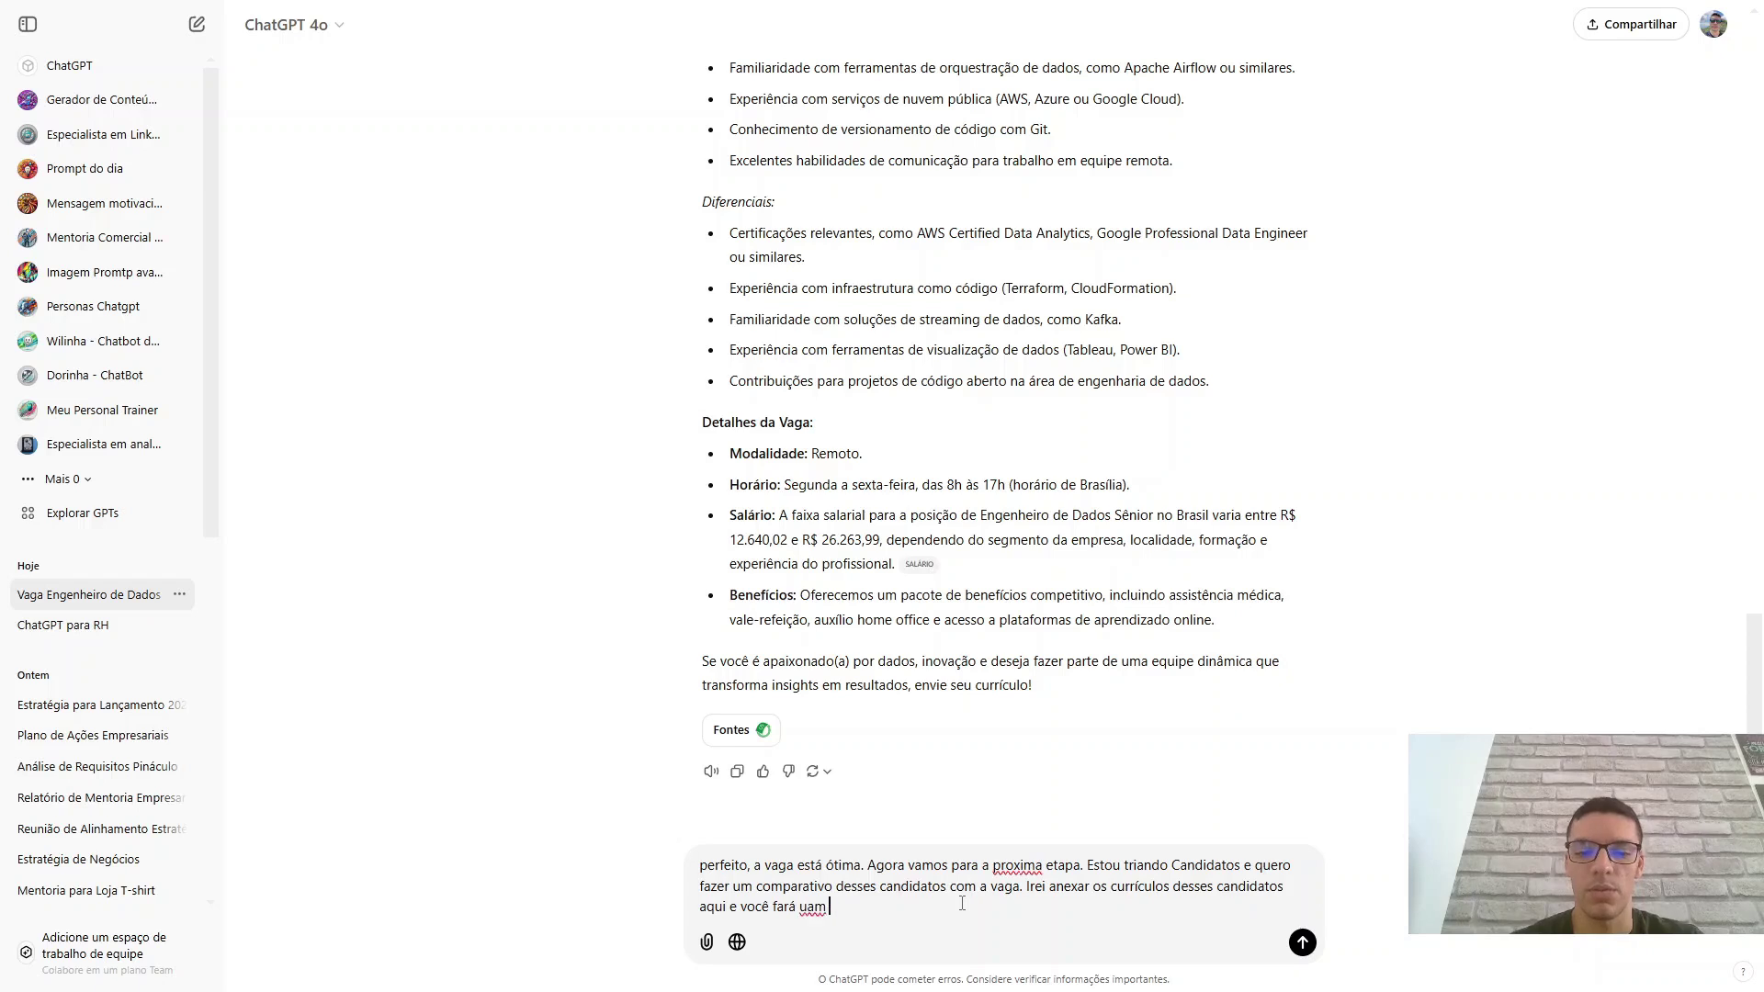
pyautogui.write('co')
pyautogui.press('BackSpace')
pyautogui.press('BackSpace')
pyautogui.write('ma comparação ')
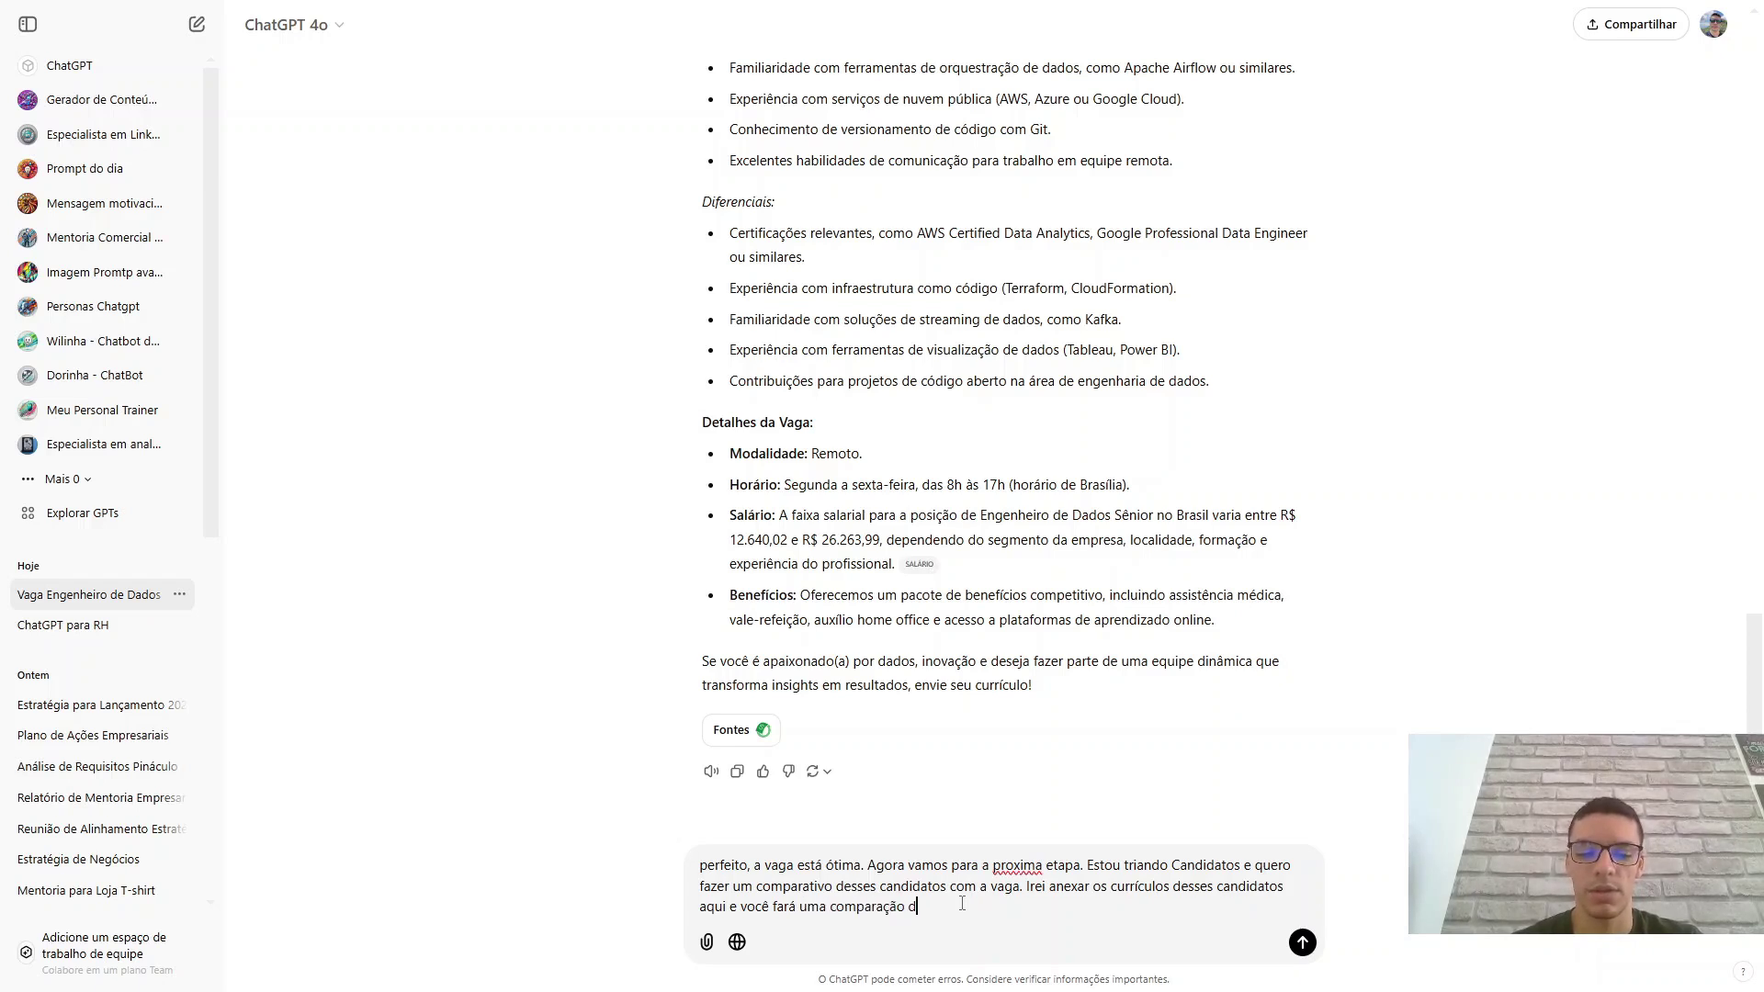
pyautogui.write('da vaga, com os')
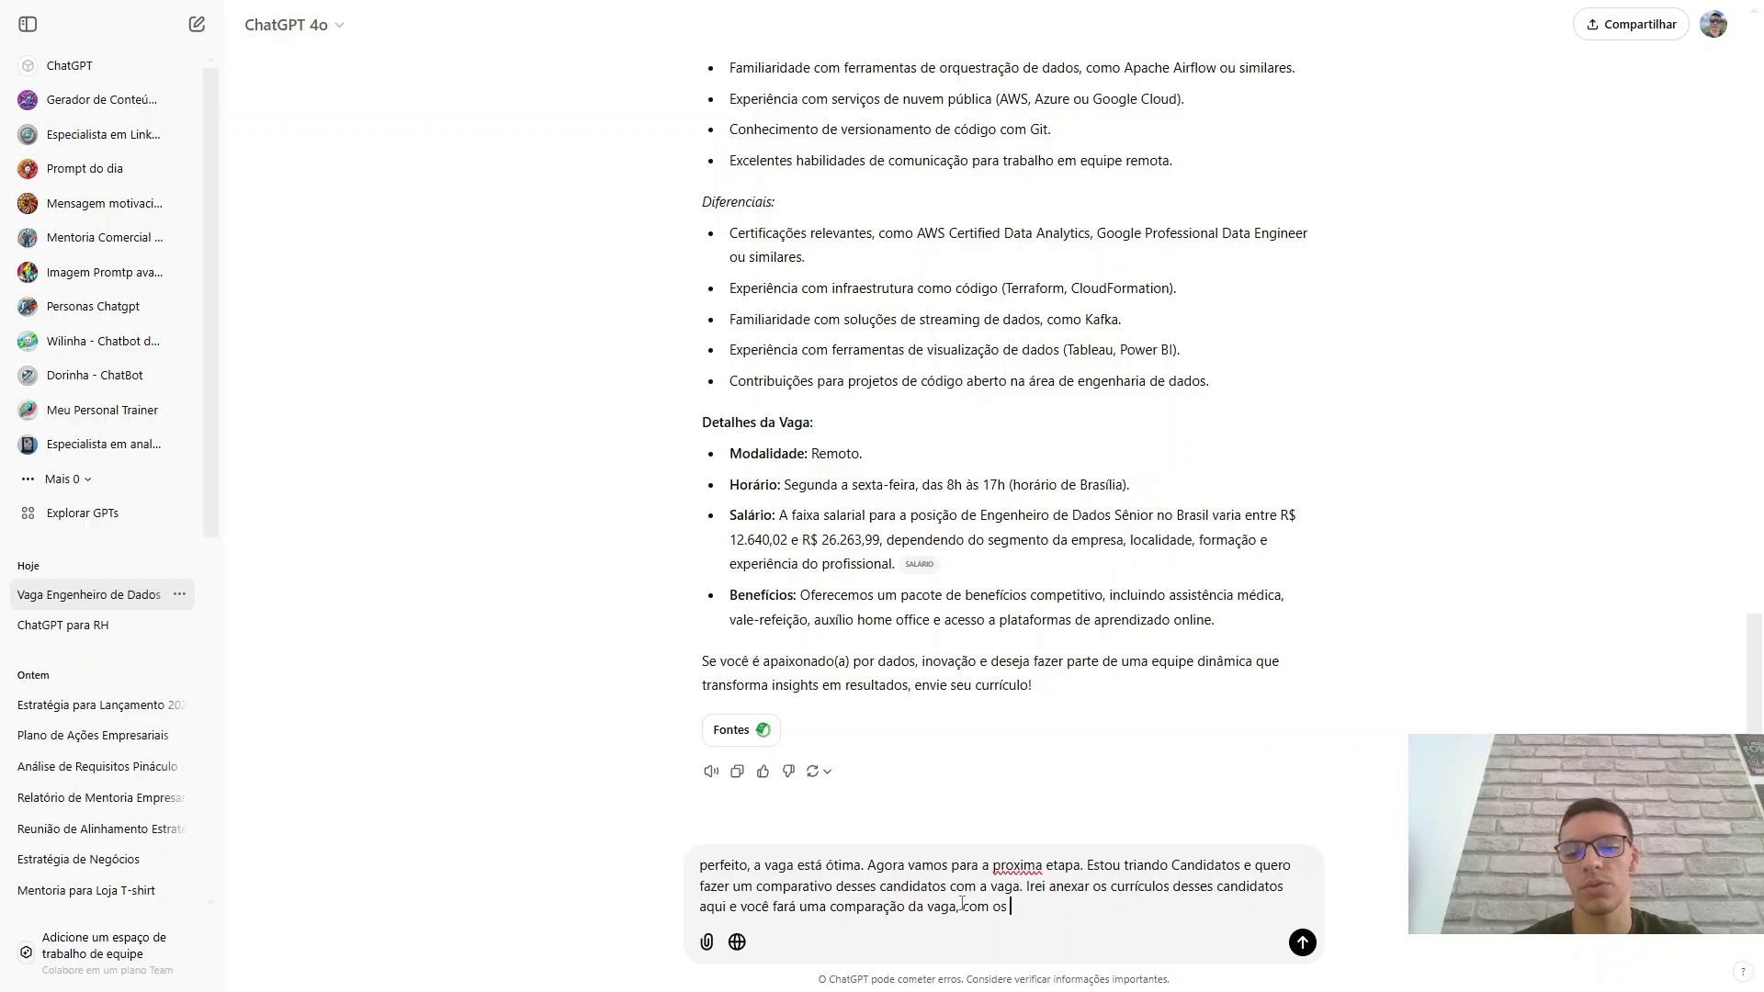
pyautogui.press('BackSpace')
pyautogui.press('BackSpace')
pyautogui.press('BackSpace')
pyautogui.press('BackSpace')
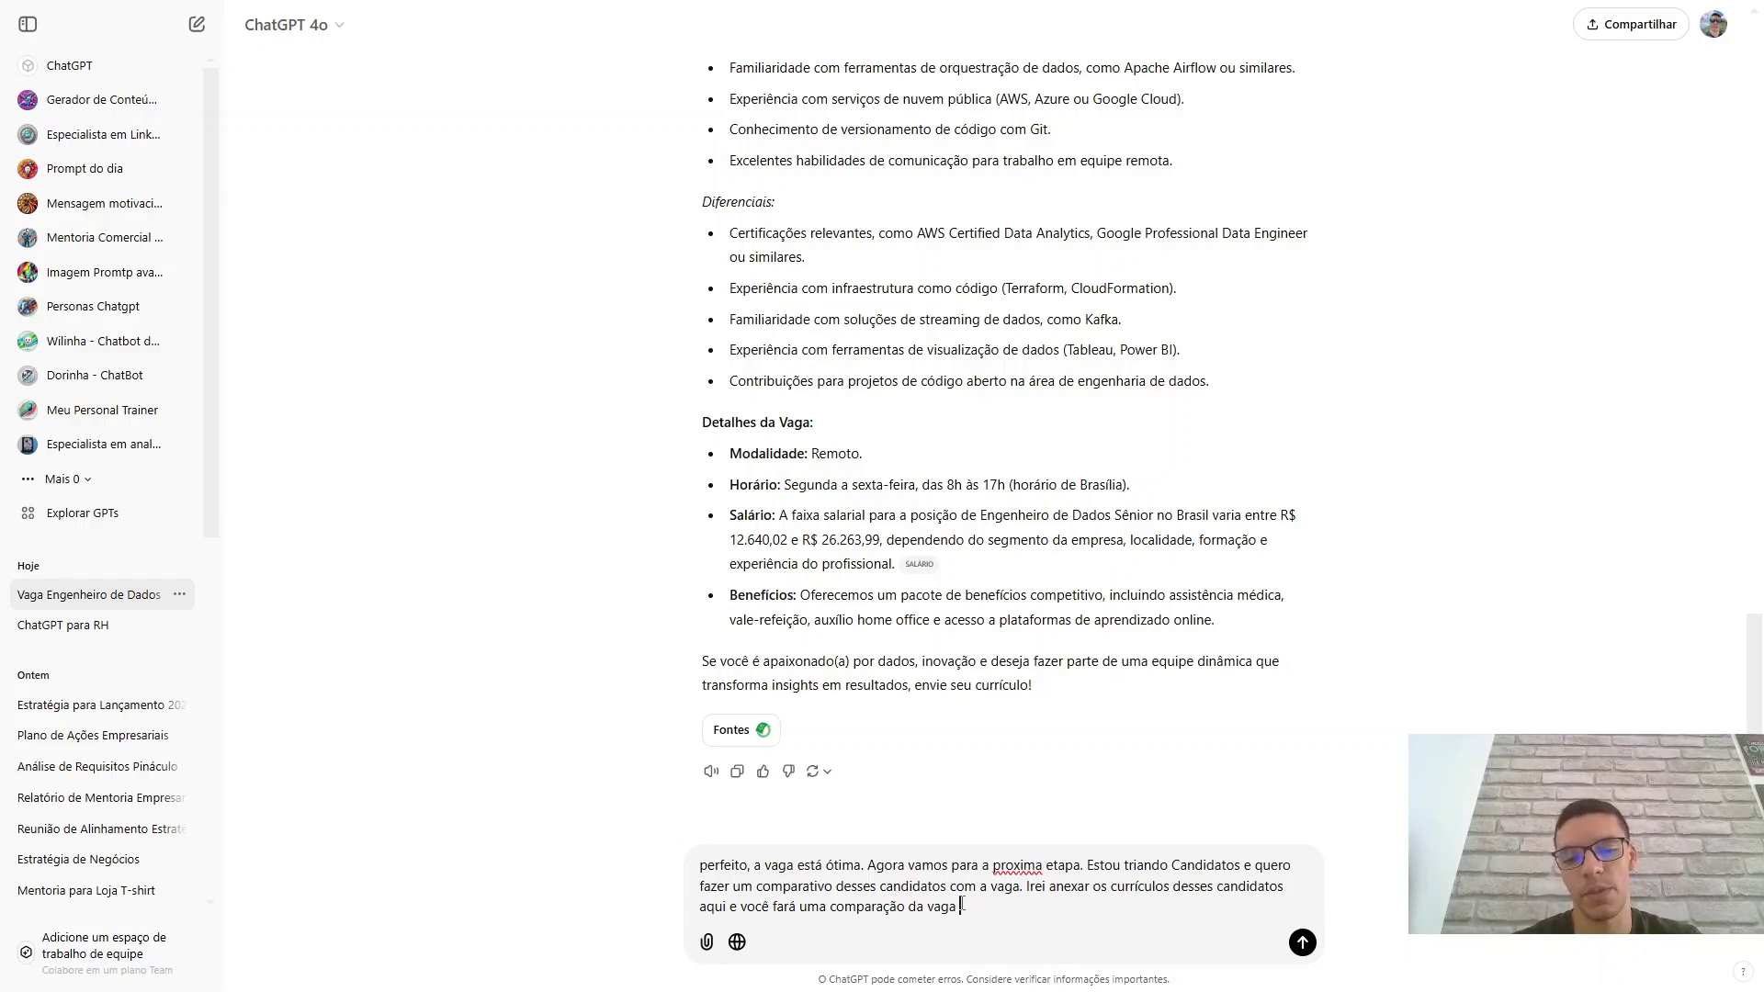
pyautogui.write('com os')
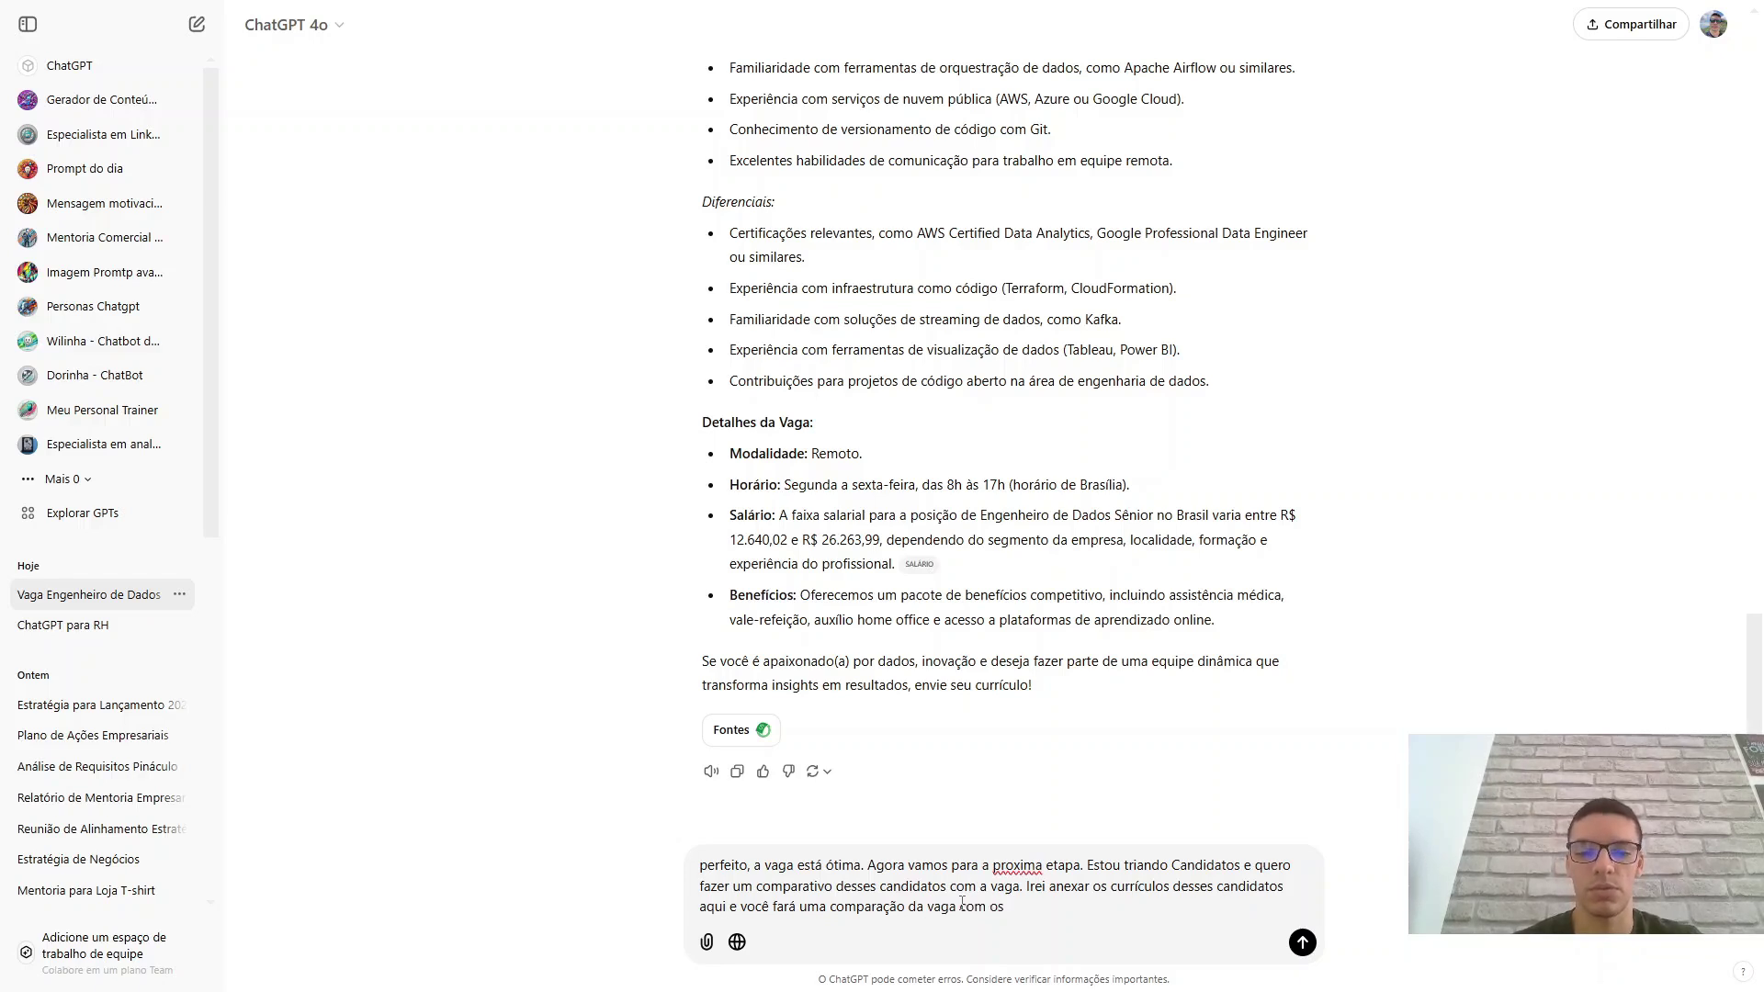
pyautogui.write(' corrículos')
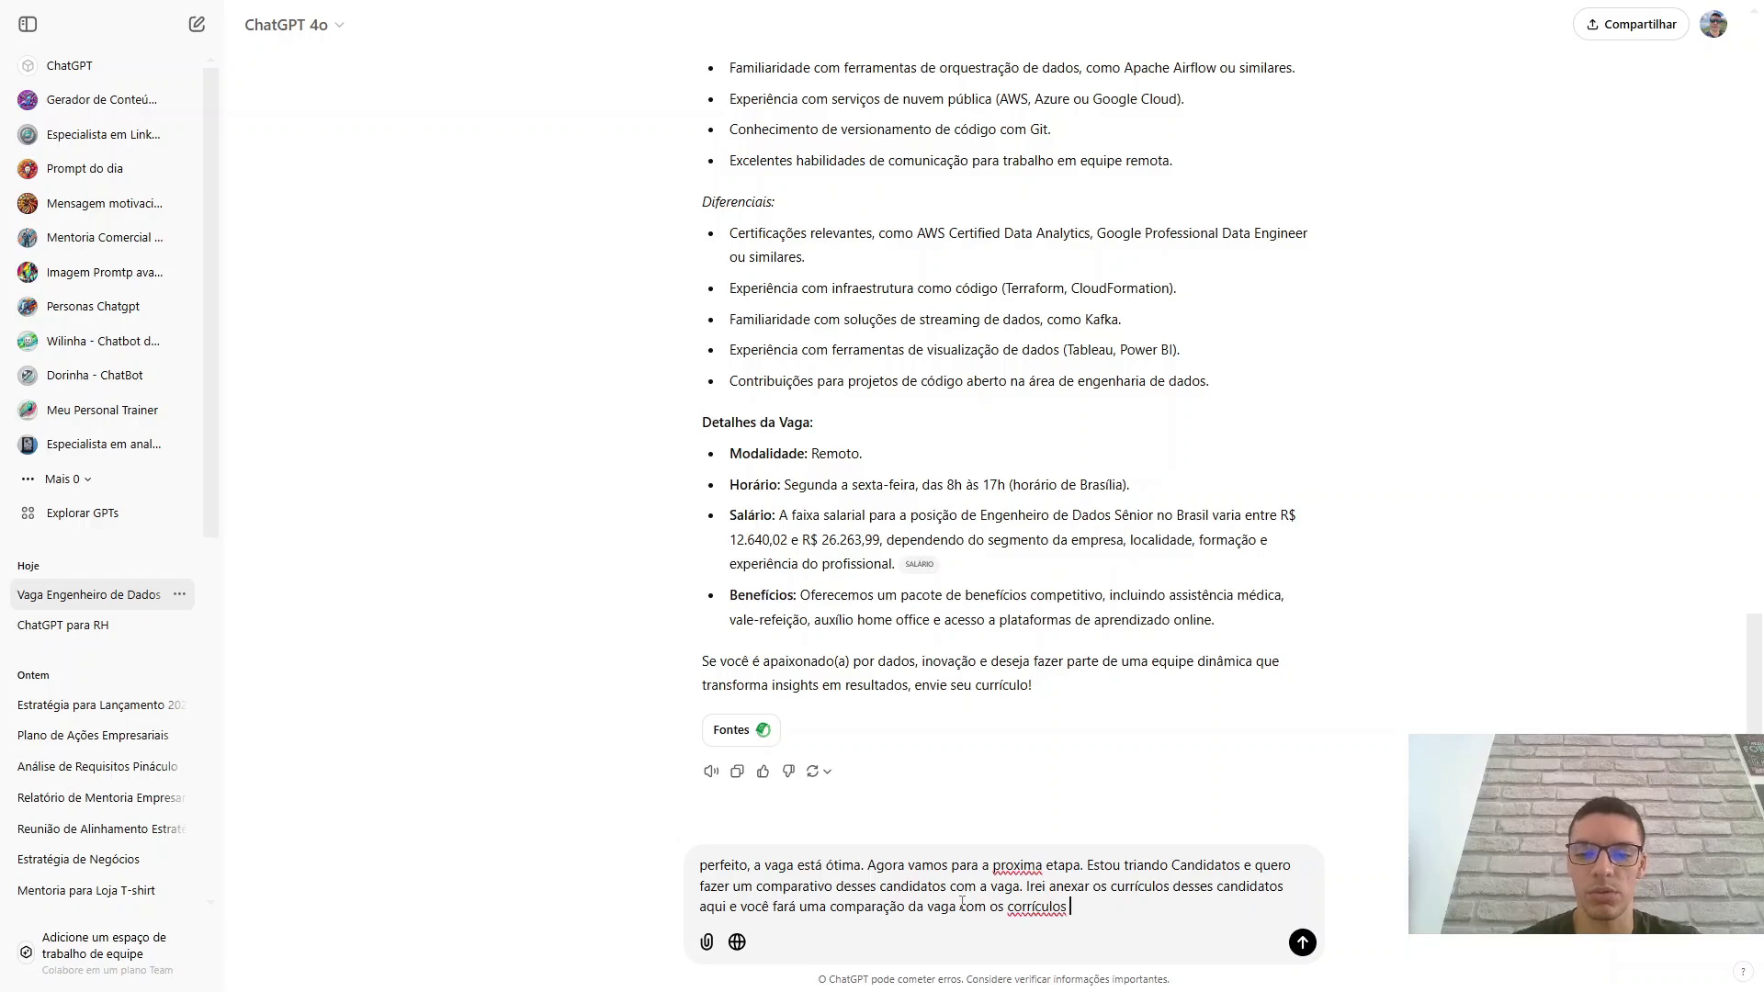
pyautogui.rightClick(1040, 907)
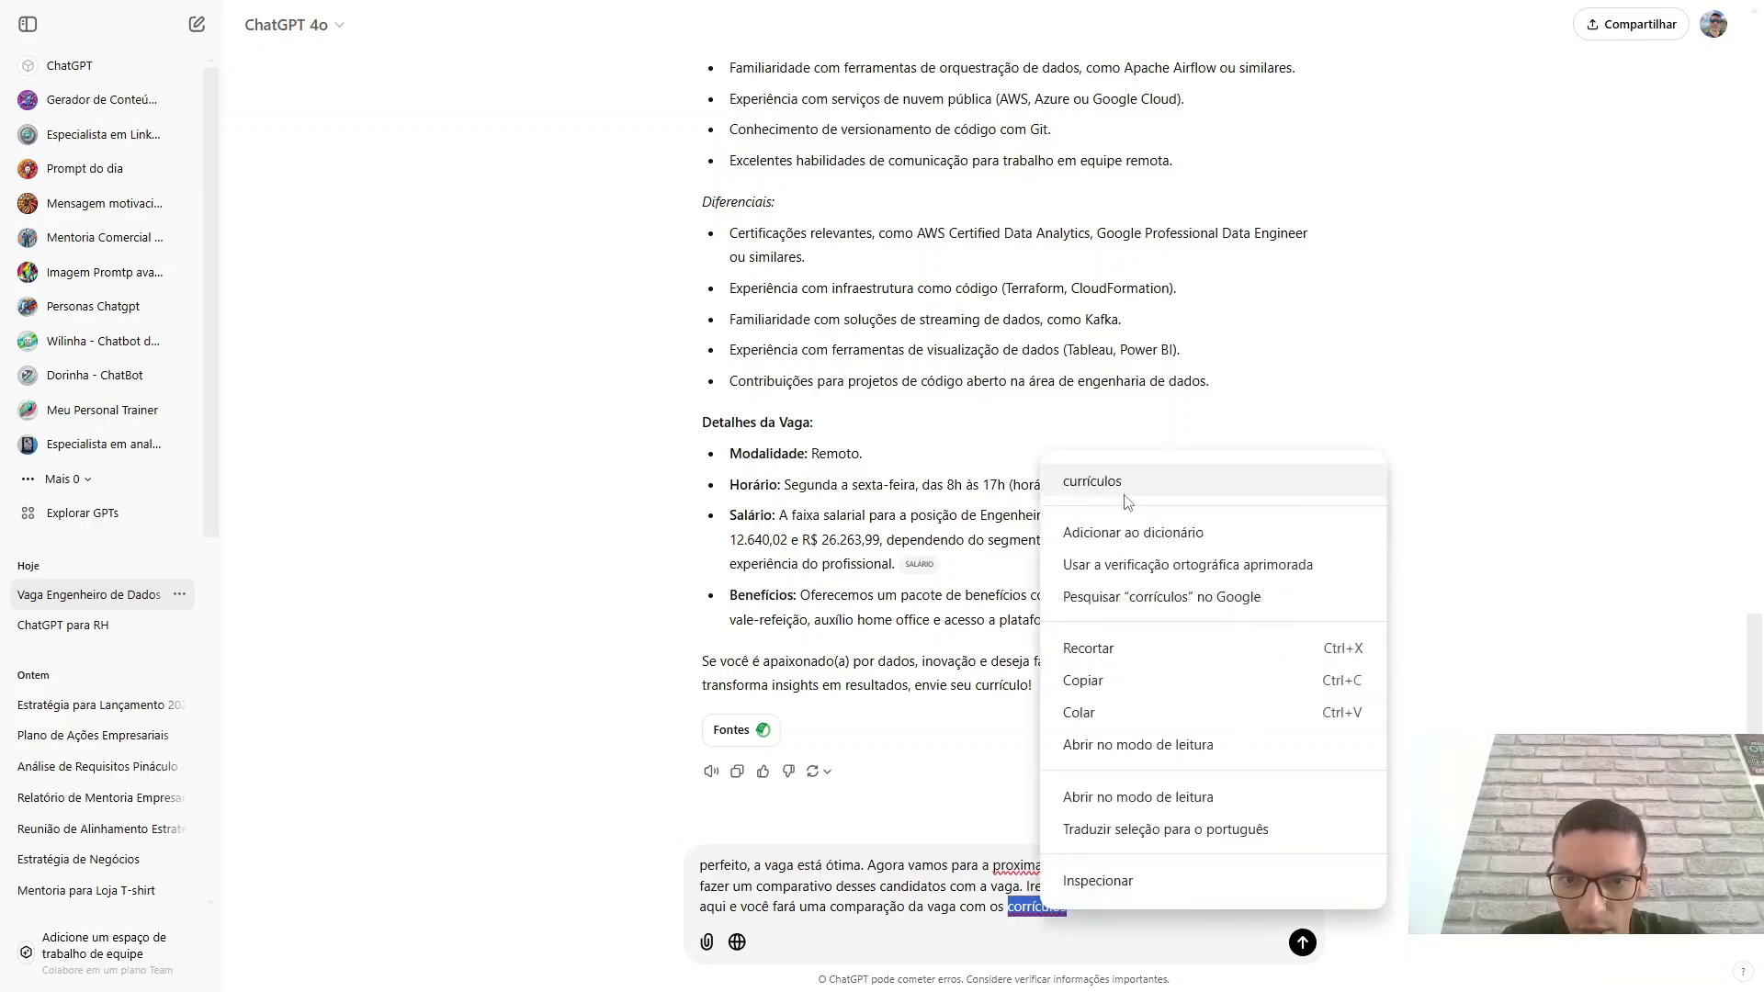
pyautogui.click(1089, 478)
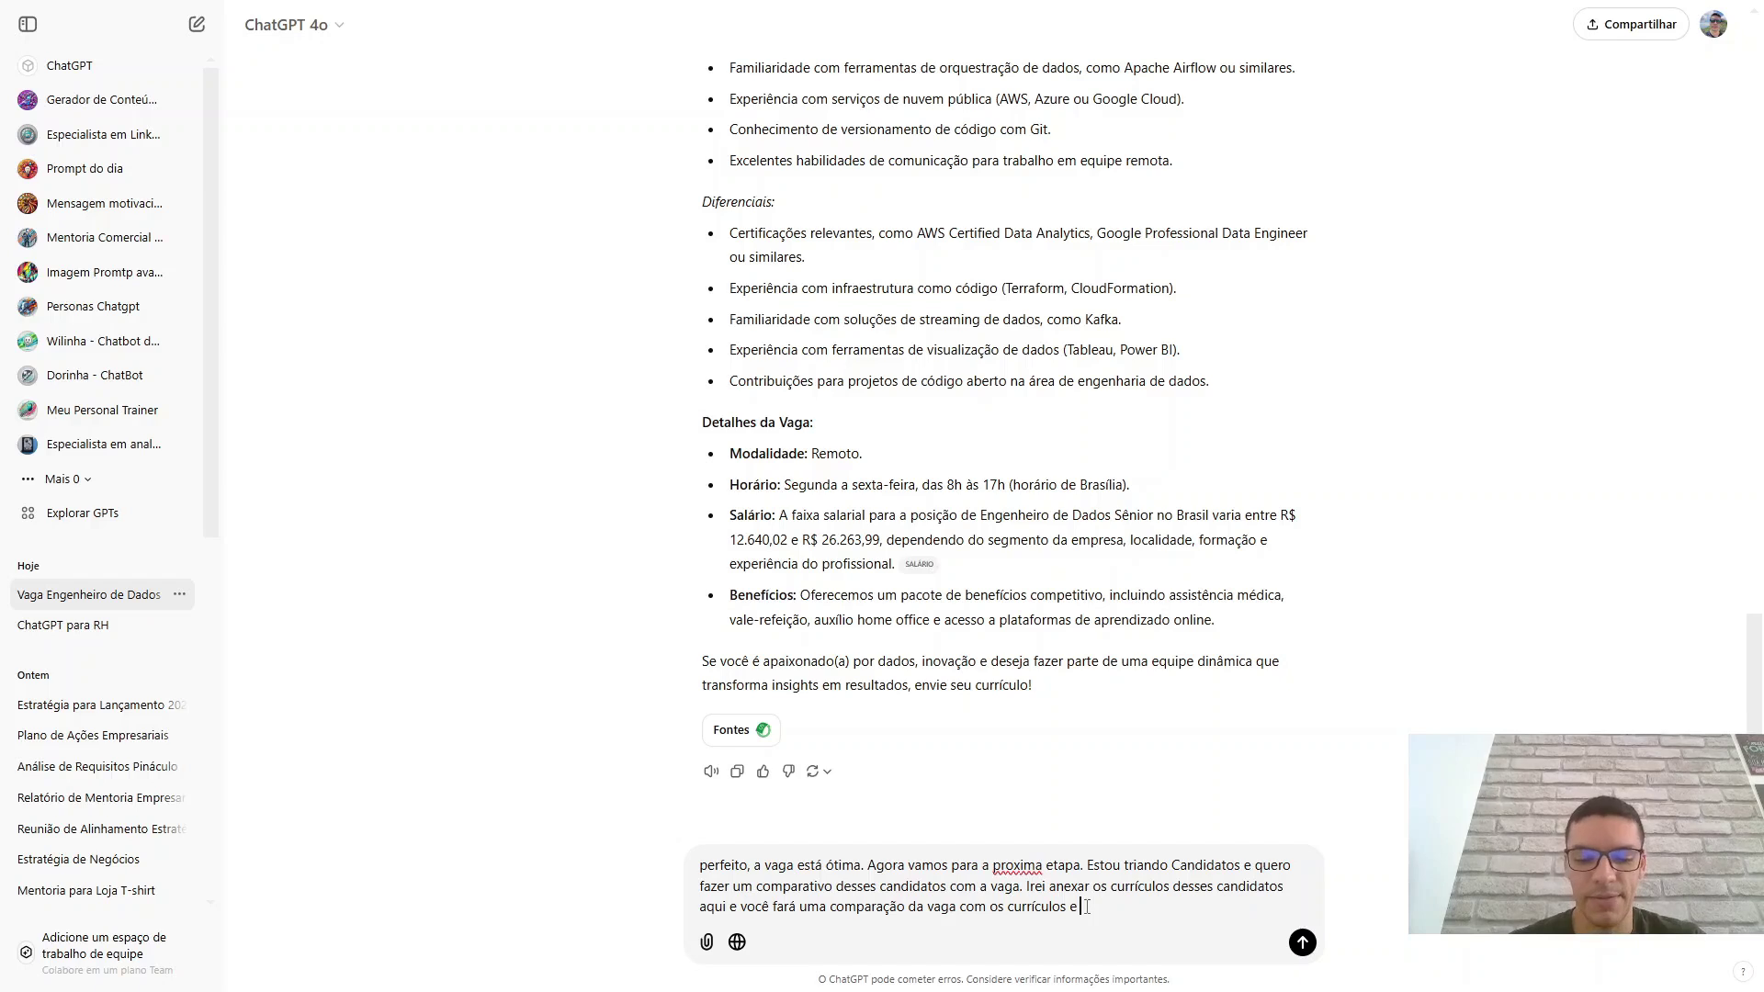
# Finish the message with "fará um ranking do mais apto a vaga para o menos apto e irá me dizer o motivo pelo qual você os contrataria.".
pyautogui.write('fará um ')
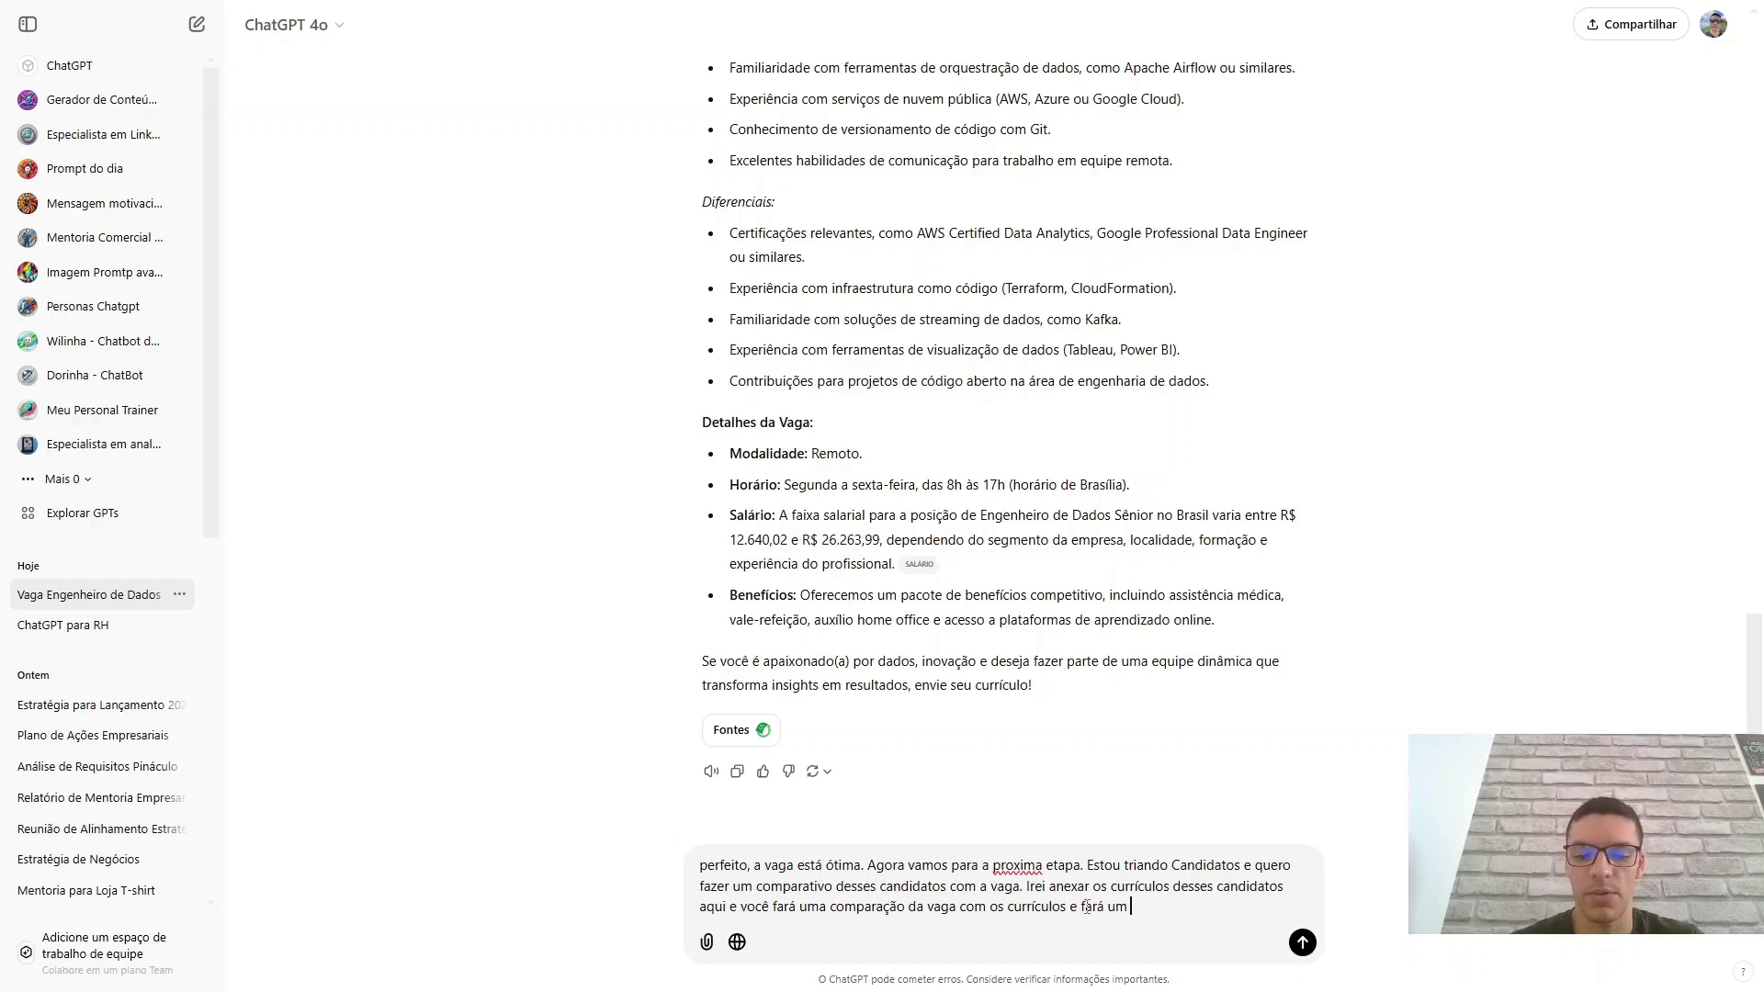
pyautogui.write('ranking do mais')
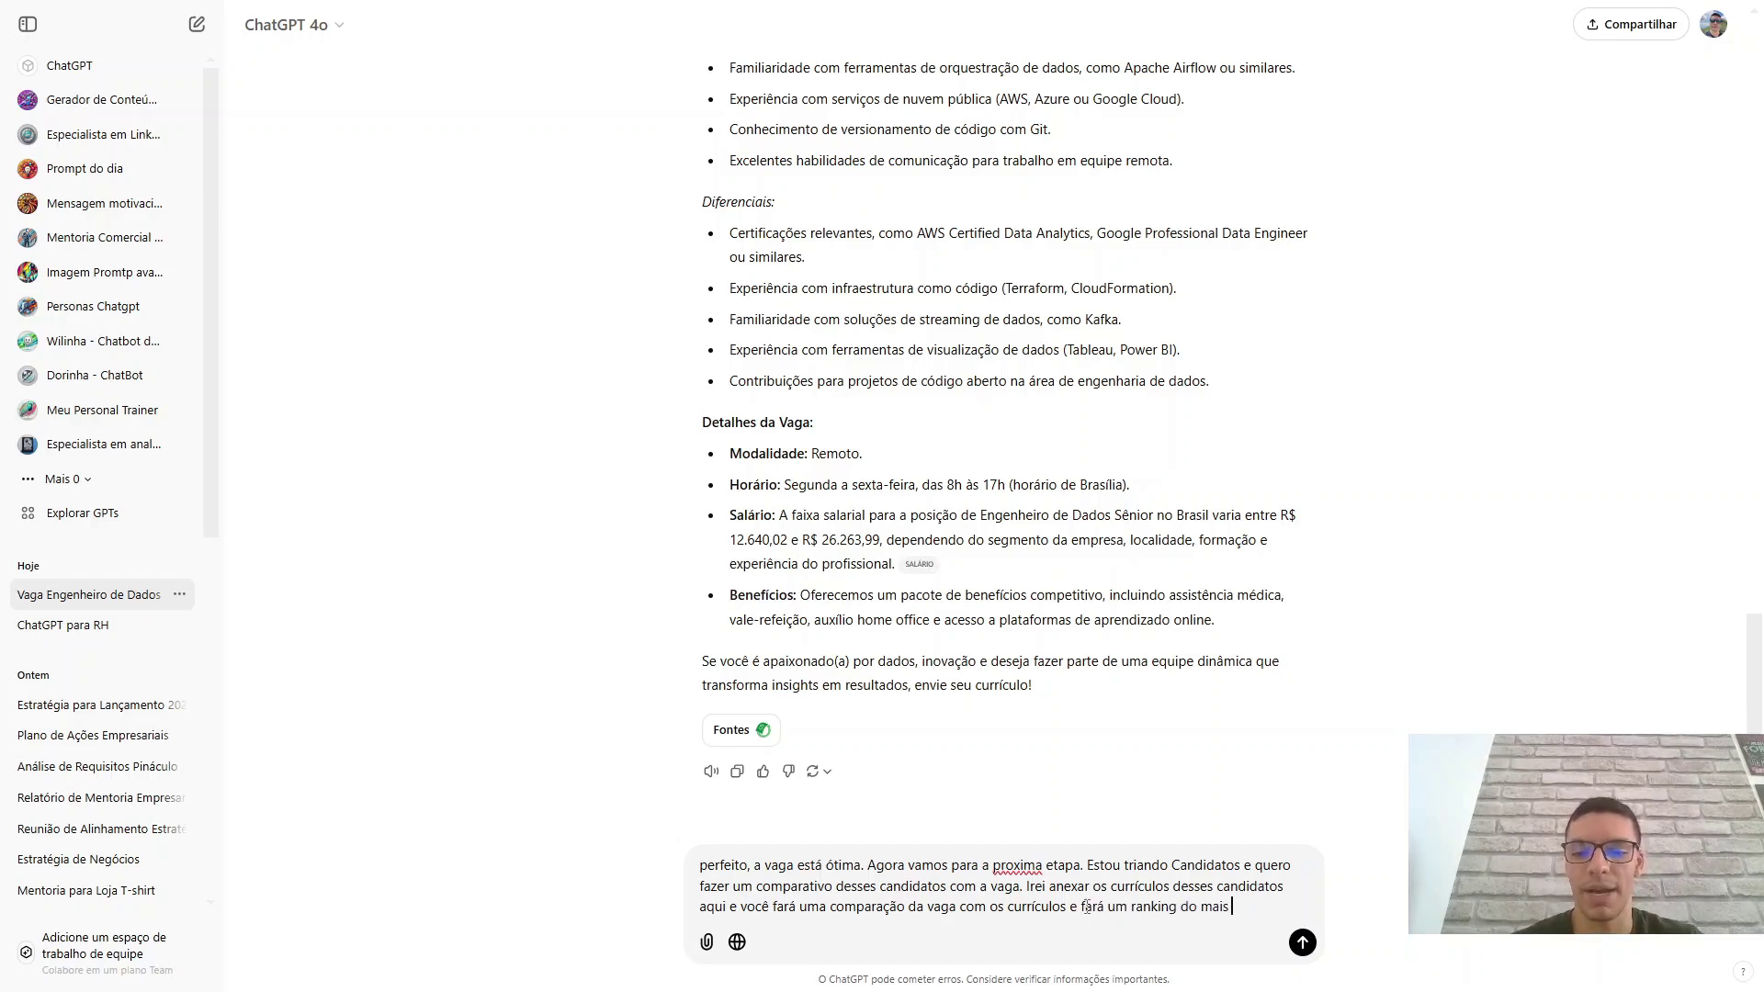
pyautogui.write(' apto a vaga para o menos')
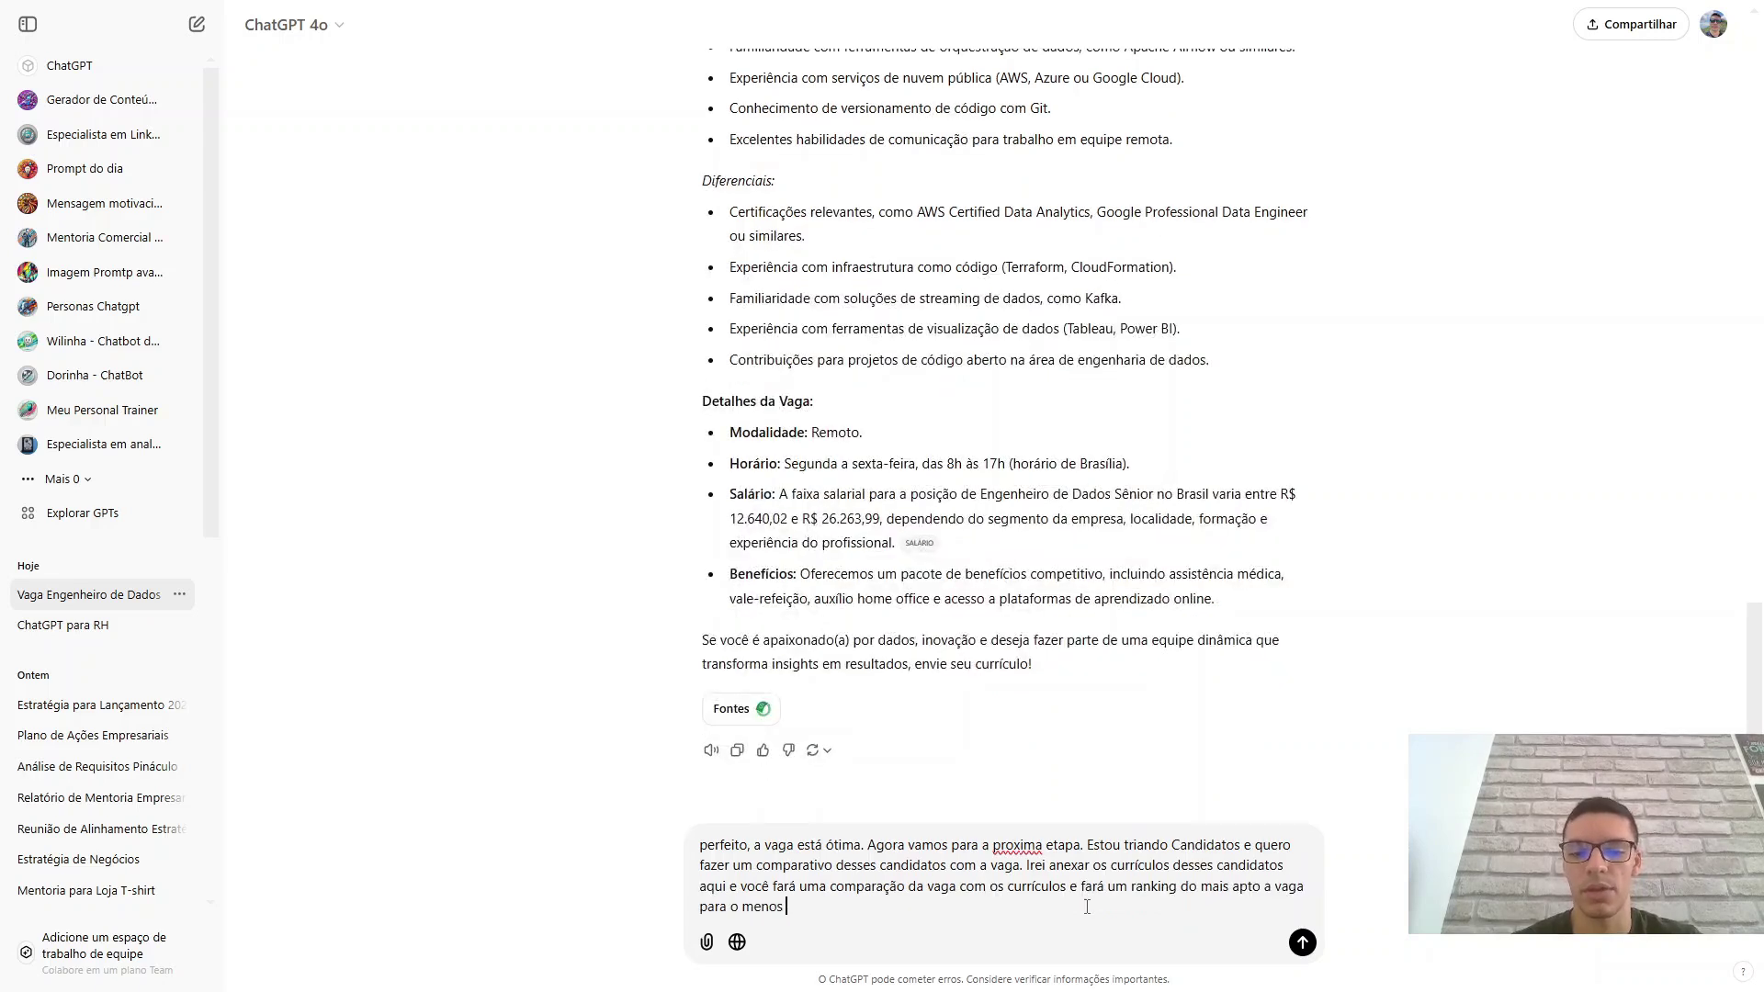
pyautogui.write(' apto e')
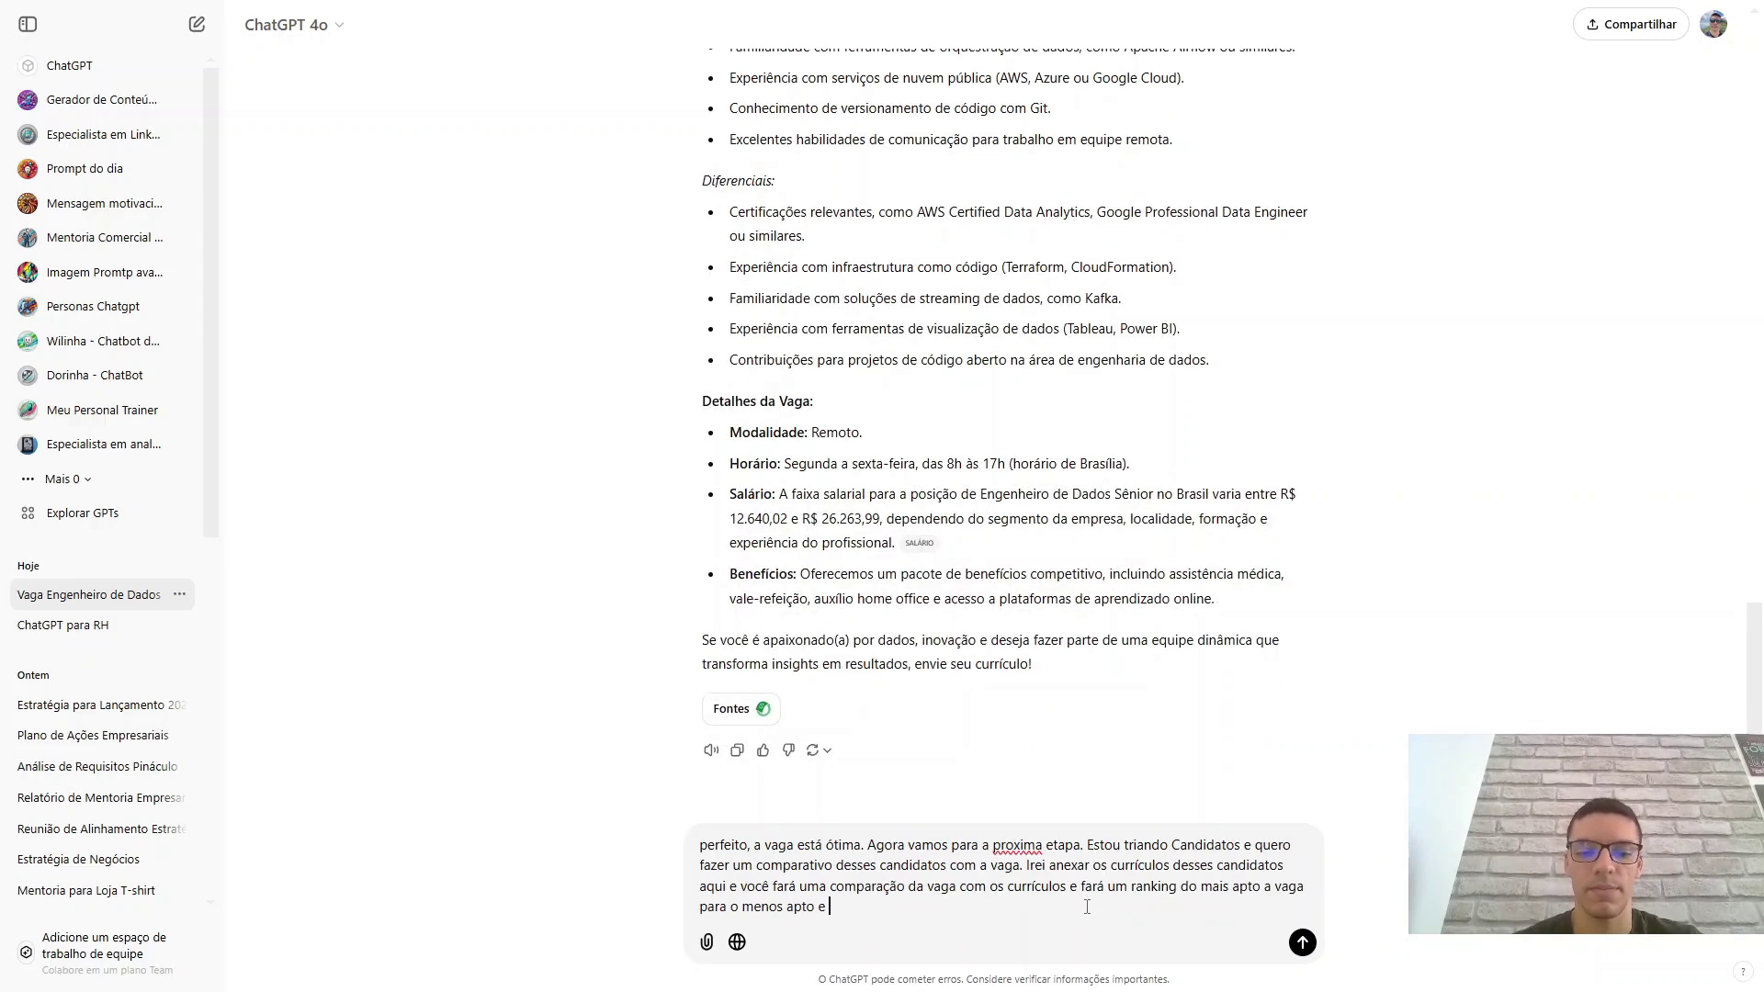
pyautogui.write(' irá me dizer o mot')
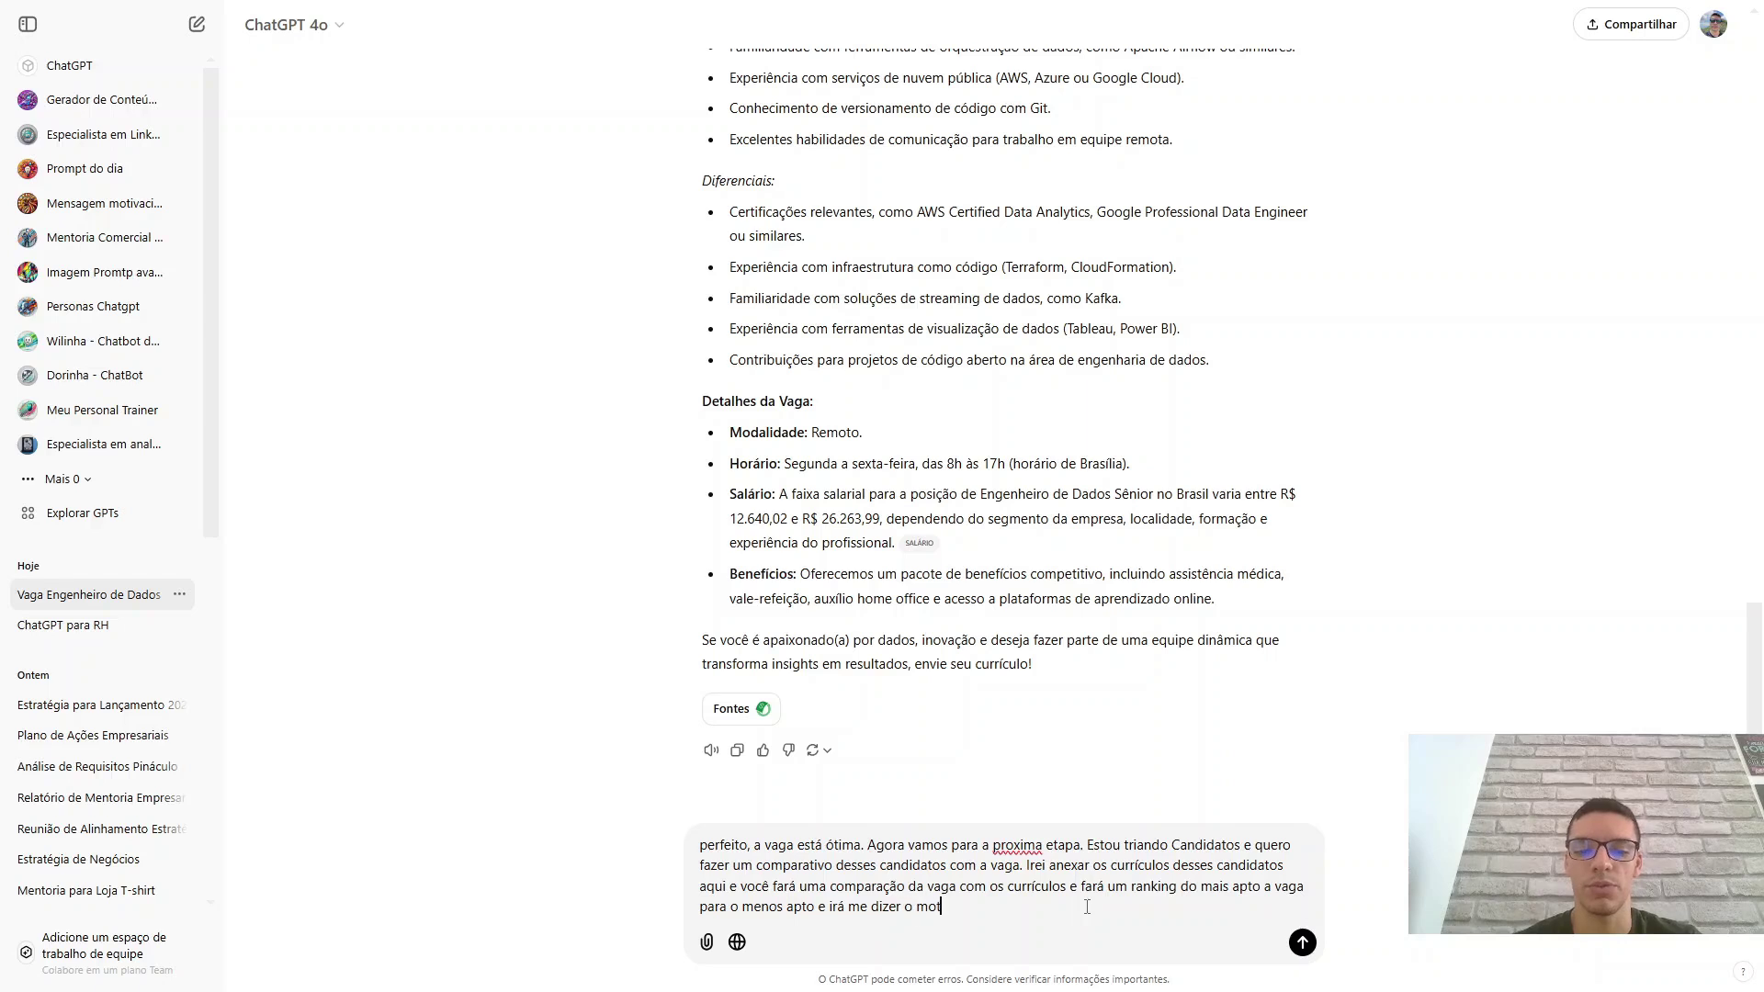
pyautogui.write('ivo pelo qual')
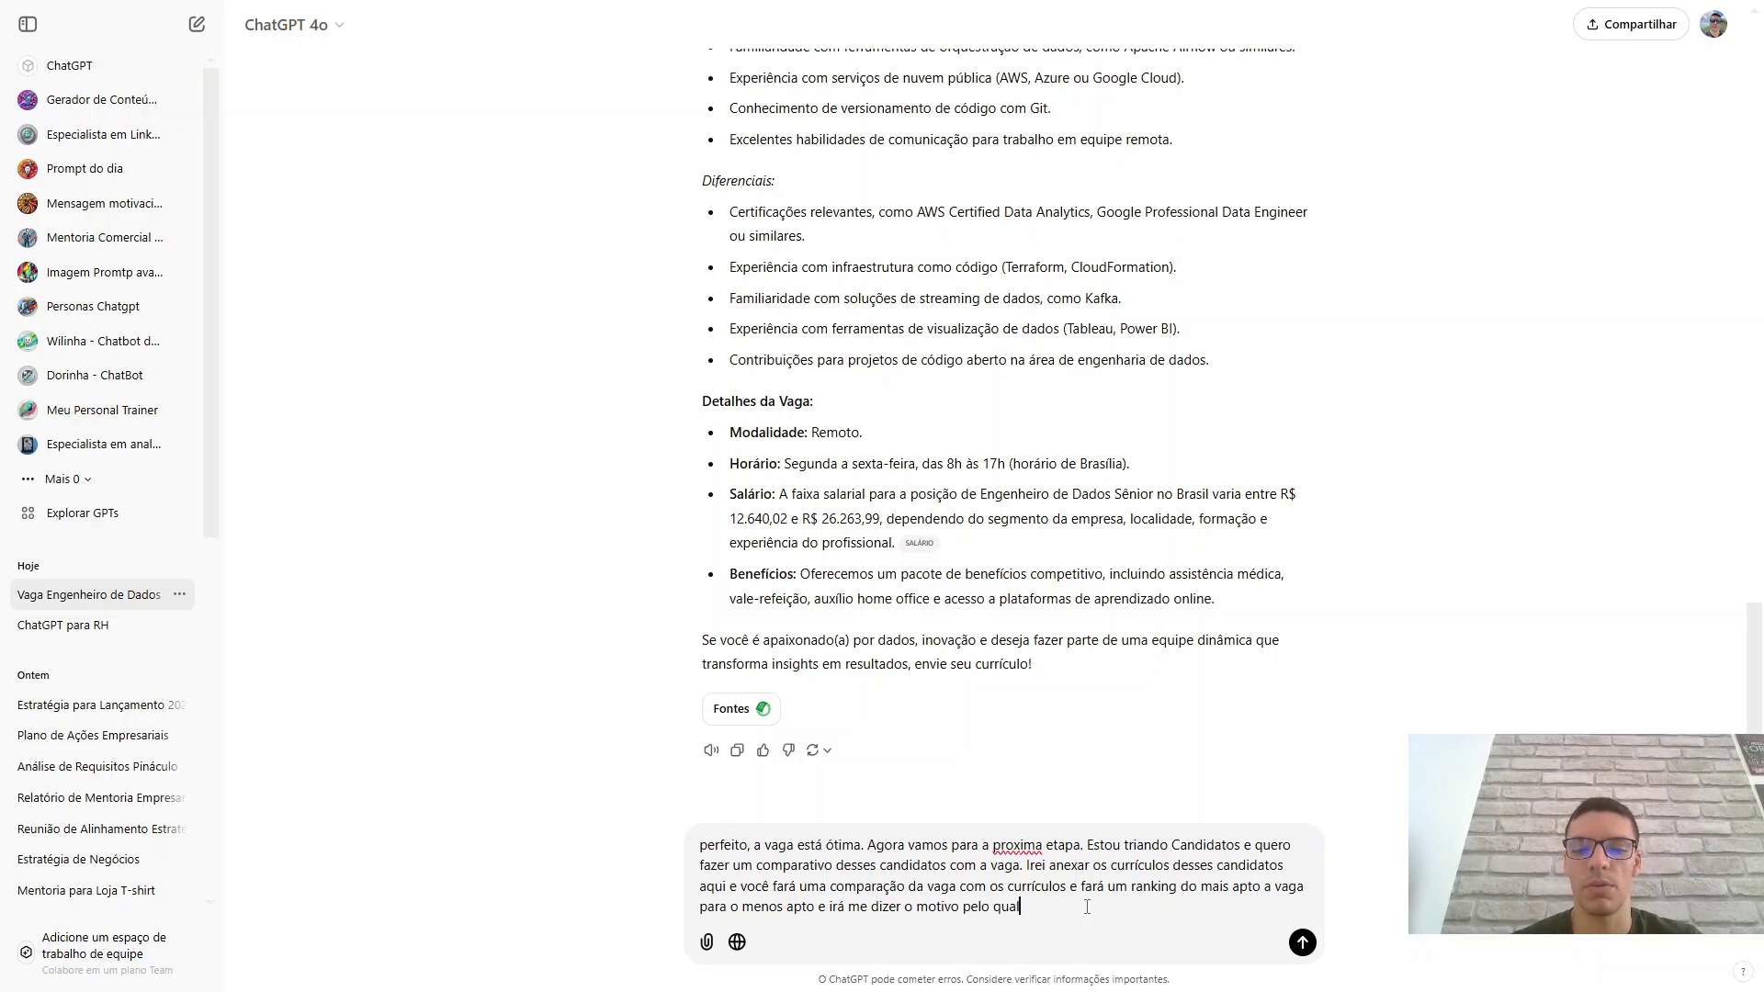
pyautogui.write(' você ')
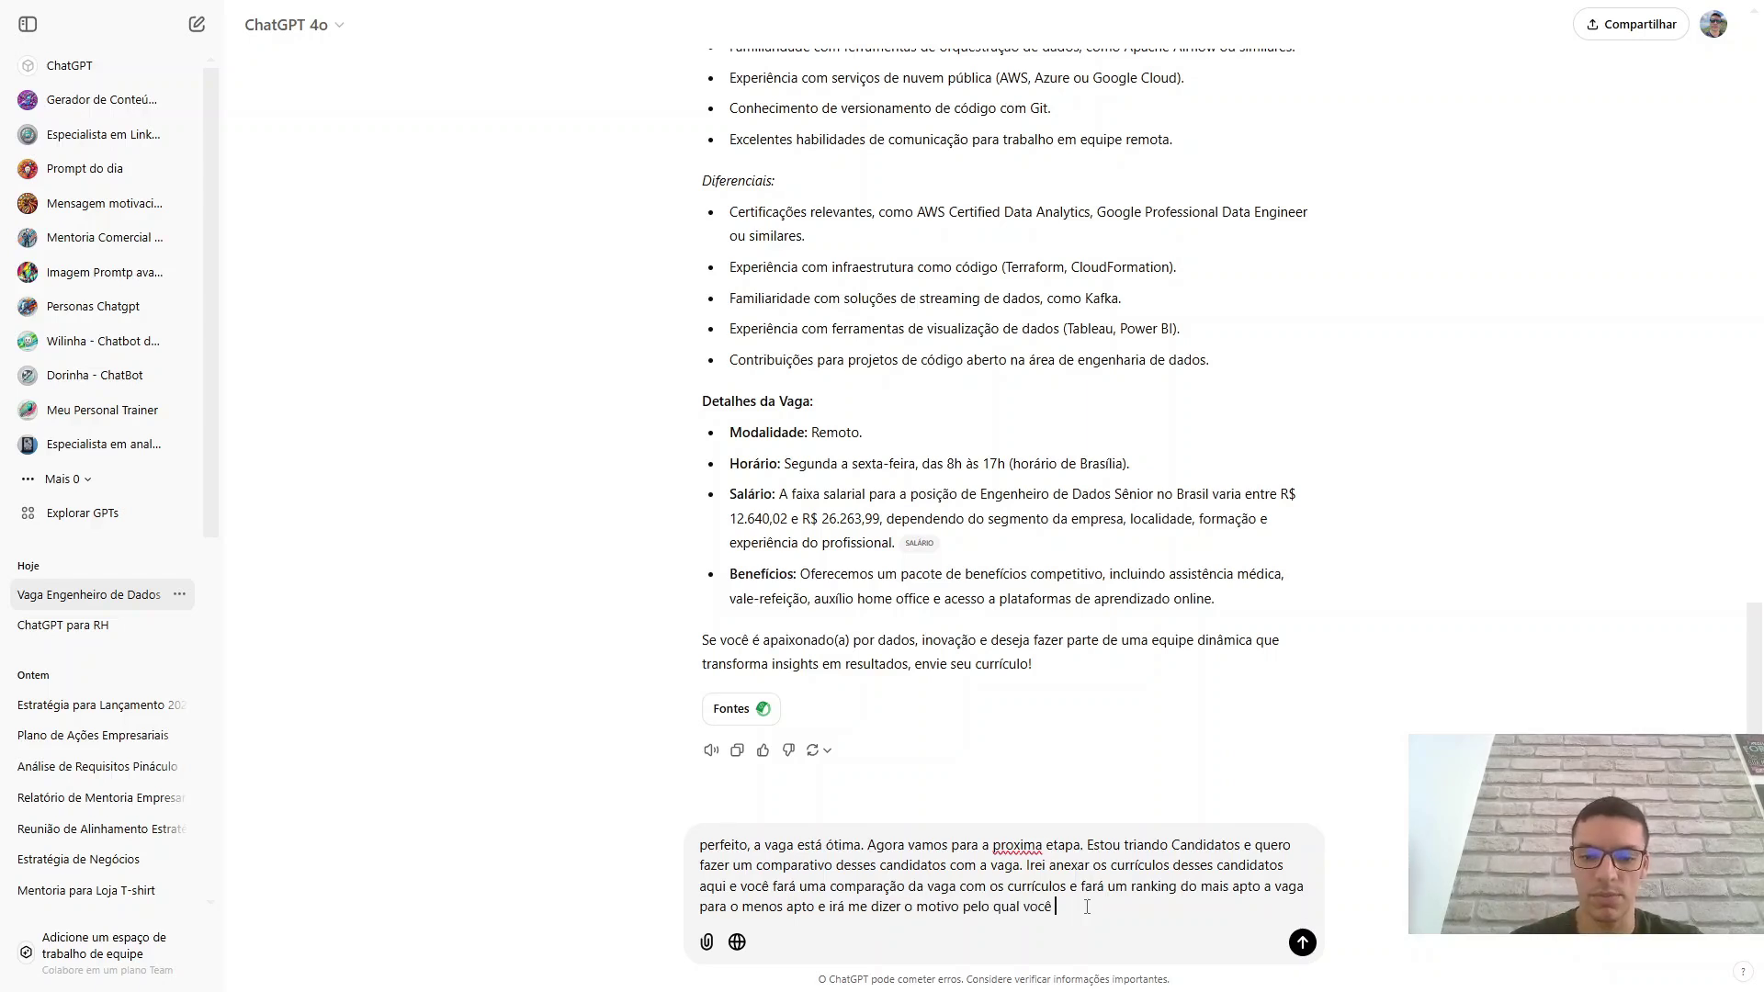
pyautogui.write('os contrataria.')
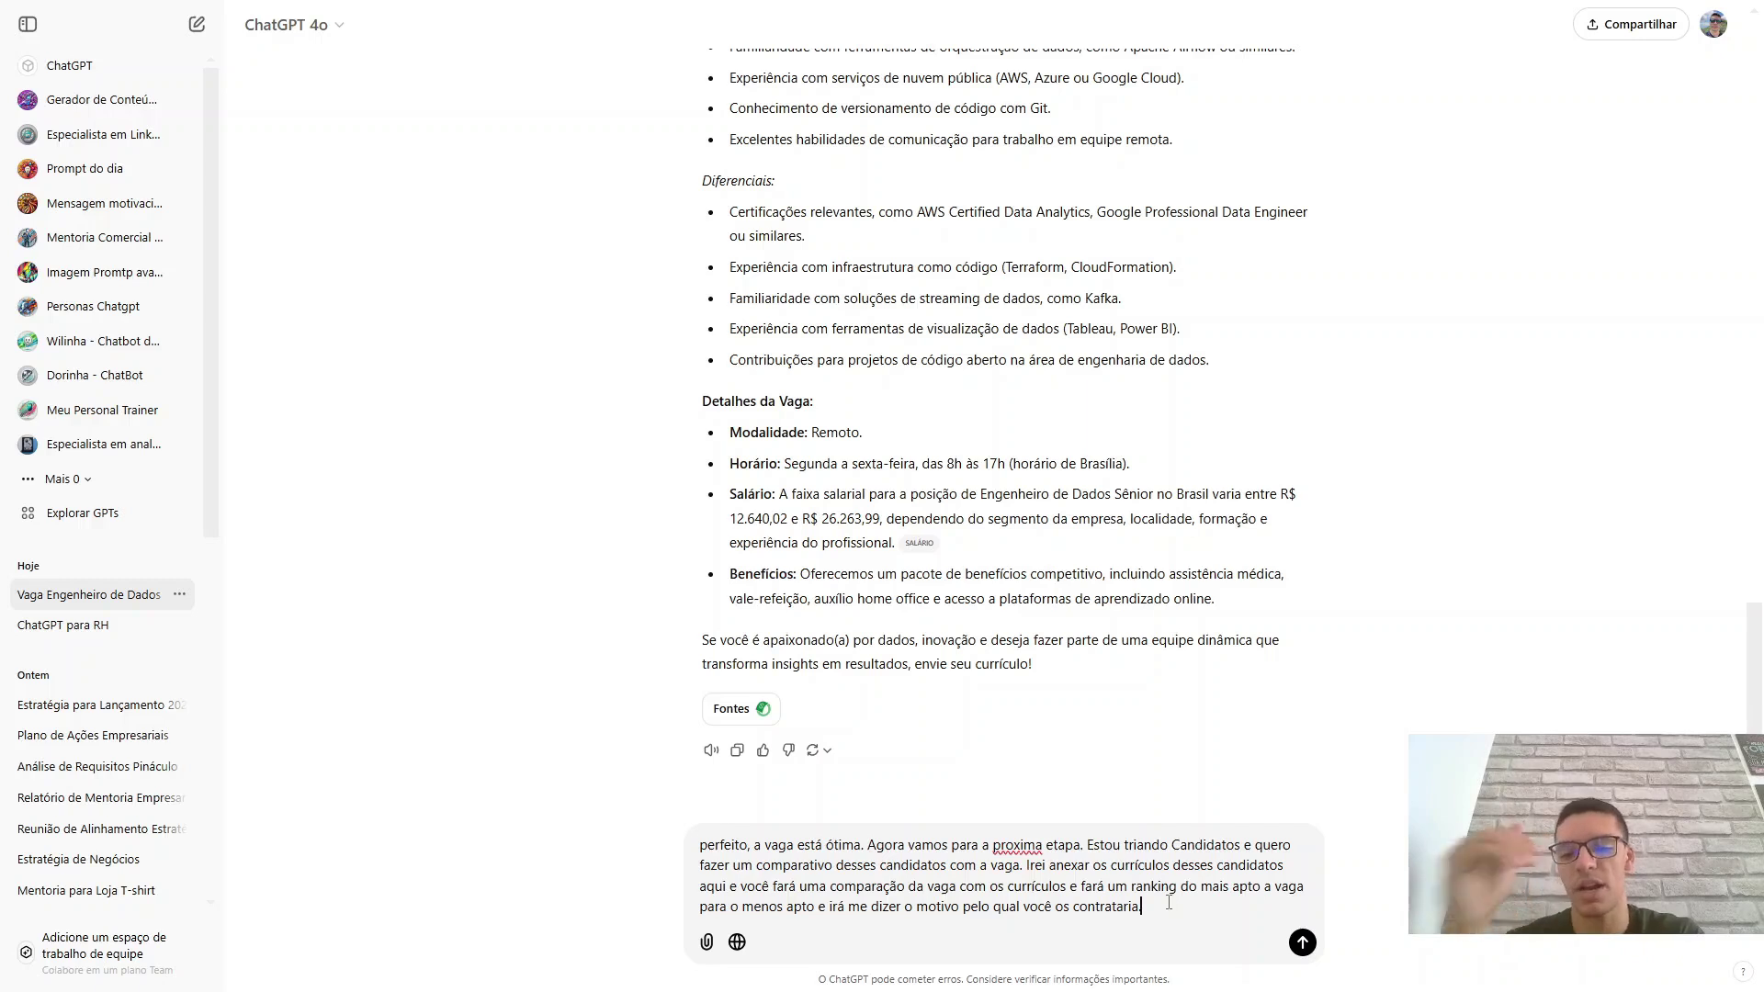
# Attach the three candidate résumé documents from the computer's Downloads folder to the message and send it.
pyautogui.click(704, 943)
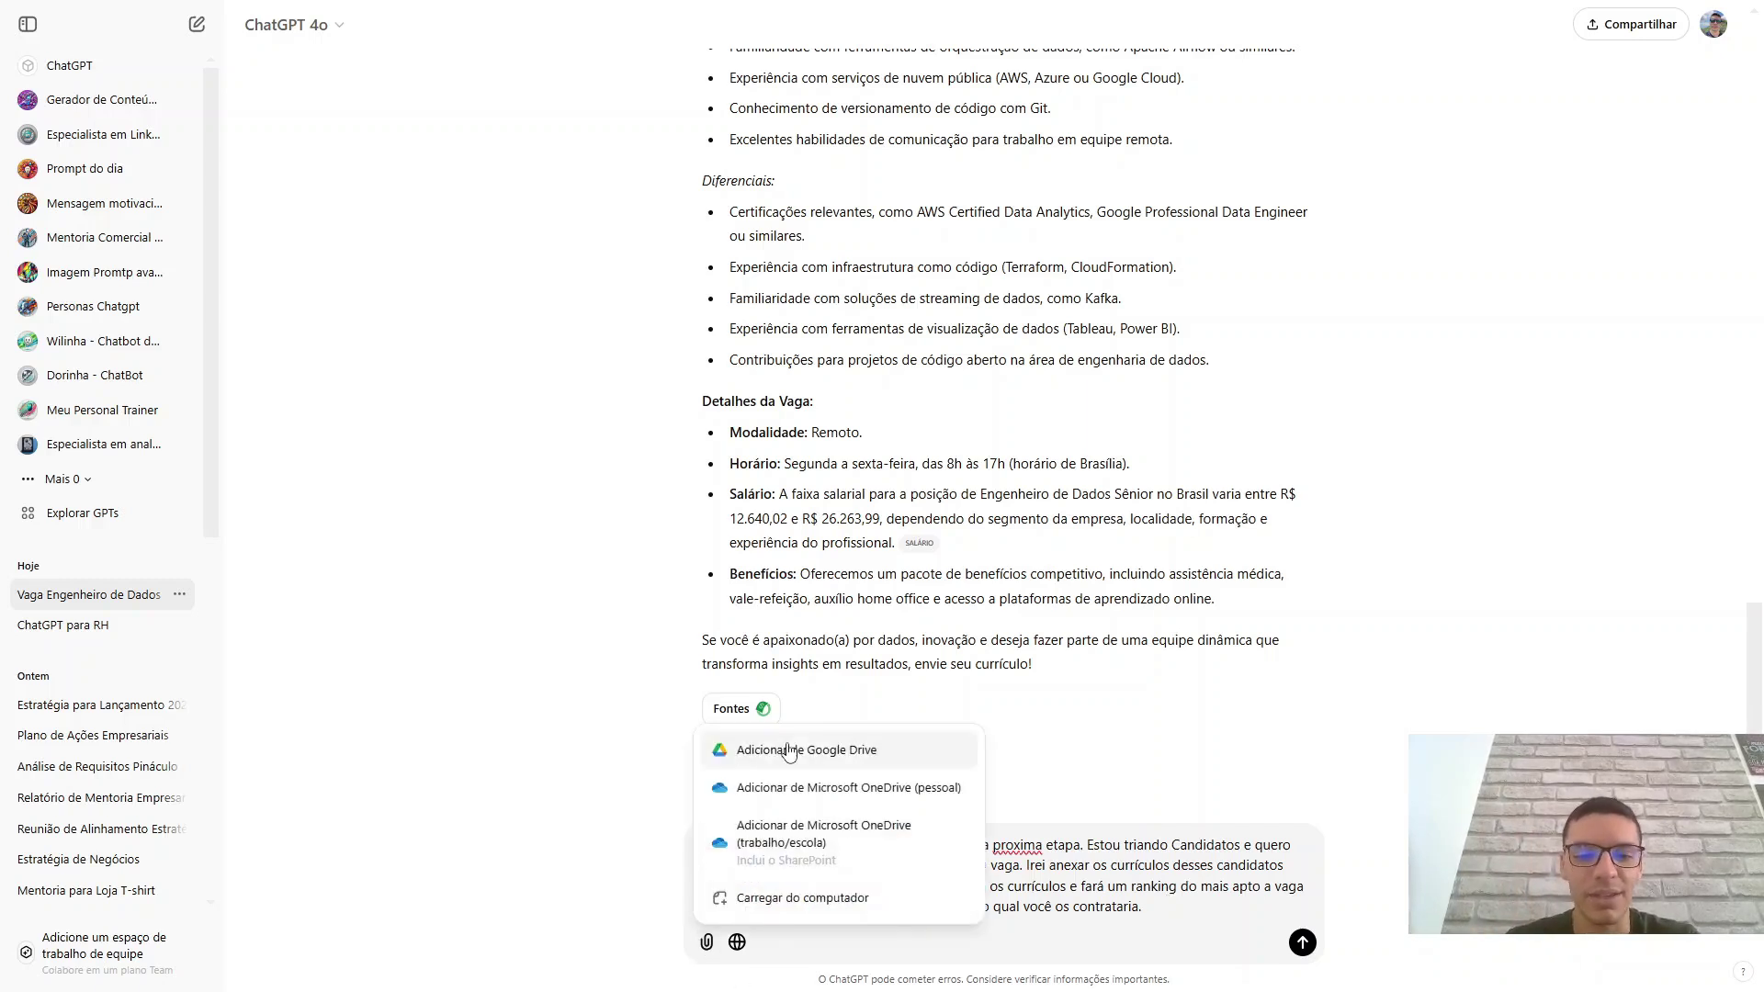
pyautogui.click(735, 898)
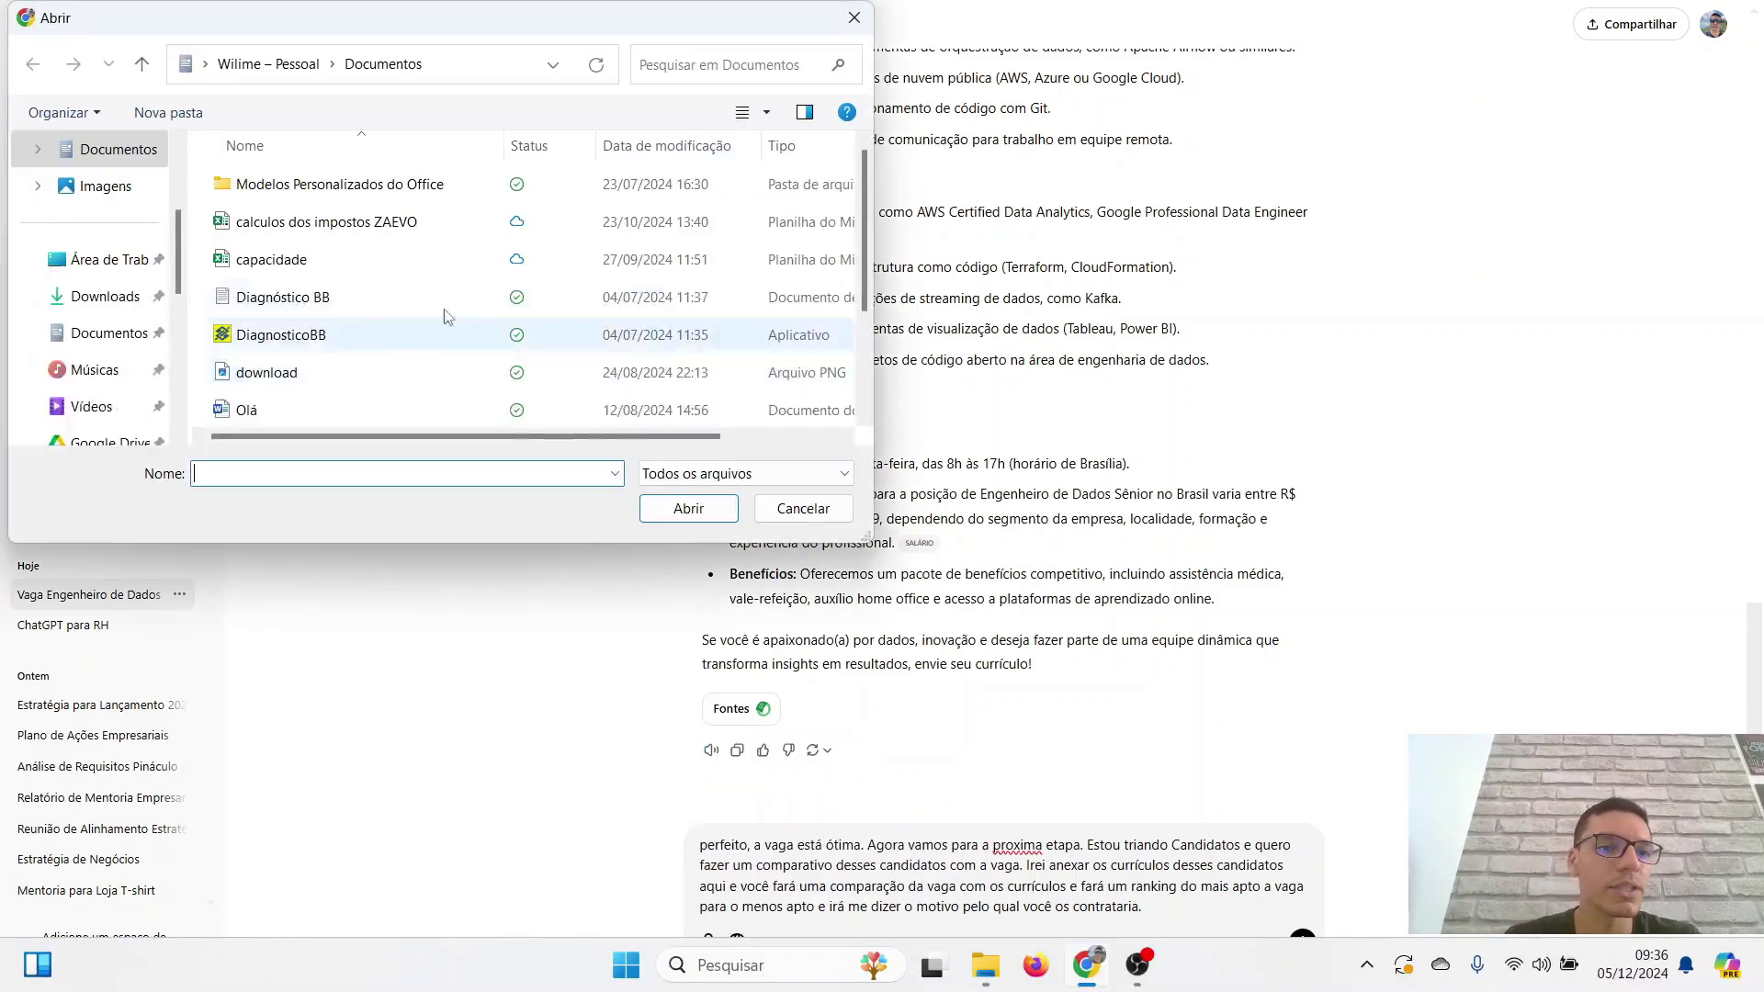
pyautogui.click(104, 301)
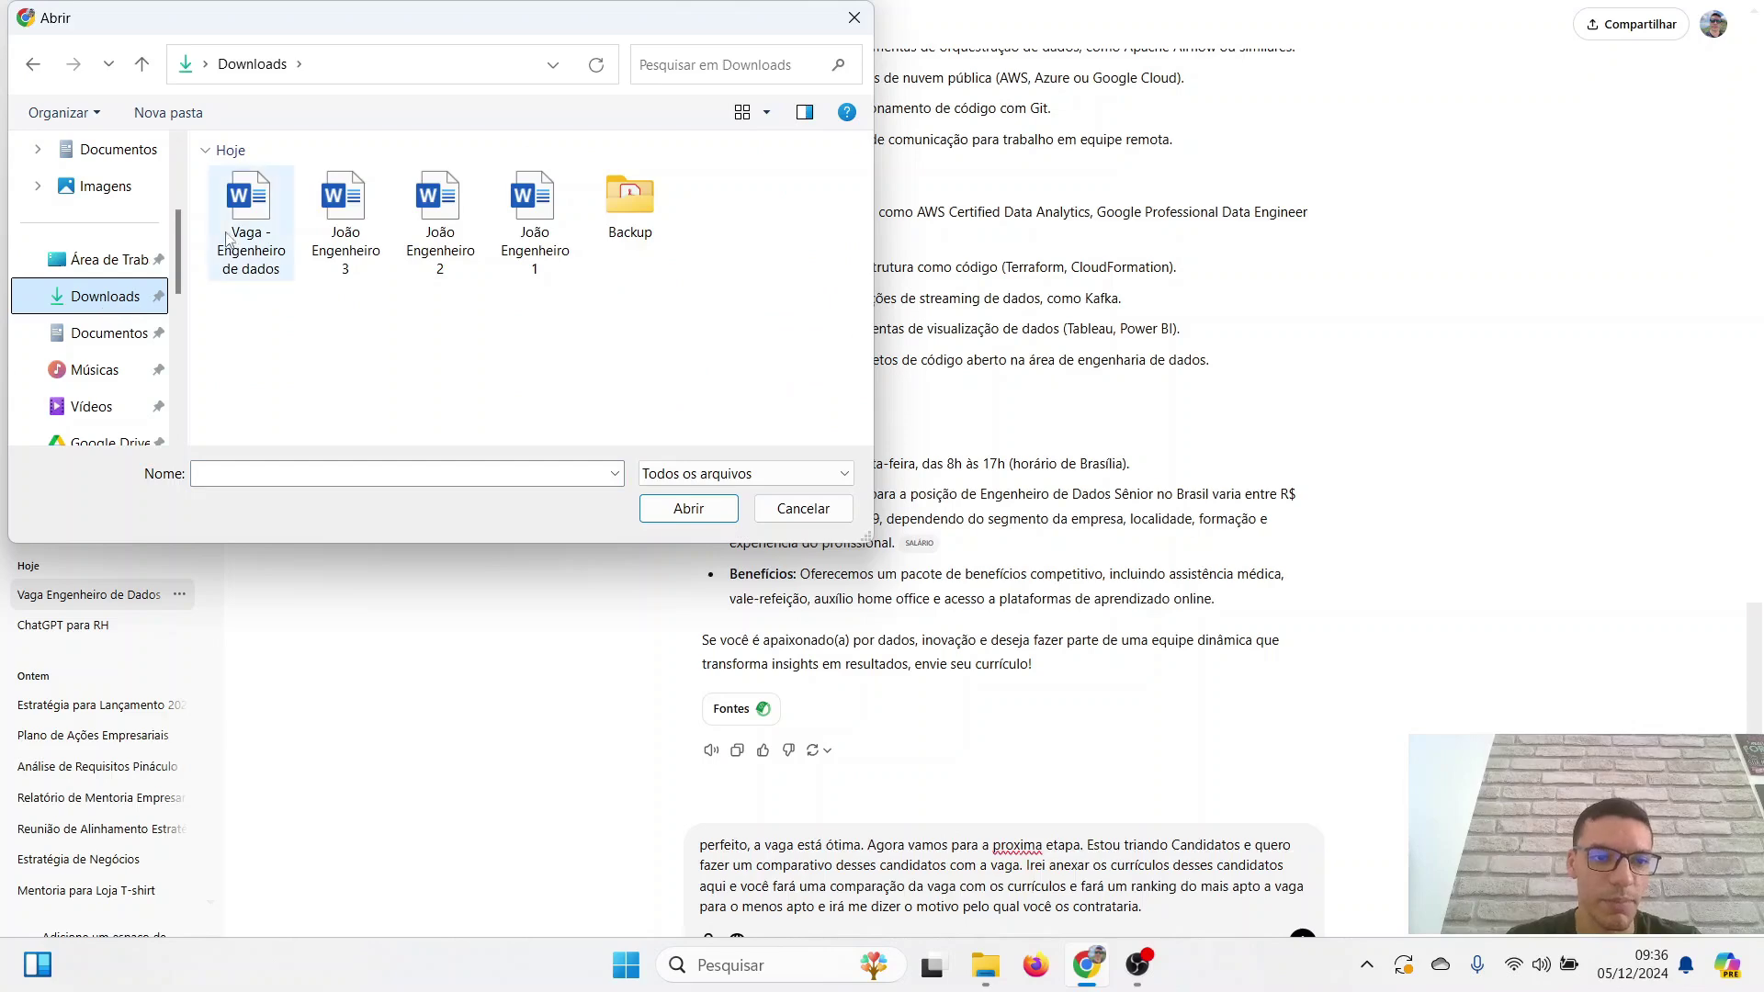
pyautogui.click(346, 202)
pyautogui.click(535, 202)
pyautogui.keyDown('ctrl'); pyautogui.click(439, 202); pyautogui.keyUp('ctrl')
pyautogui.keyDown('ctrl'); pyautogui.click(350, 200); pyautogui.keyUp('ctrl')
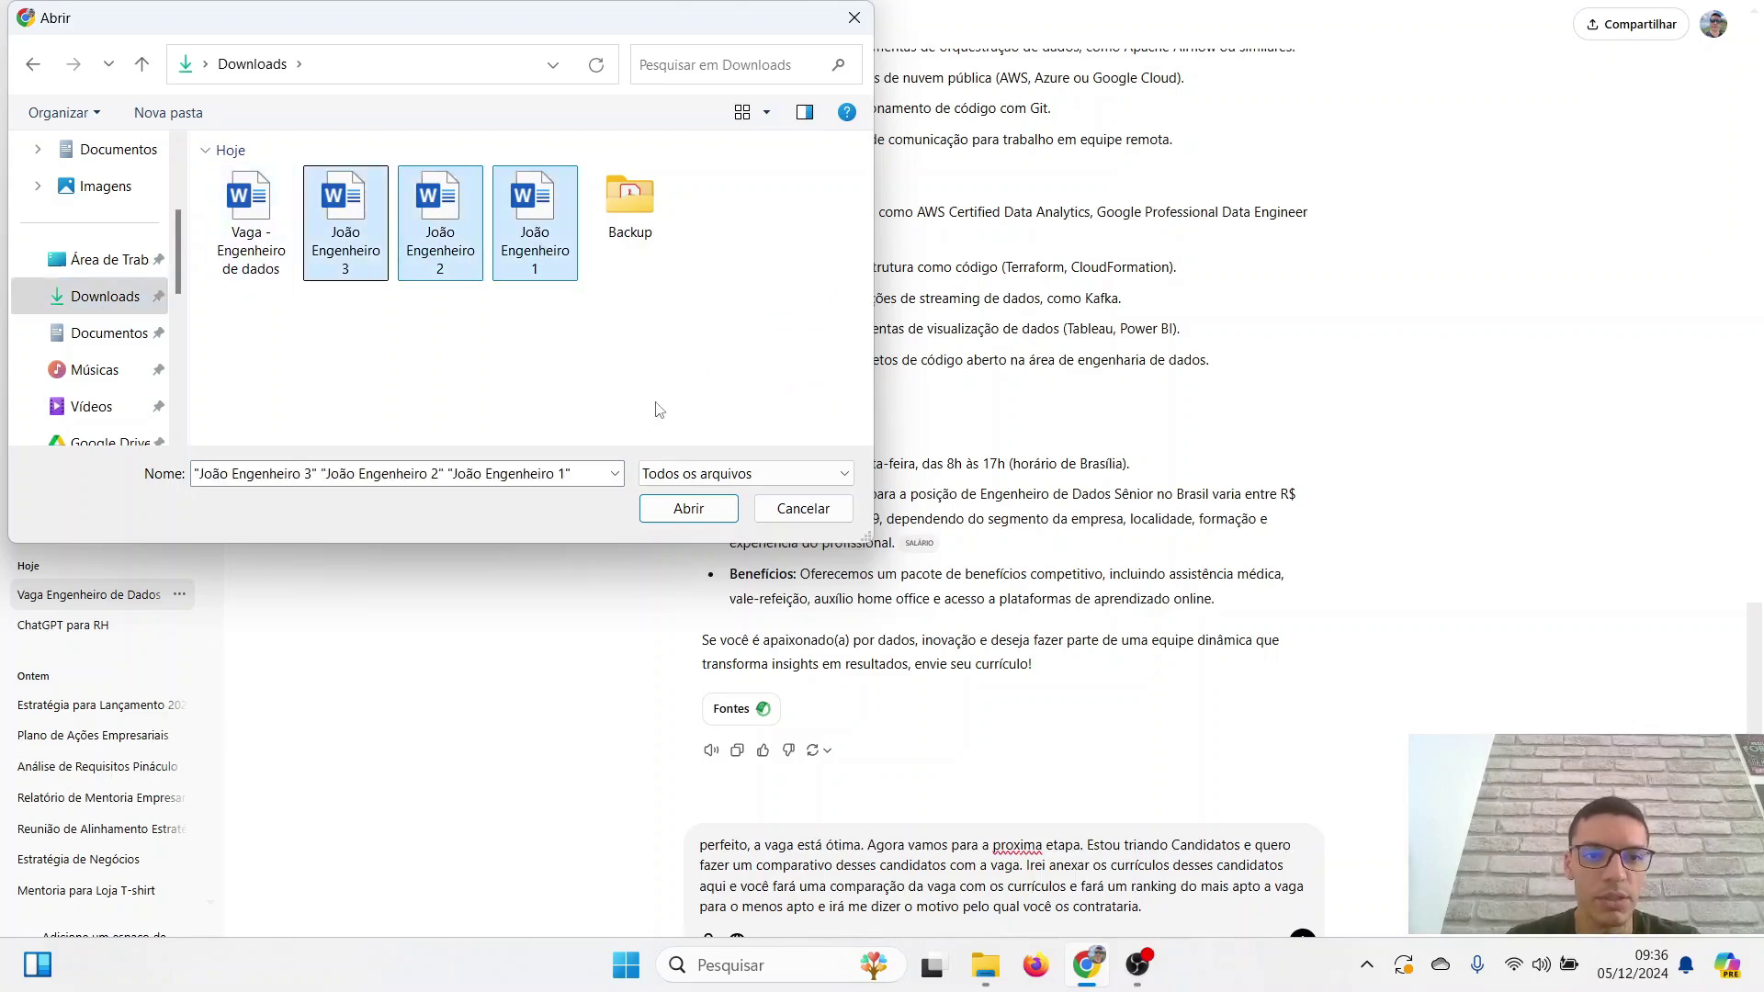
pyautogui.click(688, 508)
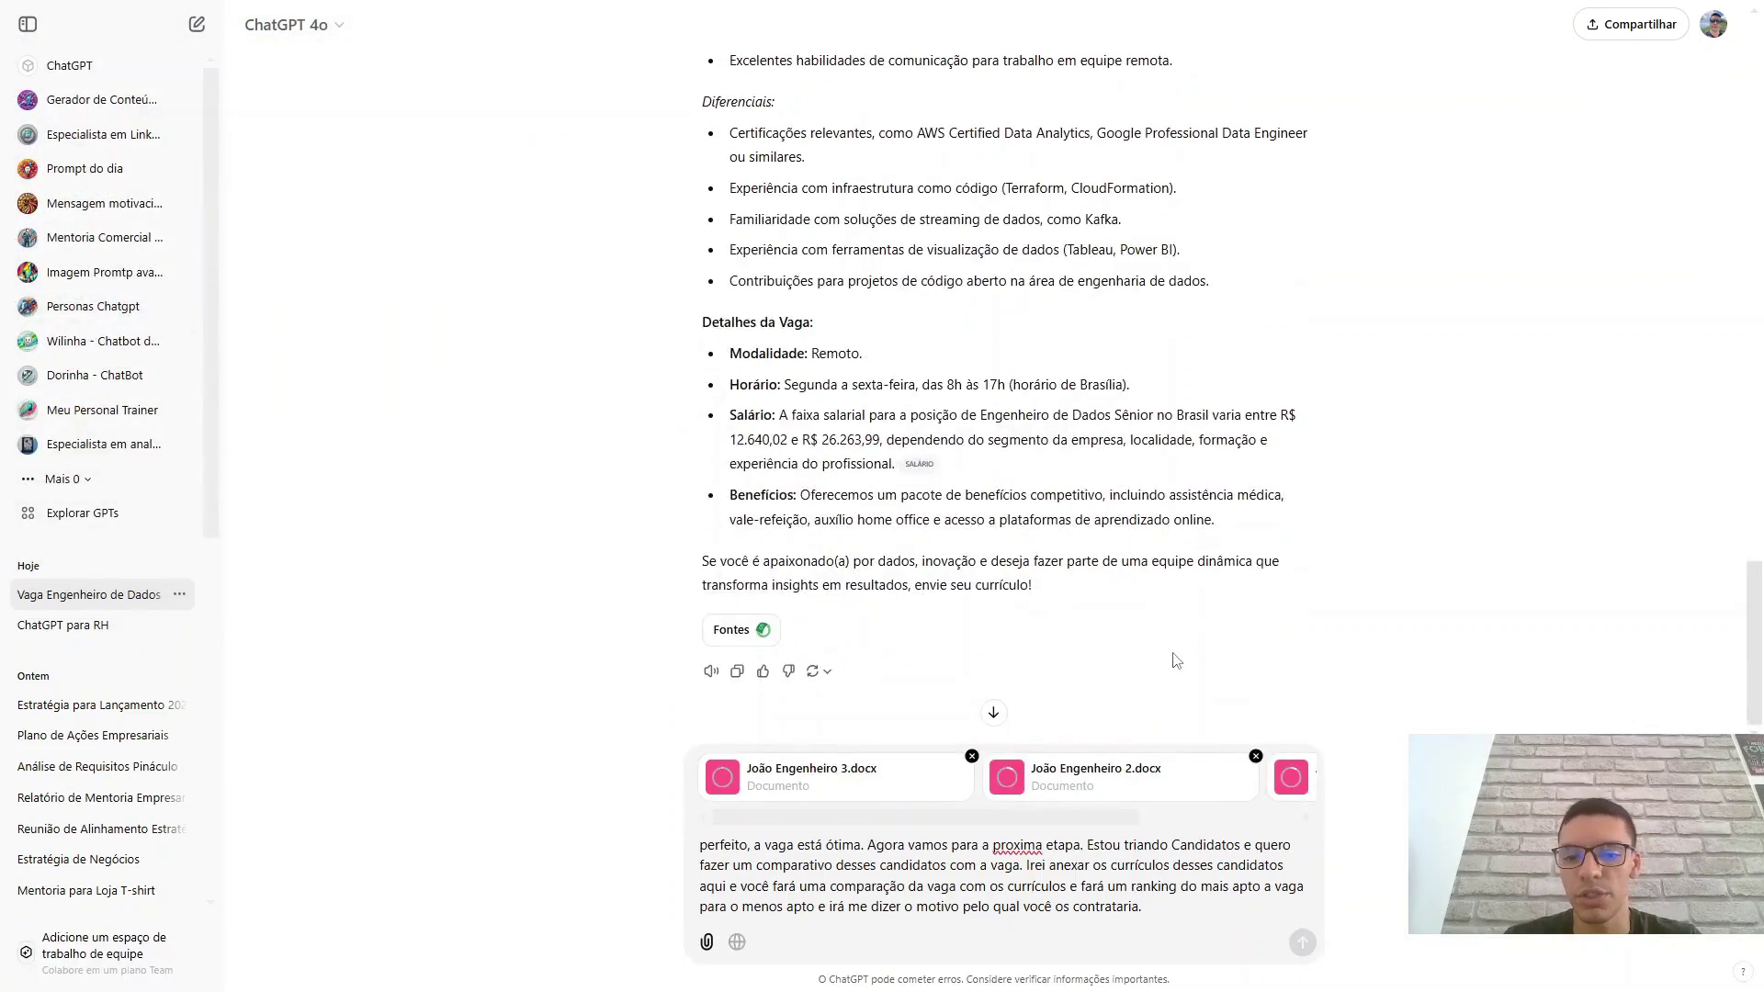
pyautogui.click(1303, 943)
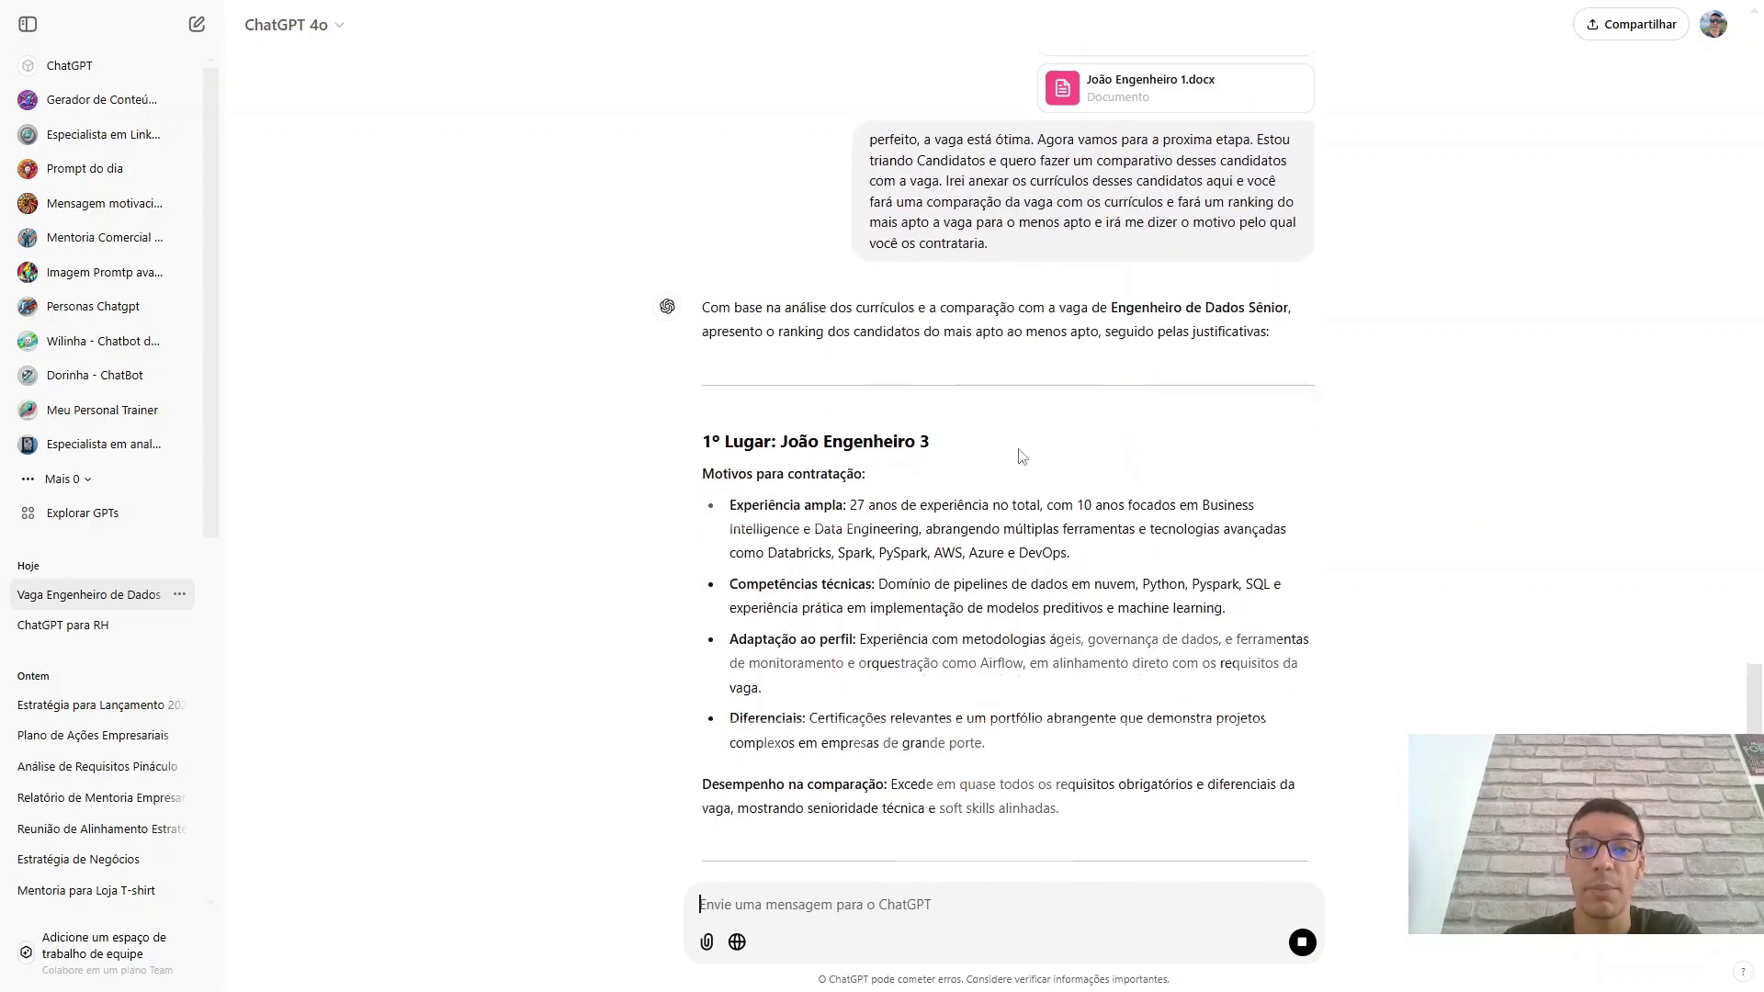
# Read the candidate ranking, examining the reasons for hiring each candidate and the concluding recommendations.
pyautogui.moveTo(930, 375); pyautogui.dragTo(798, 376)
pyautogui.scroll(4, 1139, 404)
pyautogui.scroll(-4, 797, 437)
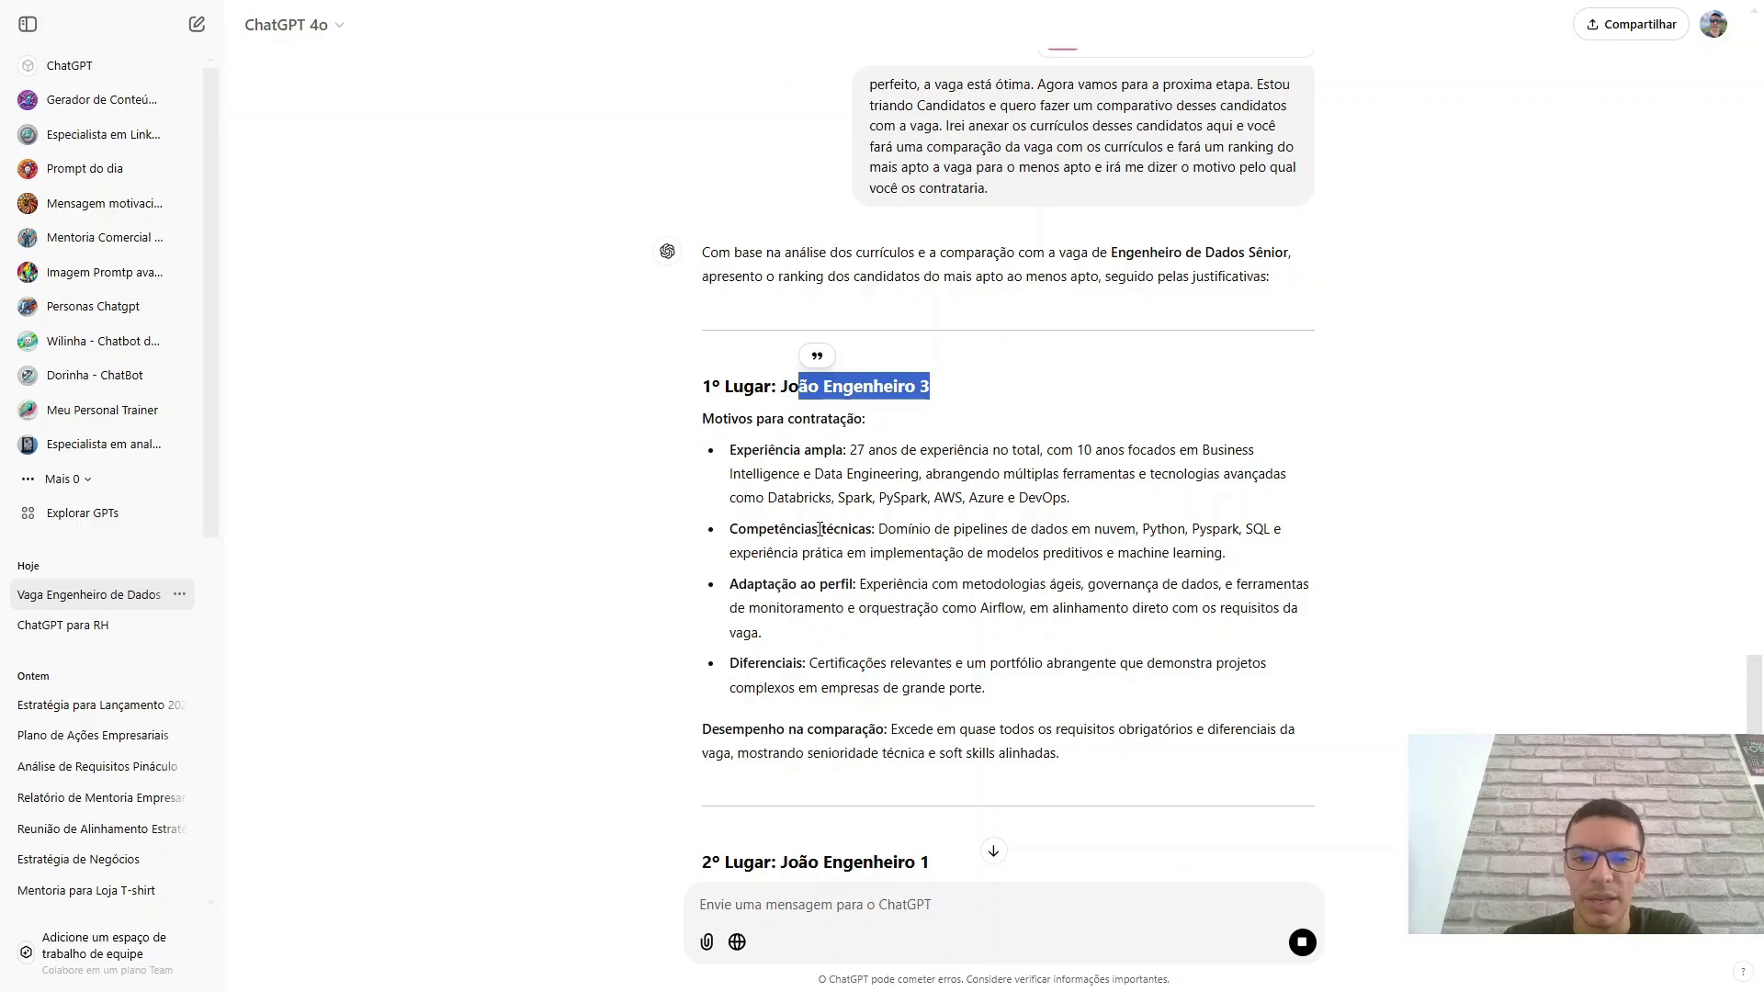
pyautogui.scroll(-1, 832, 588)
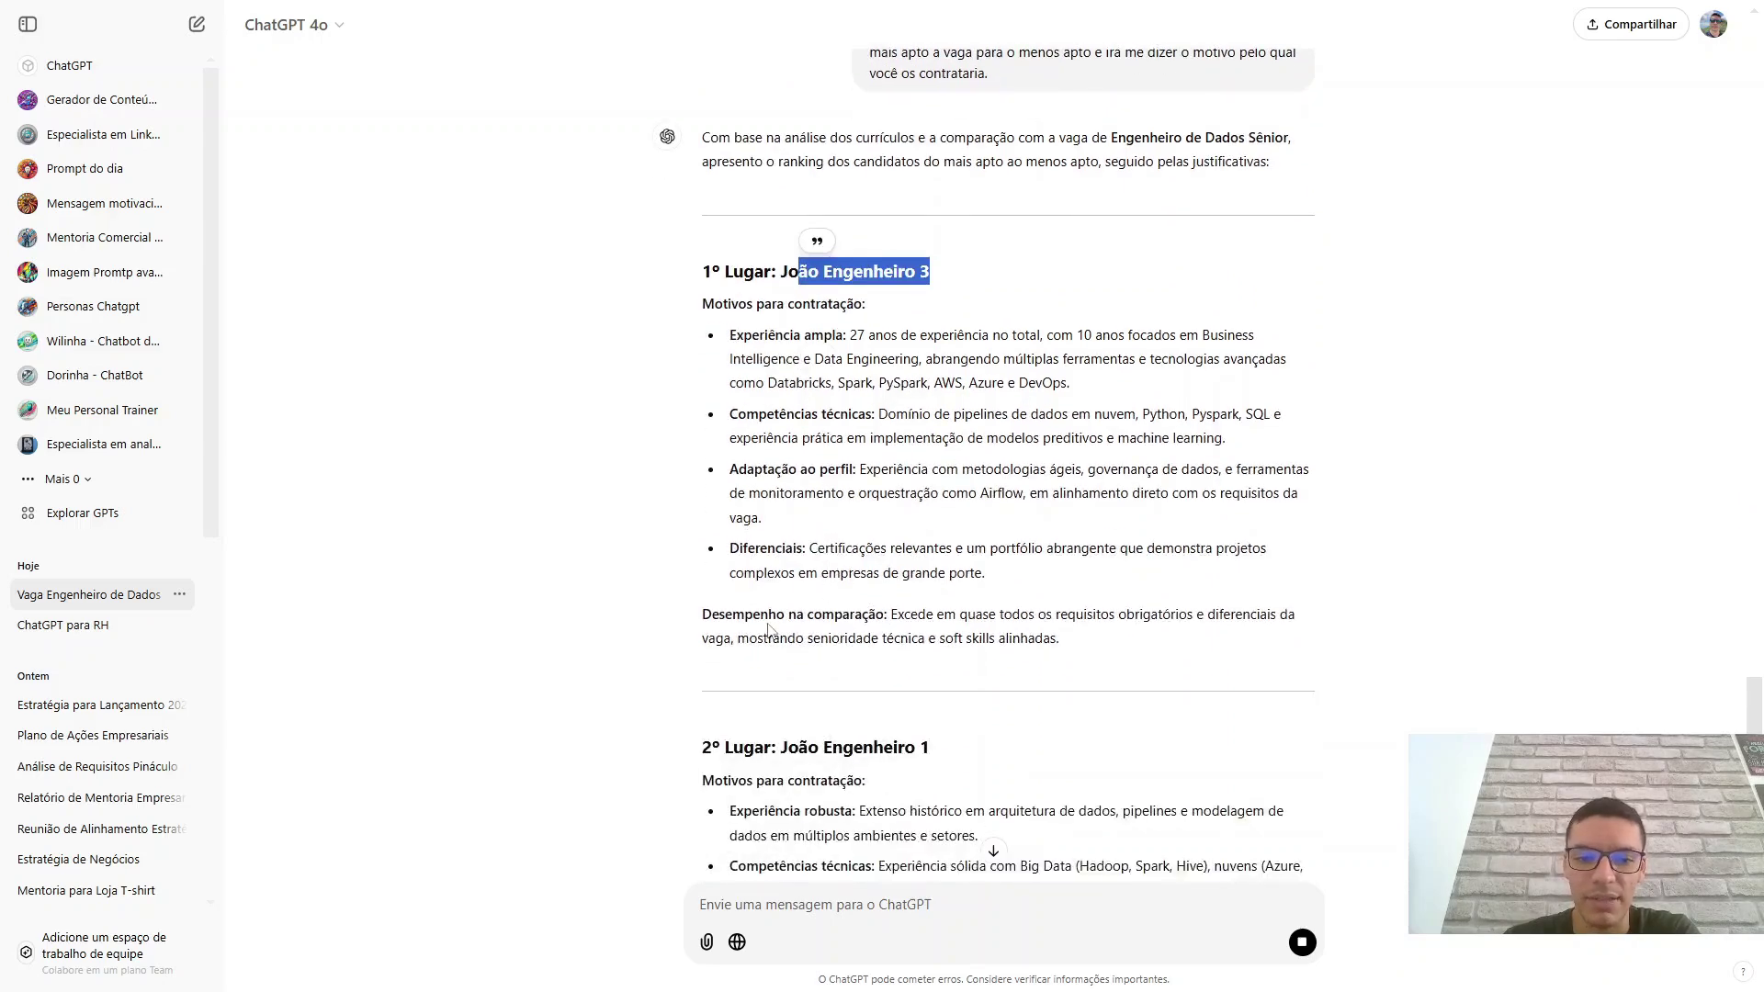
pyautogui.scroll(-1, 826, 642)
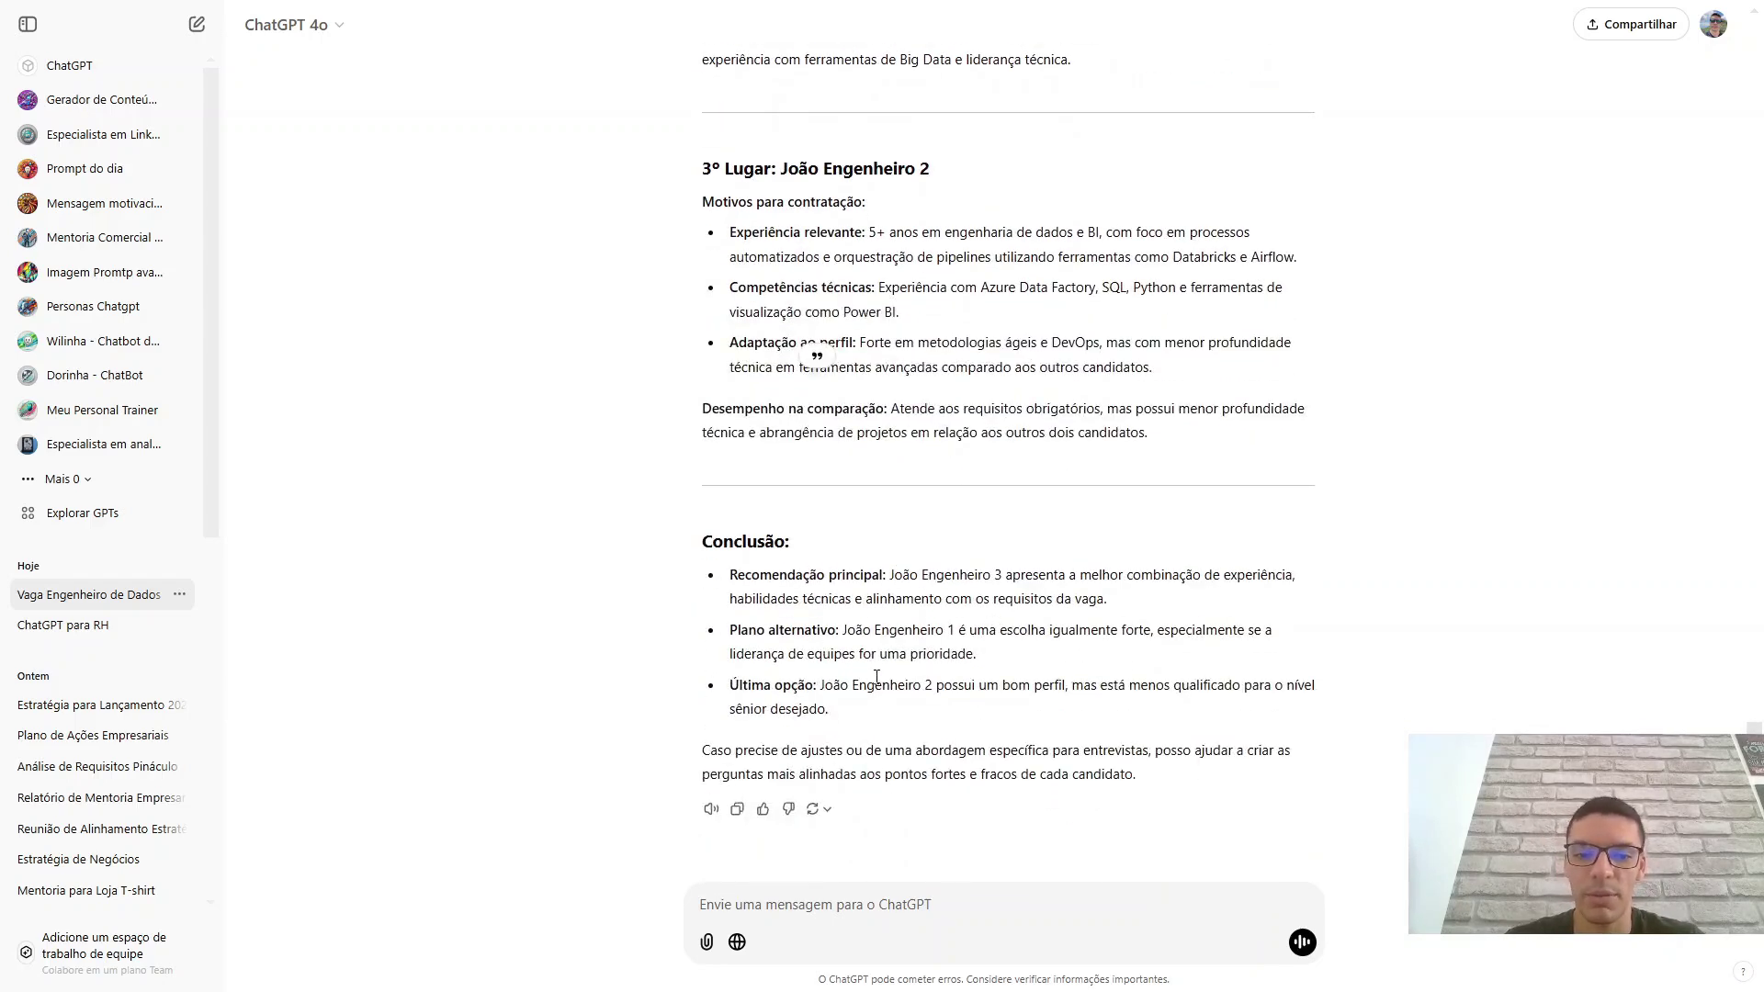
pyautogui.scroll(5, 1339, 489)
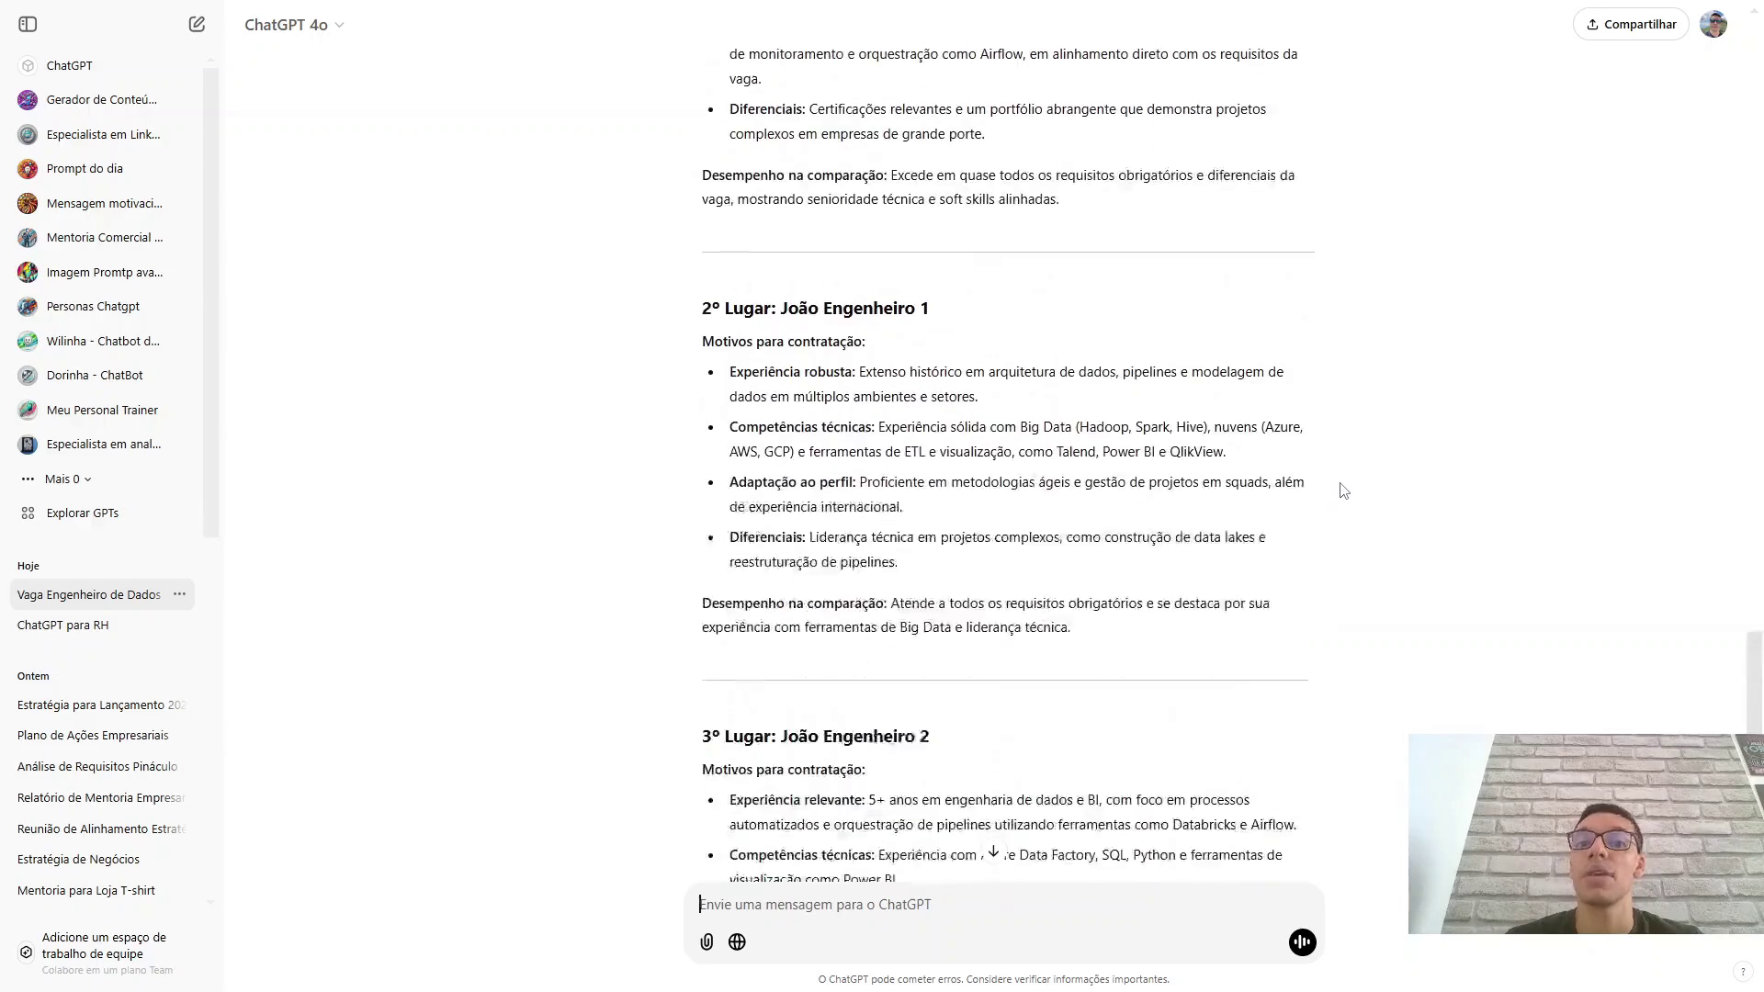
pyautogui.scroll(-5, 1340, 489)
# Begin a new message with "agora eu quero que você me traga os pontos positivos e as oportunidades de cada um.".
pyautogui.write('agora eu que')
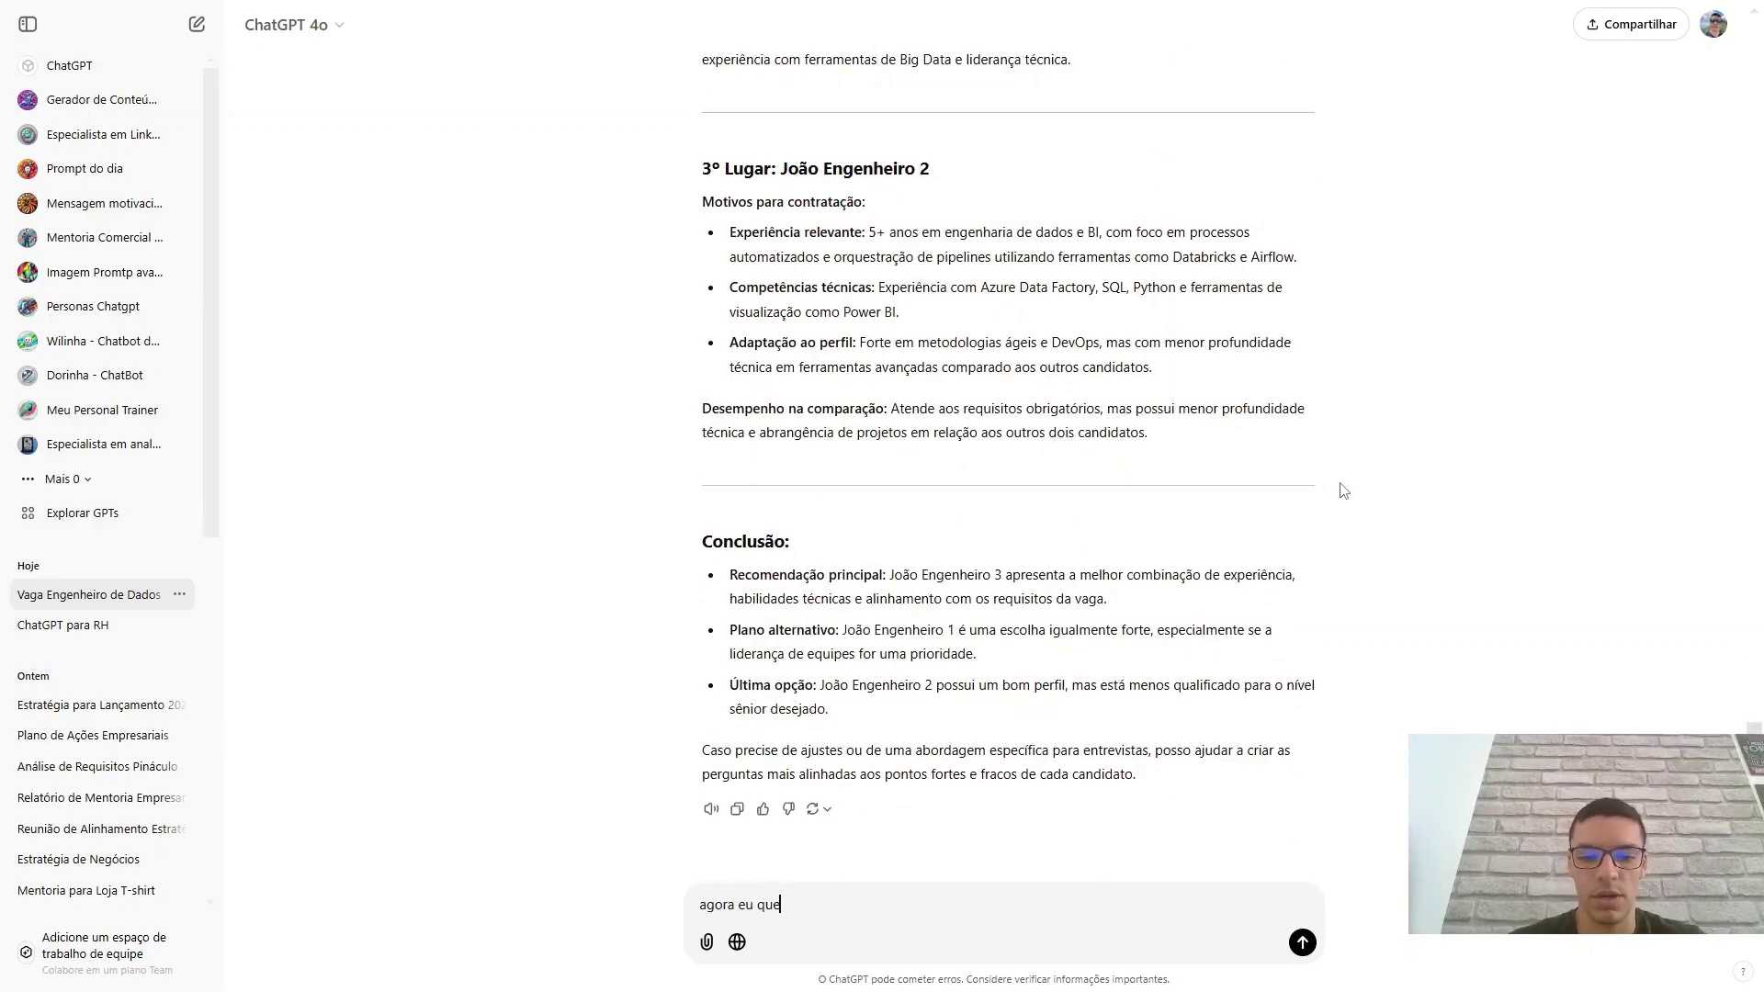
pyautogui.write('ro que voc')
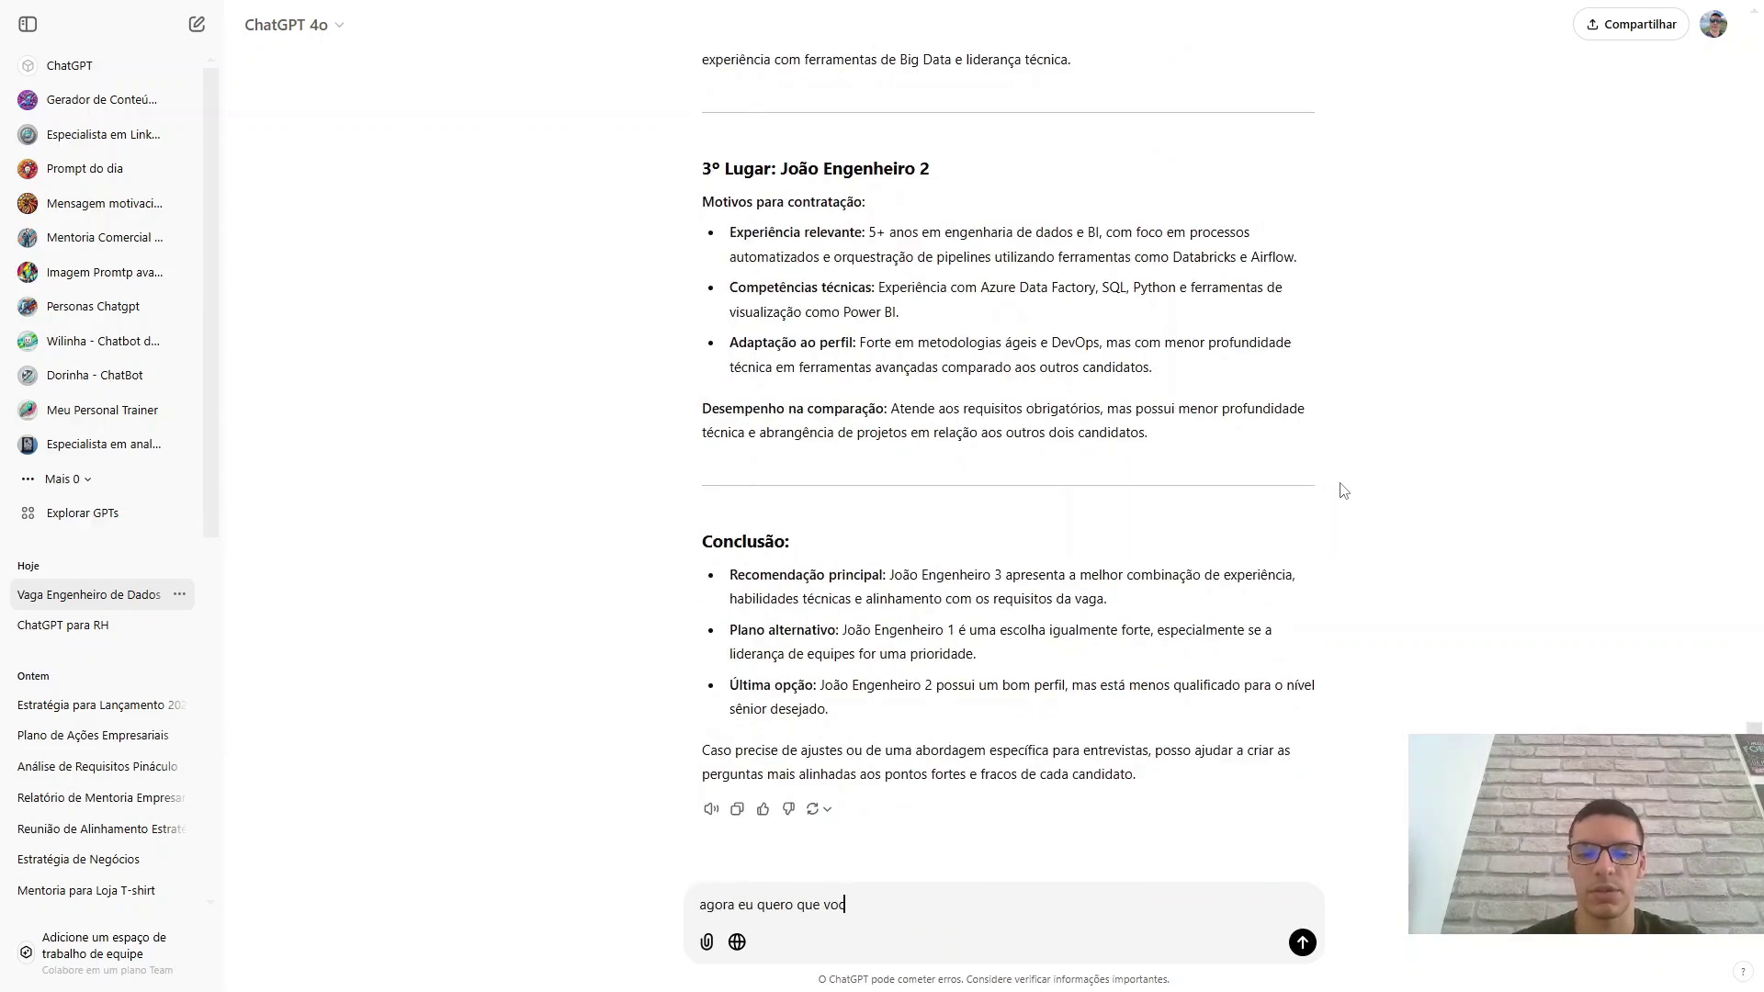
pyautogui.write('ê faç')
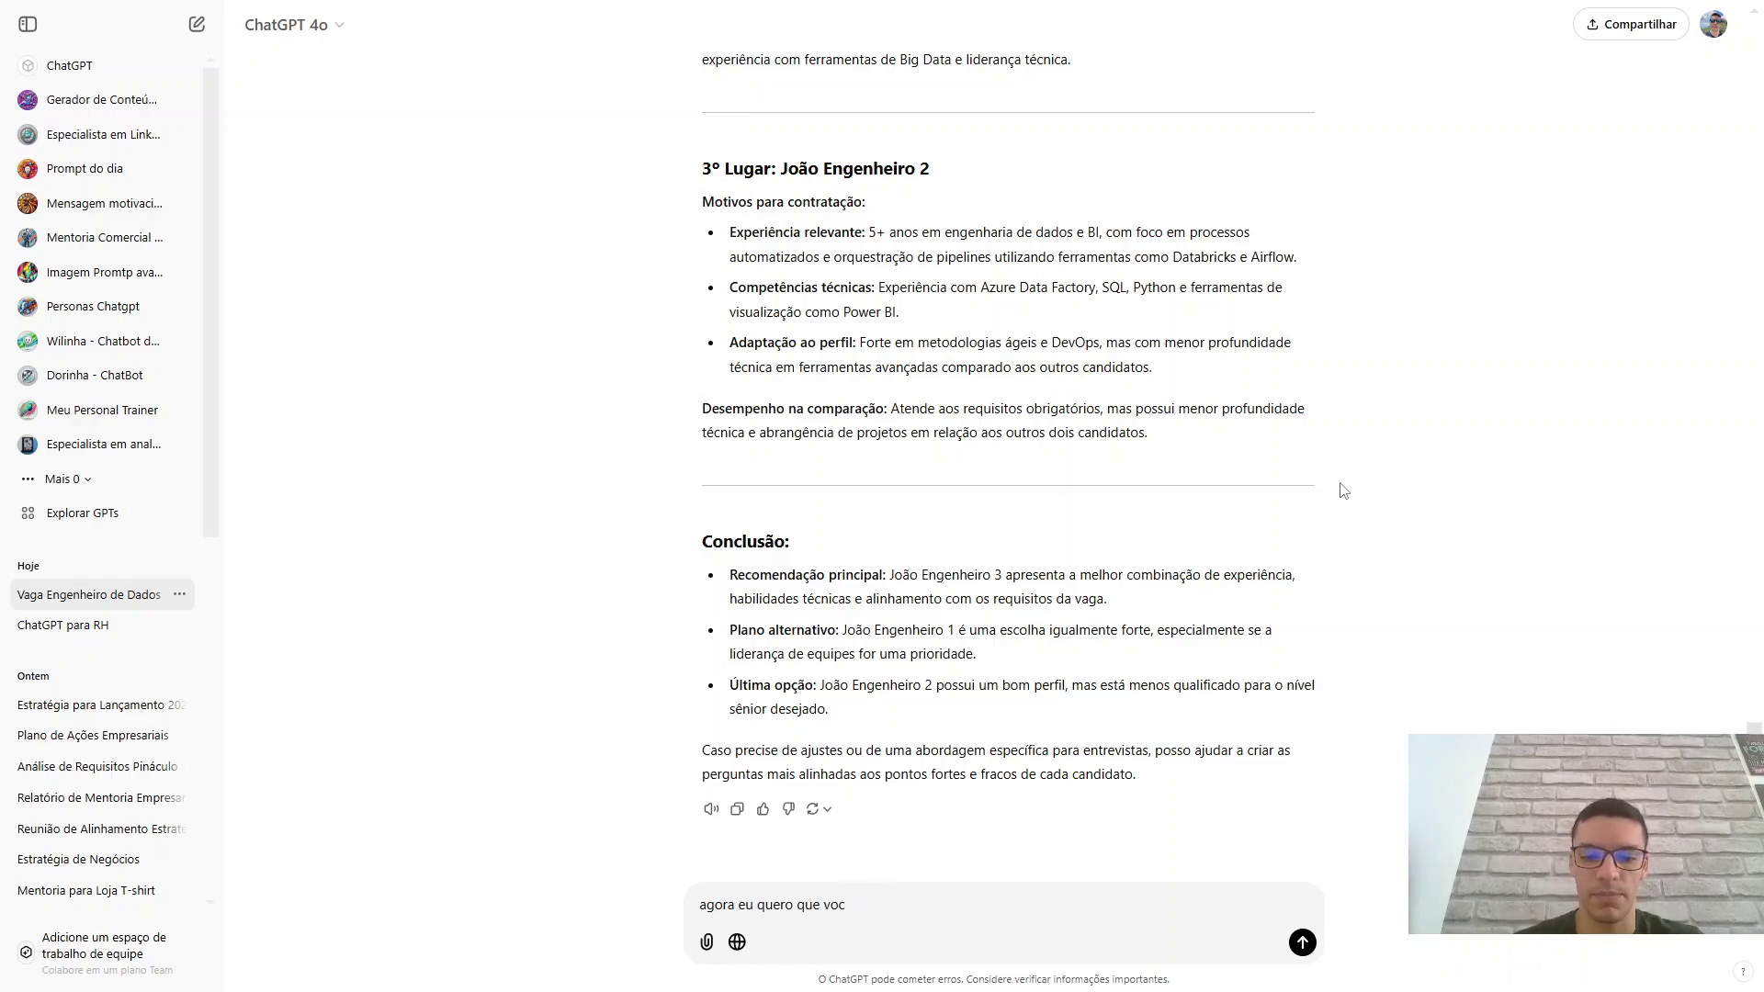
pyautogui.write('ê me traga os pontos')
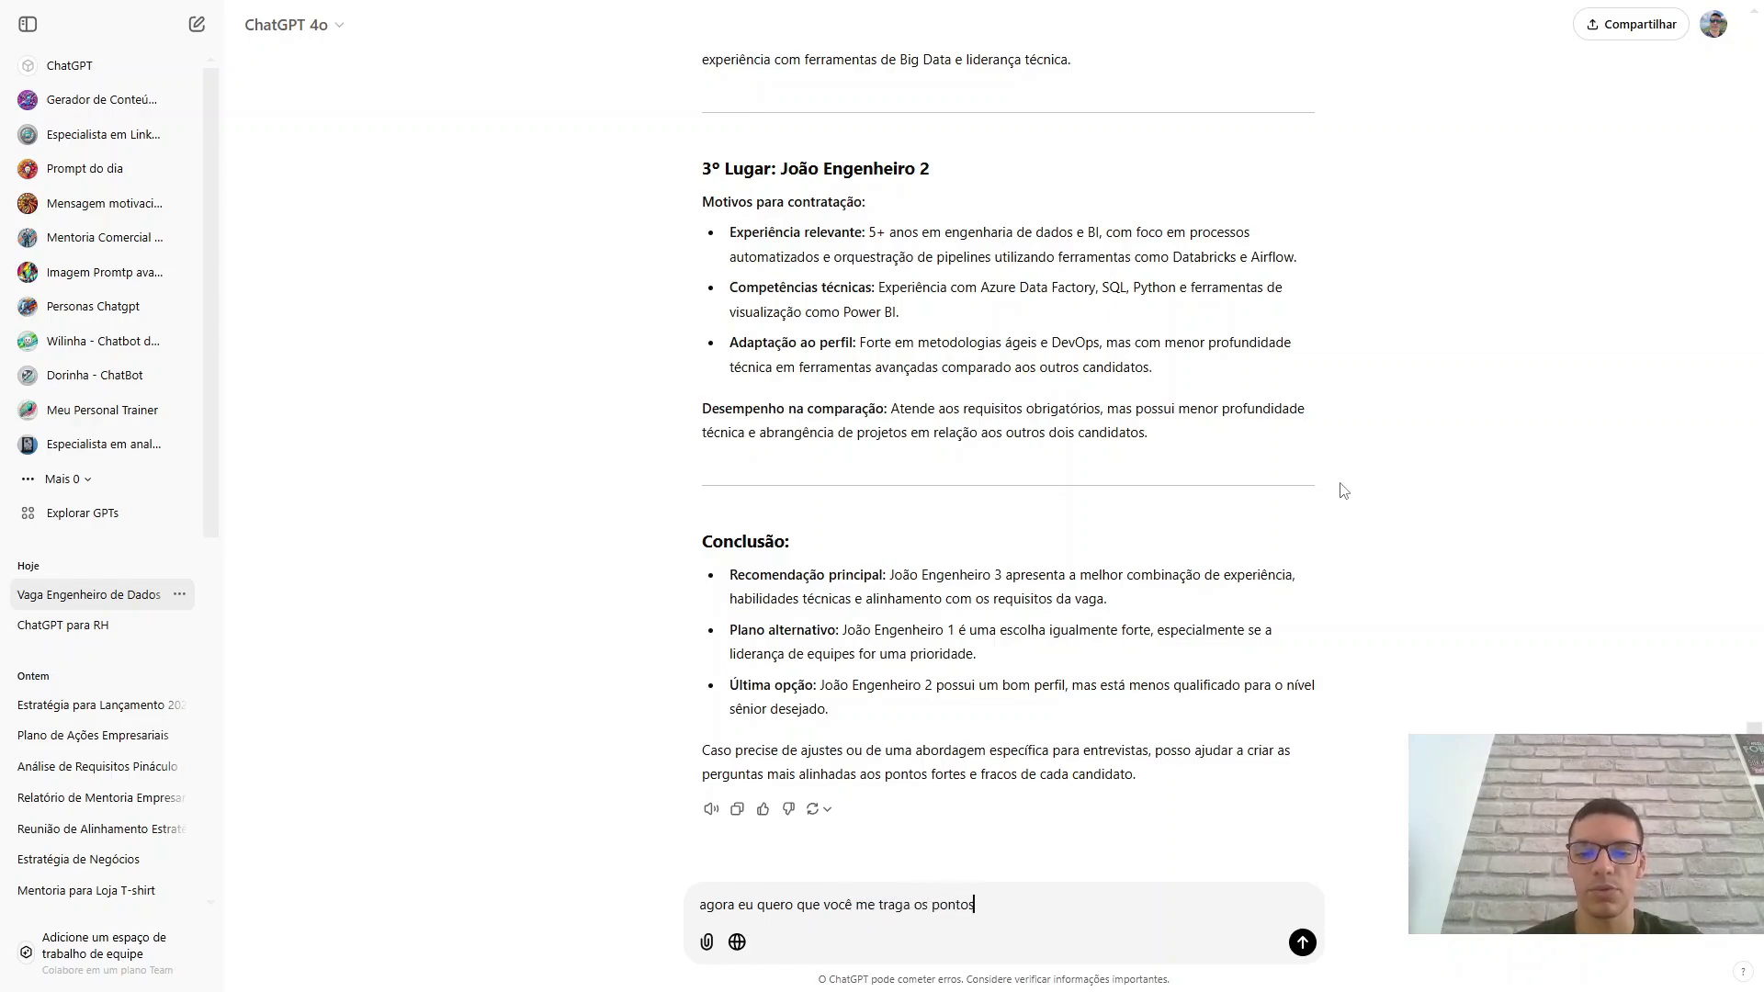
pyautogui.write(' positivos e as o')
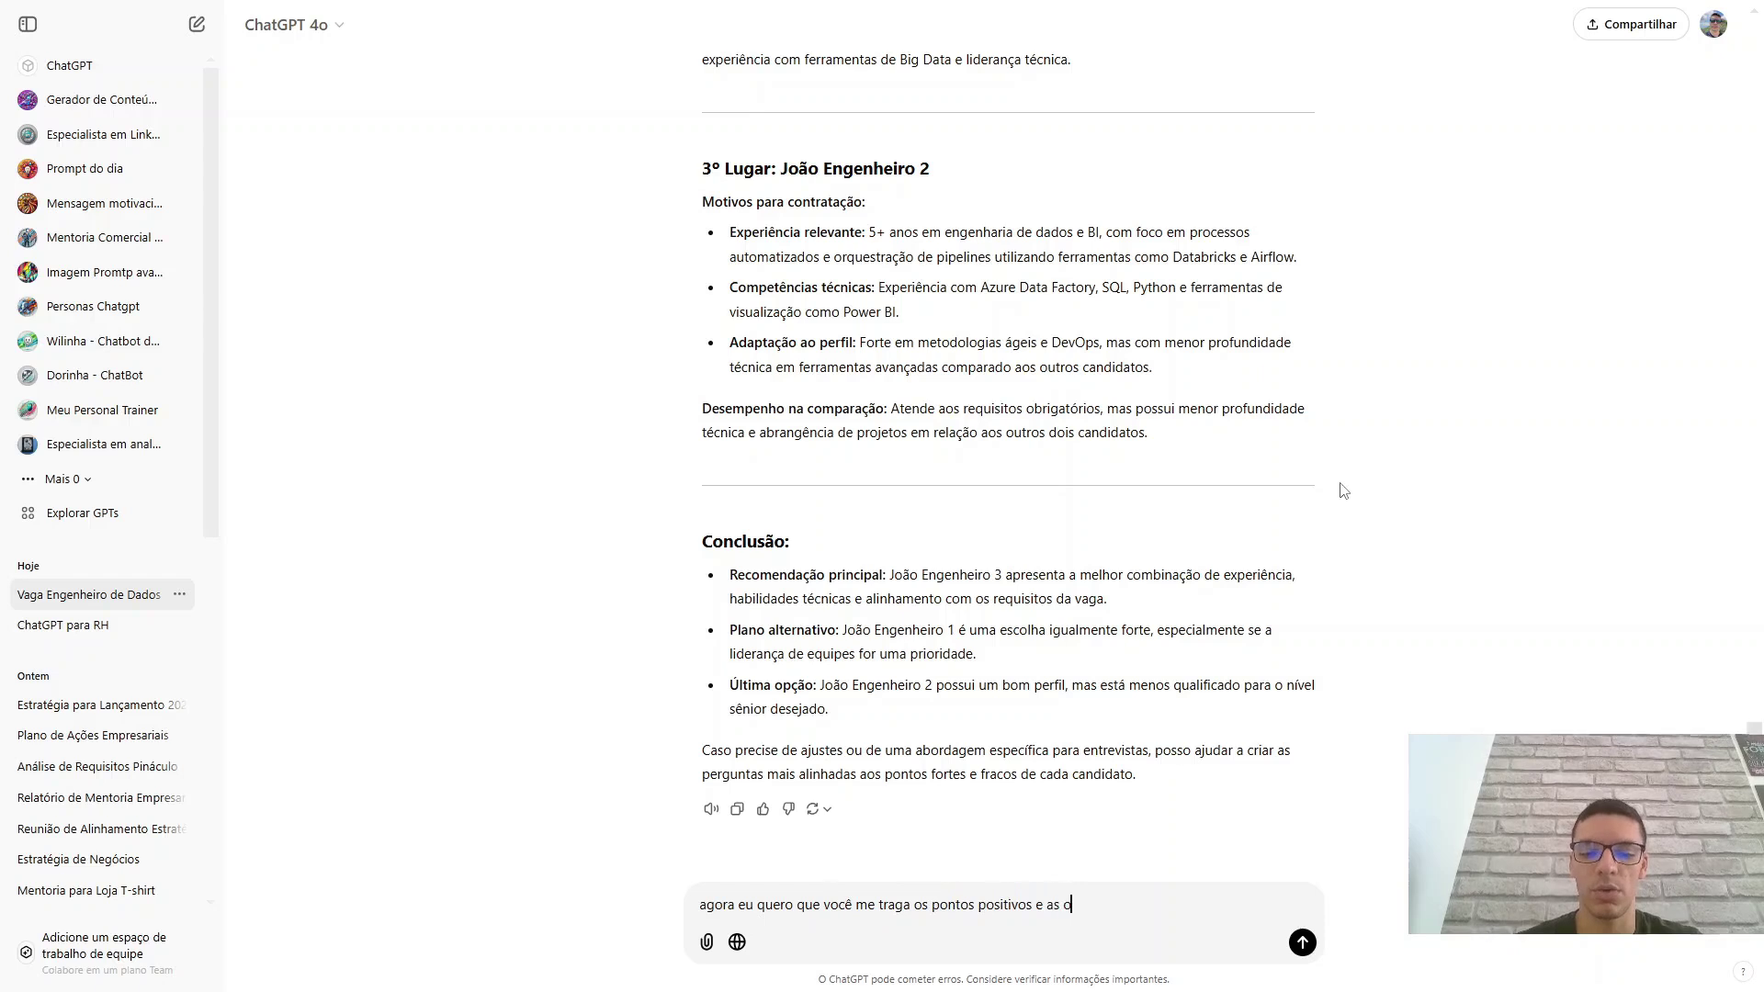
pyautogui.write('portunidades de cada ')
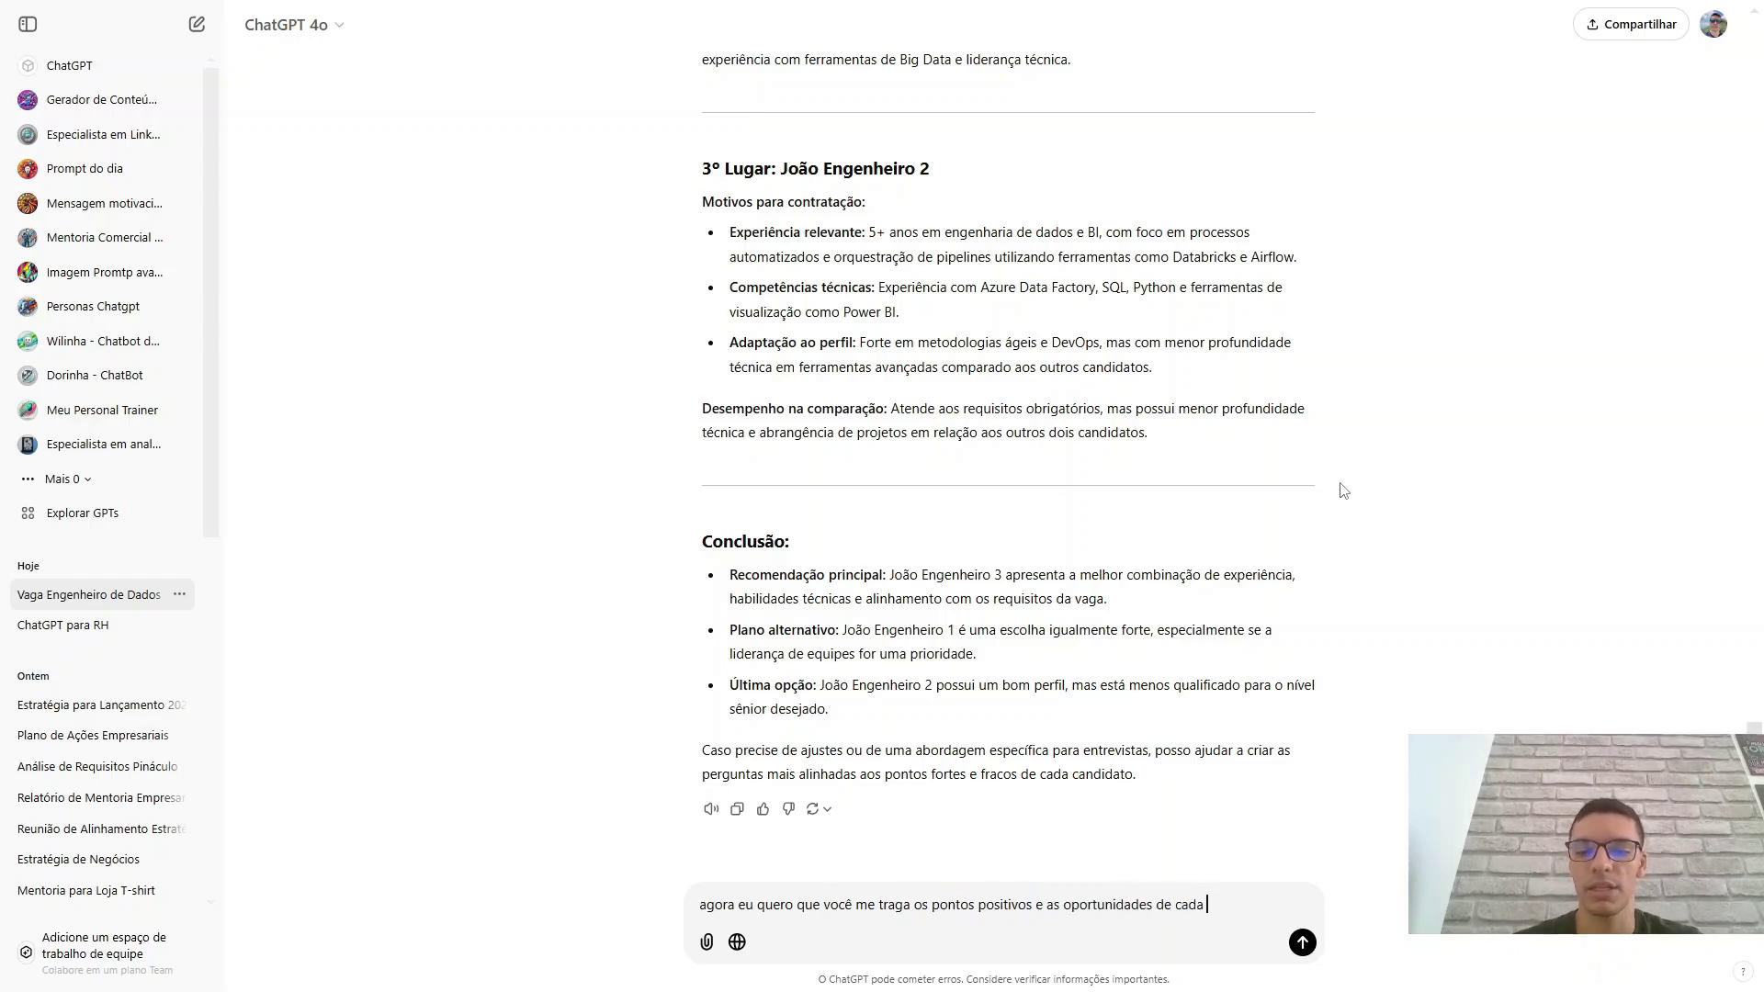
pyautogui.write('um. Em seguei')
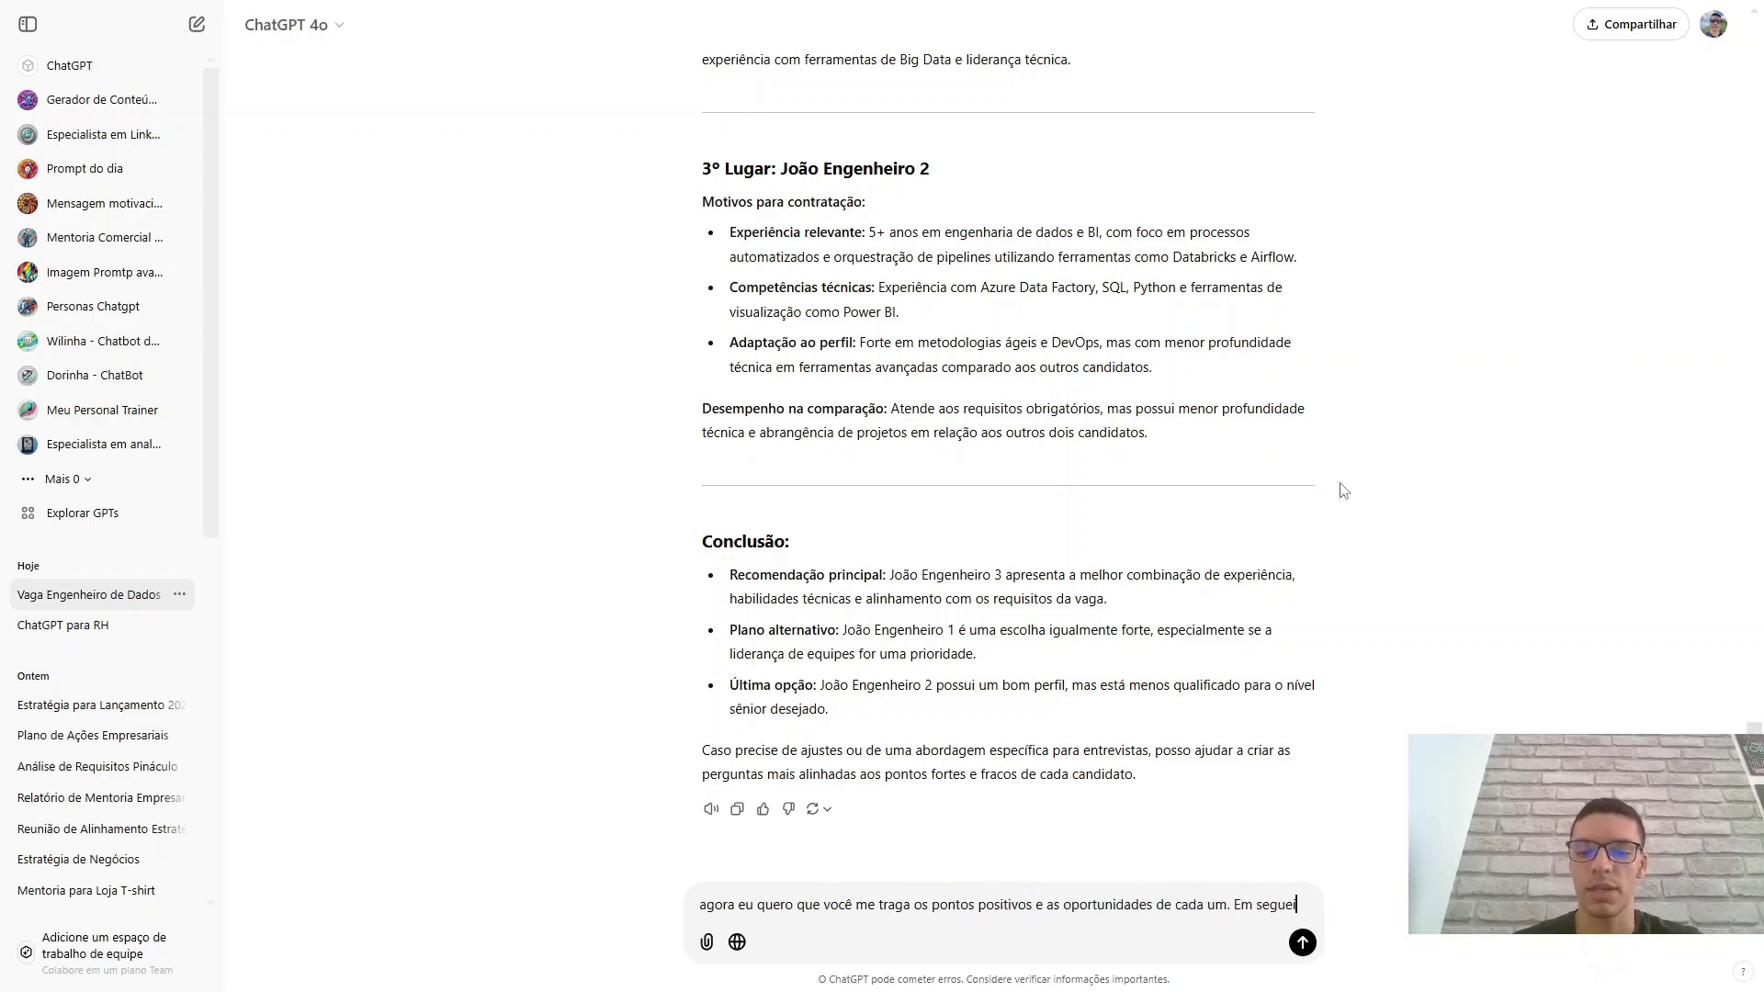
# Complete the message with "Em seguida, me diga quais perguntas eu devo fazer na entrevista com eles" and send it.
pyautogui.press('BackSpace')
pyautogui.press('BackSpace')
pyautogui.write('ida,')
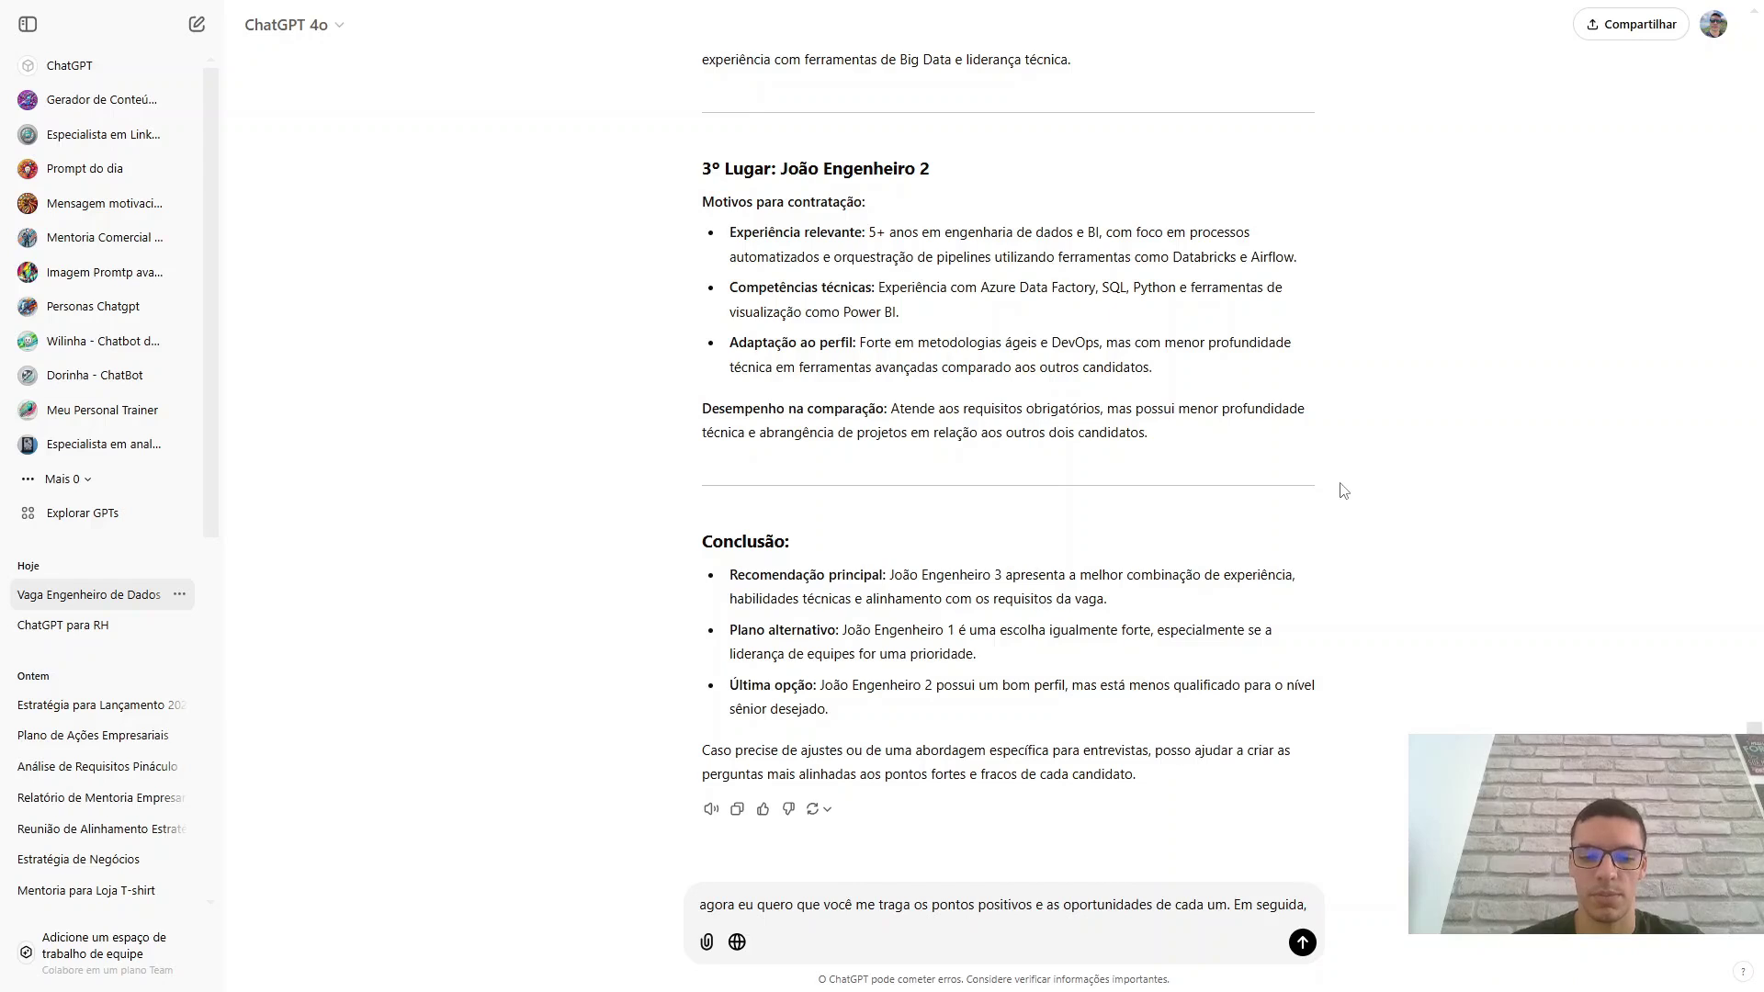
pyautogui.write(' me diga quais pergun')
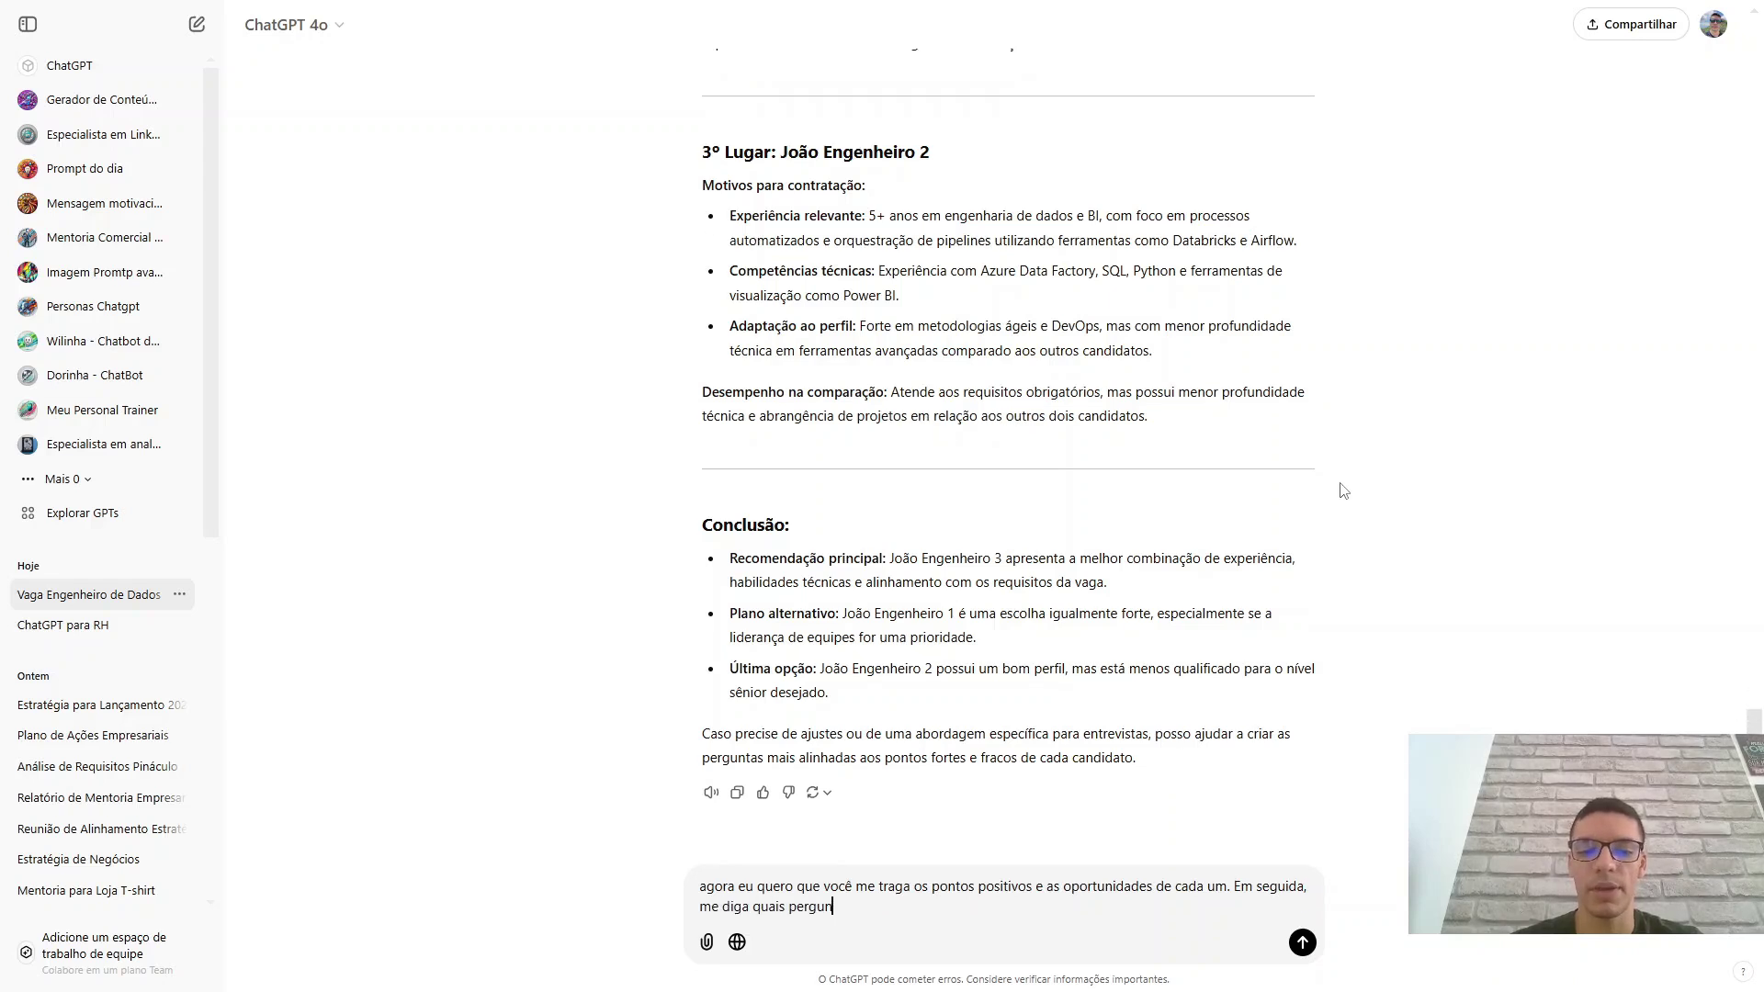
pyautogui.write('tas eu devo fazer na ')
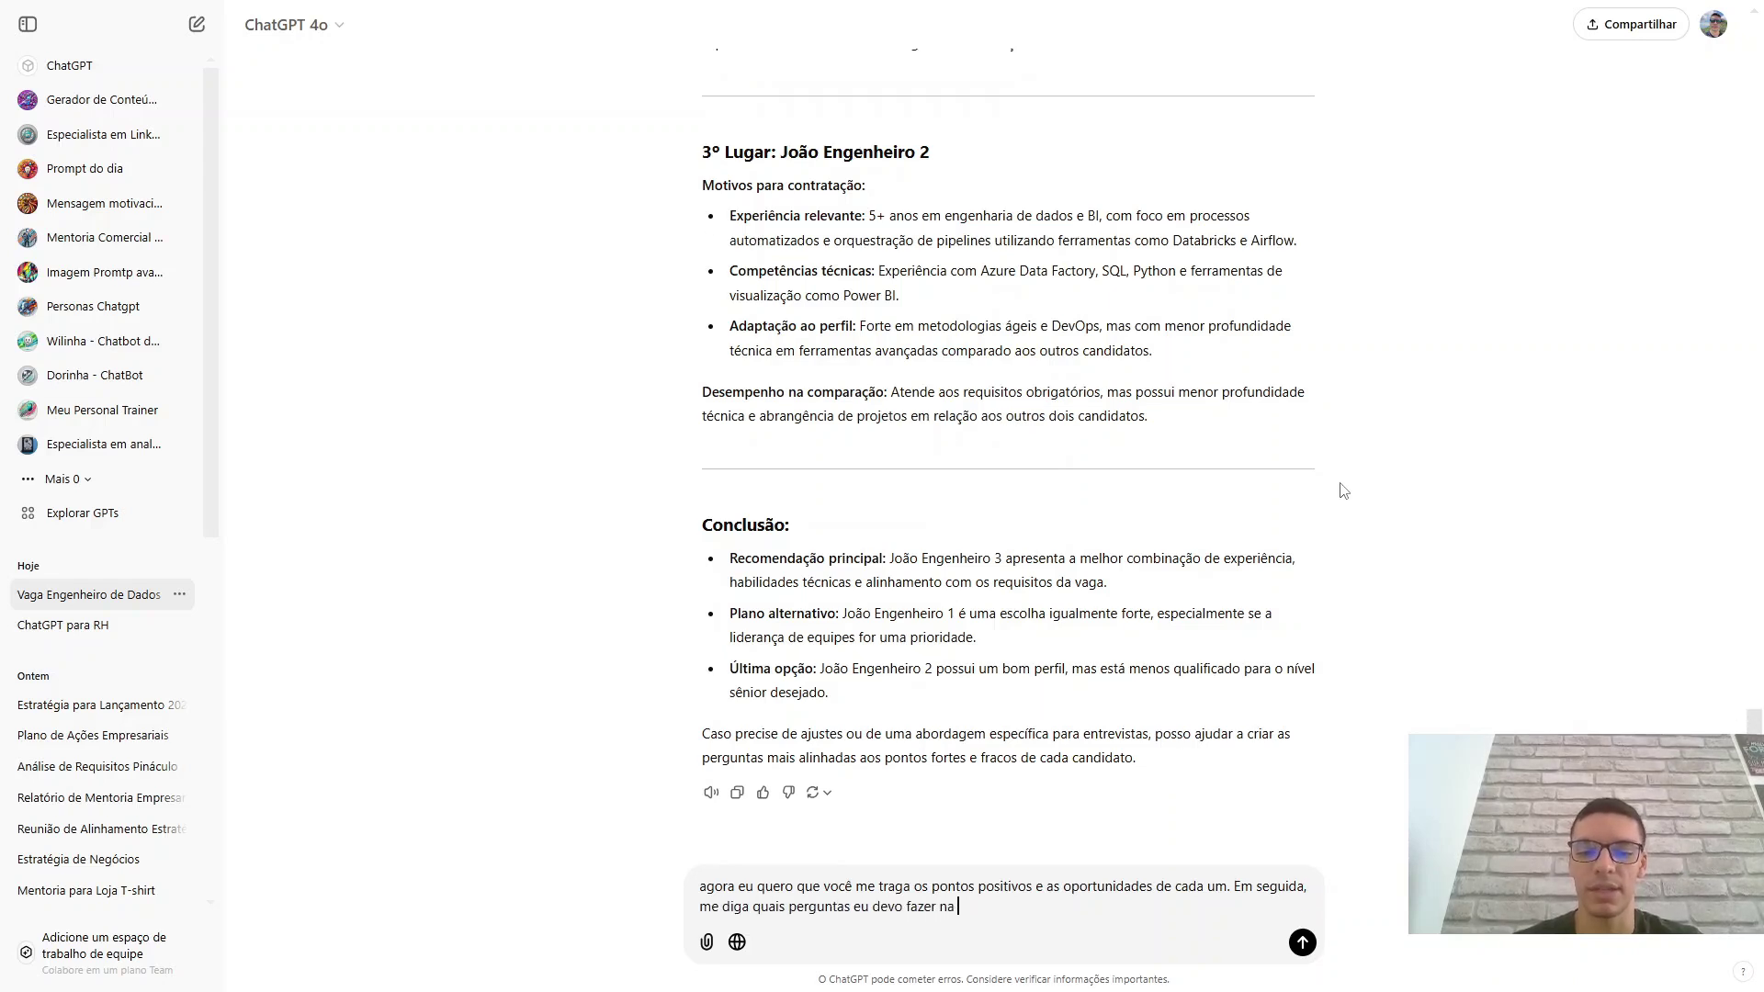
pyautogui.write('entrevista c')
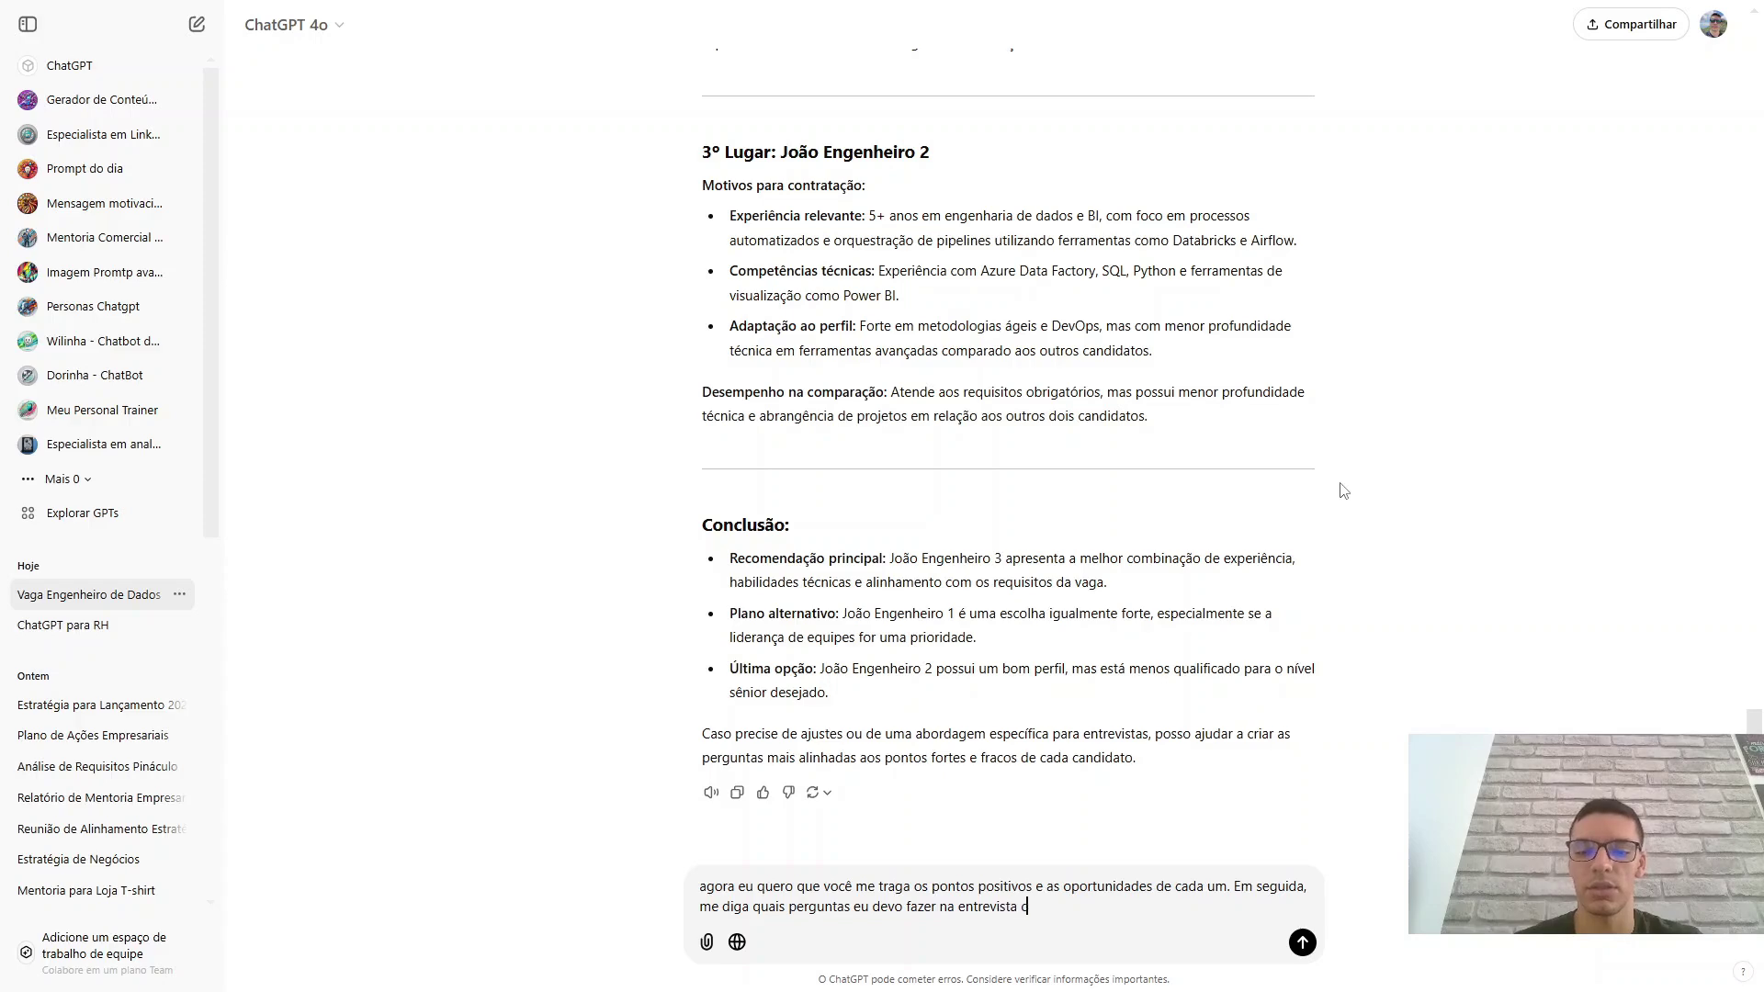
pyautogui.write('om eles')
pyautogui.press('Return')
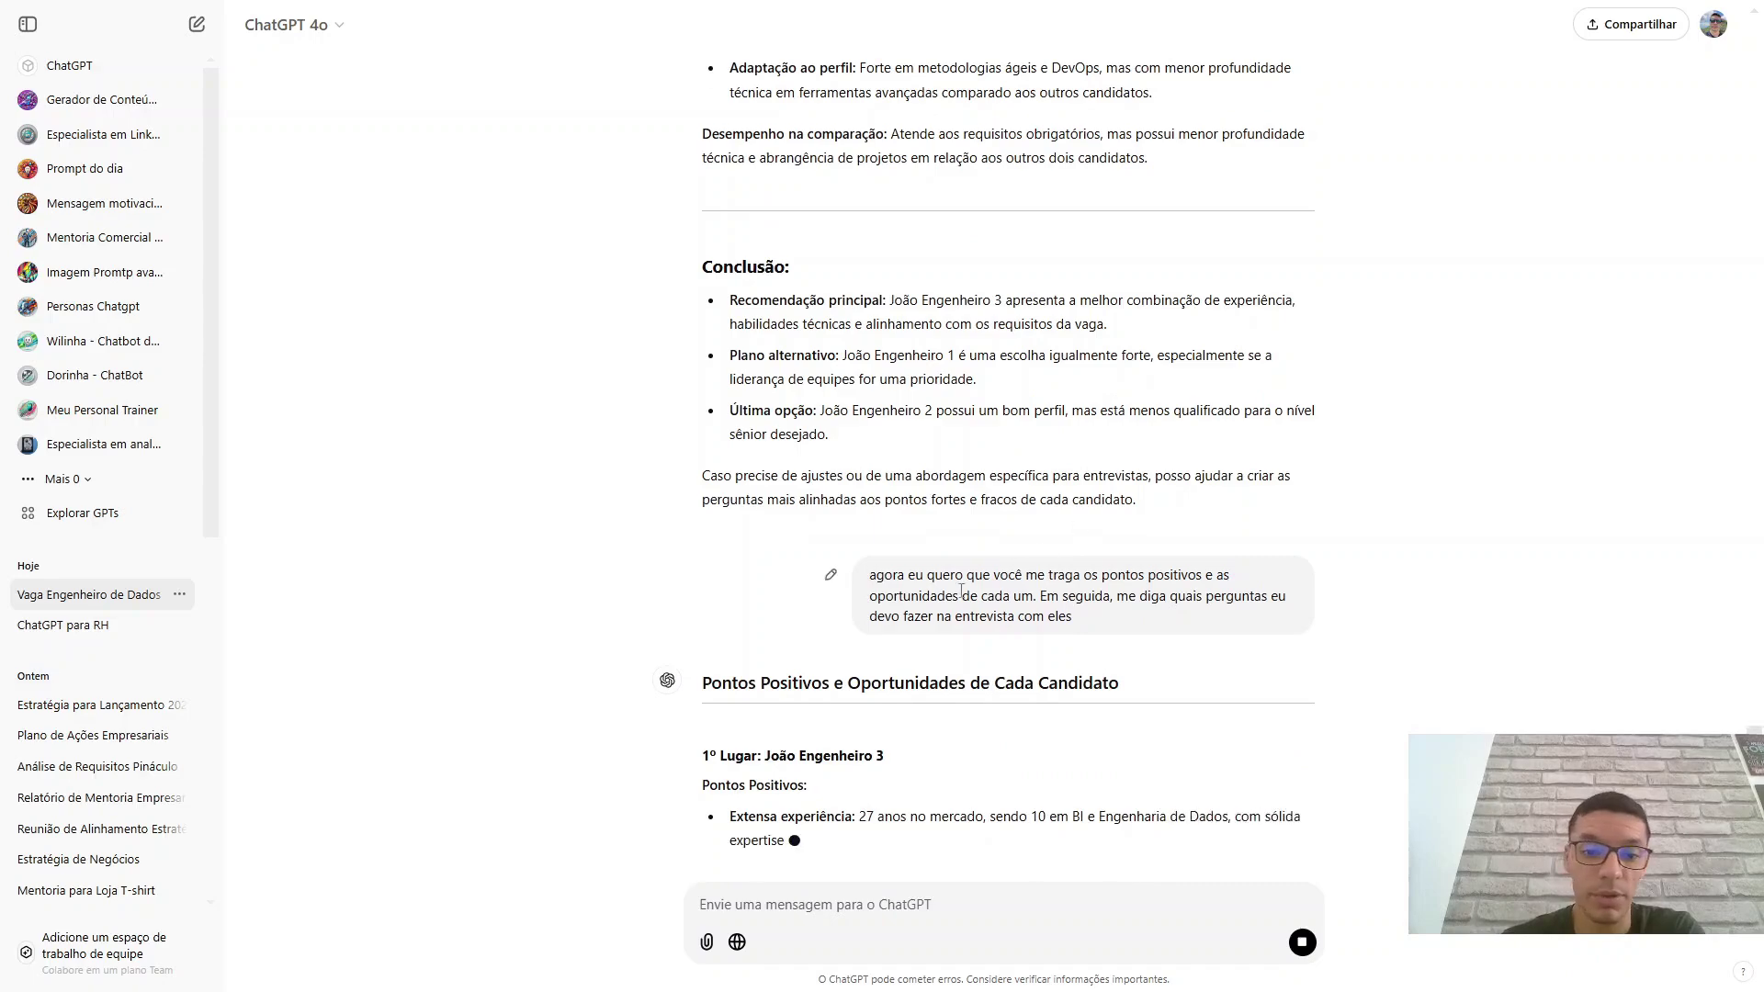
# Examine the first-place candidate's experience in the earlier ranking and the strengths and opportunities listed in the new reply.
pyautogui.scroll(15, 919, 478)
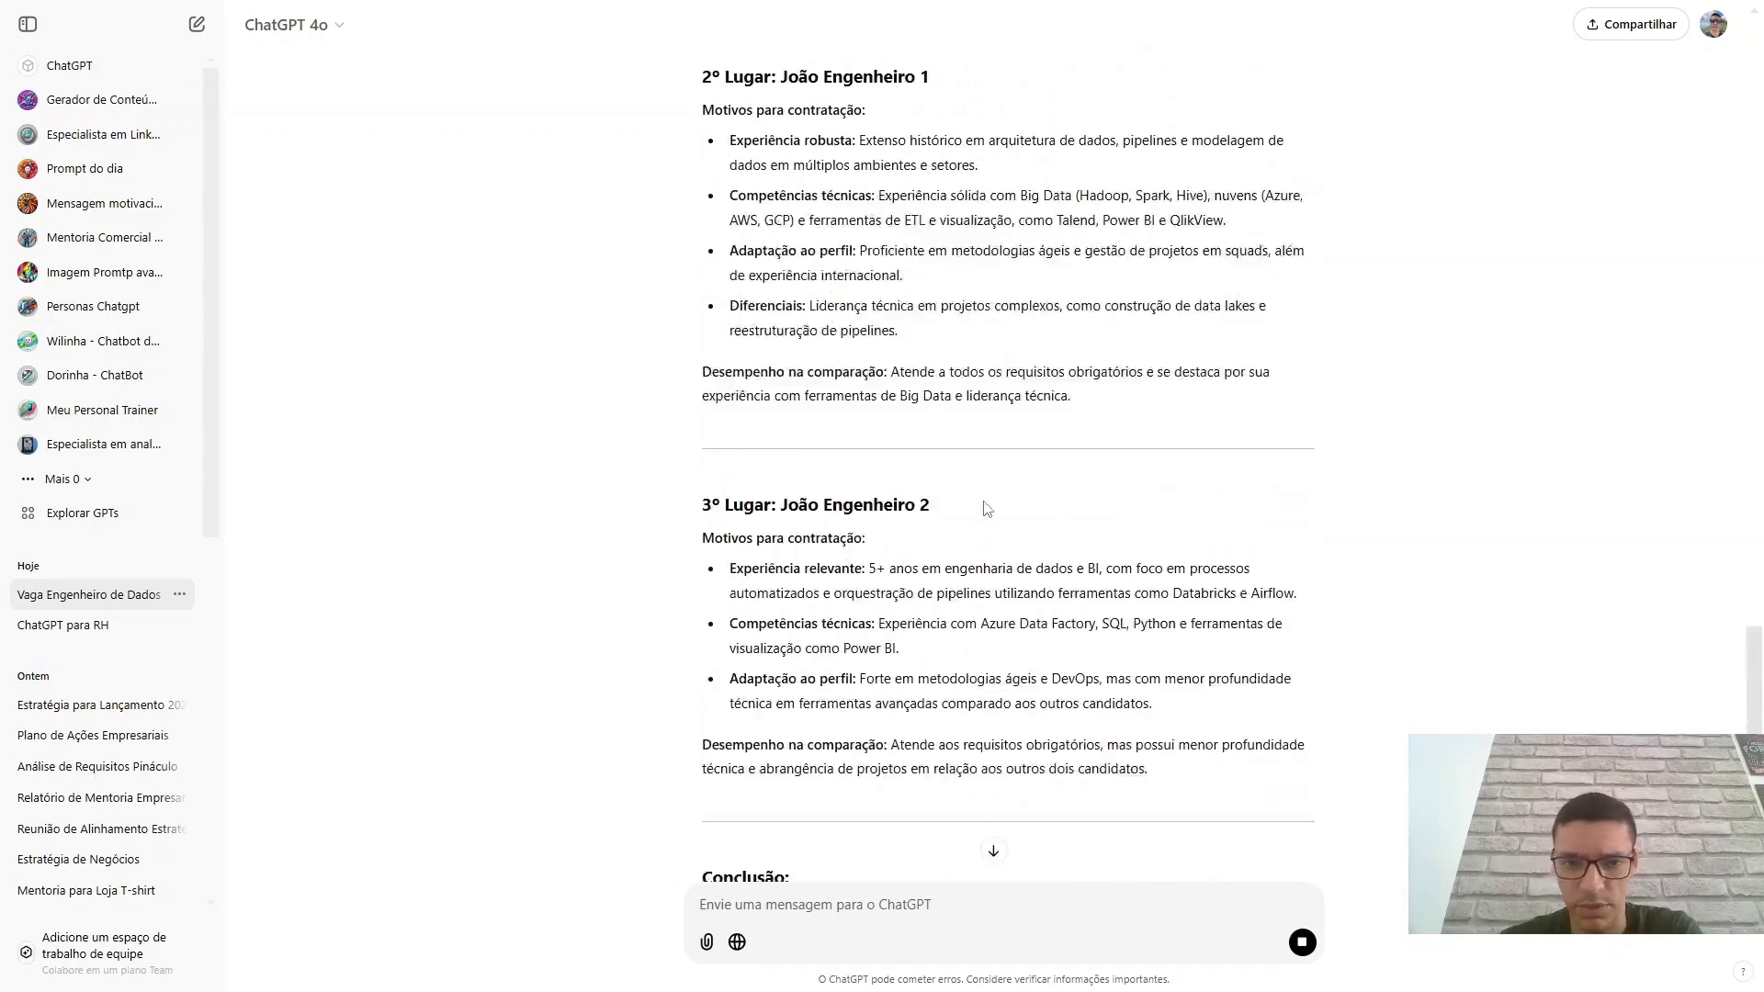
pyautogui.moveTo(817, 241); pyautogui.dragTo(926, 287)
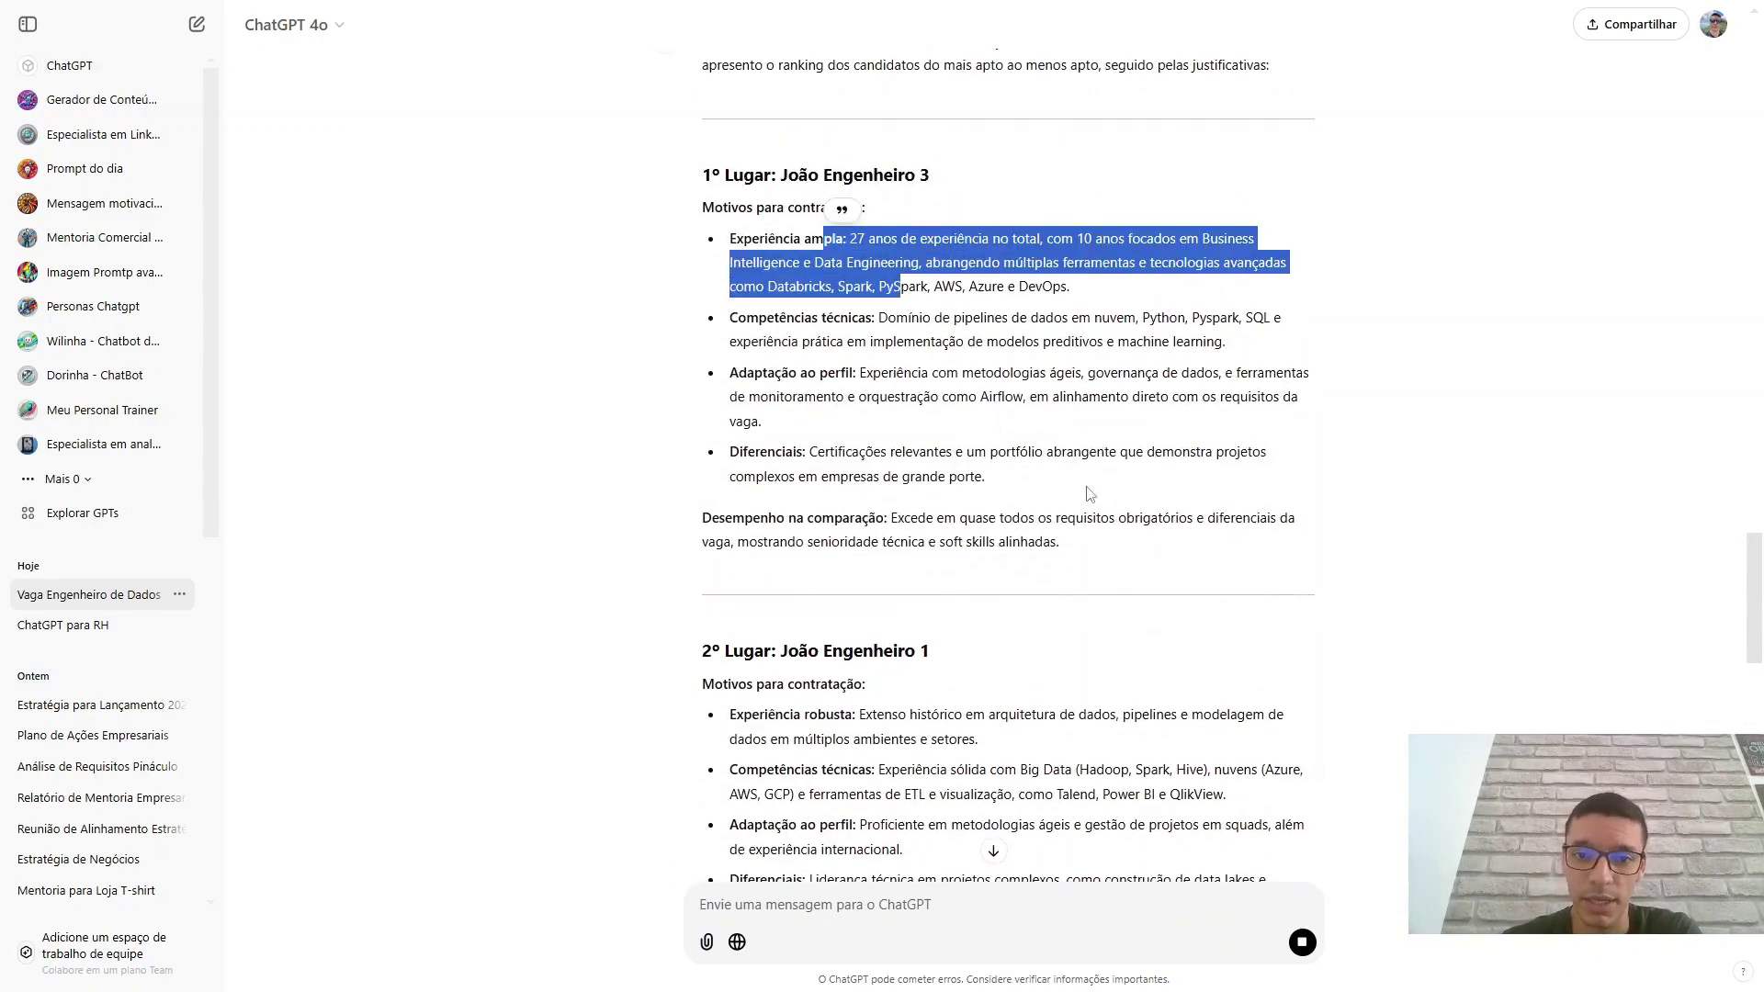
pyautogui.scroll(-15, 1081, 551)
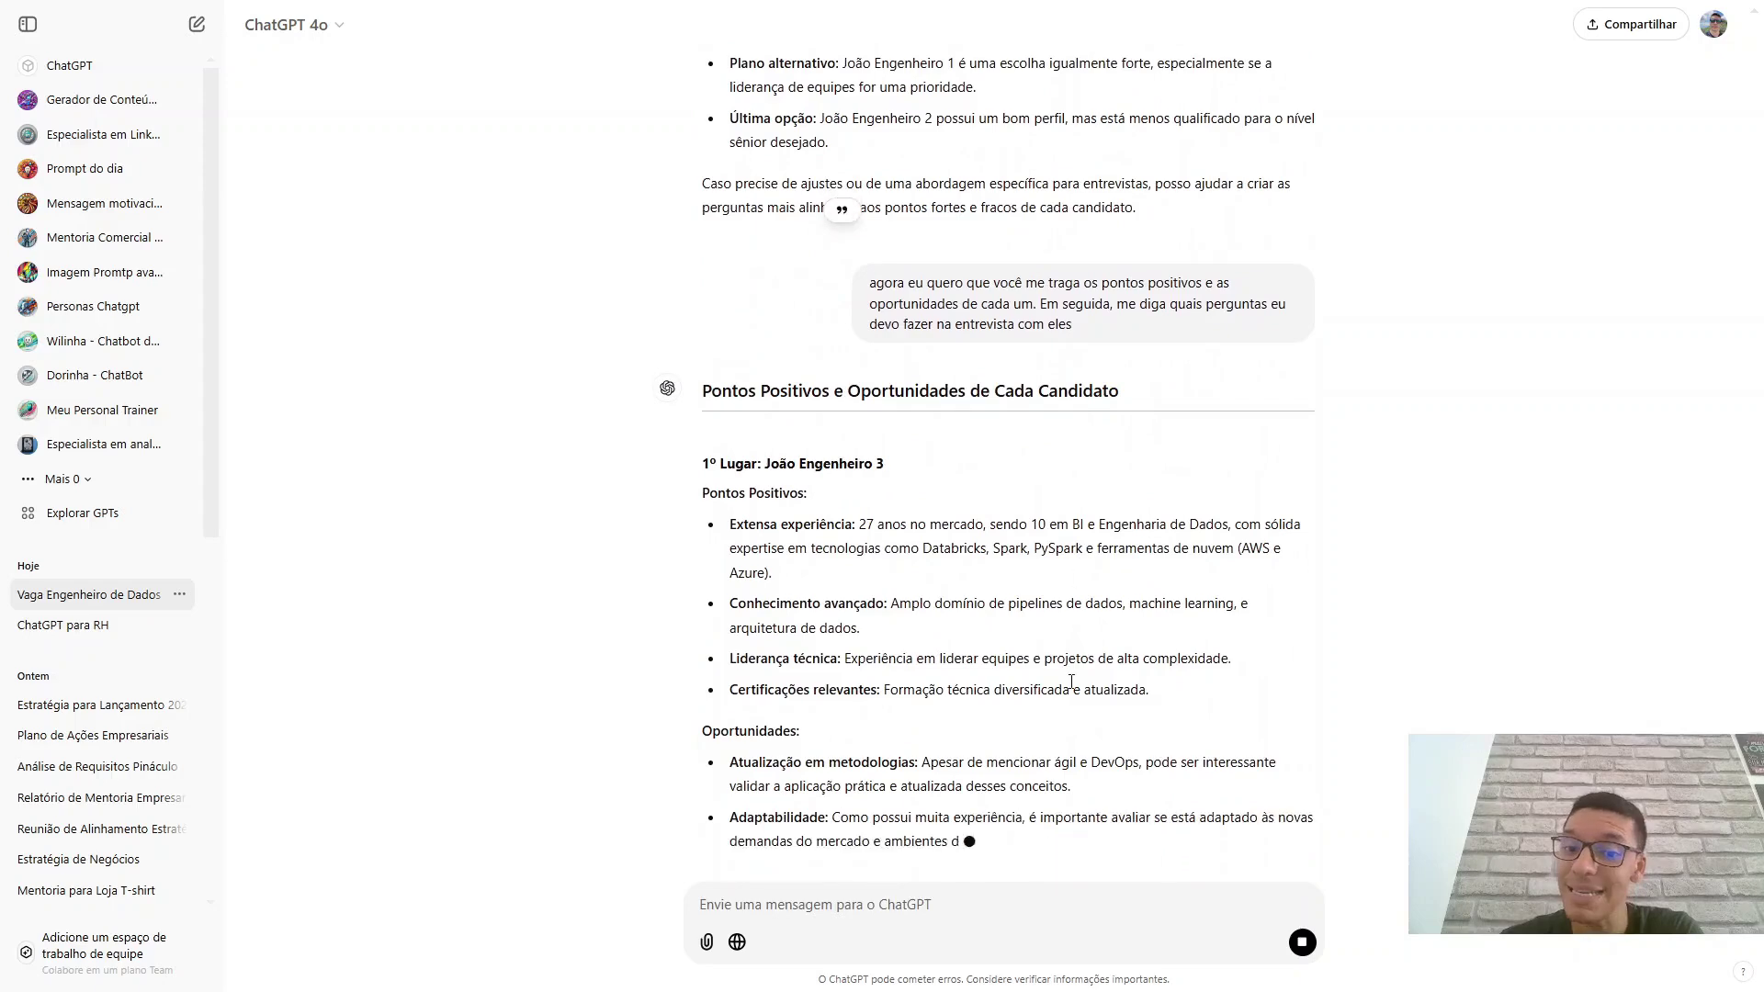
pyautogui.moveTo(1073, 675); pyautogui.dragTo(774, 562)
pyautogui.click(931, 576)
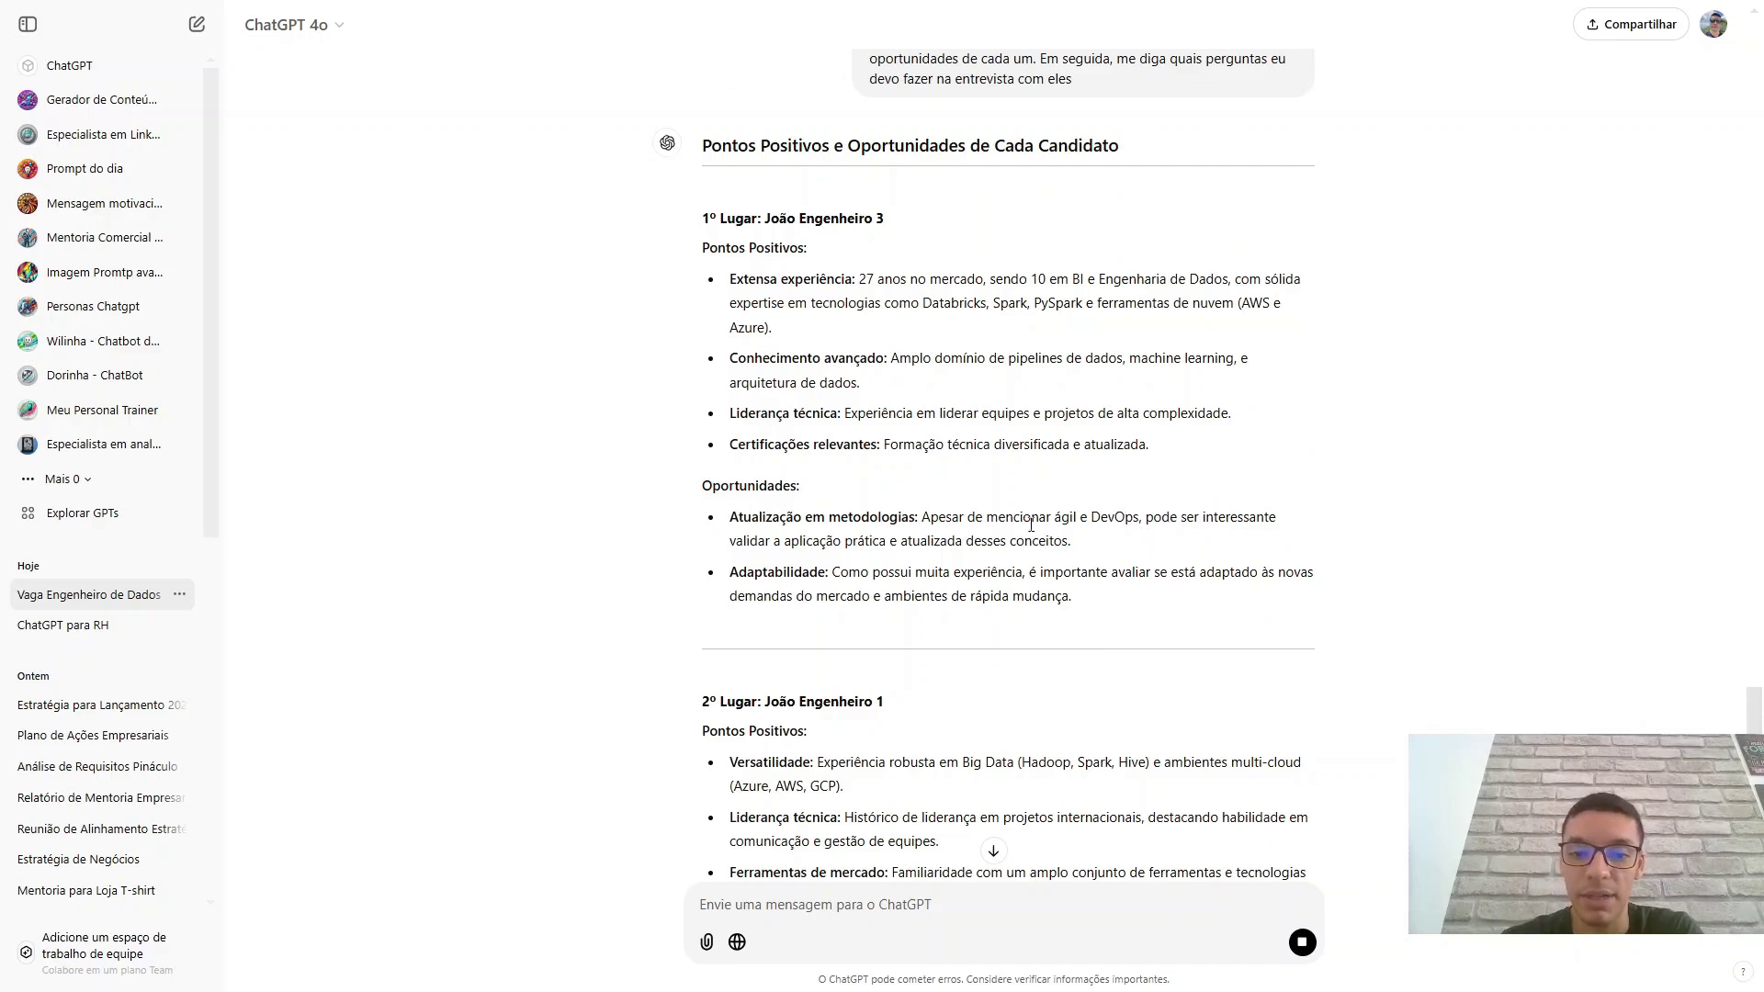
pyautogui.scroll(-1, 1030, 524)
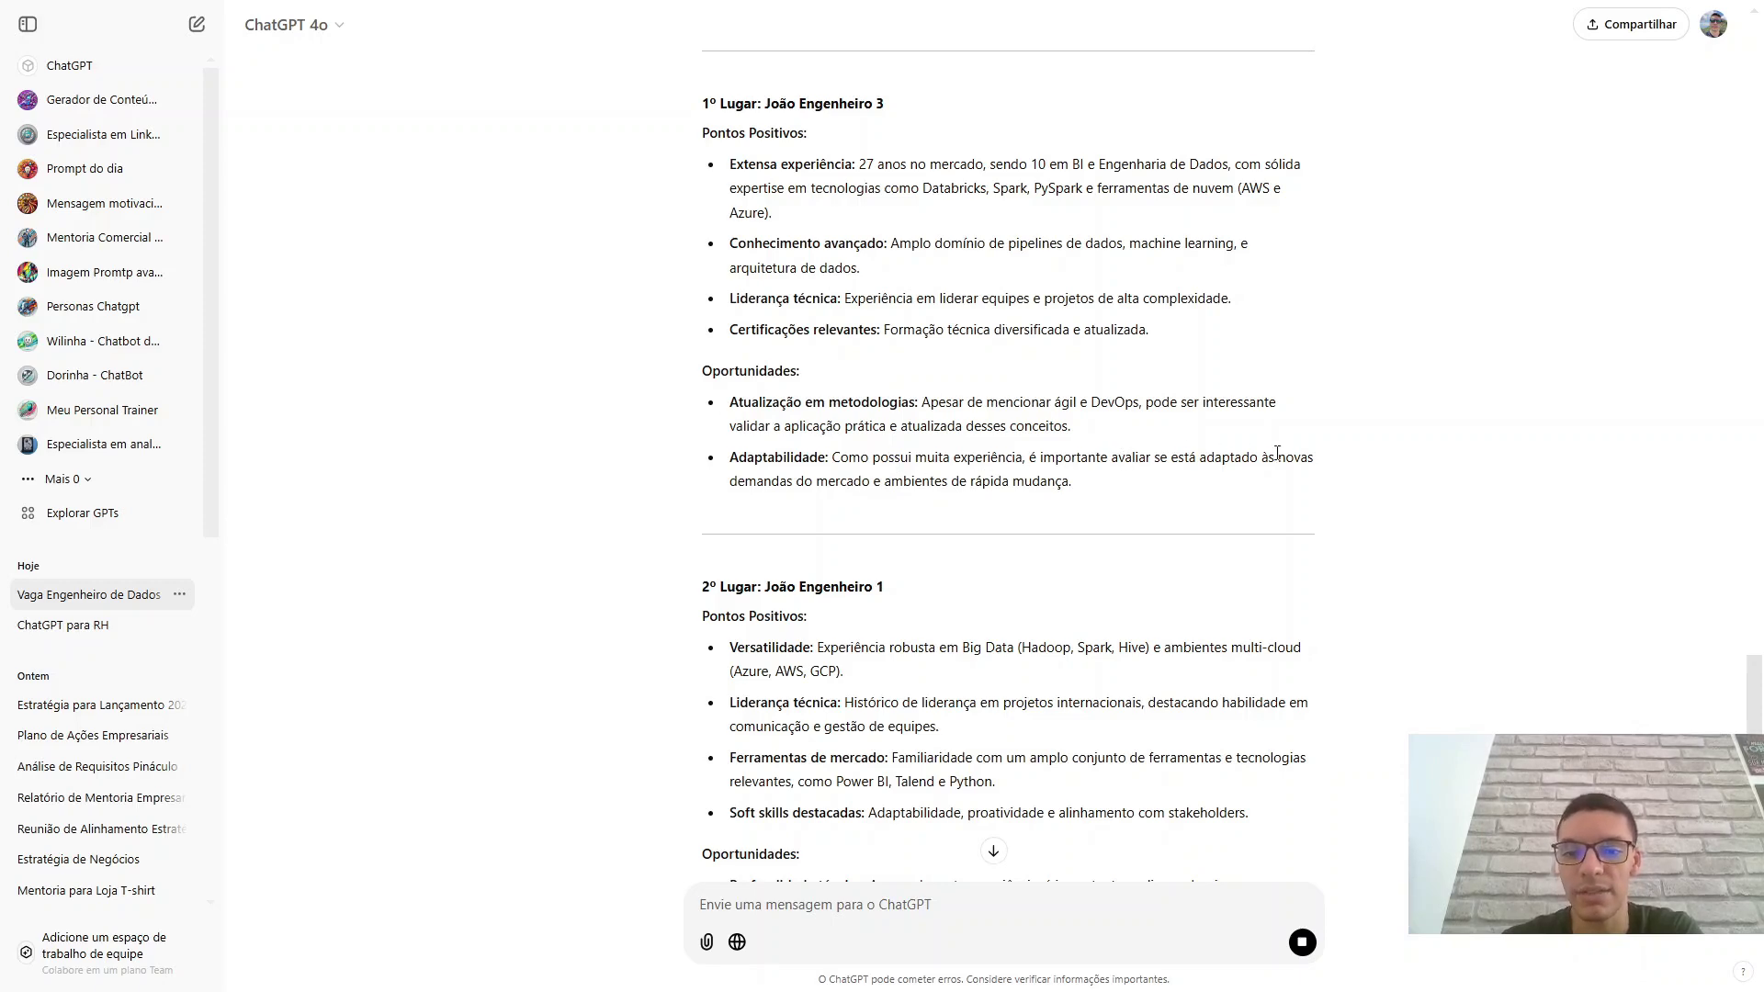
pyautogui.doubleClick(836, 481)
pyautogui.click(1073, 493)
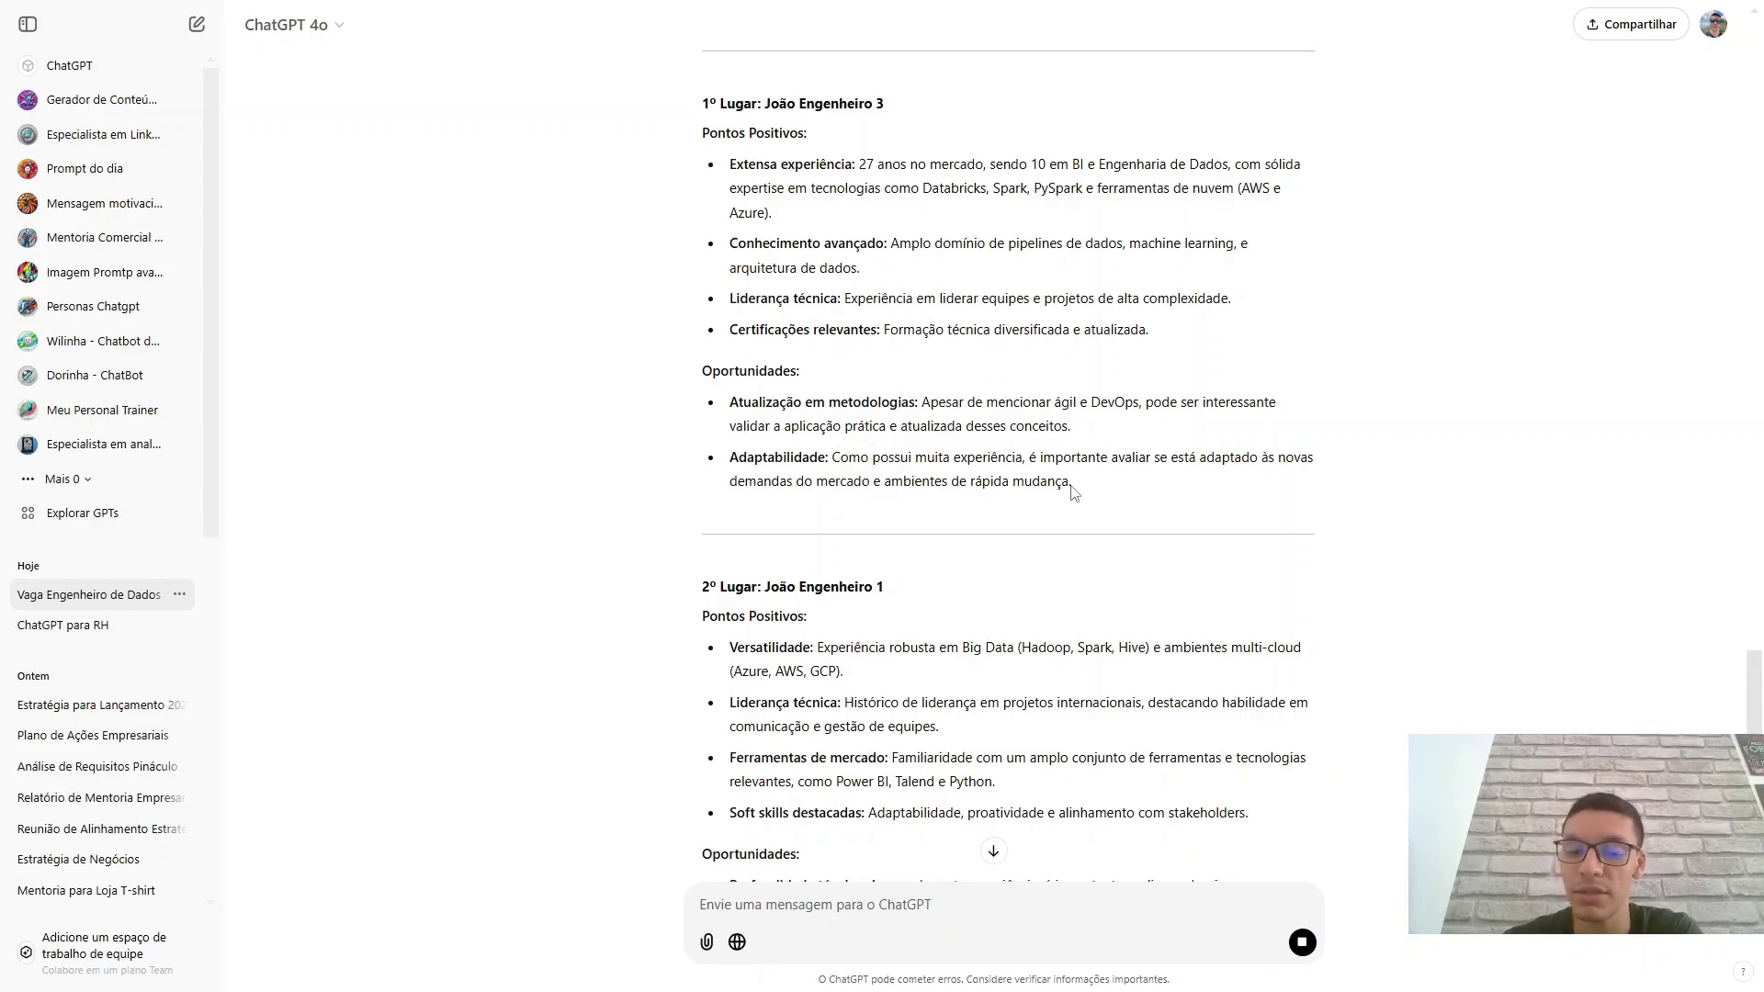
# Read the strengths and opportunities listed for the second- and third-place candidates.
pyautogui.scroll(-4, 930, 432)
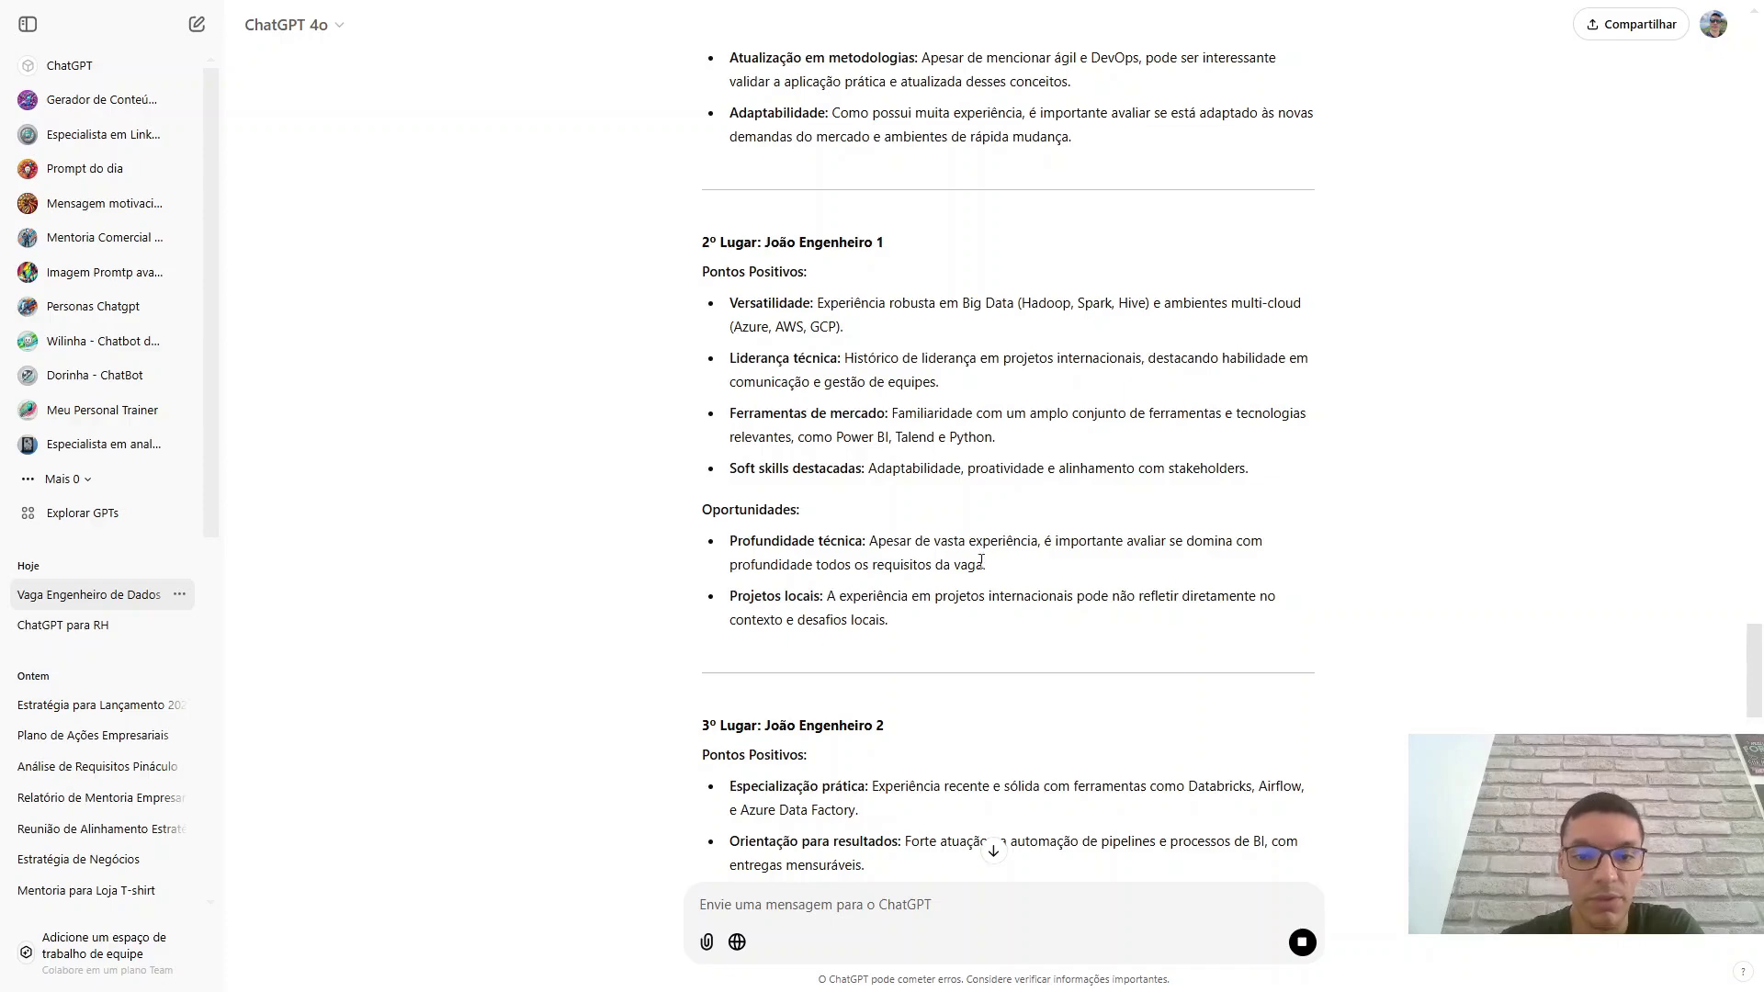
pyautogui.scroll(-1, 907, 517)
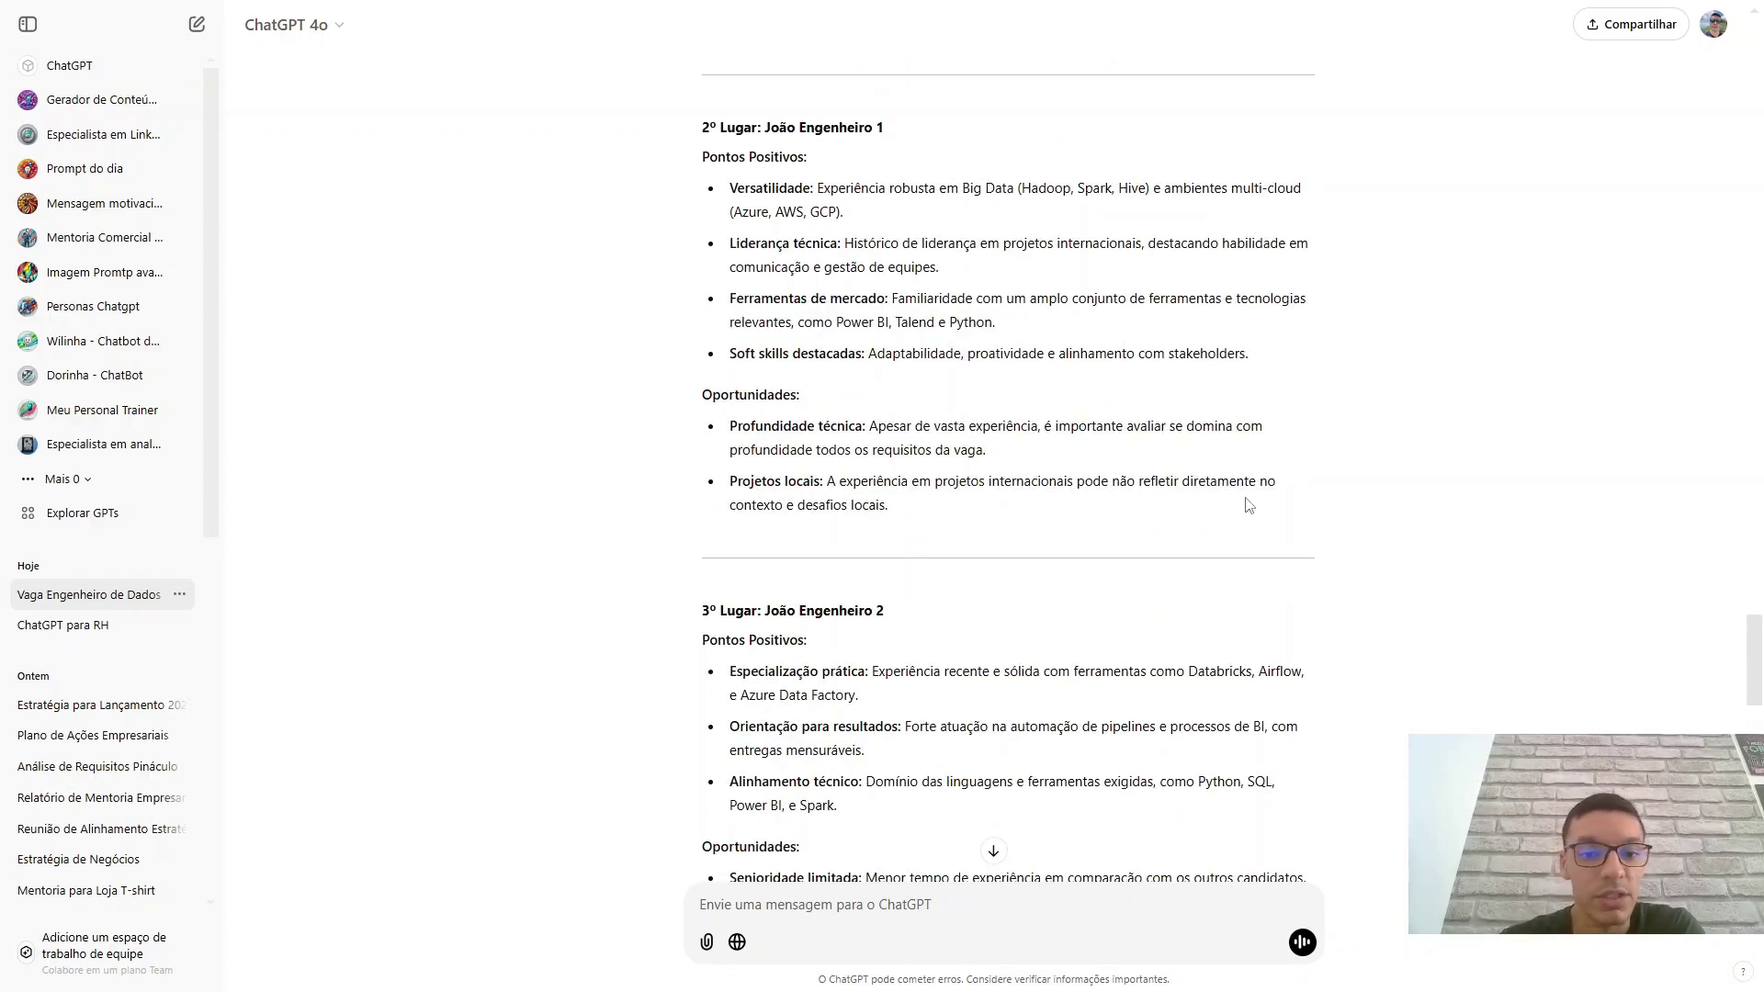
pyautogui.scroll(-2, 1056, 467)
pyautogui.scroll(-3, 1056, 466)
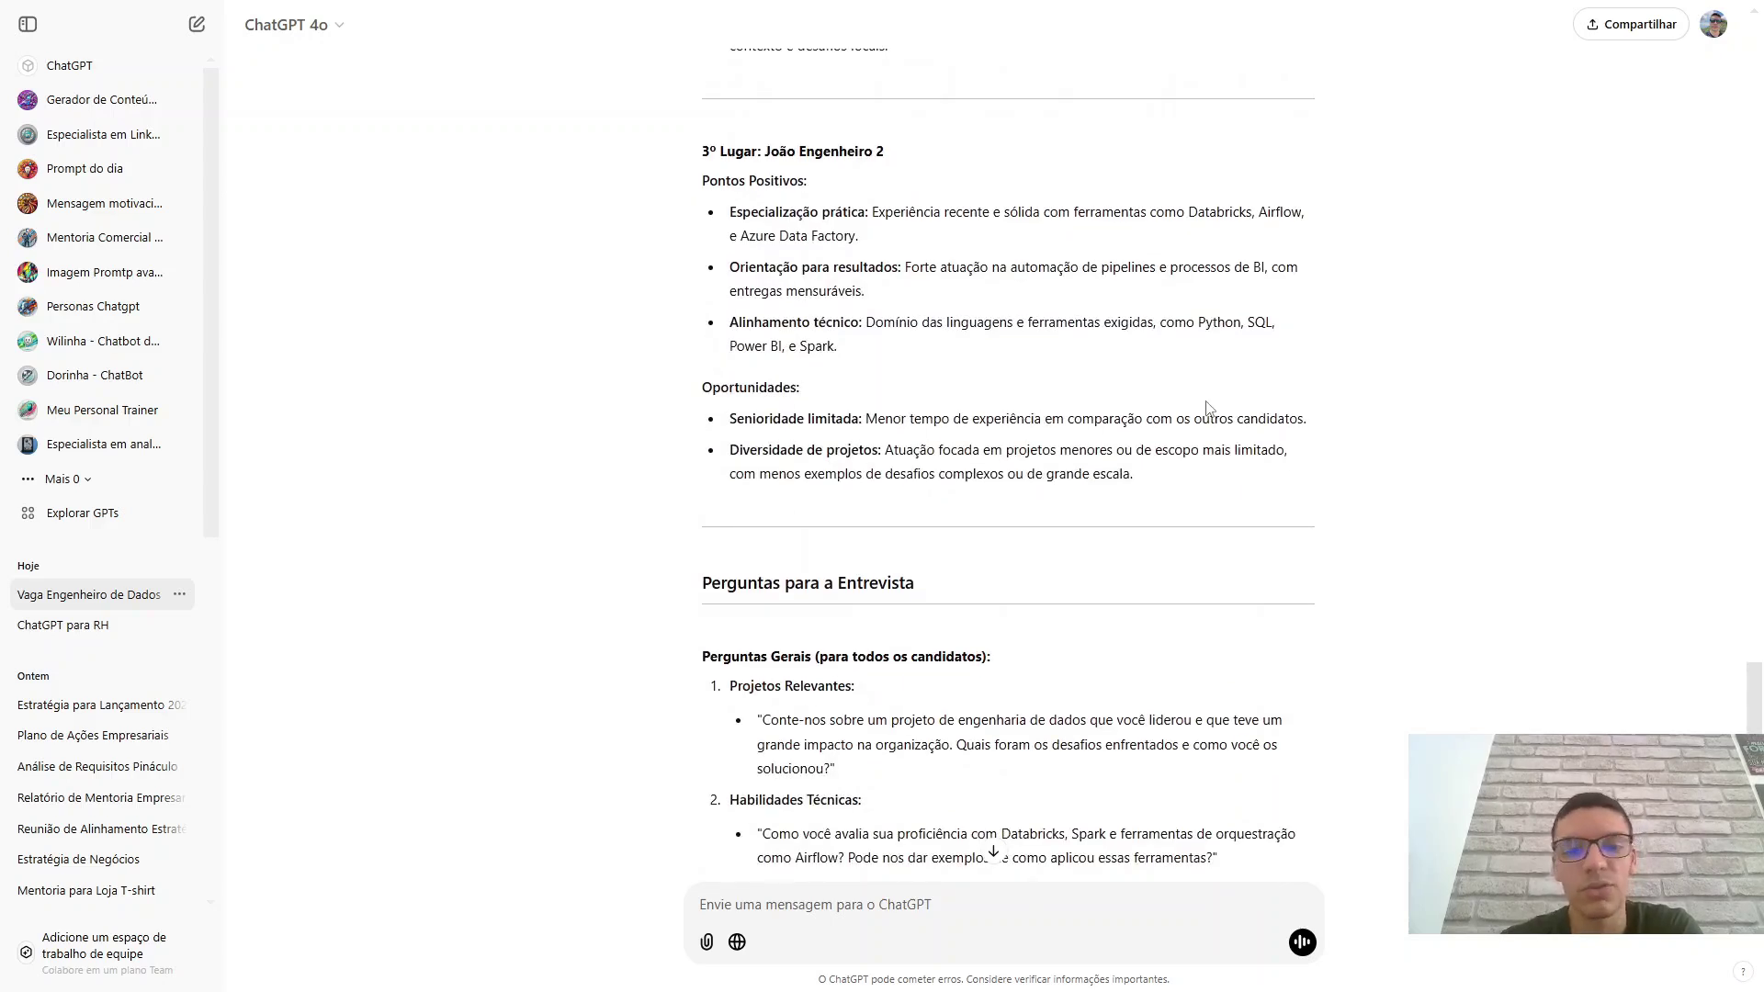
pyautogui.scroll(1, 1182, 410)
pyautogui.moveTo(1161, 533); pyautogui.dragTo(918, 566)
pyautogui.click(924, 572)
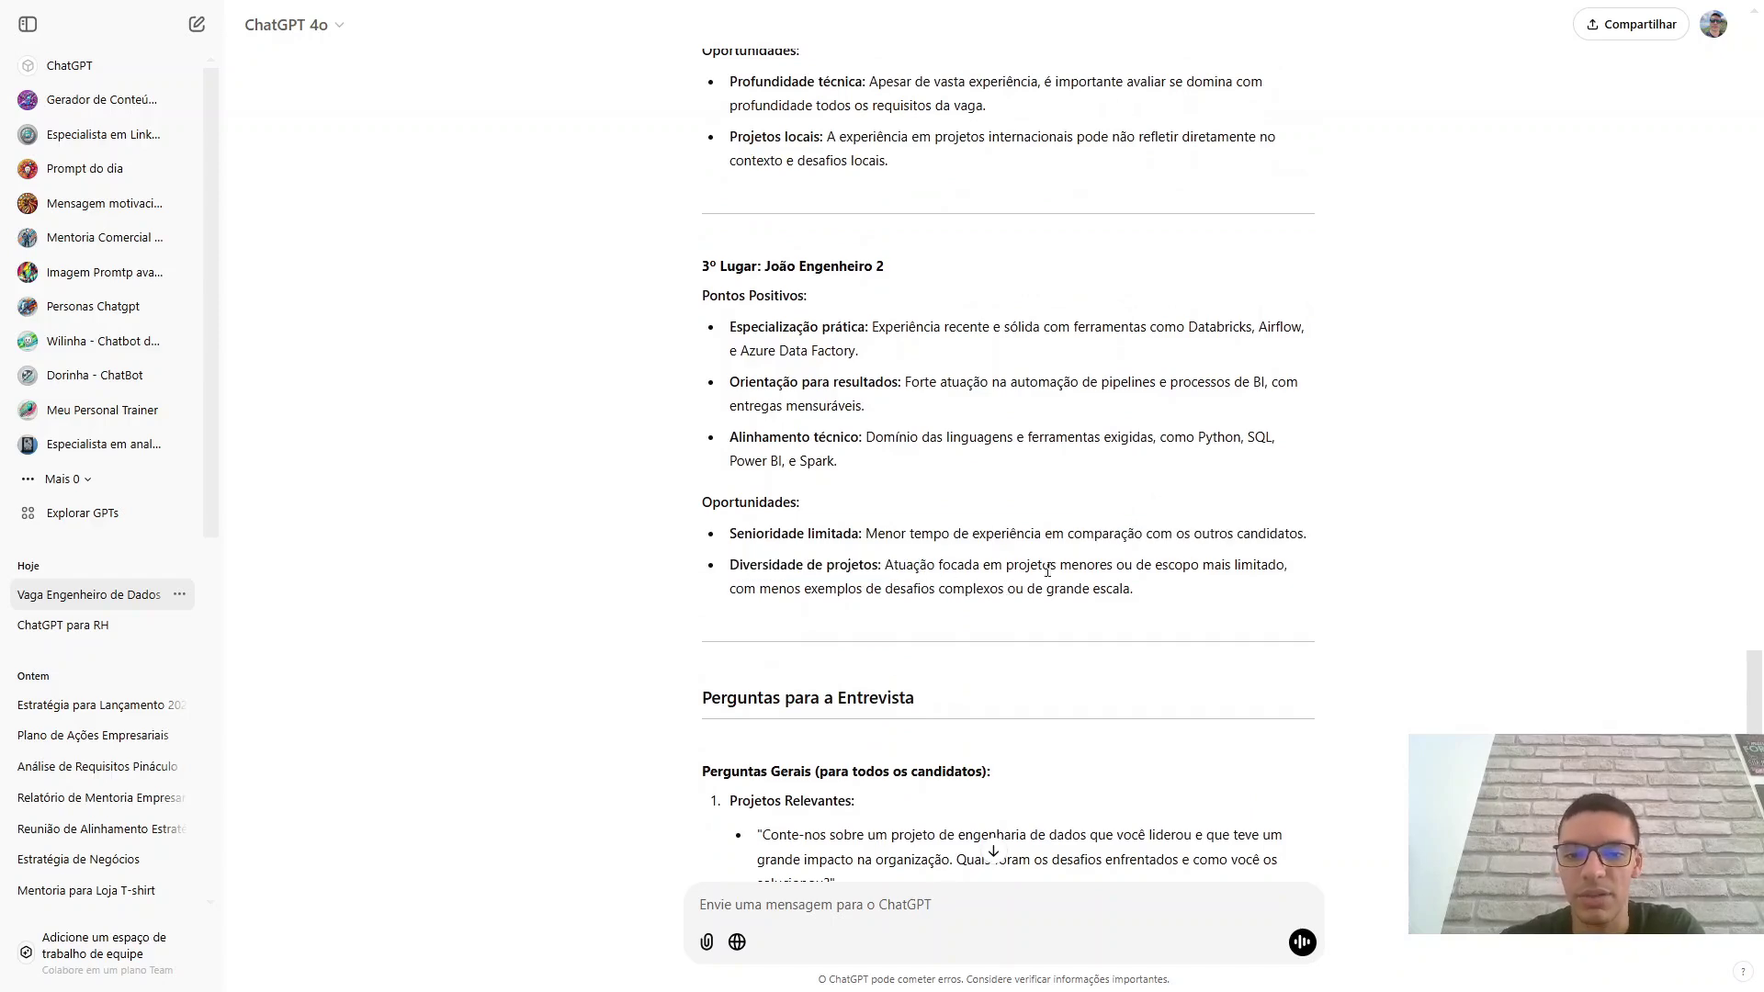
# Read the general interview questions for all candidates, from relevant projects through cloud and security.
pyautogui.scroll(-2, 927, 574)
pyautogui.scroll(-3, 948, 537)
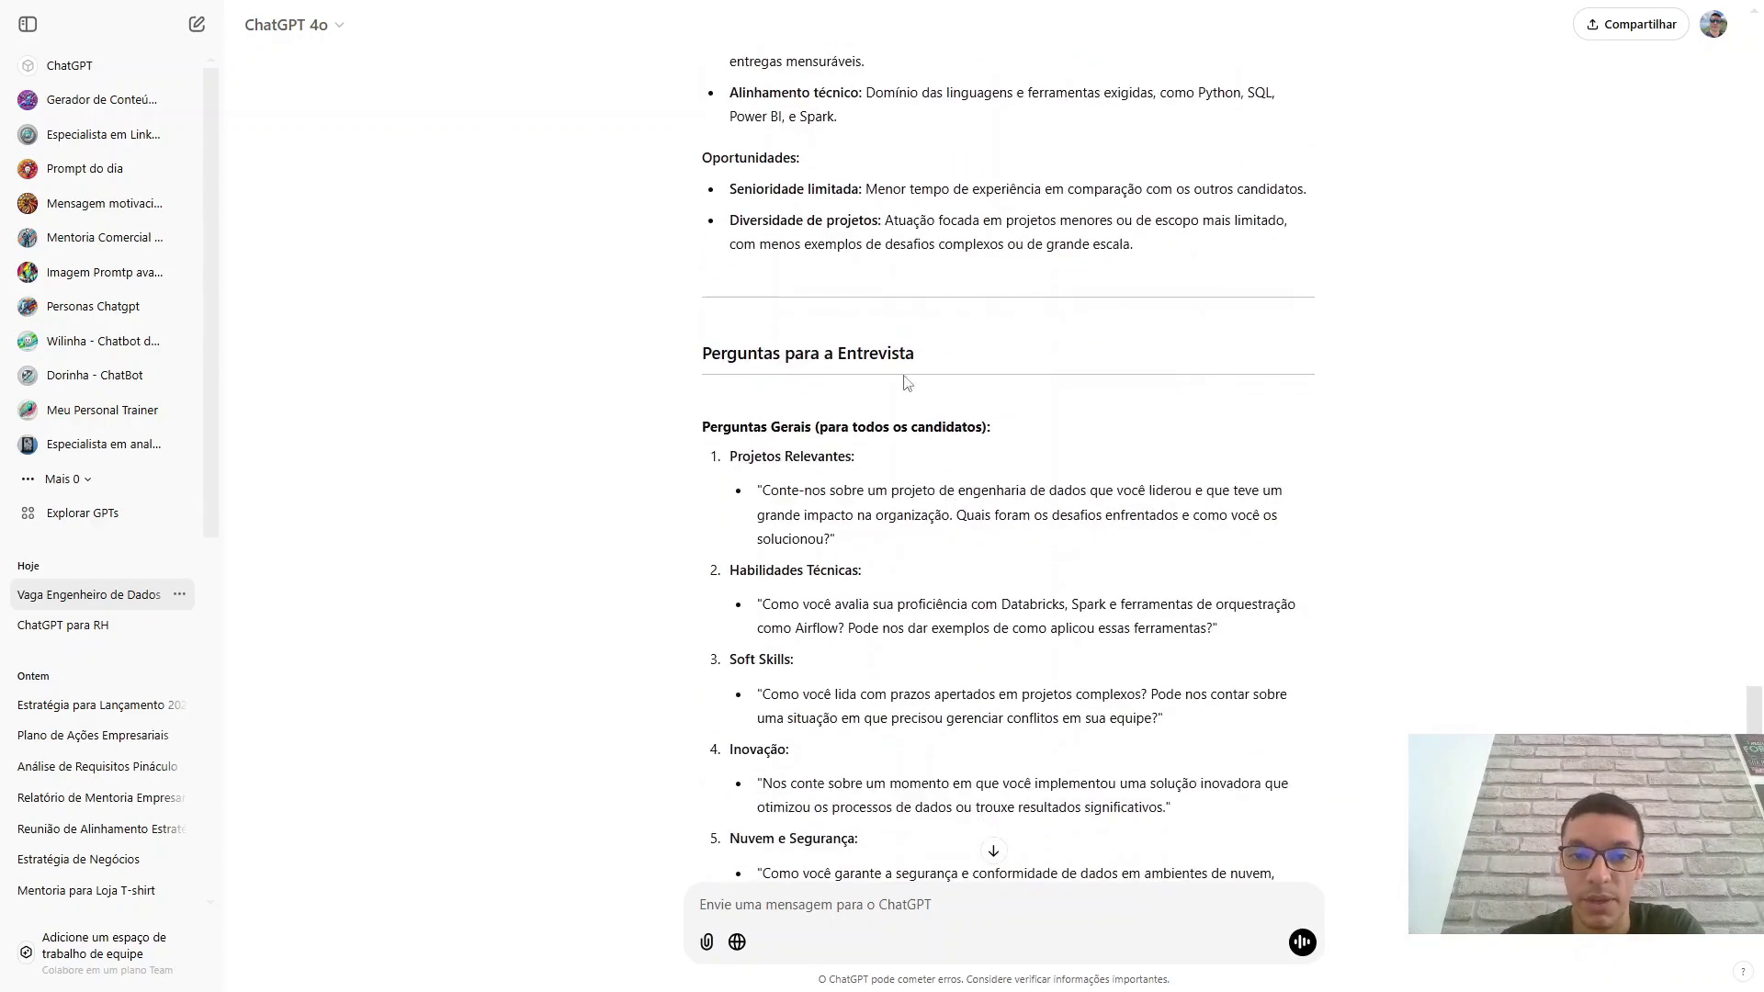
pyautogui.scroll(-4, 917, 530)
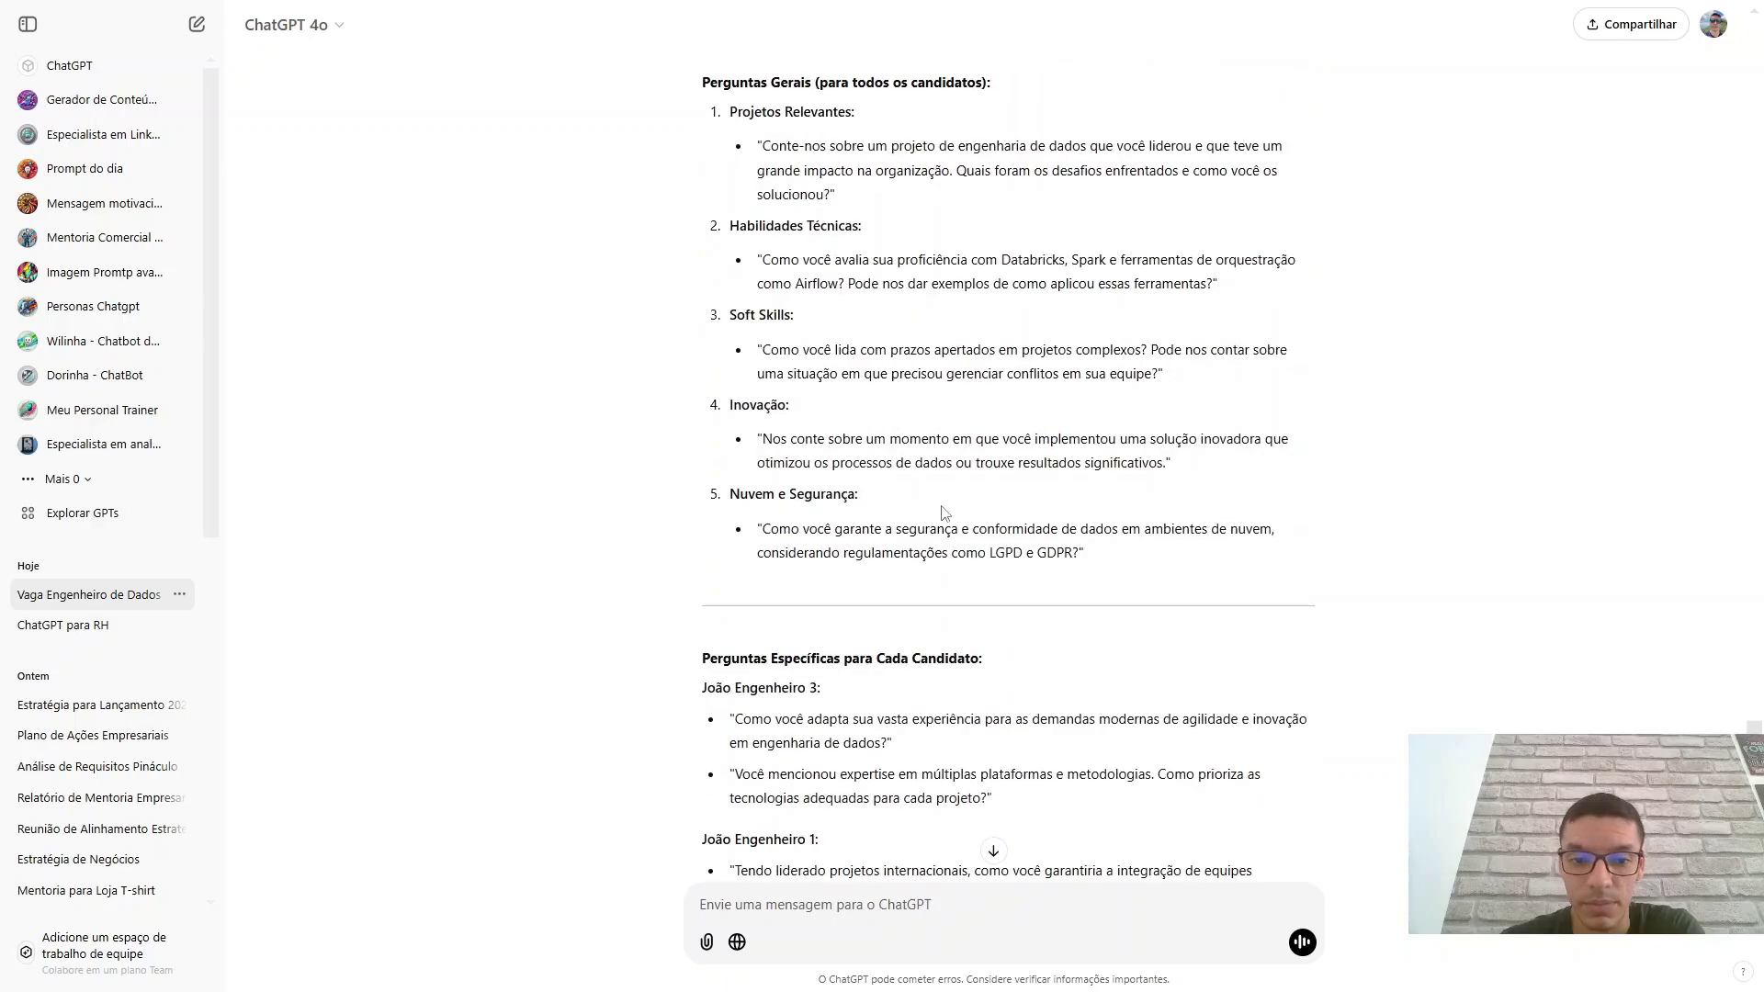
pyautogui.scroll(4, 812, 341)
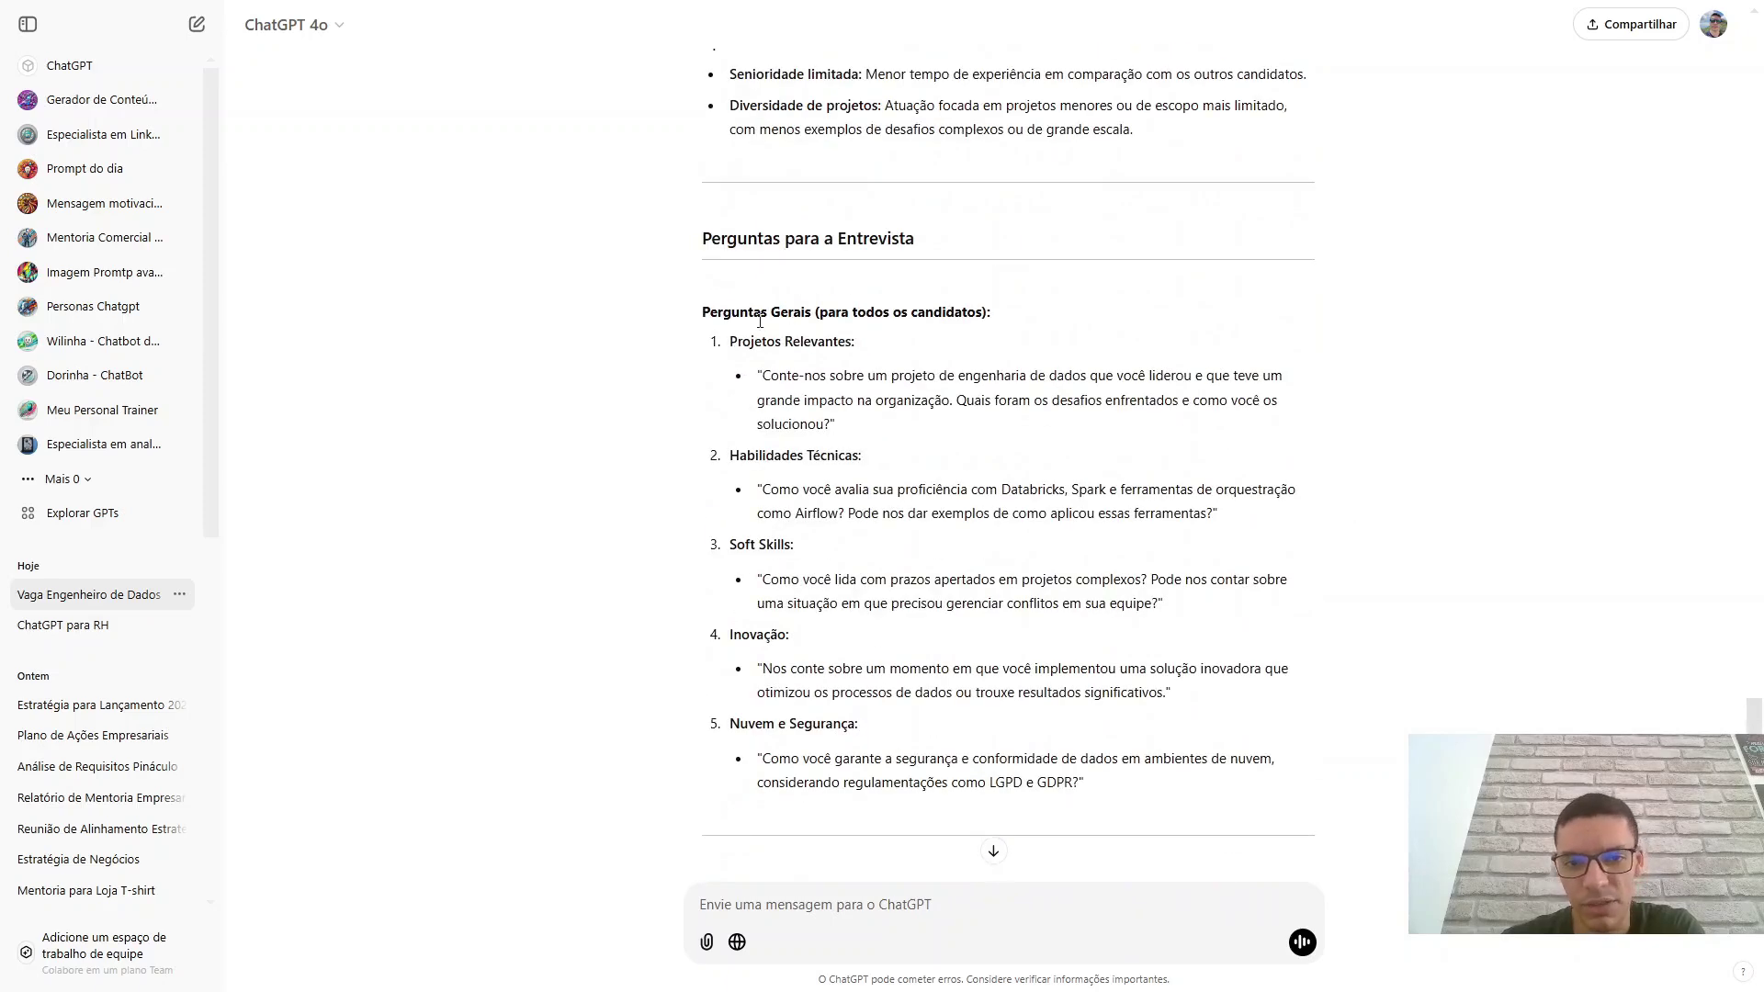
pyautogui.moveTo(1185, 796); pyautogui.dragTo(808, 342)
pyautogui.click(882, 519)
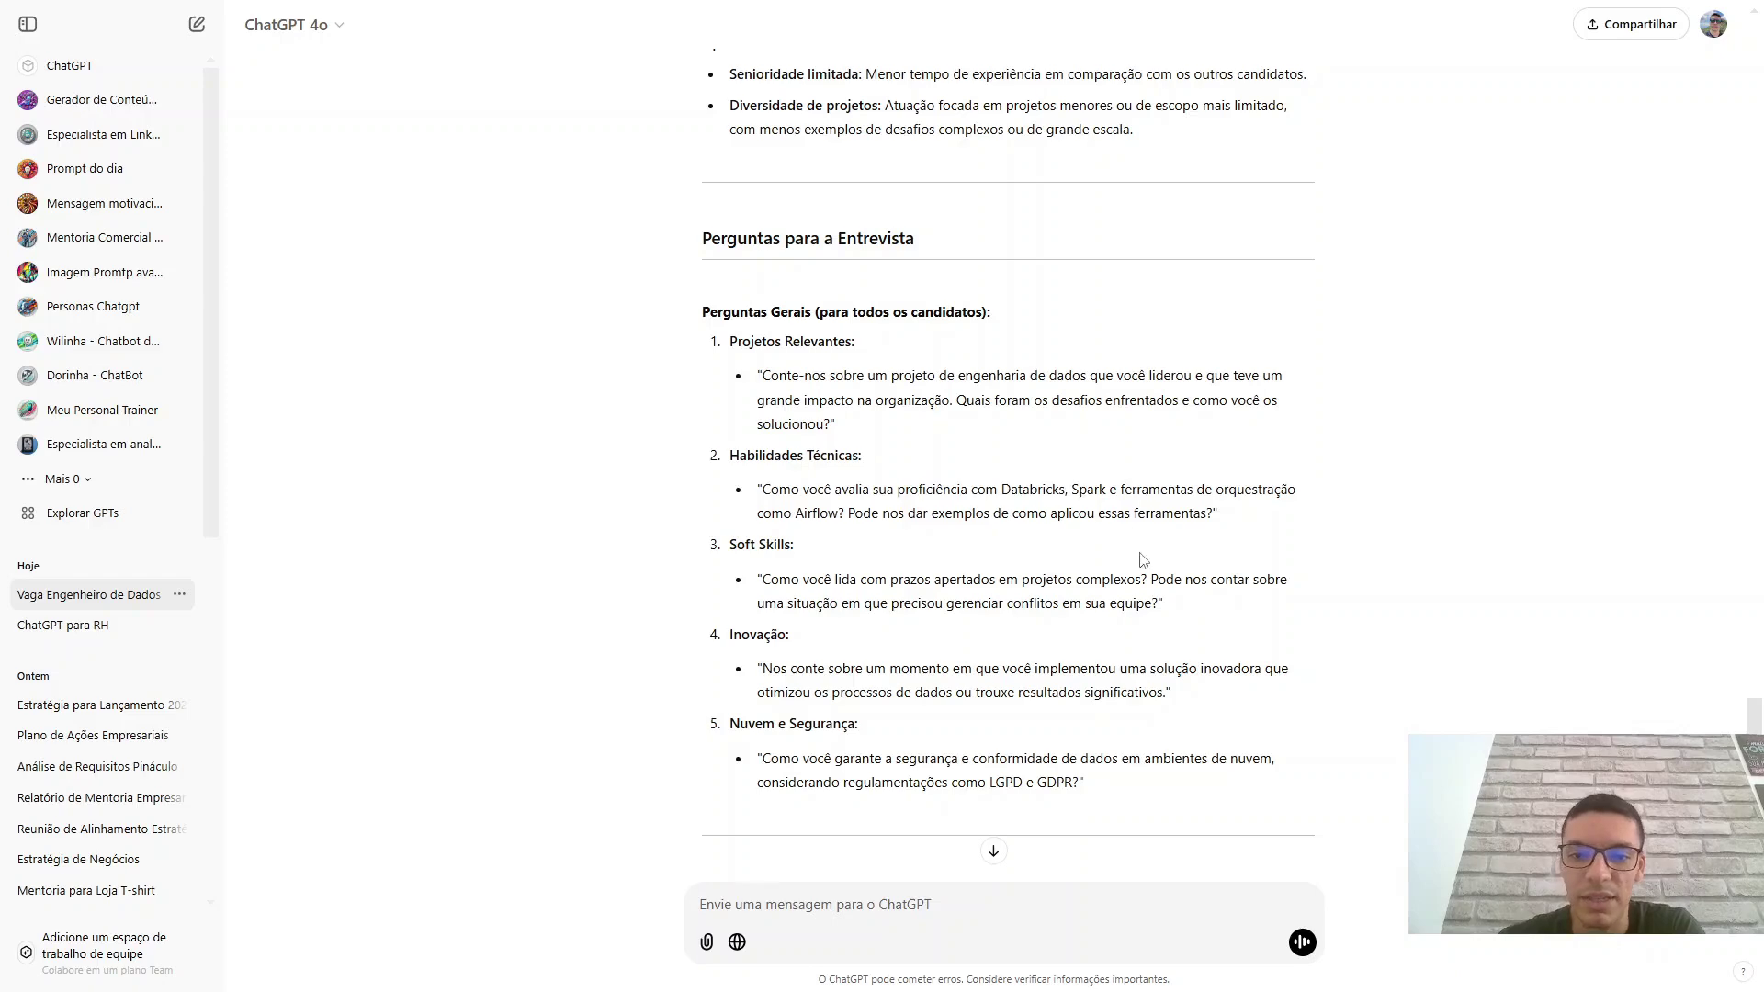
# Read the specific interview questions suggested for each of the three candidates and the closing remark.
pyautogui.scroll(-4, 1144, 560)
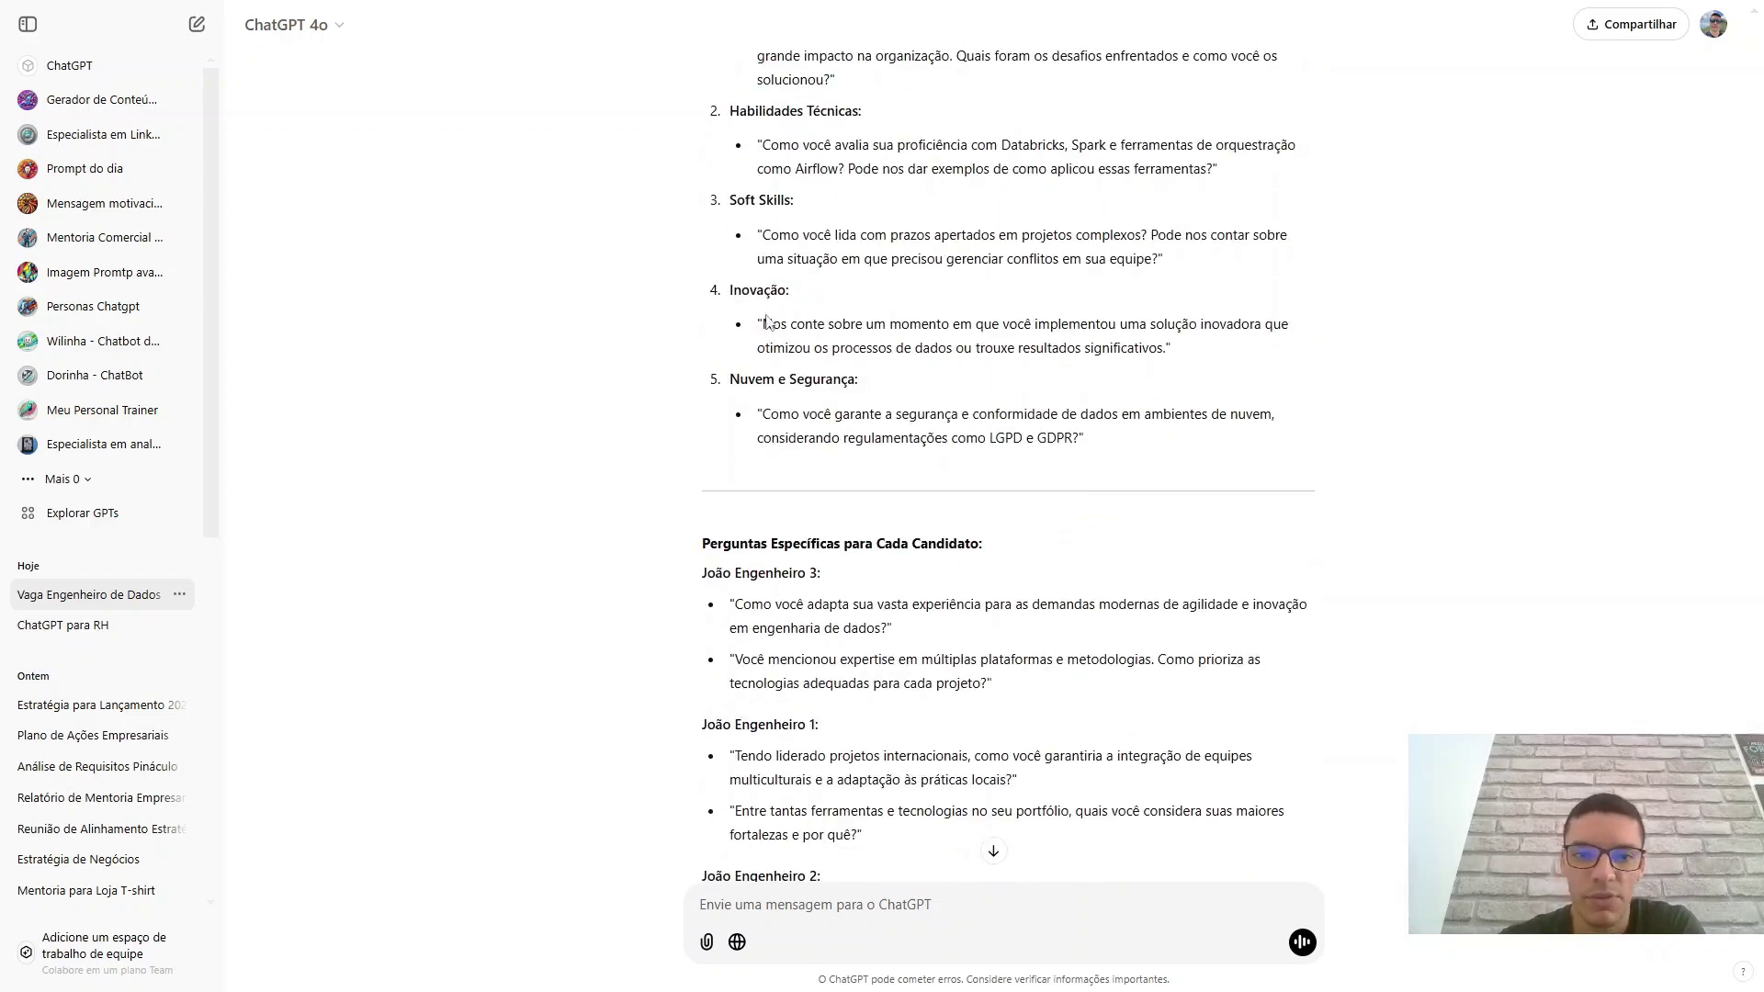
pyautogui.scroll(-3, 770, 405)
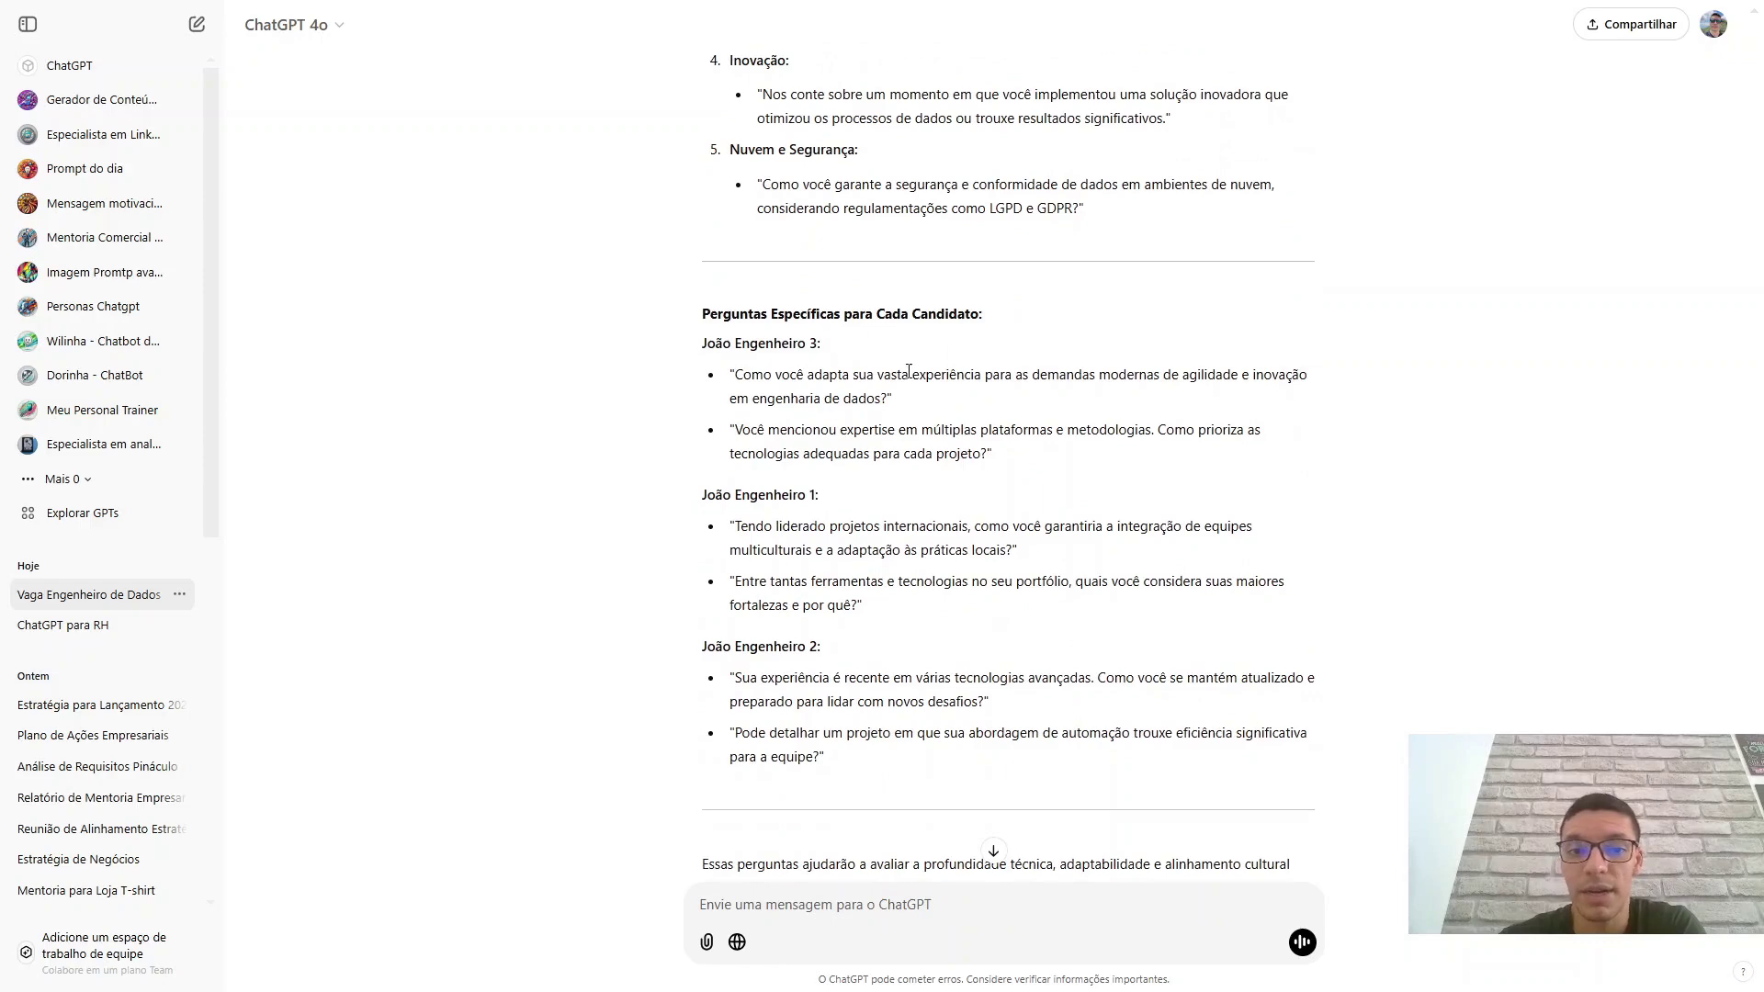
pyautogui.scroll(-1, 864, 358)
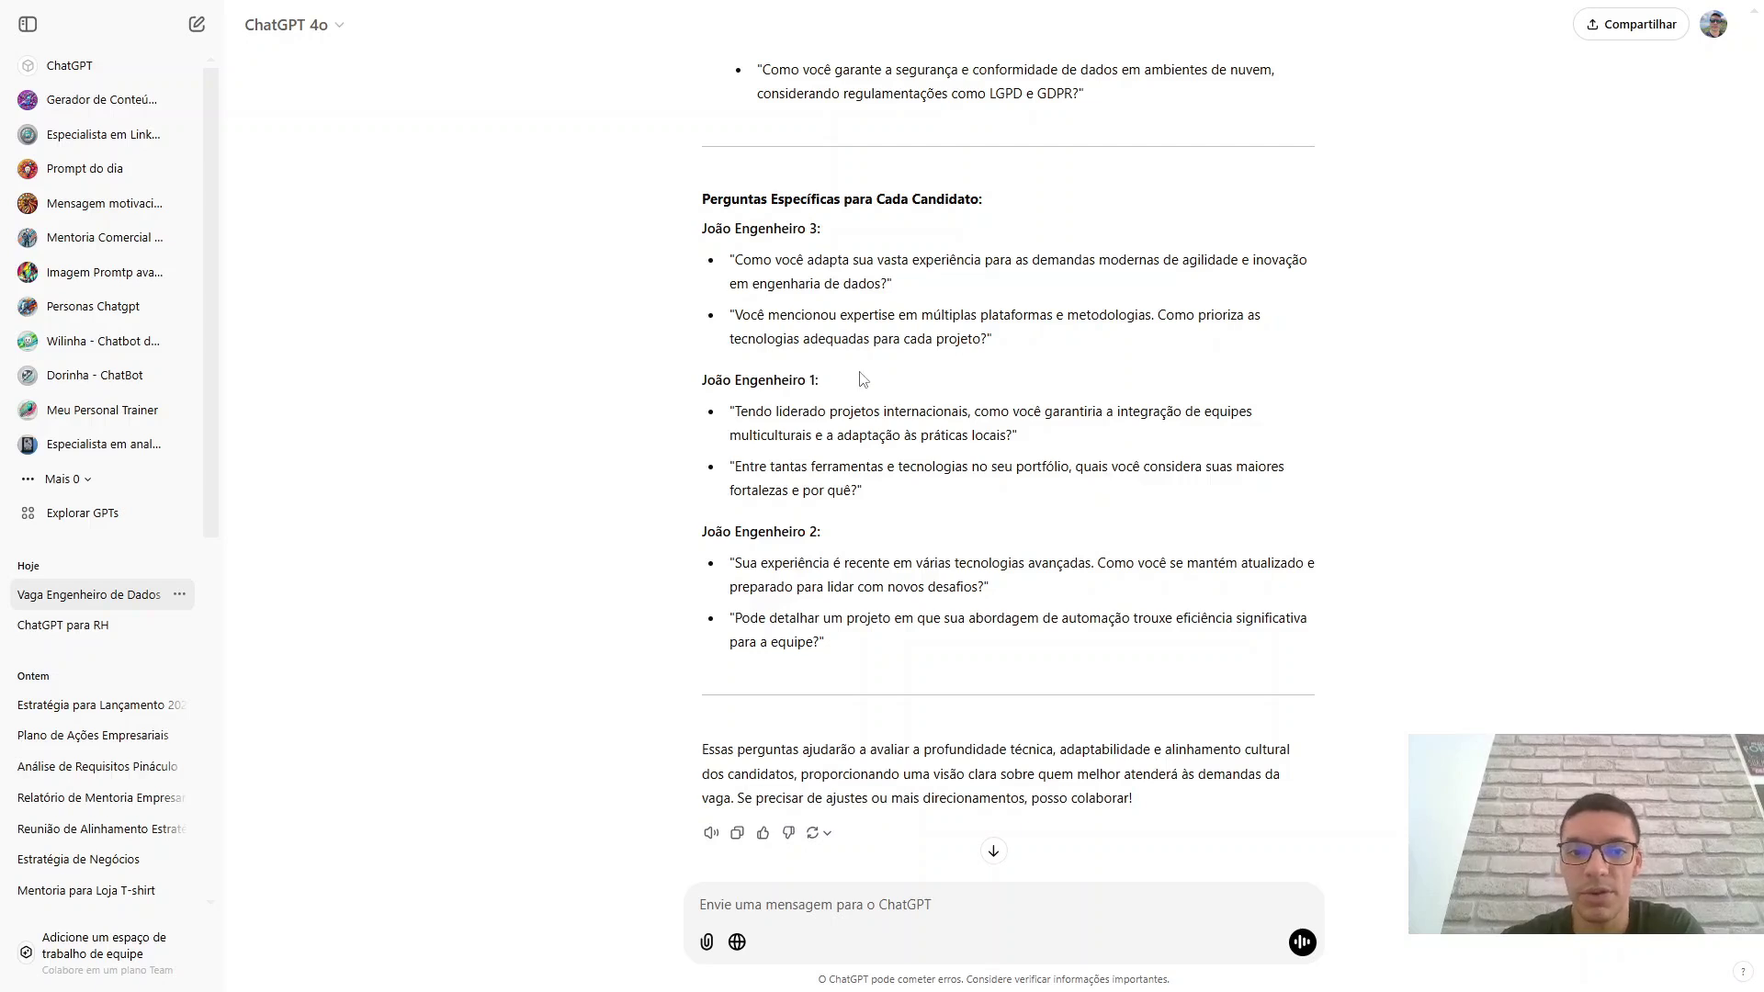
pyautogui.scroll(-1, 1058, 402)
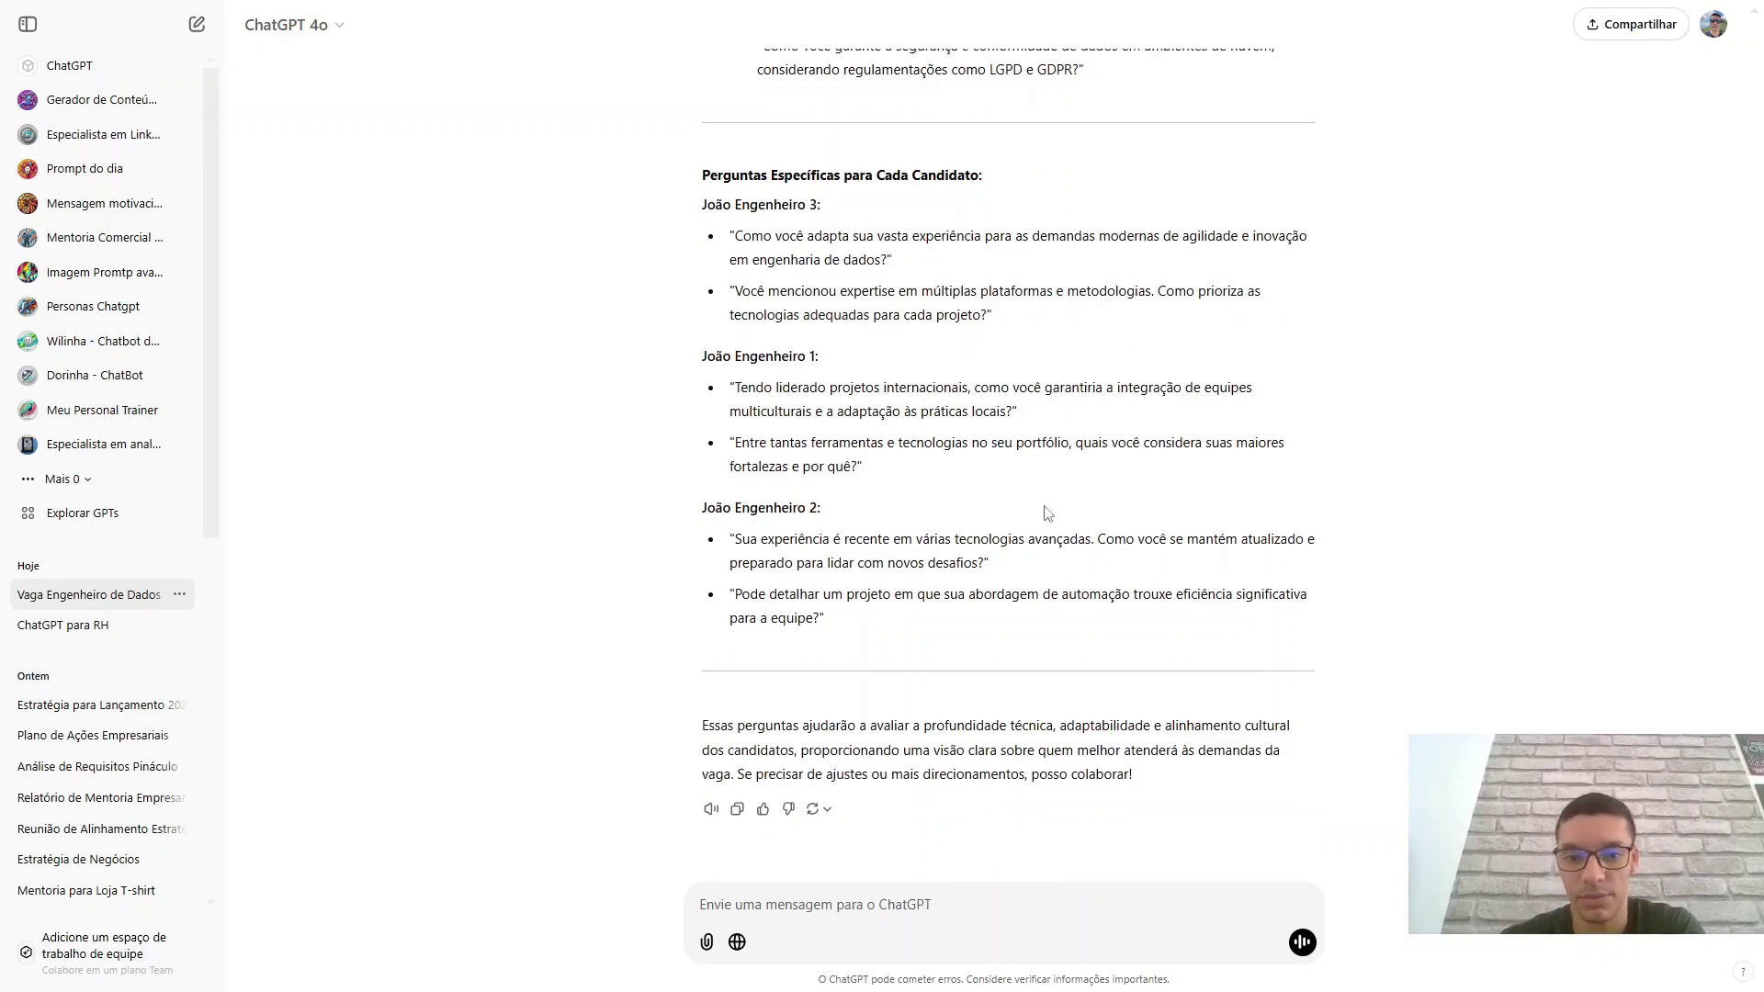
pyautogui.moveTo(960, 634); pyautogui.dragTo(735, 219)
pyautogui.click(871, 378)
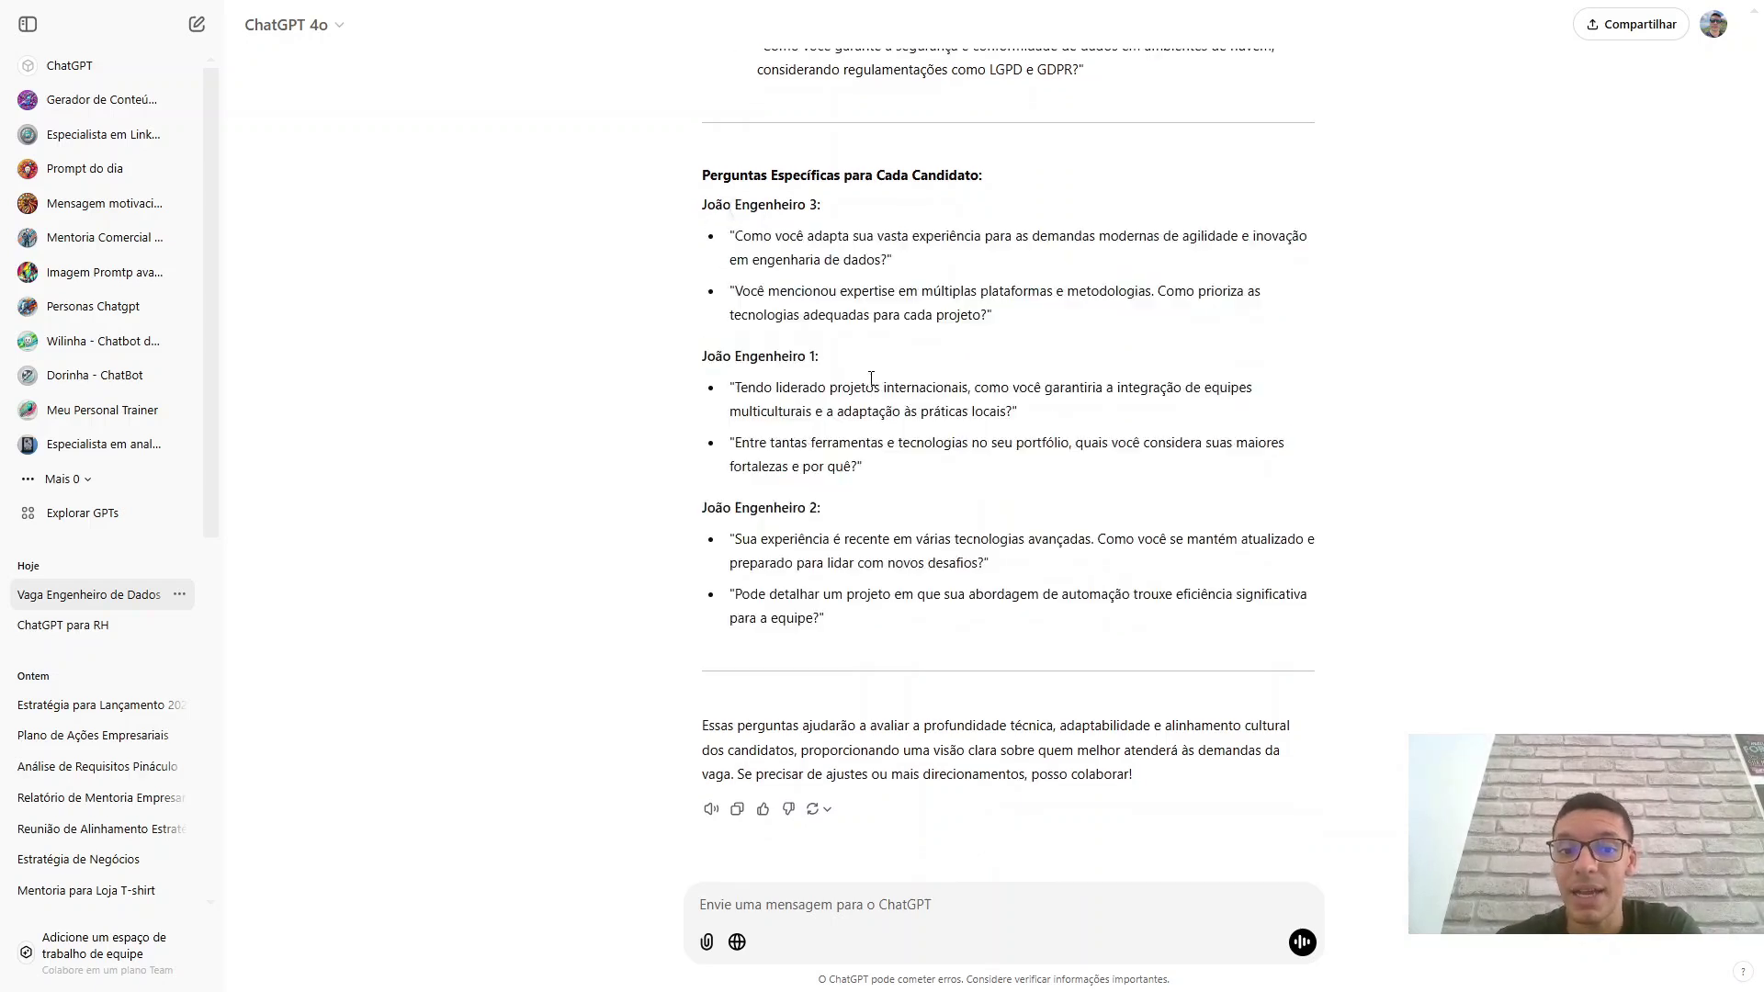
pyautogui.scroll(1, 868, 579)
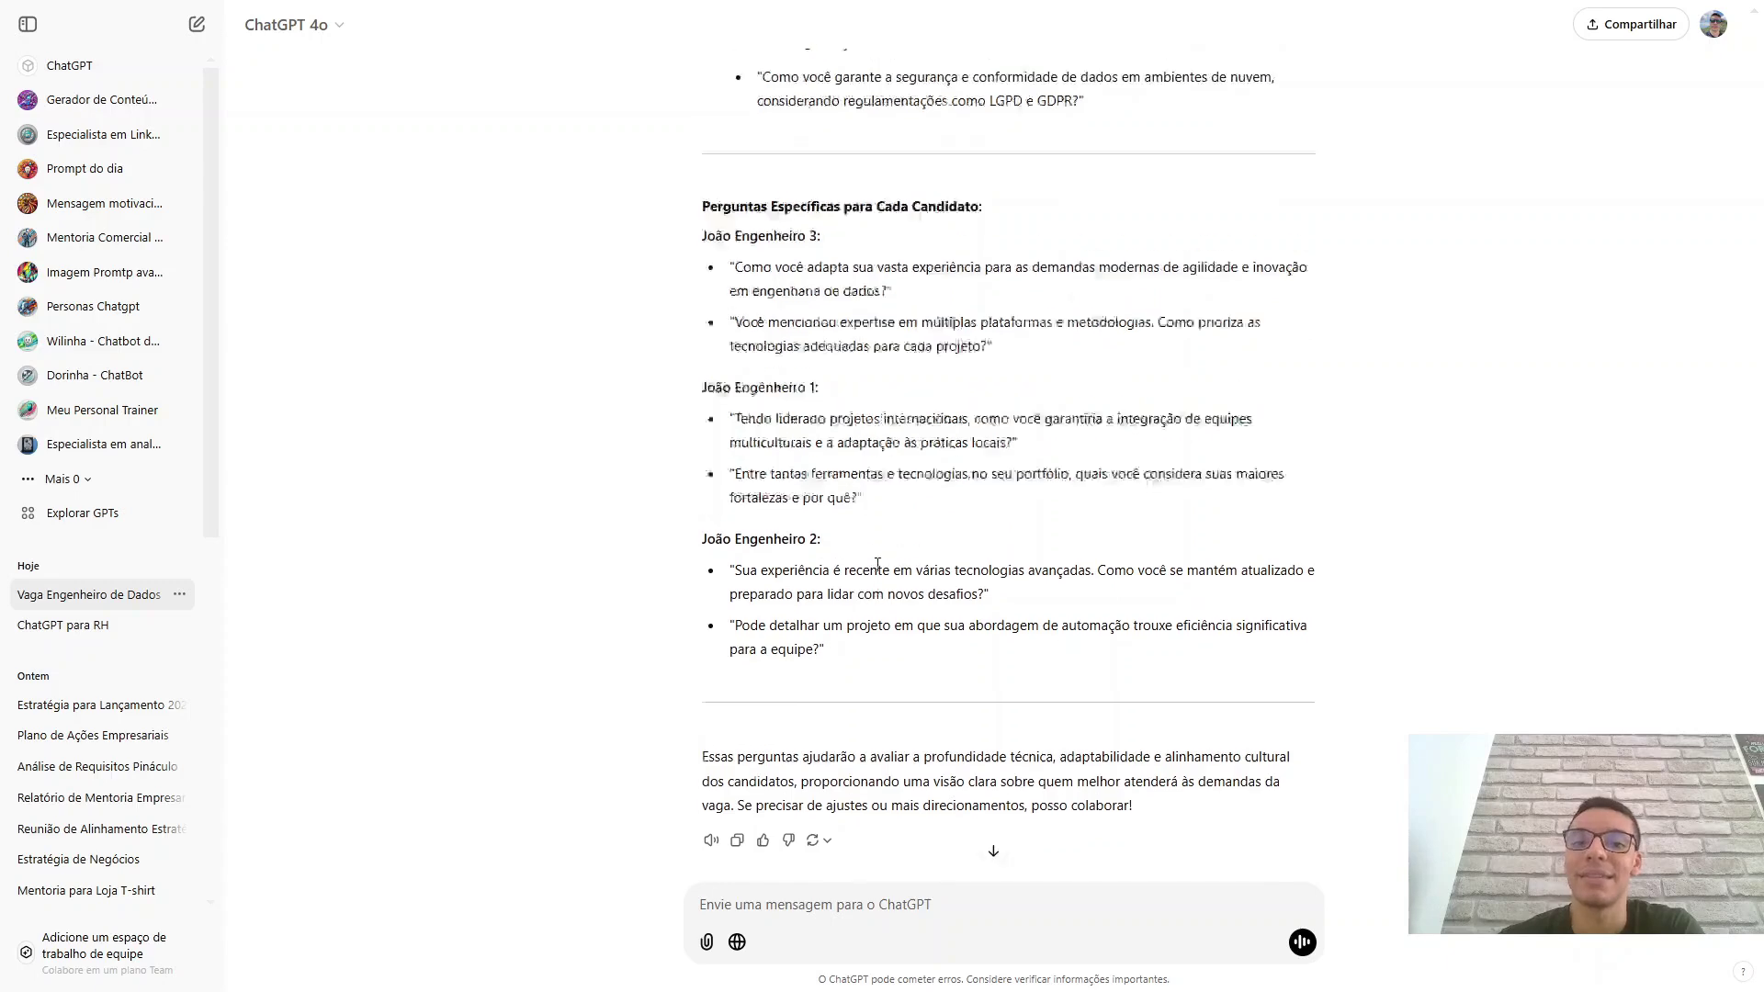
pyautogui.scroll(5, 877, 564)
pyautogui.scroll(-6, 965, 643)
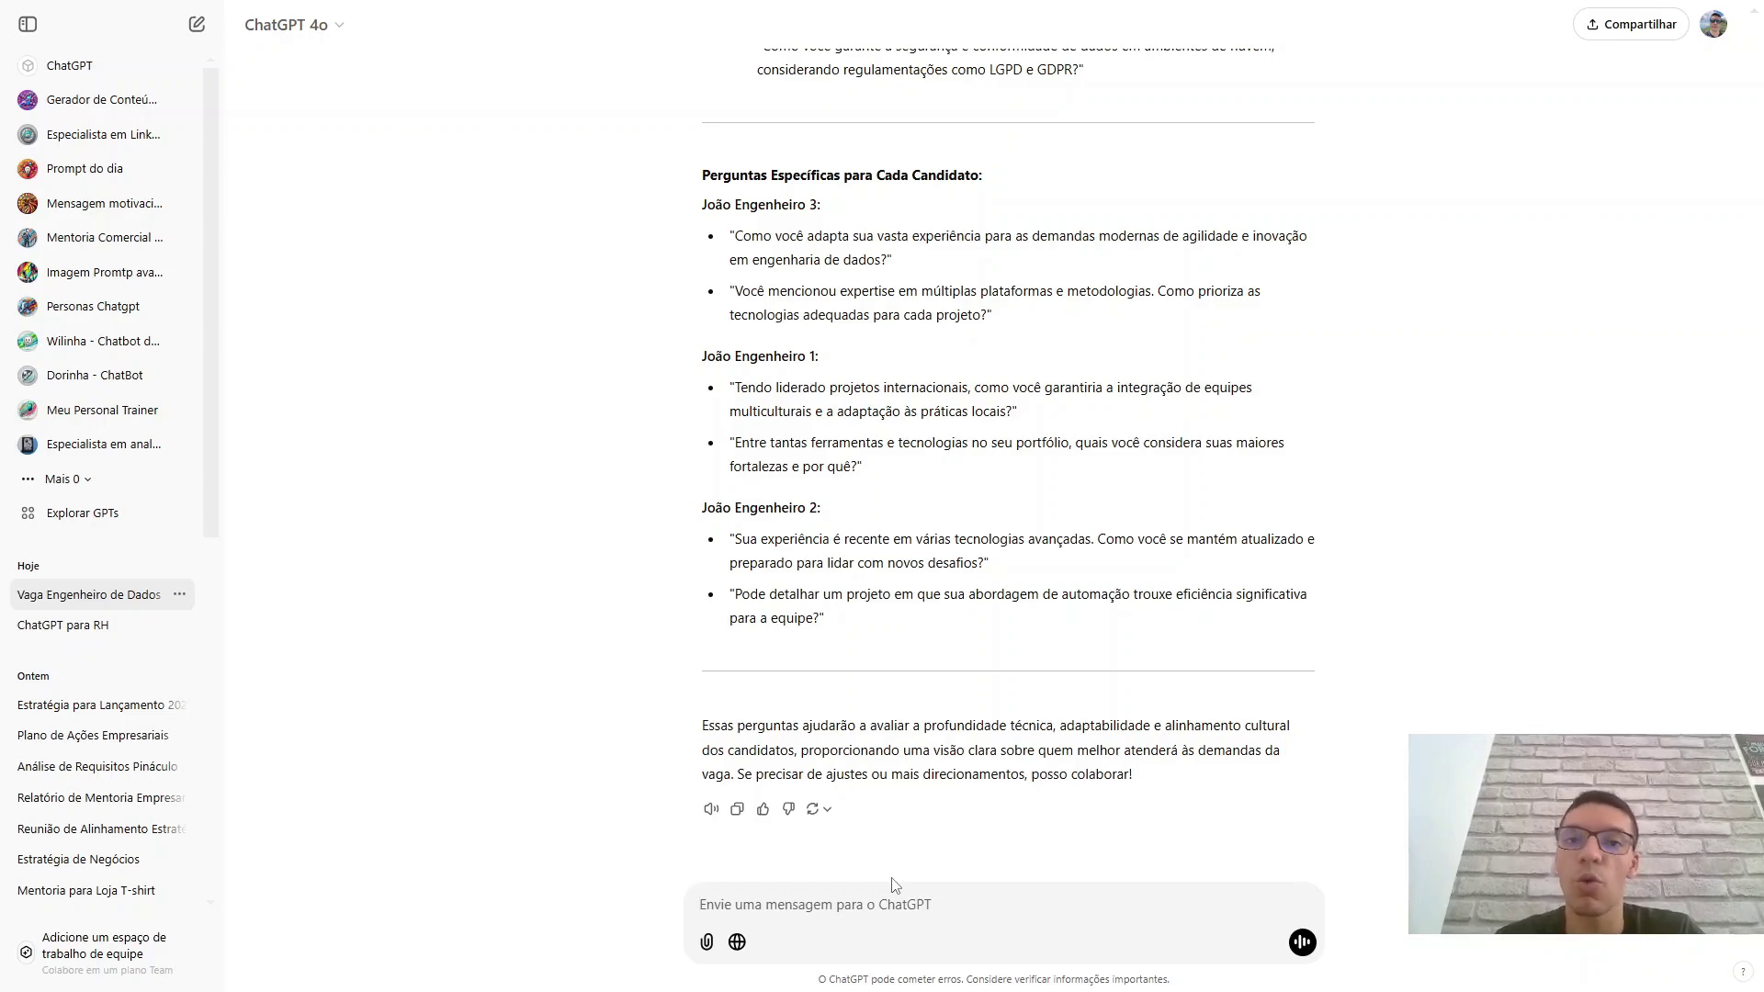
# Compare the general interview questions with the candidate-specific ones, highlighting each candidate's block of questions.
pyautogui.scroll(5, 990, 506)
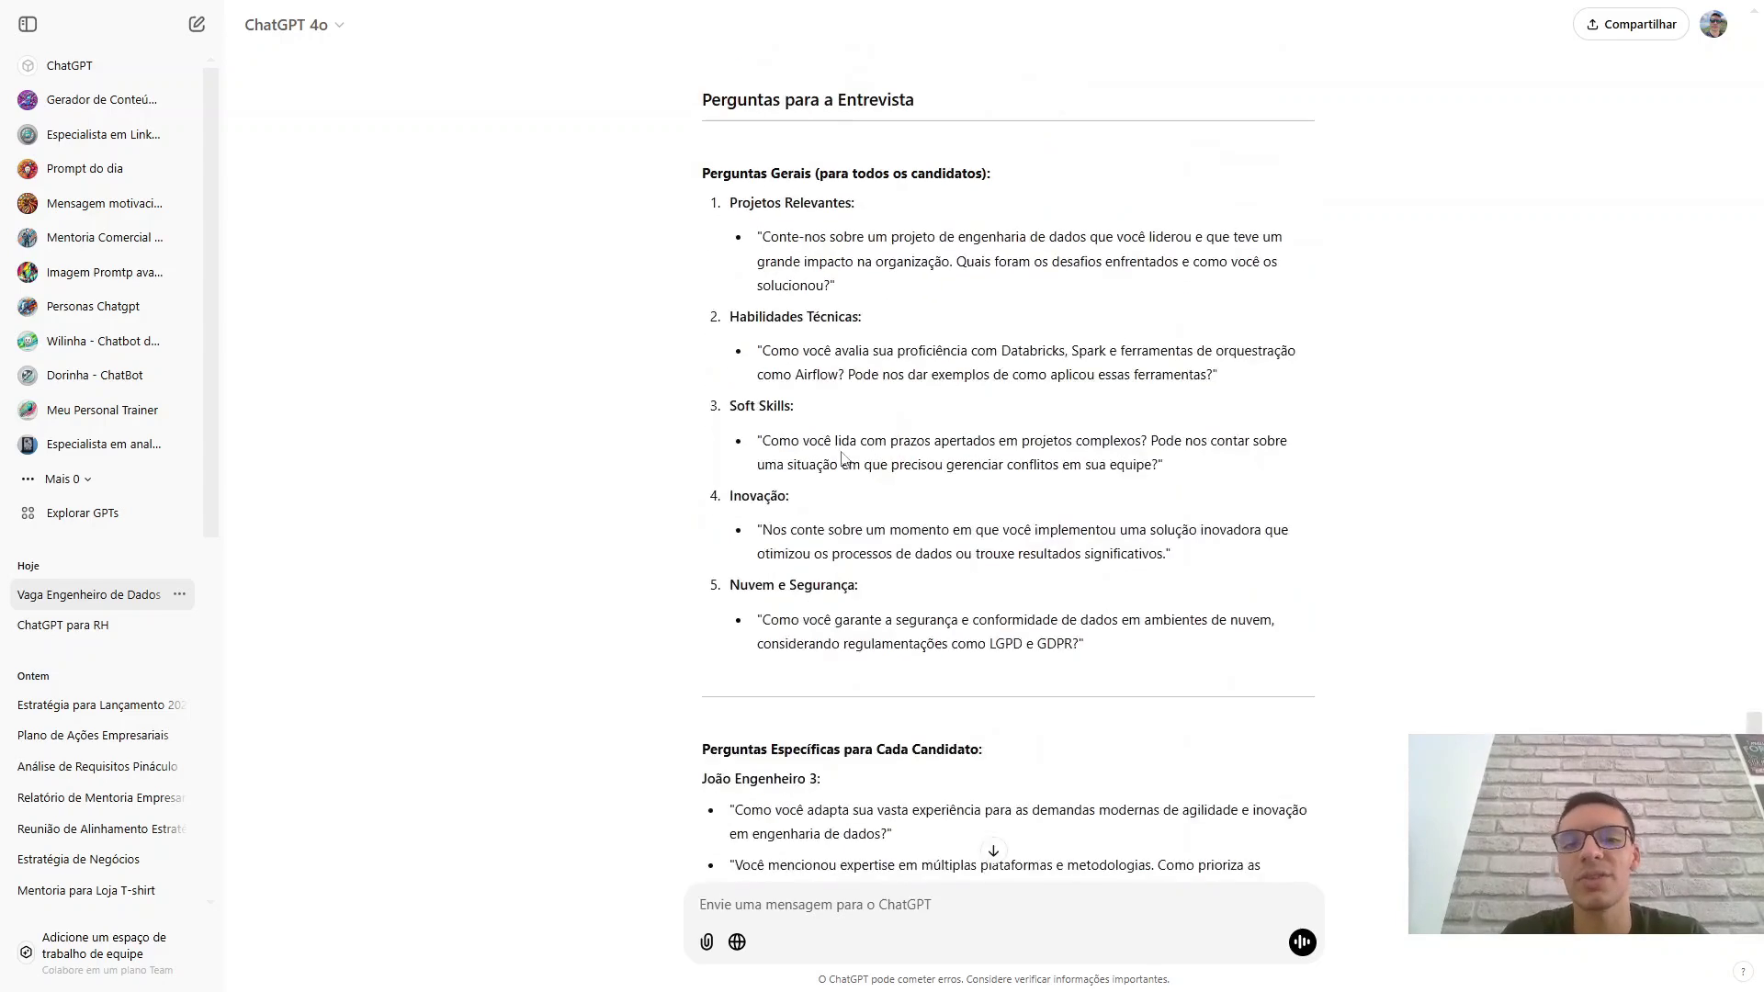
pyautogui.moveTo(1097, 629); pyautogui.dragTo(729, 213)
pyautogui.scroll(-4, 927, 395)
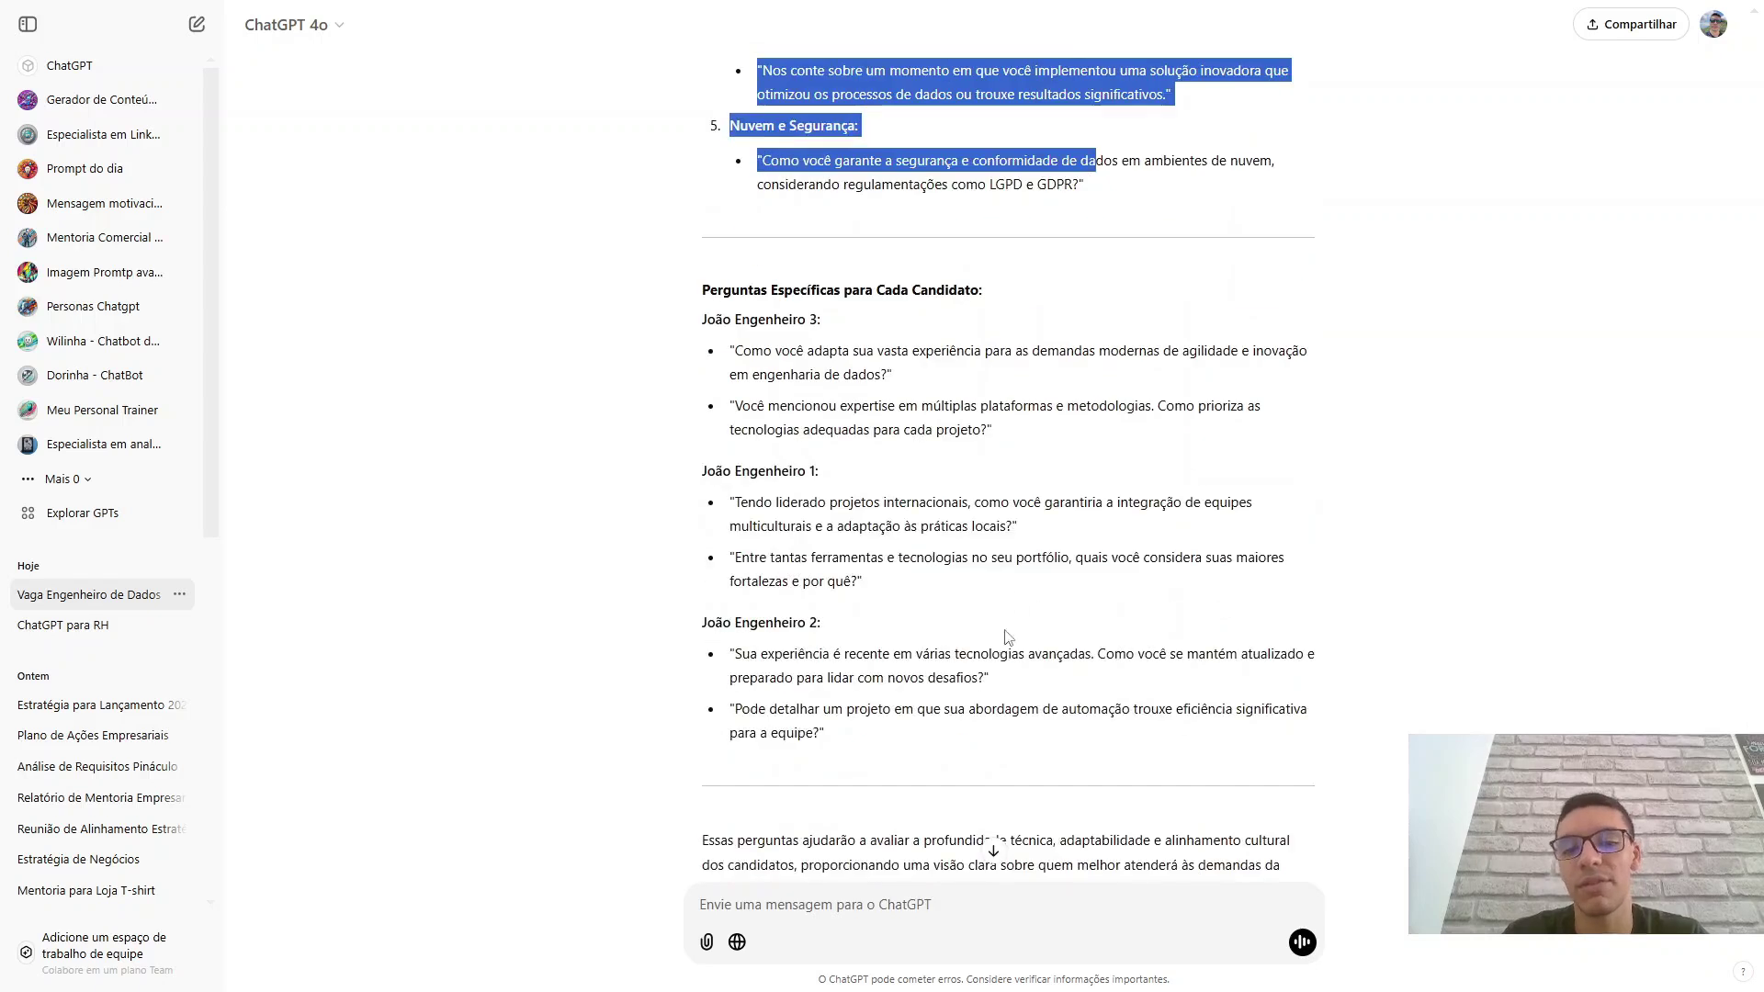
pyautogui.moveTo(988, 735); pyautogui.dragTo(740, 289)
pyautogui.click(892, 455)
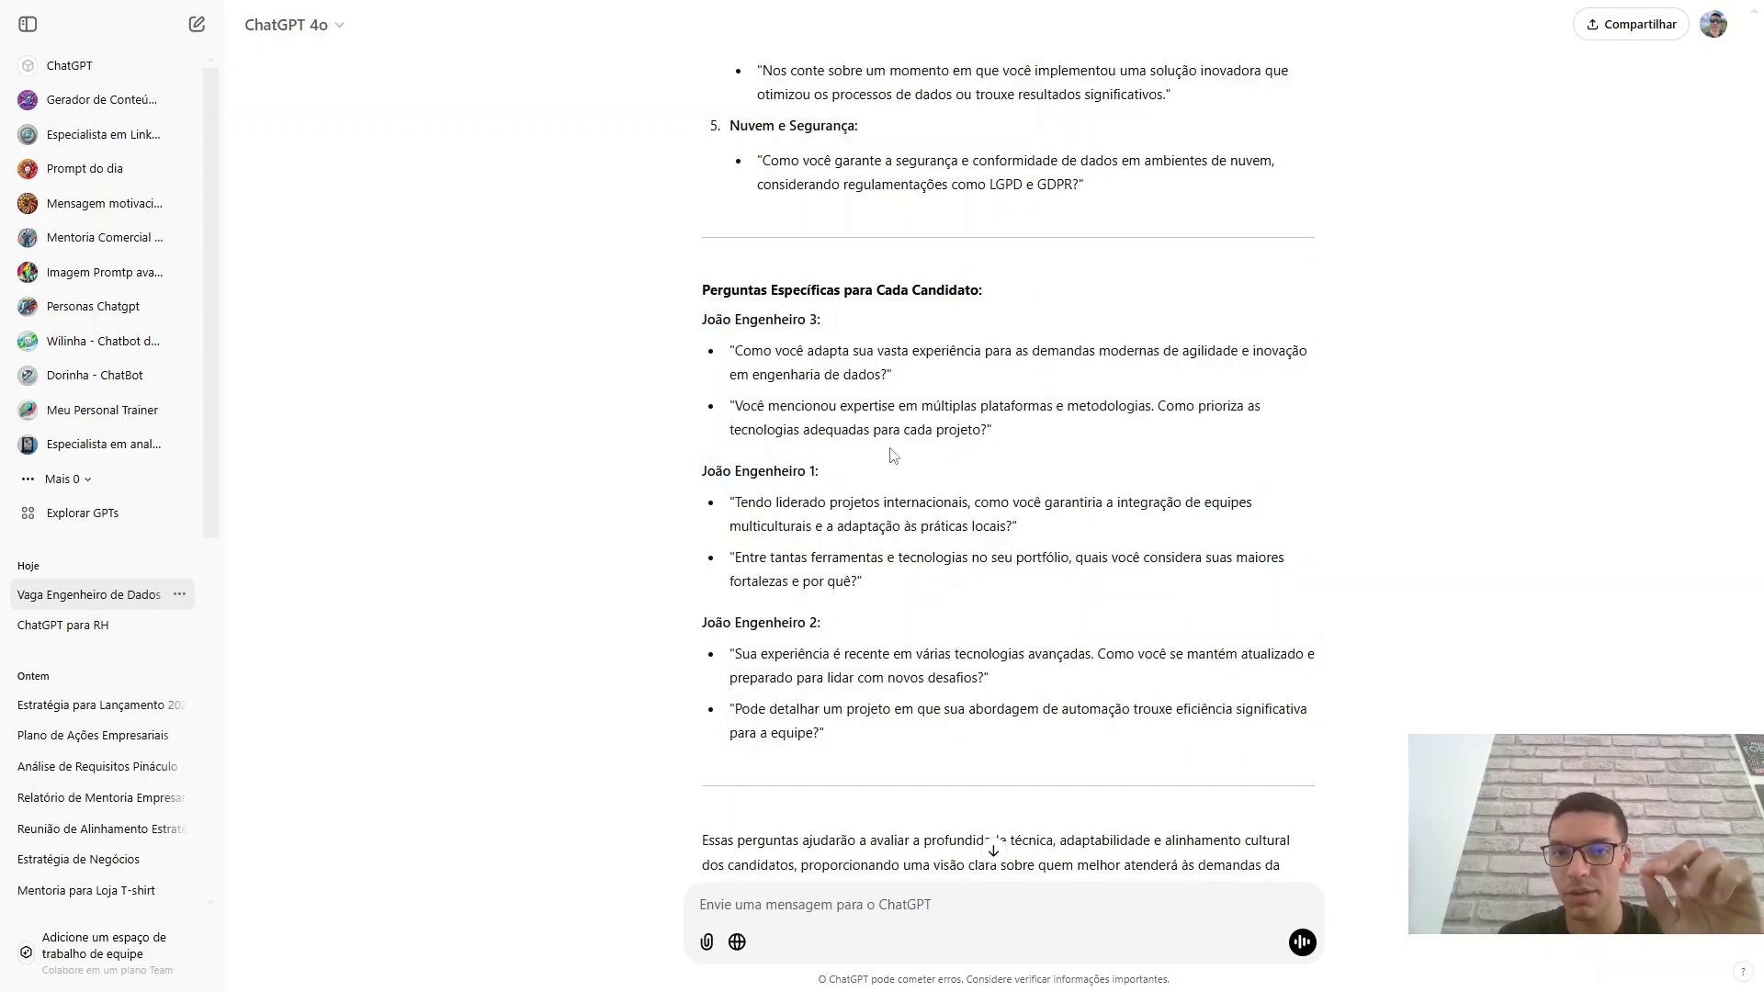
pyautogui.moveTo(997, 434); pyautogui.dragTo(732, 352)
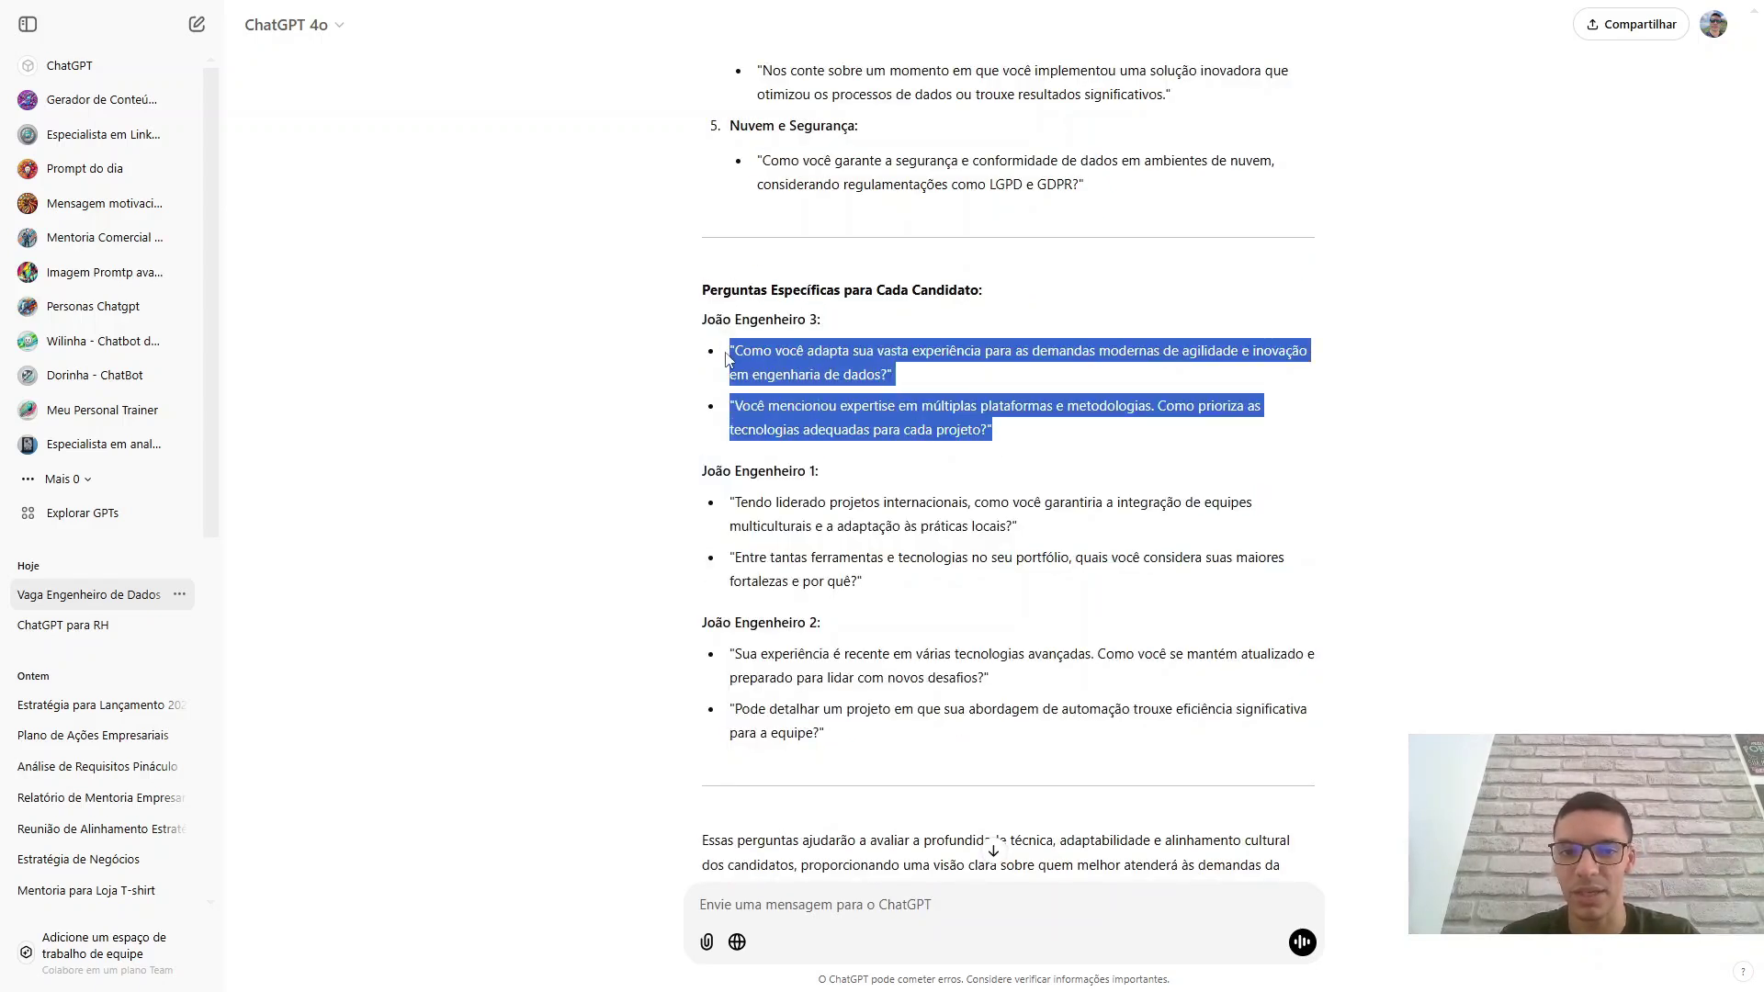
pyautogui.click(1003, 432)
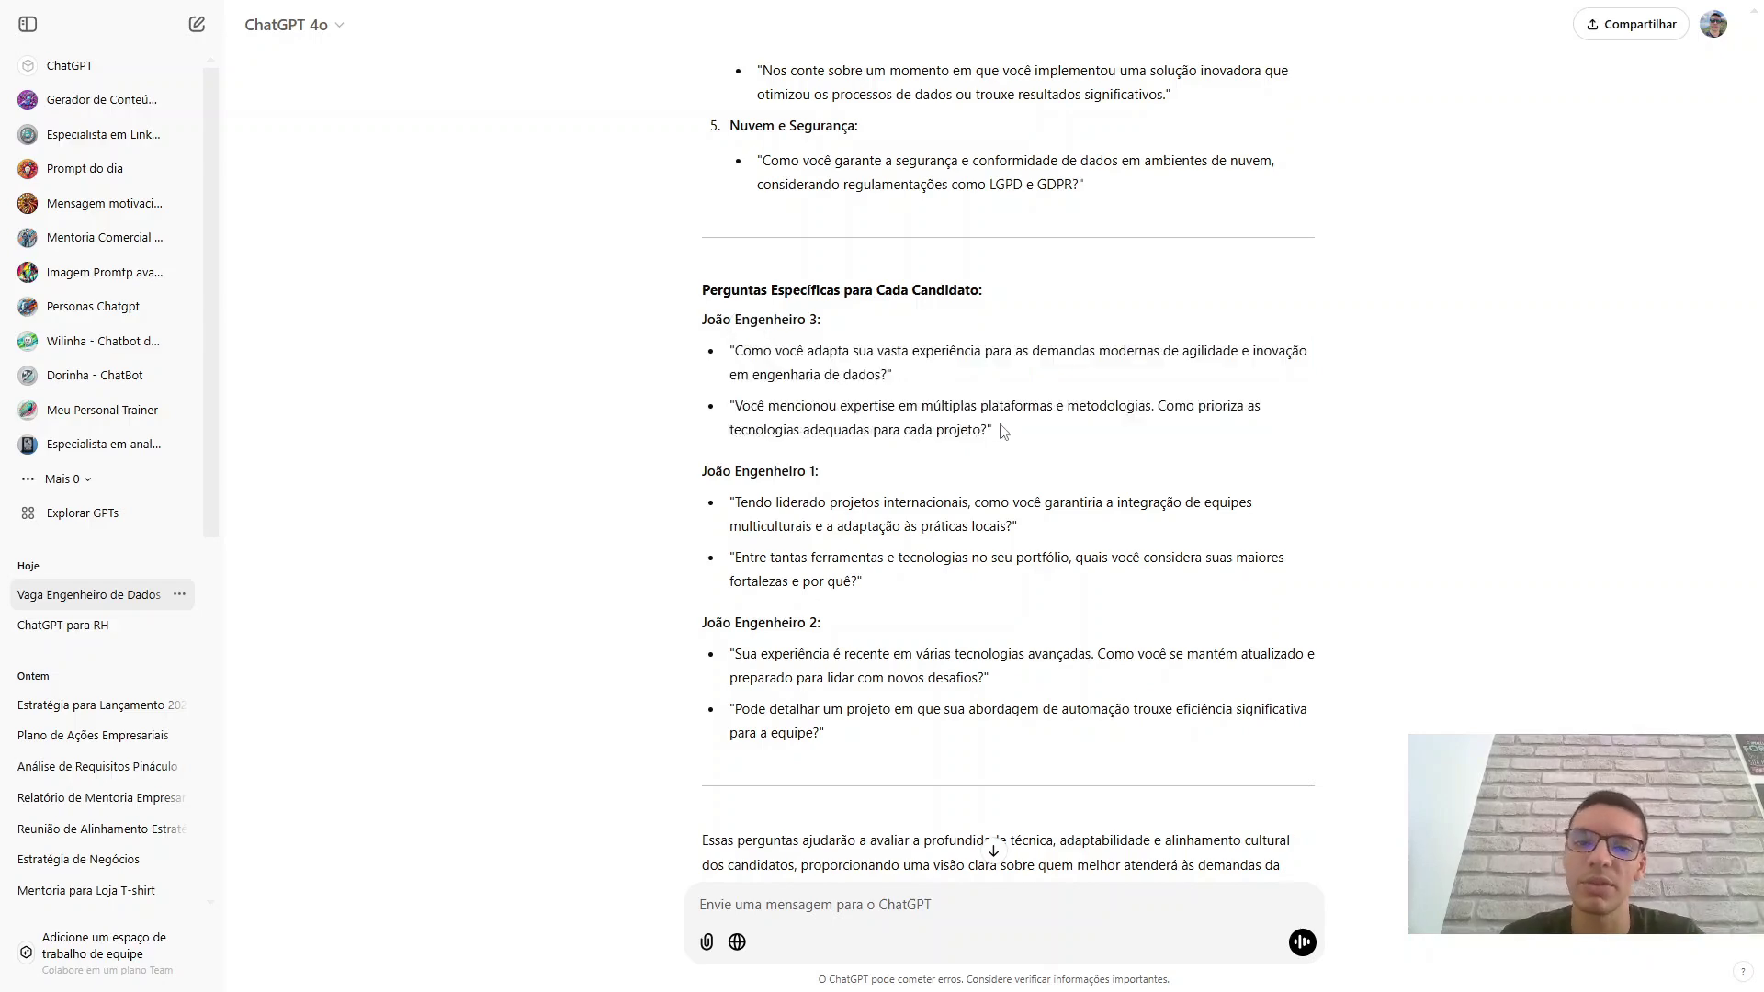
pyautogui.scroll(-1, 1003, 432)
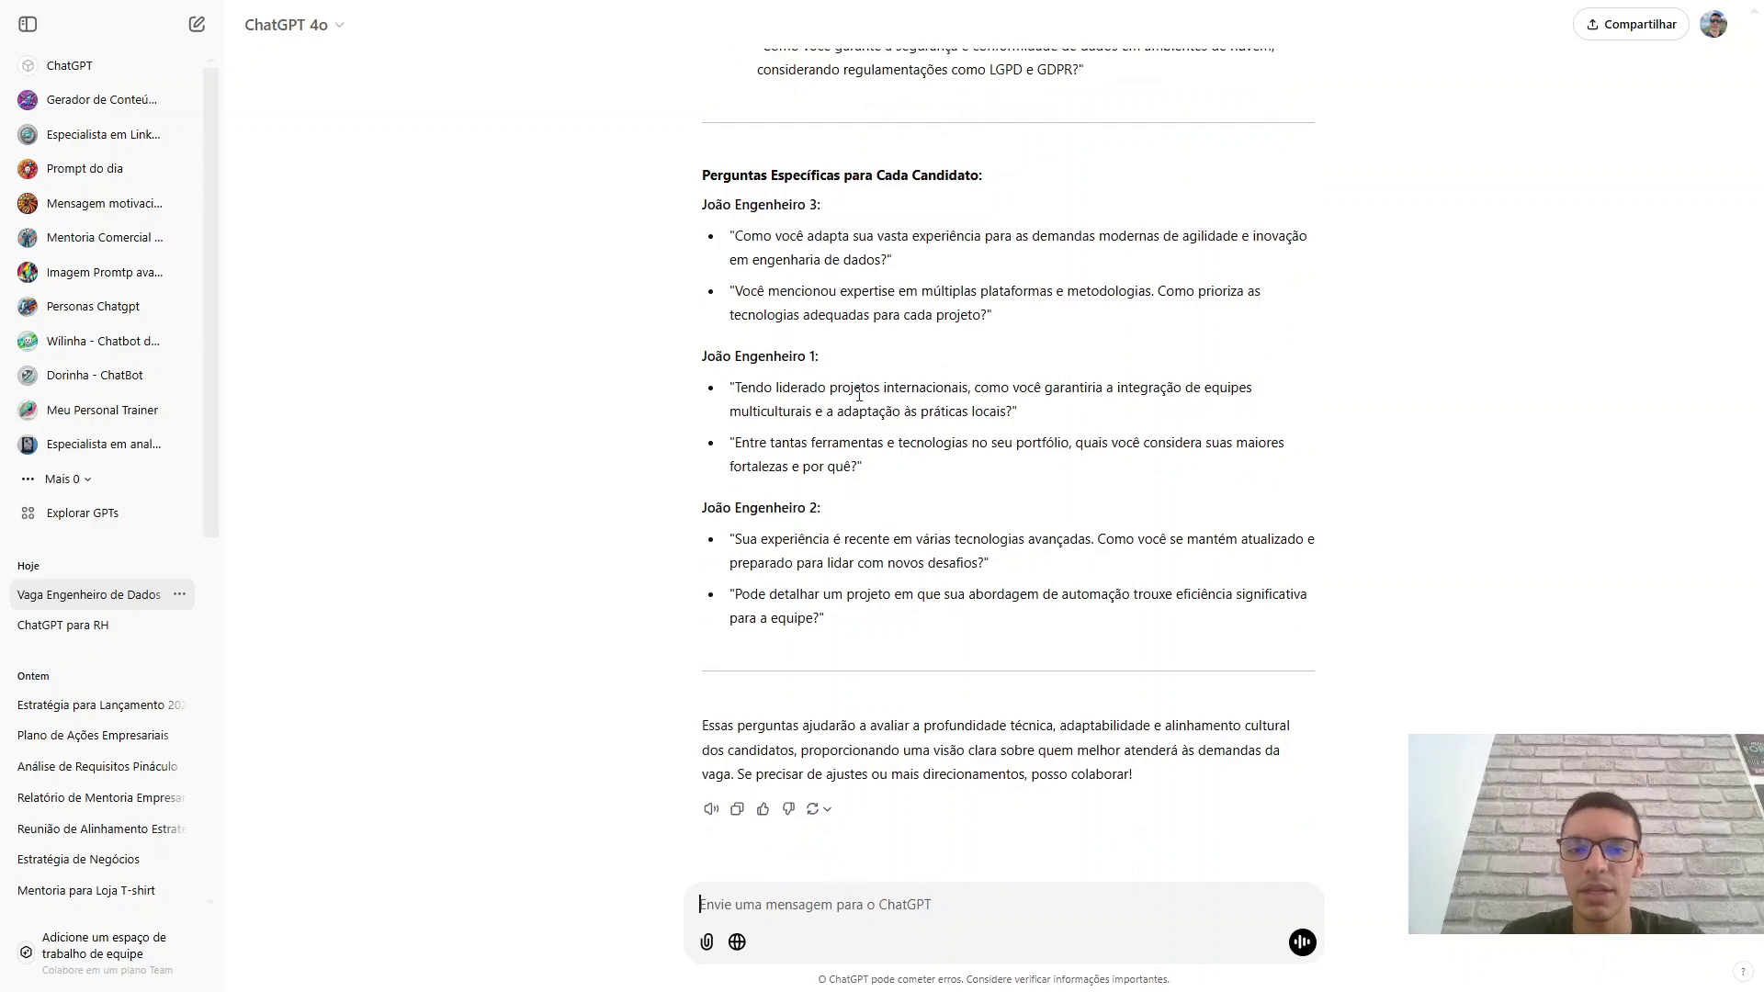
pyautogui.scroll(5, 897, 230)
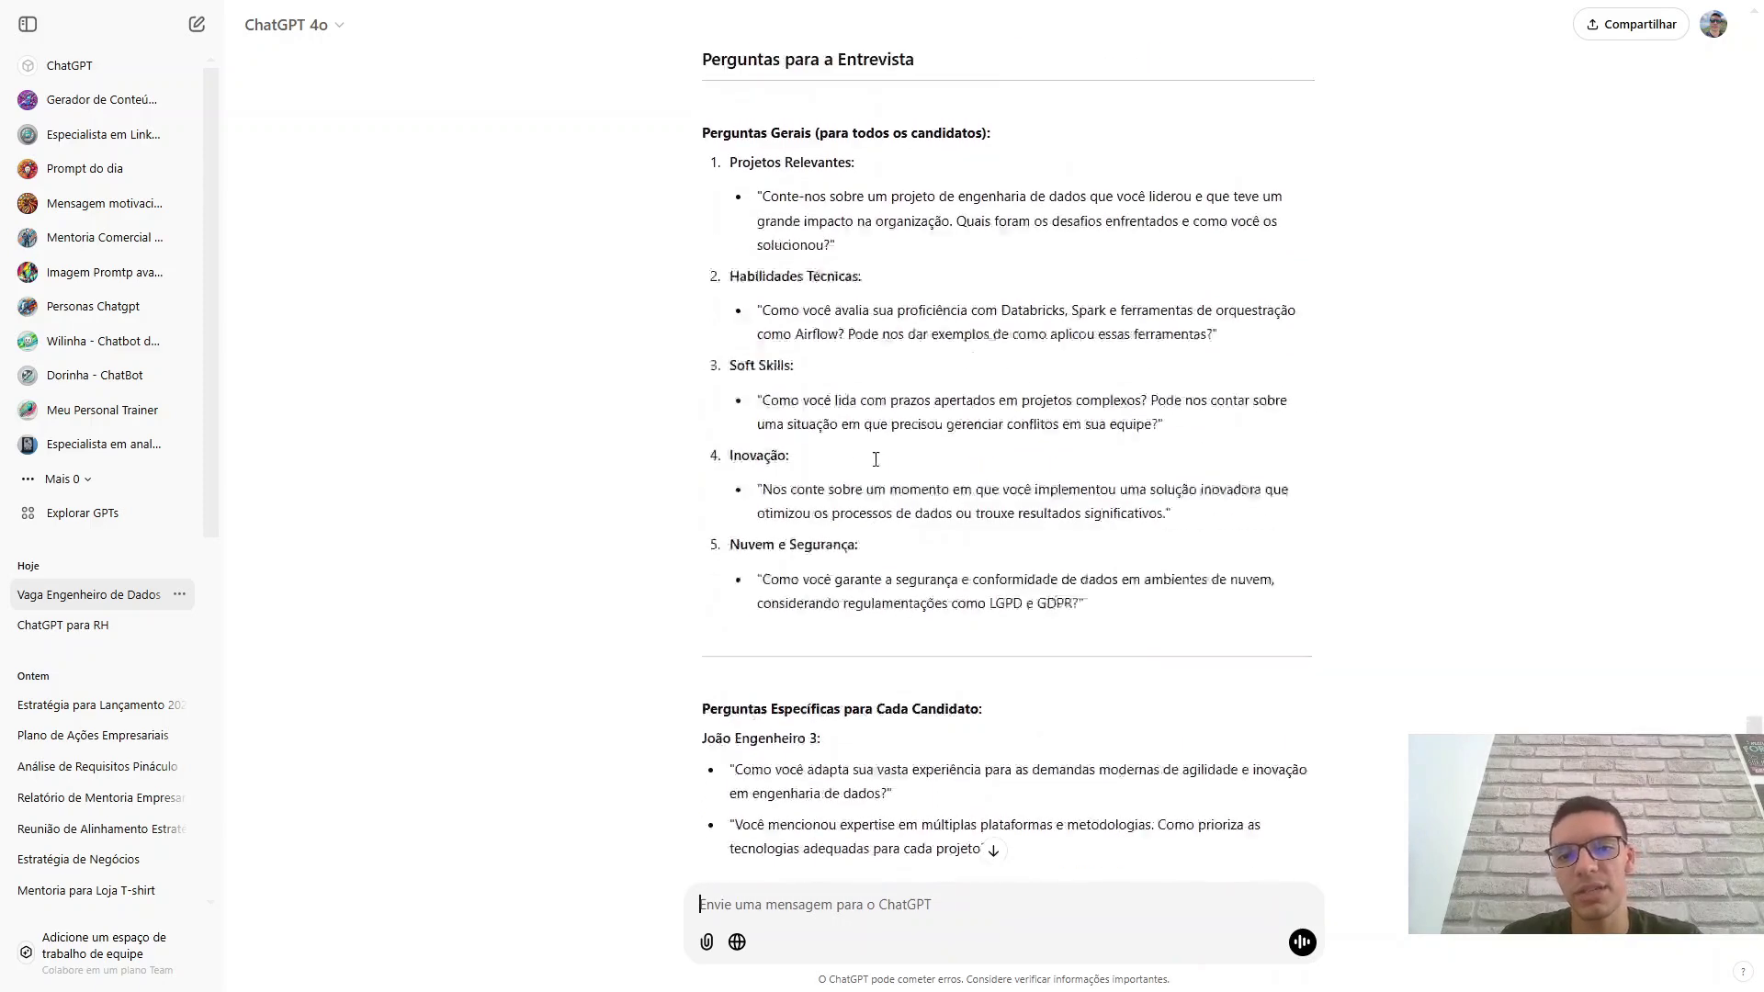
pyautogui.moveTo(1125, 682); pyautogui.dragTo(799, 204)
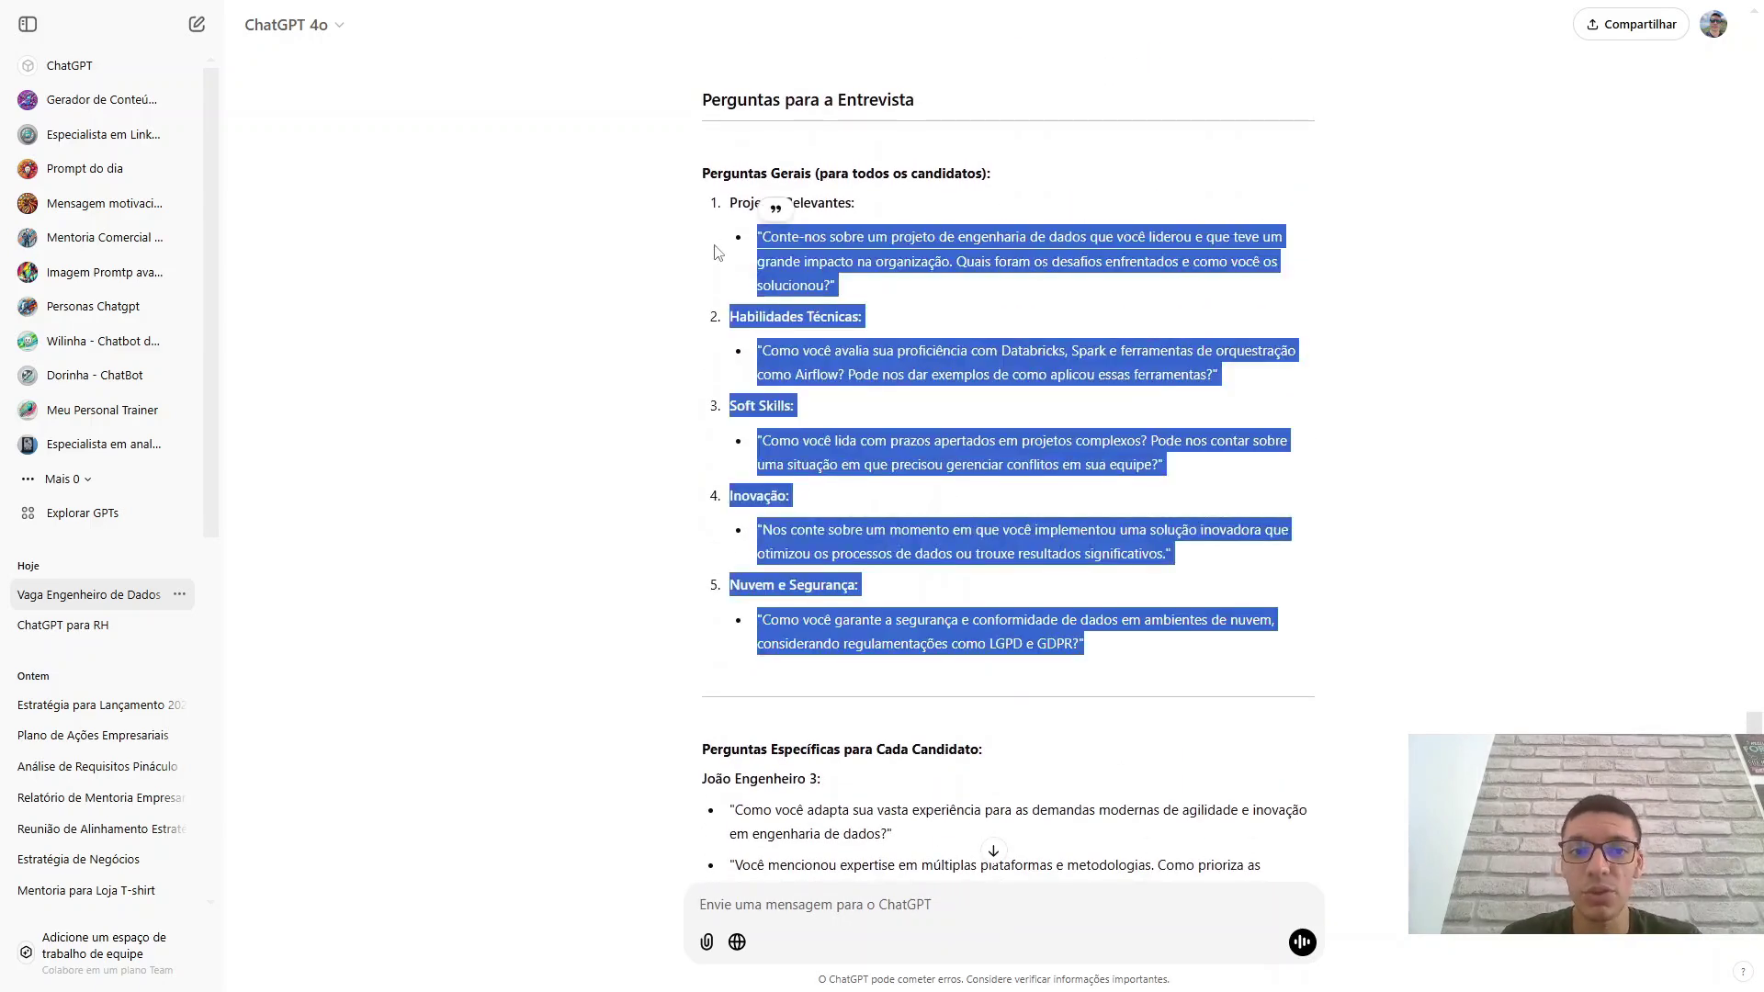
pyautogui.scroll(-2, 969, 636)
pyautogui.moveTo(1019, 685); pyautogui.dragTo(740, 549)
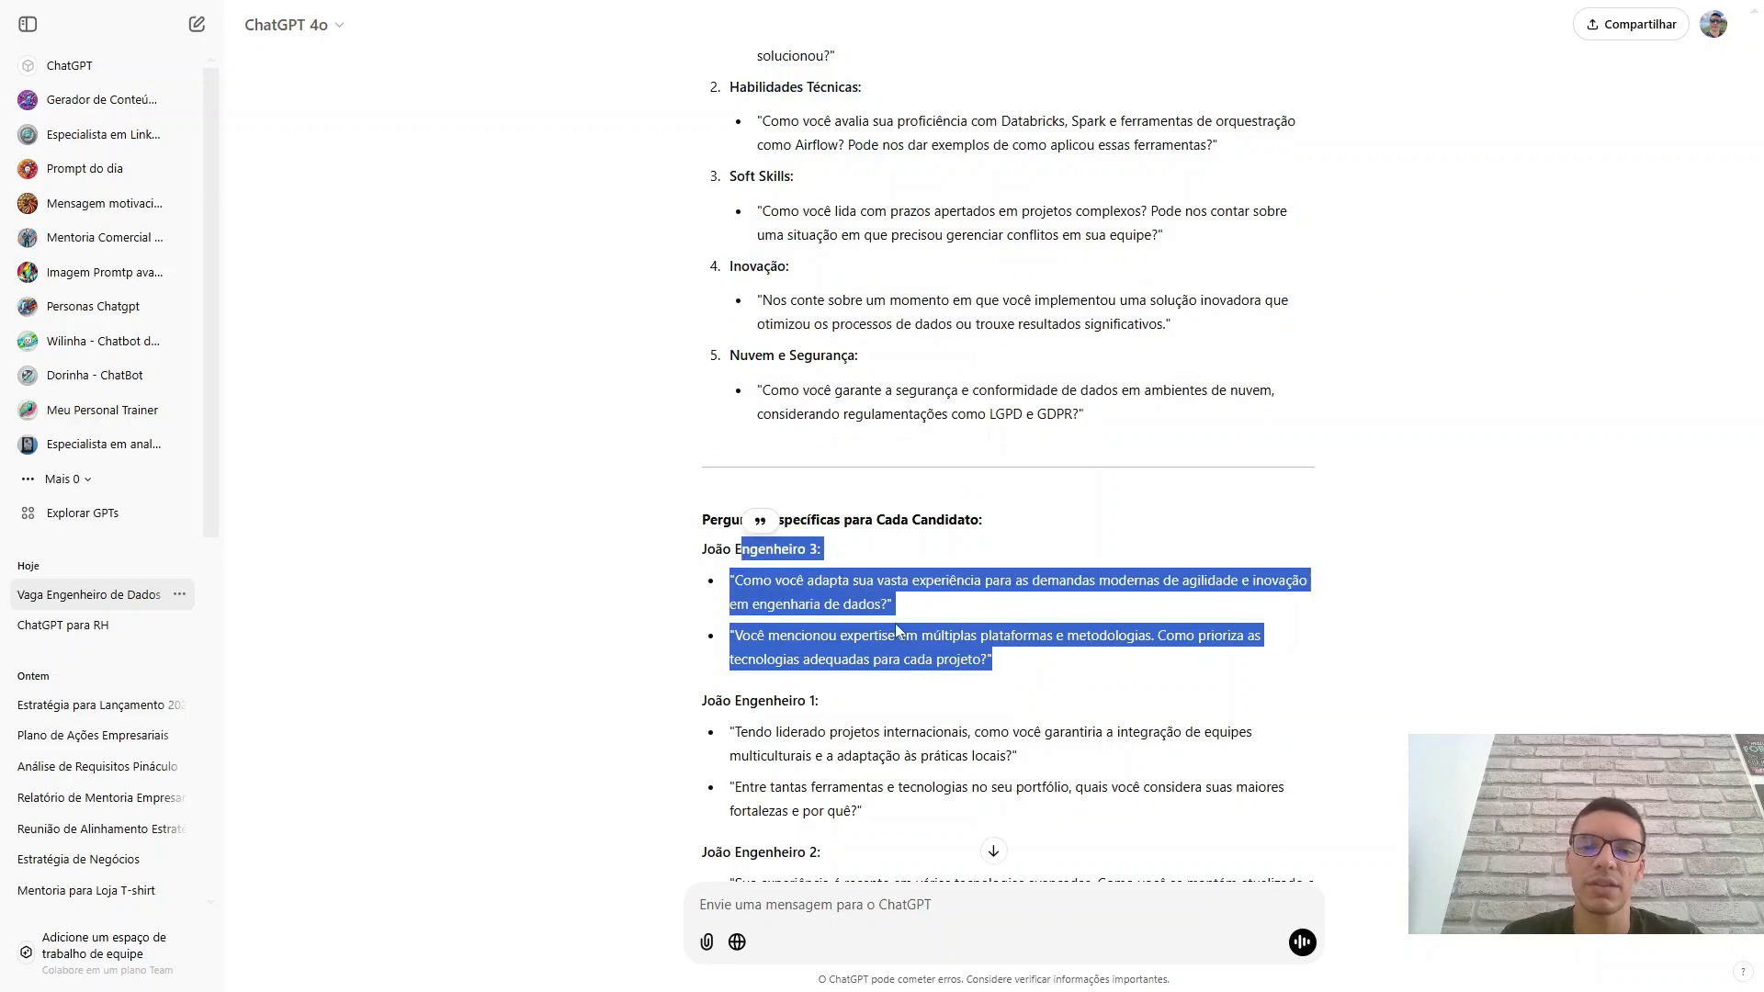
pyautogui.scroll(-2, 916, 604)
pyautogui.moveTo(916, 604); pyautogui.dragTo(731, 502)
pyautogui.scroll(-1, 881, 643)
pyautogui.moveTo(859, 625); pyautogui.dragTo(731, 538)
pyautogui.click(877, 906)
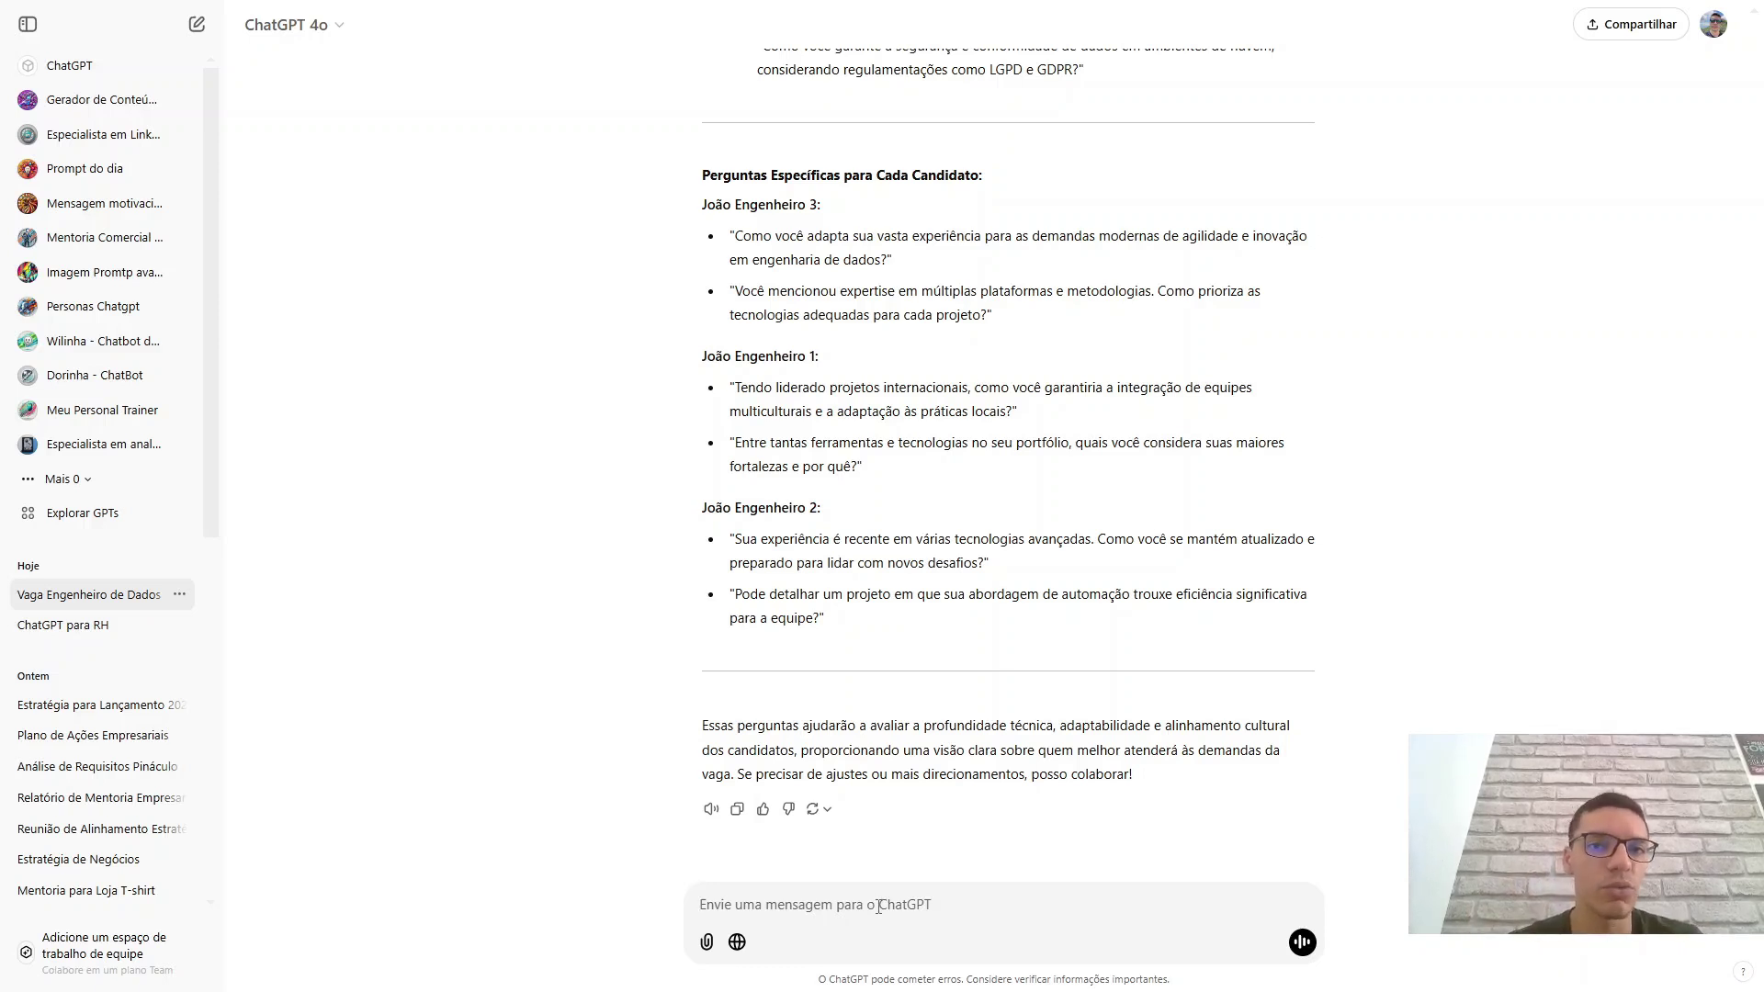
pyautogui.write('Tictio')
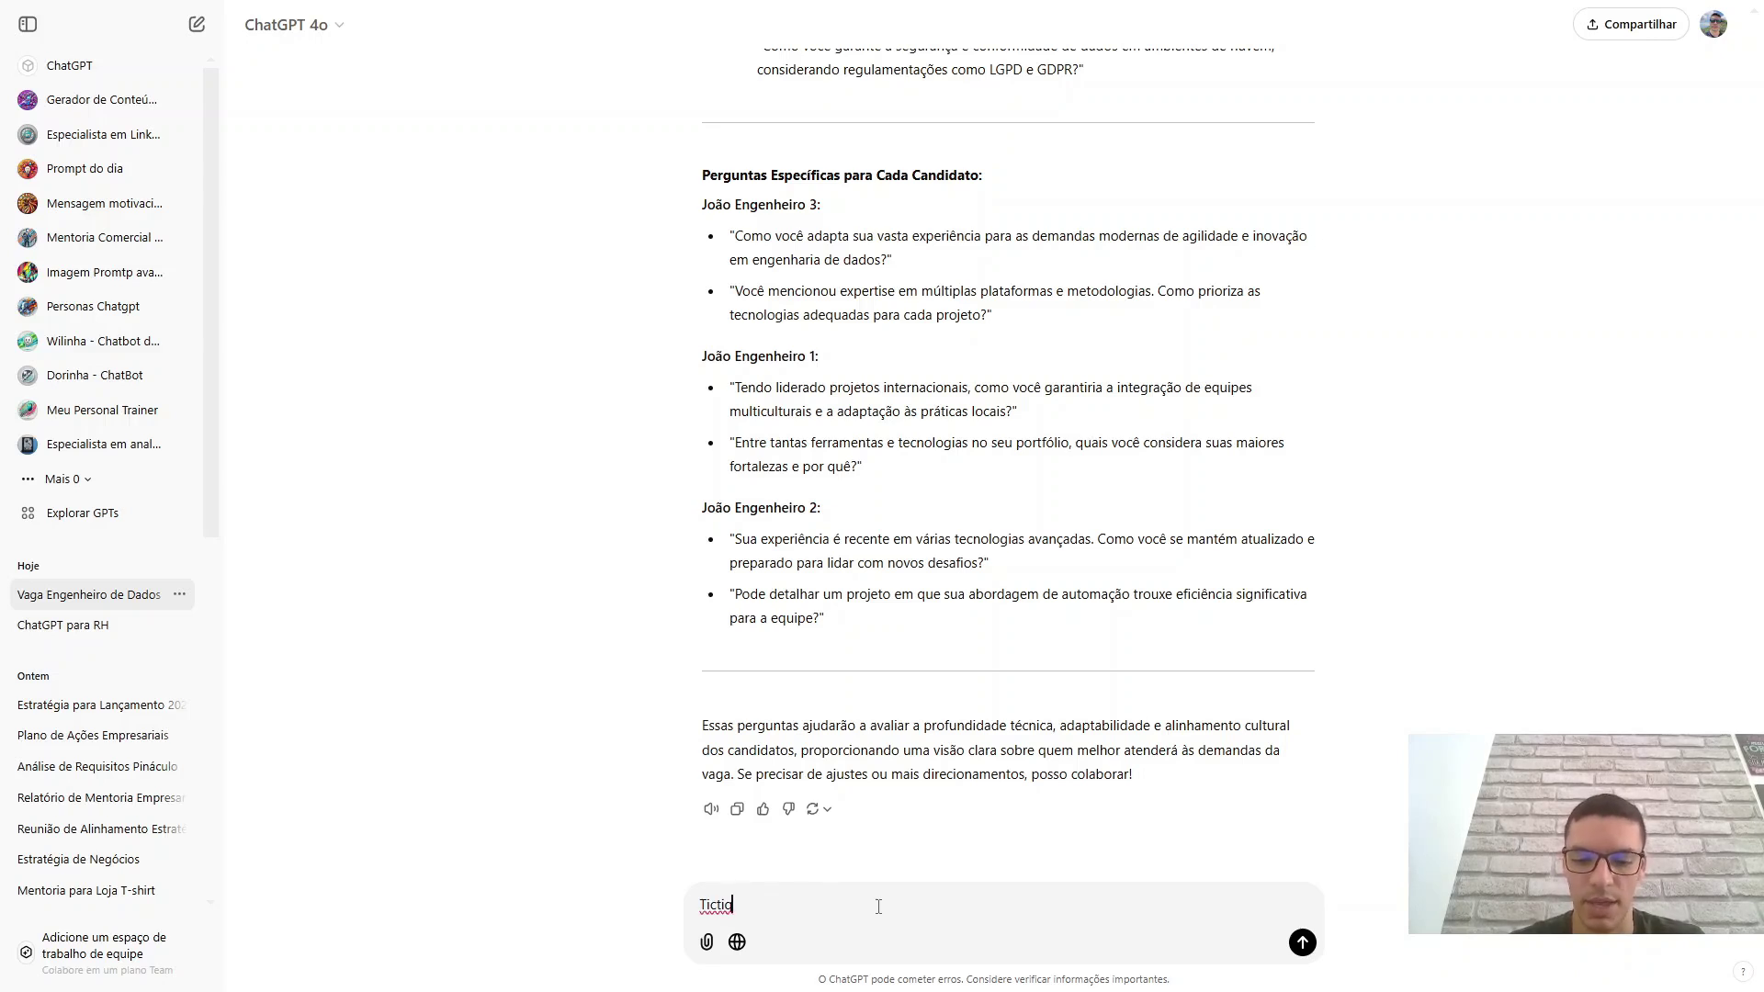
pyautogui.press('BackSpace')
pyautogui.press('BackSpace')
pyautogui.press('BackSpace')
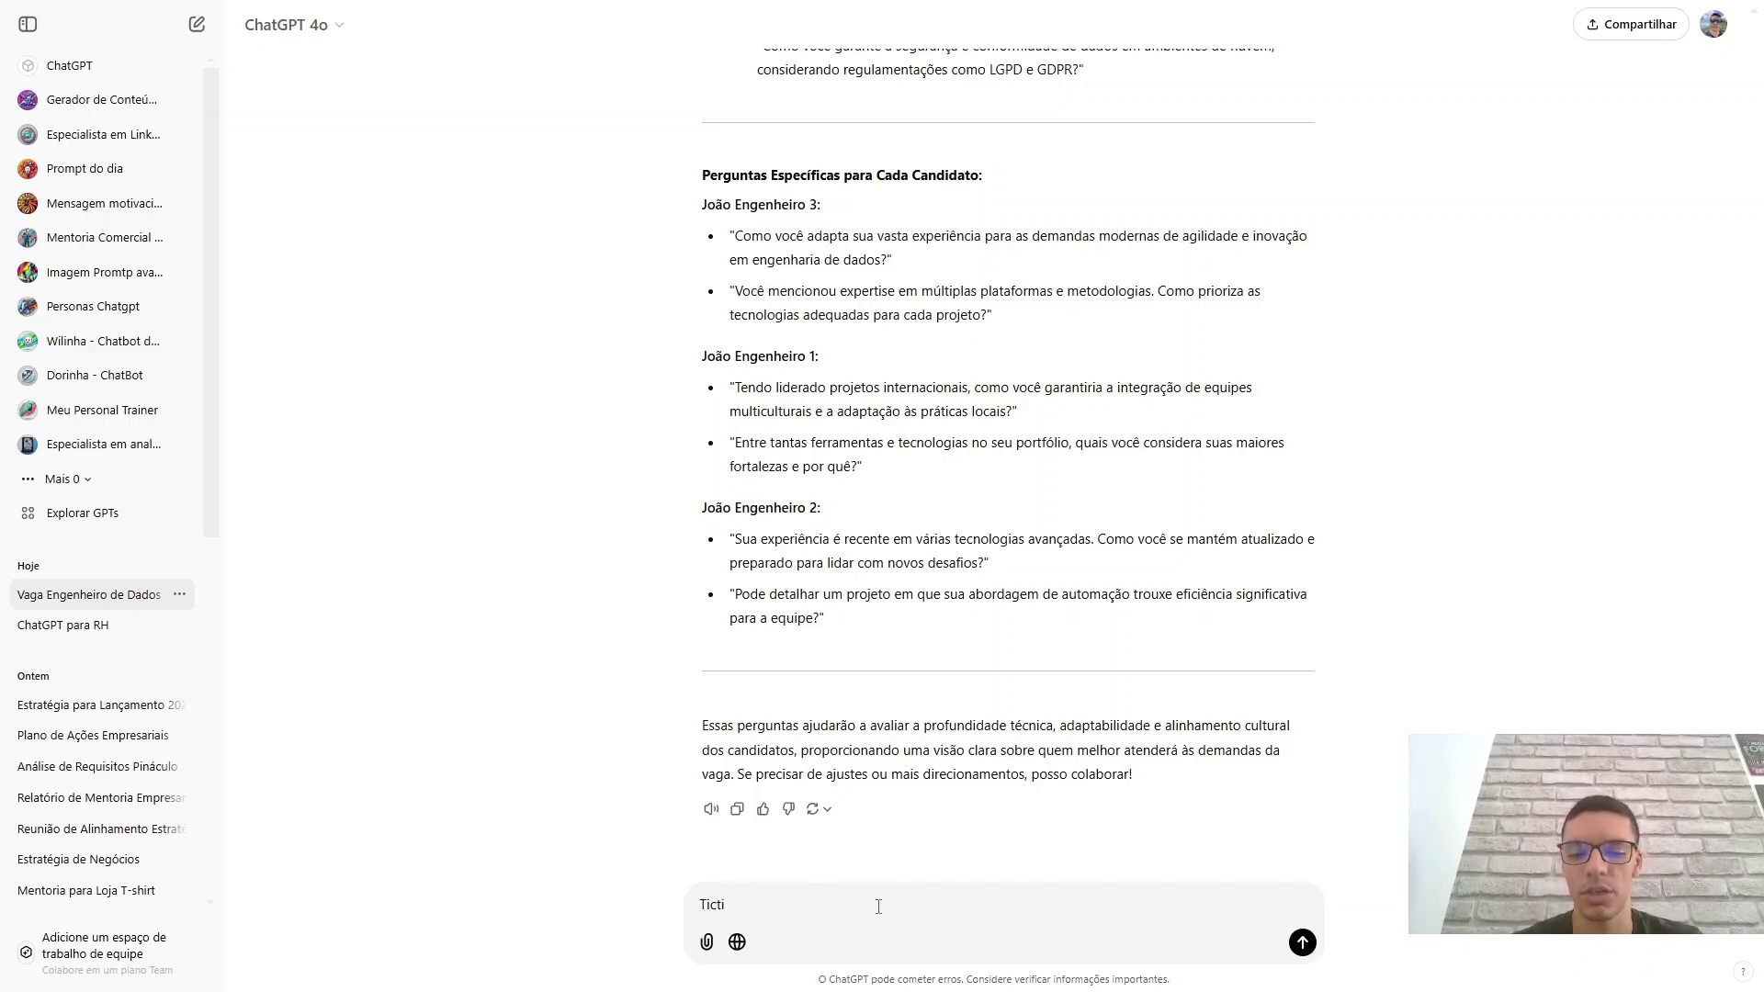
pyautogui.write('q')
pyautogui.press('BackSpace')
pyautogui.press('BackSpace')
pyautogui.write('qtc')
pyautogui.press('BackSpace')
pyautogui.press('BackSpace')
pyautogui.press('BackSpace')
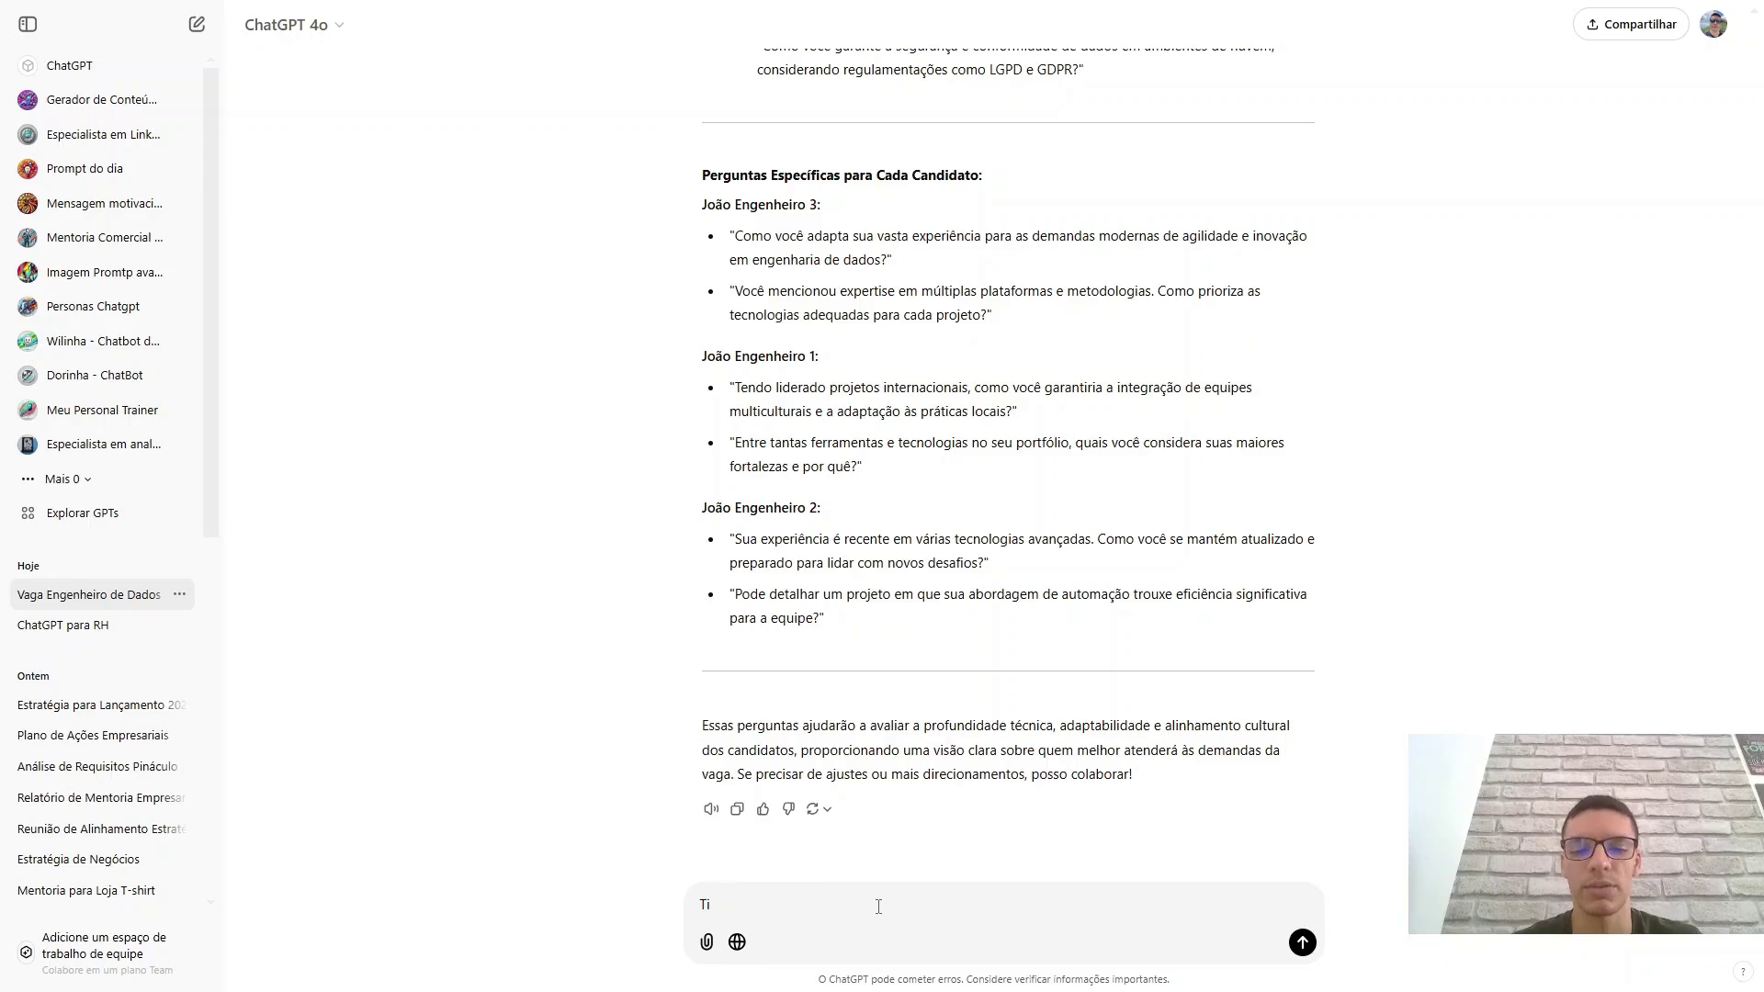
pyautogui.write('ctiq')
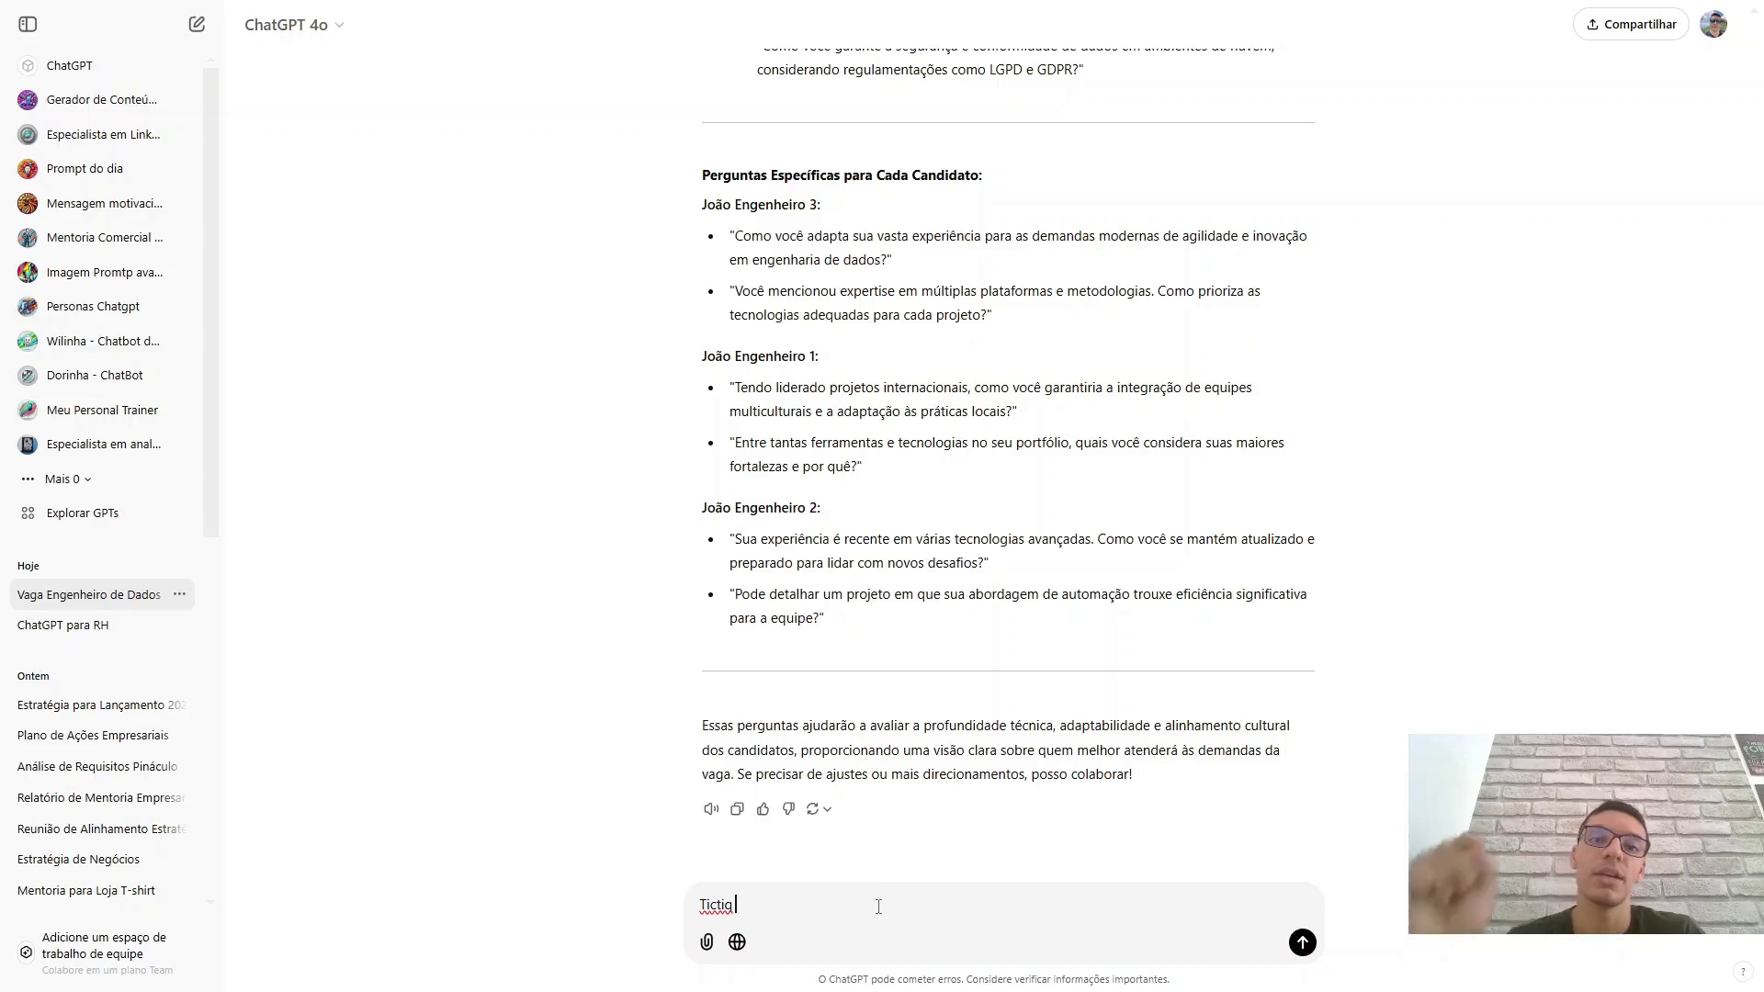
pyautogui.hotkey('ctrl', 'a')
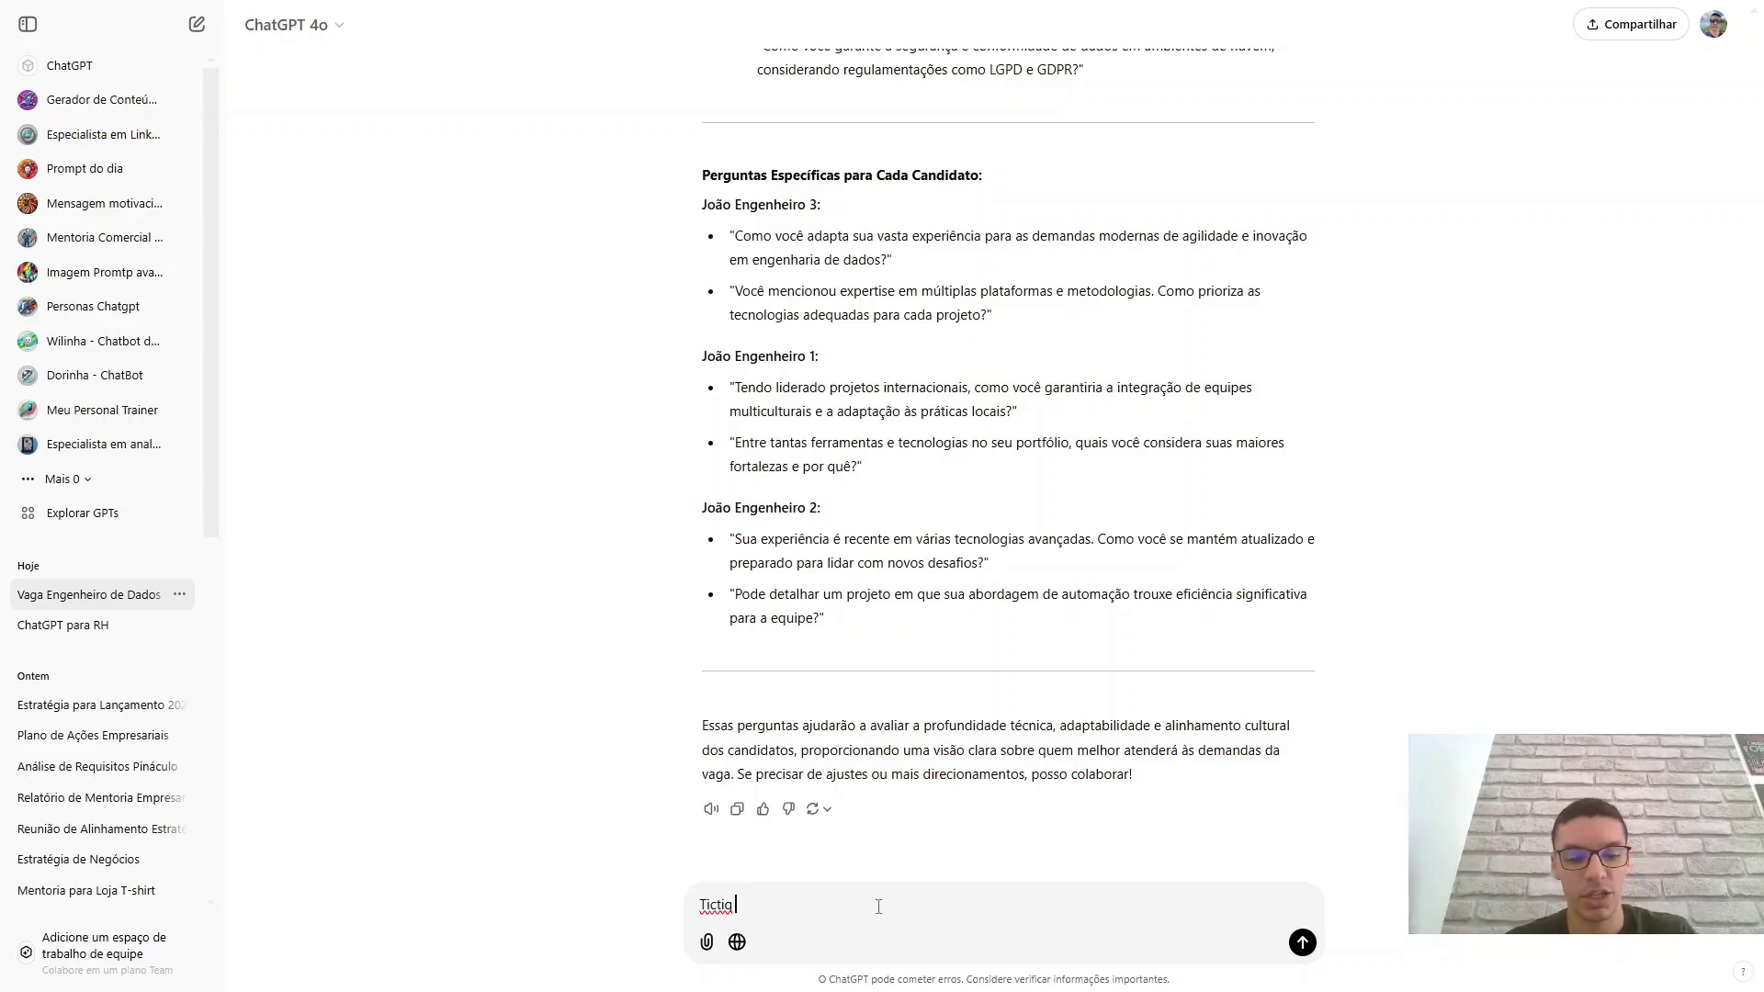
pyautogui.press('BackSpace')
# Check the file attachment sources available for a message and review the highlighted candidate-specific questions.
pyautogui.click(707, 941)
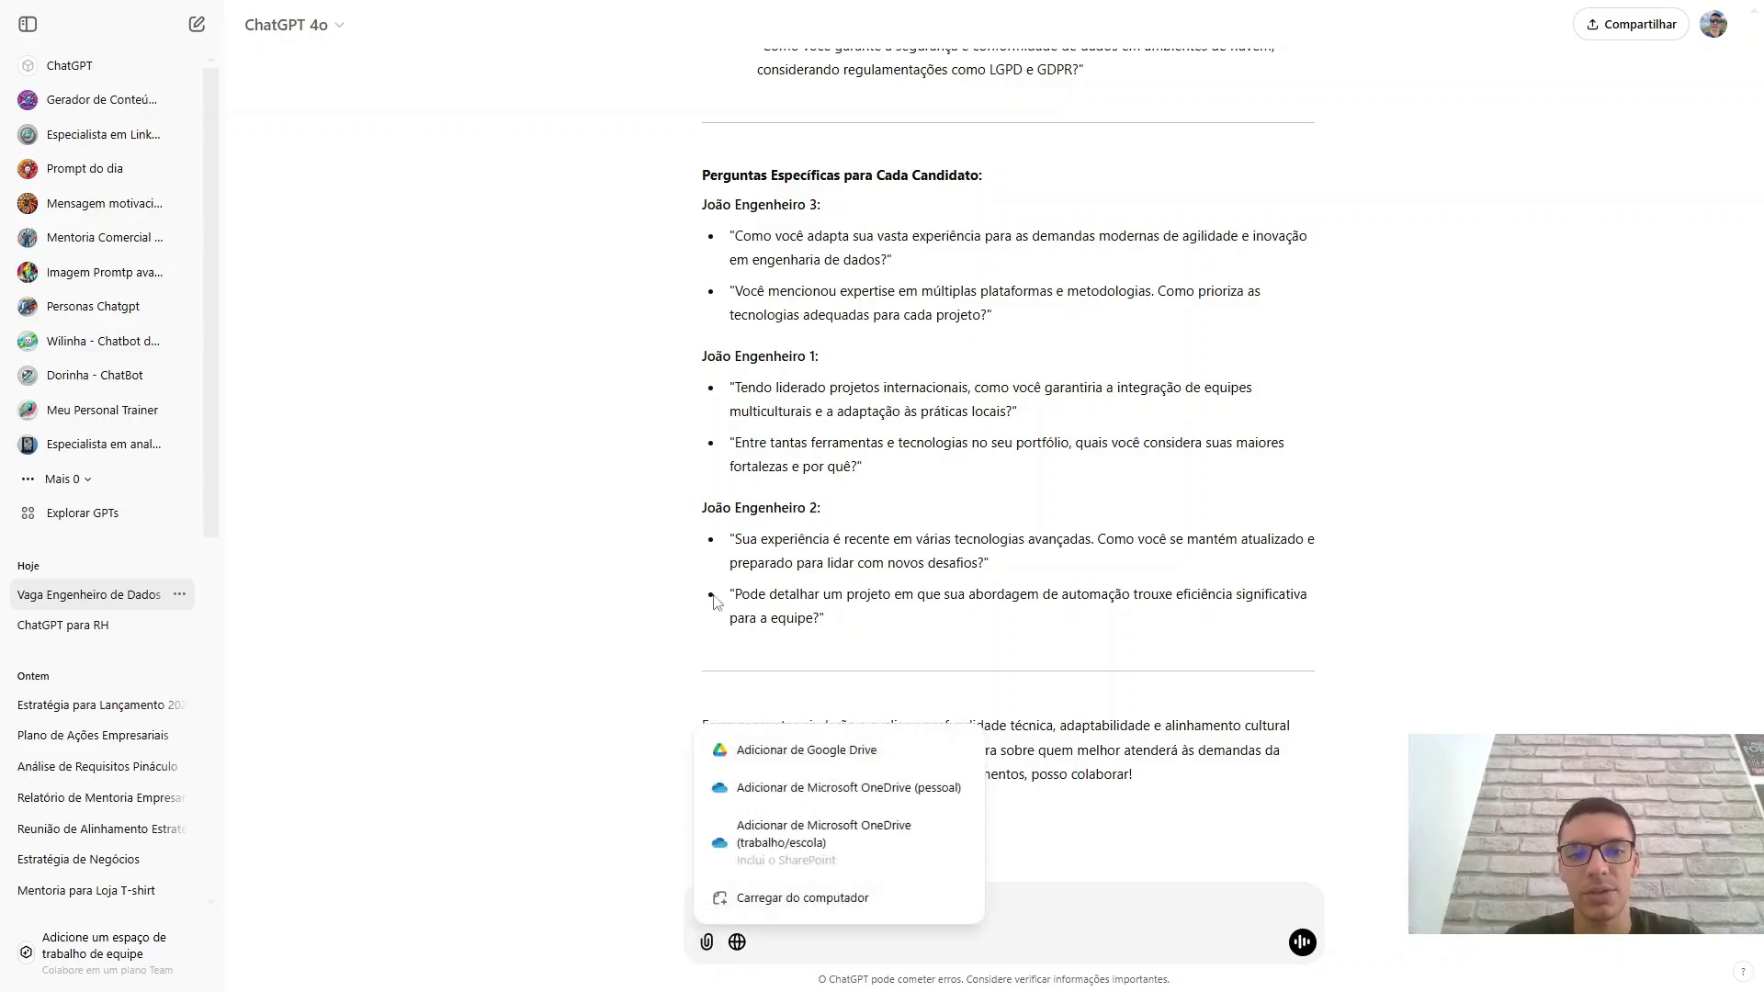
pyautogui.click(1064, 908)
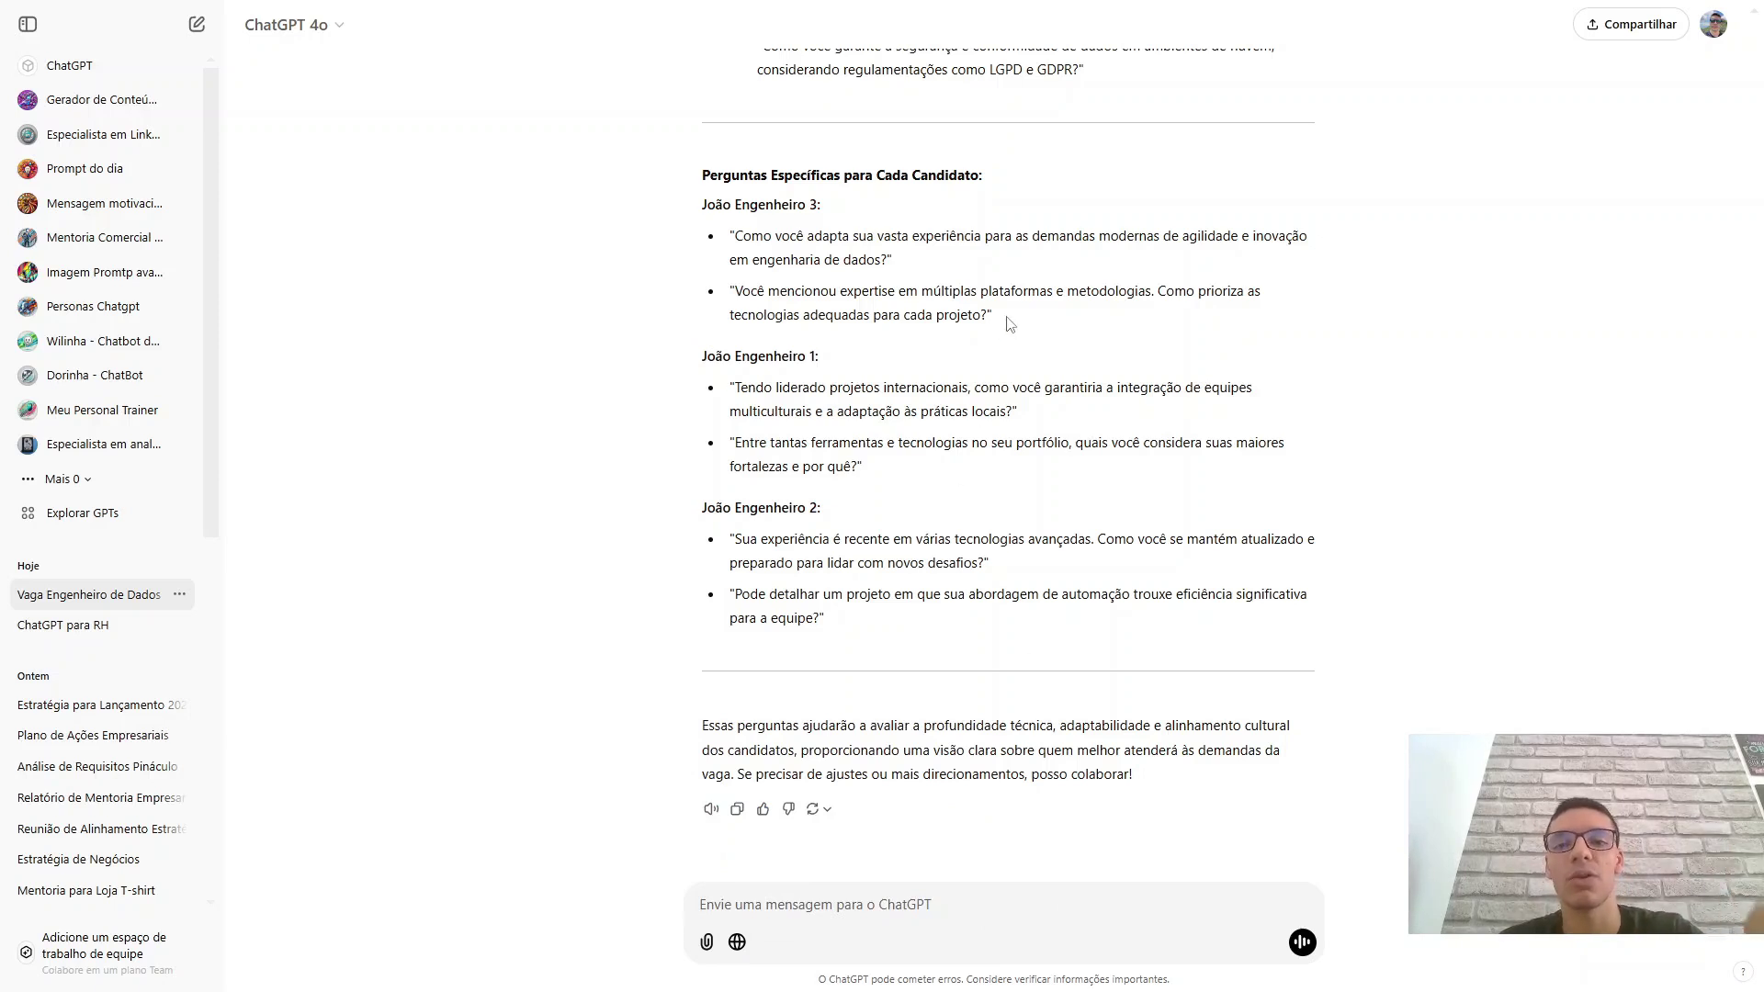
pyautogui.moveTo(1008, 322); pyautogui.dragTo(726, 232)
pyautogui.click(903, 889)
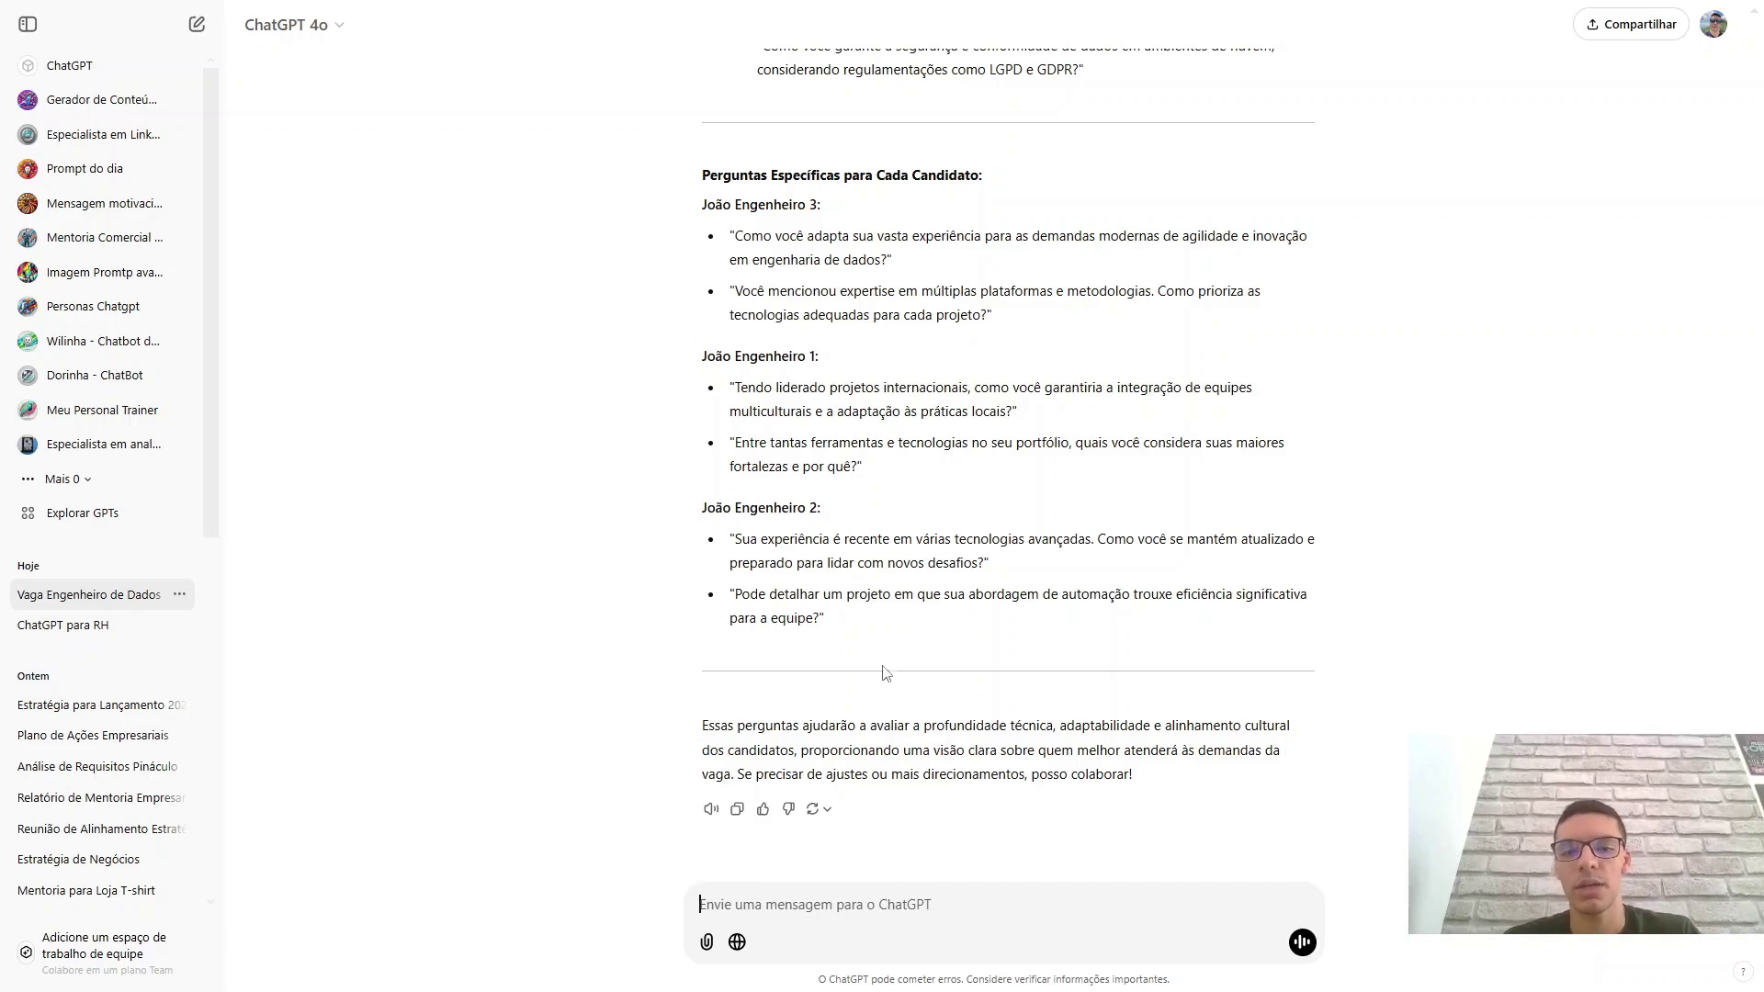
pyautogui.click(706, 941)
pyautogui.click(1067, 907)
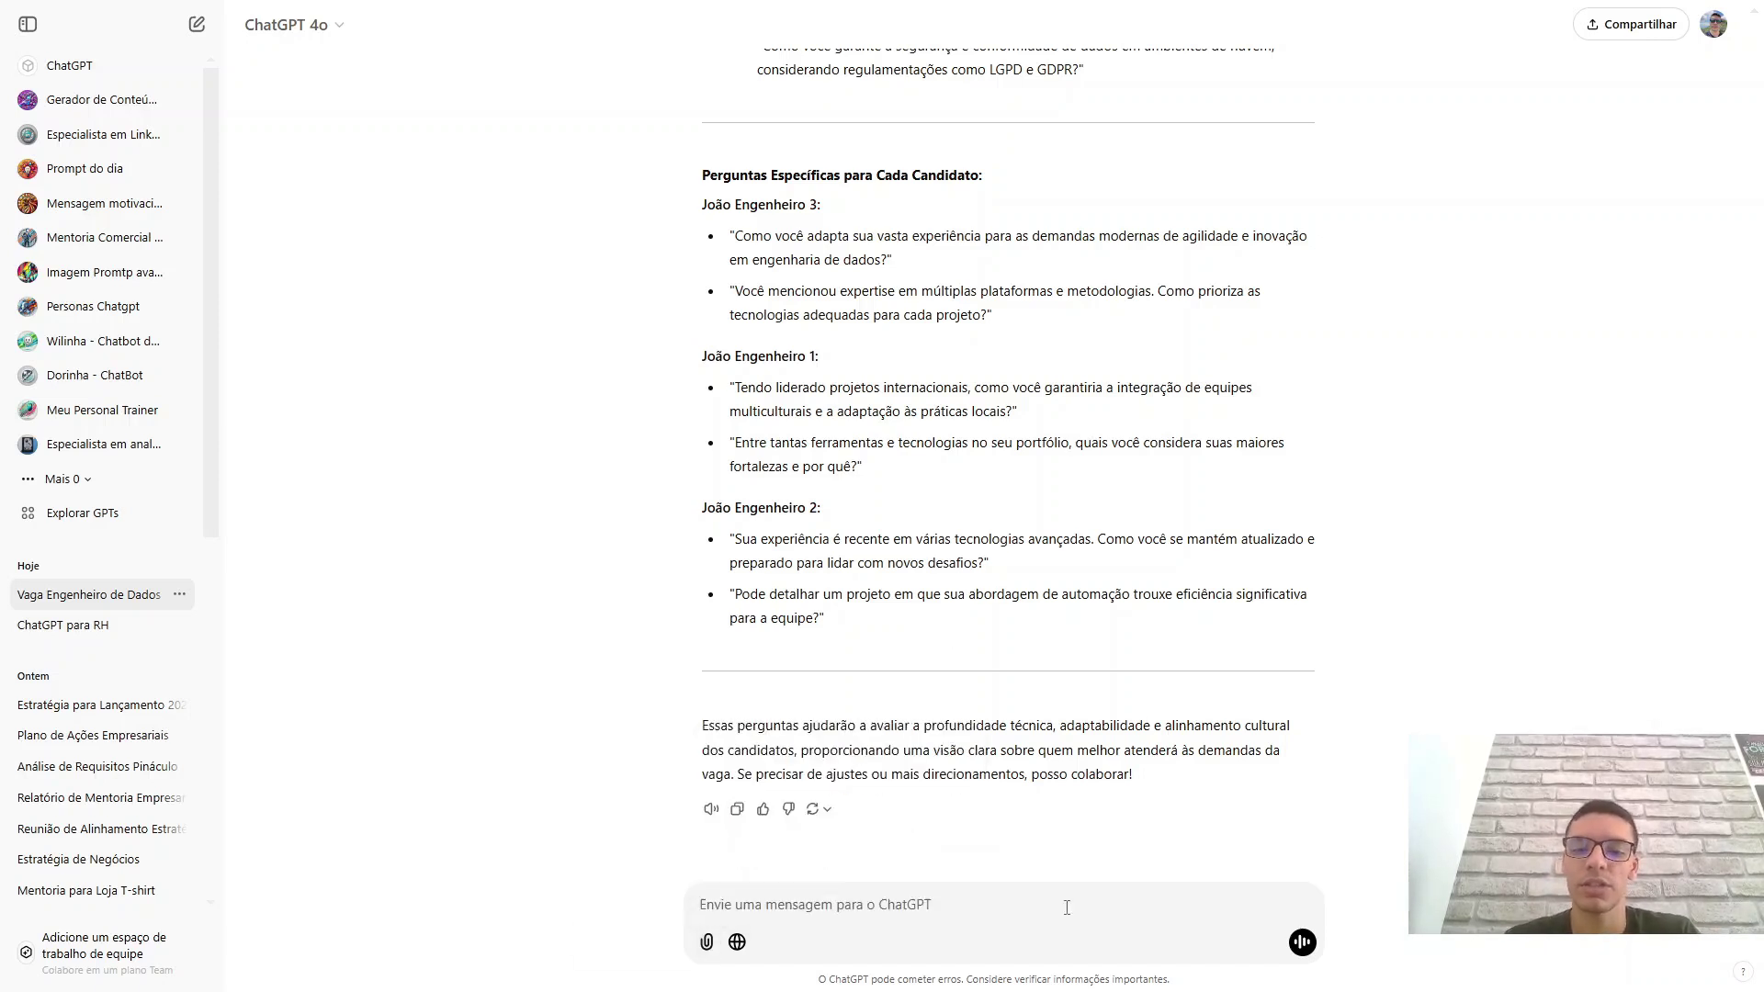
pyautogui.moveTo(863, 626); pyautogui.dragTo(709, 167)
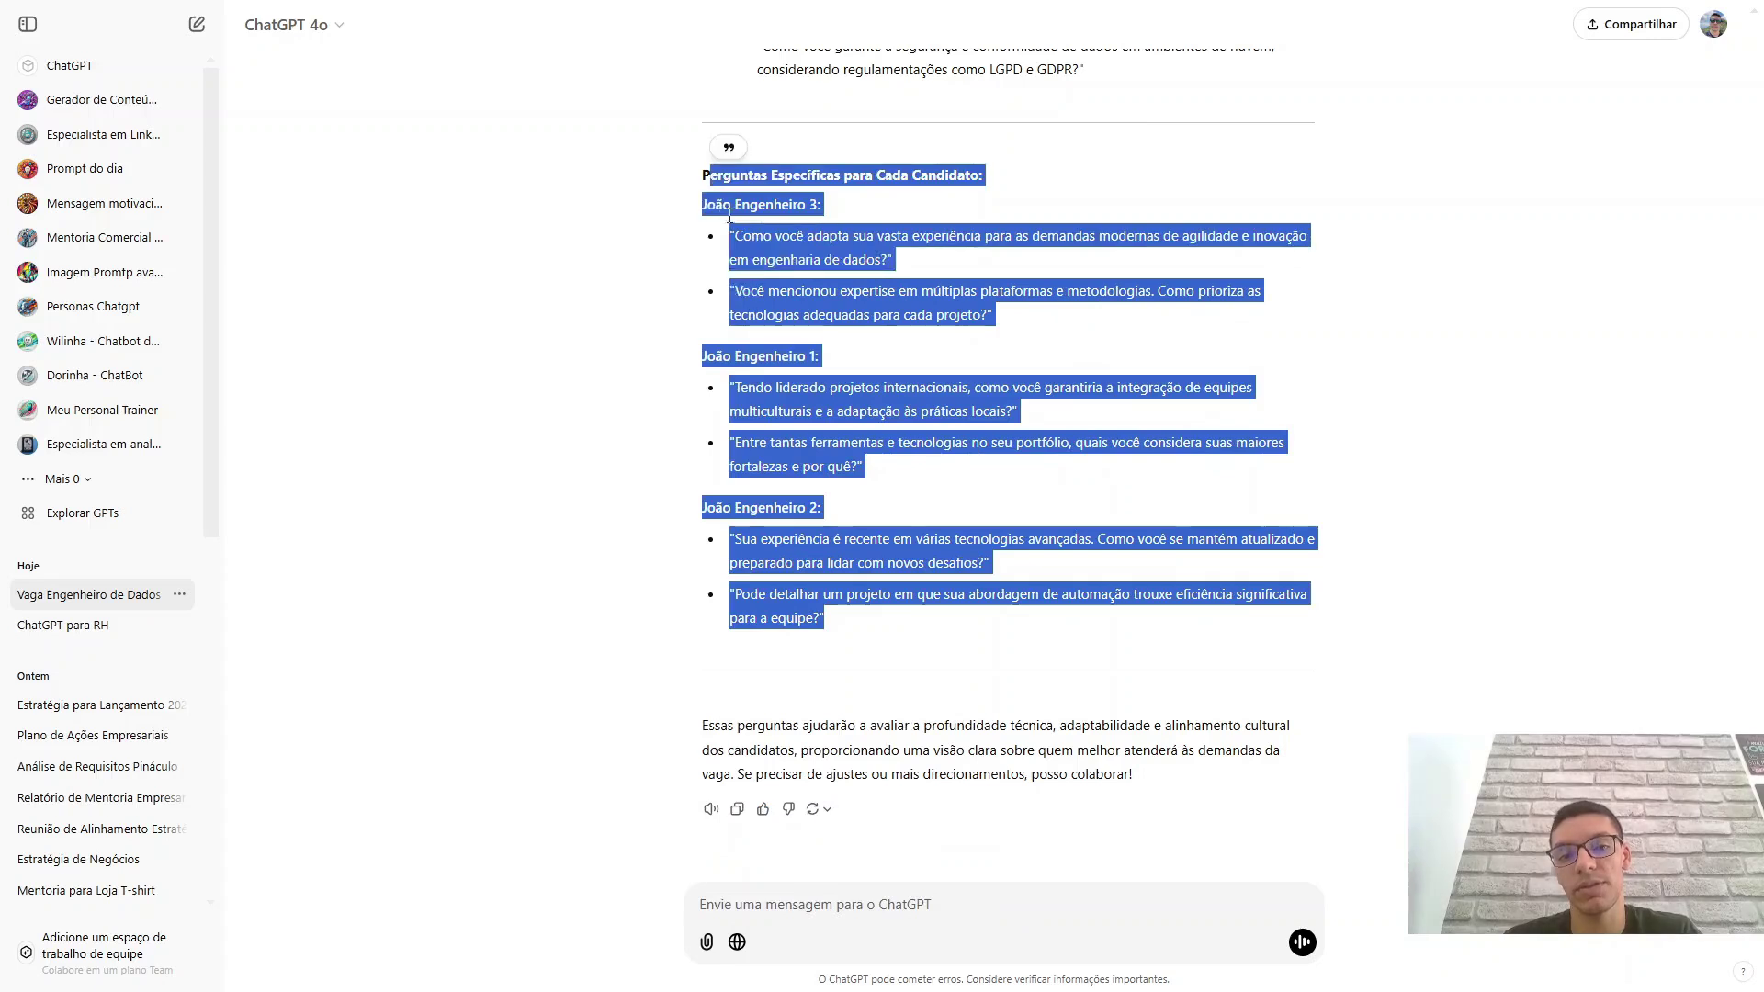
pyautogui.click(838, 628)
pyautogui.moveTo(838, 627); pyautogui.dragTo(757, 44)
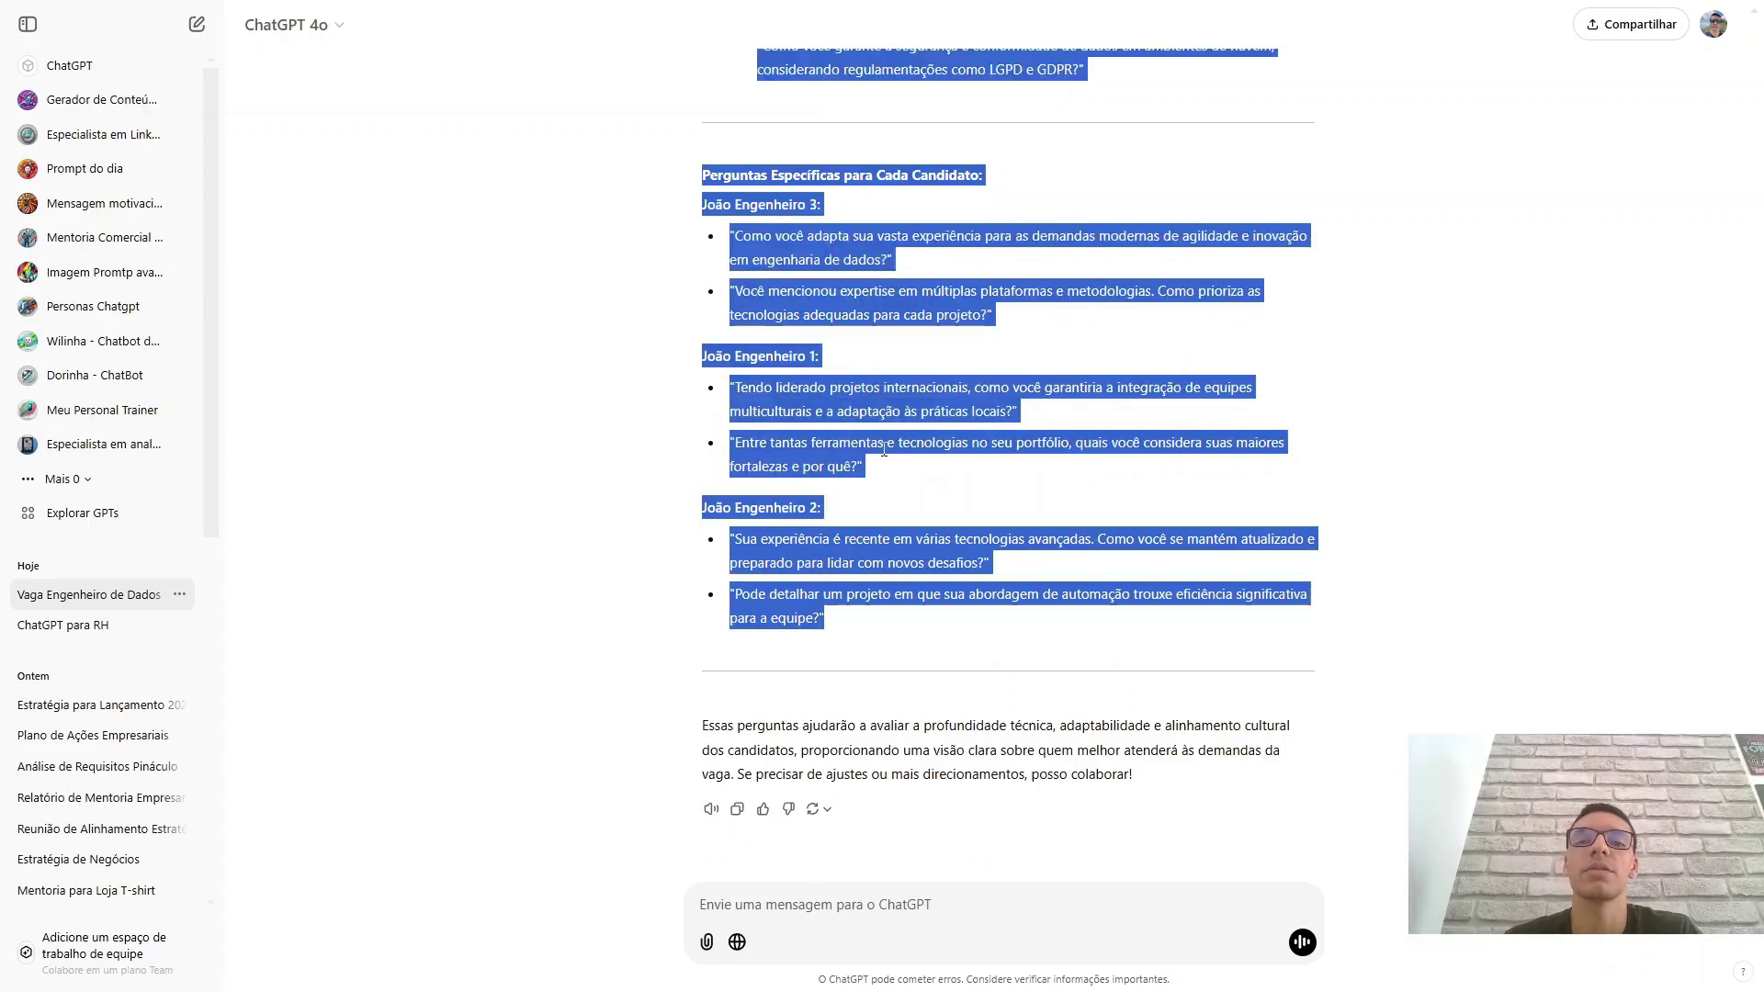
pyautogui.click(955, 456)
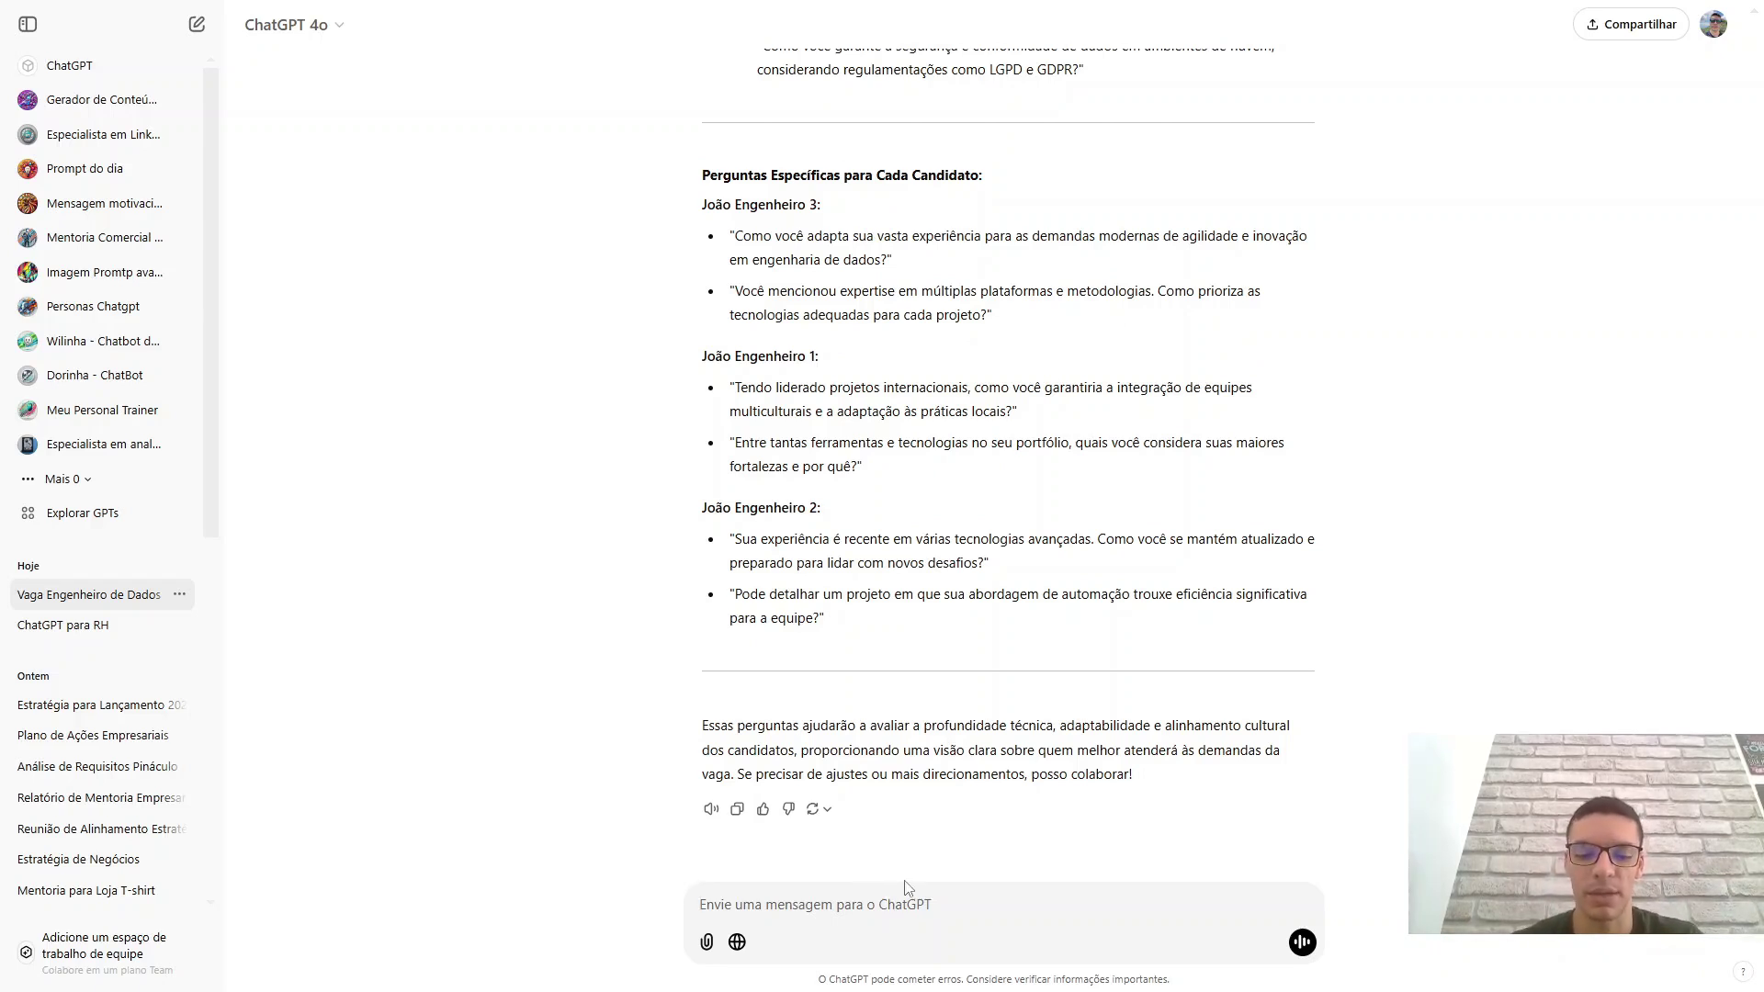
# Start a new chat message with "simule que eu fiz as entrevistas com cada um, fazendo todas as perguntas.".
pyautogui.write('simule que eu ')
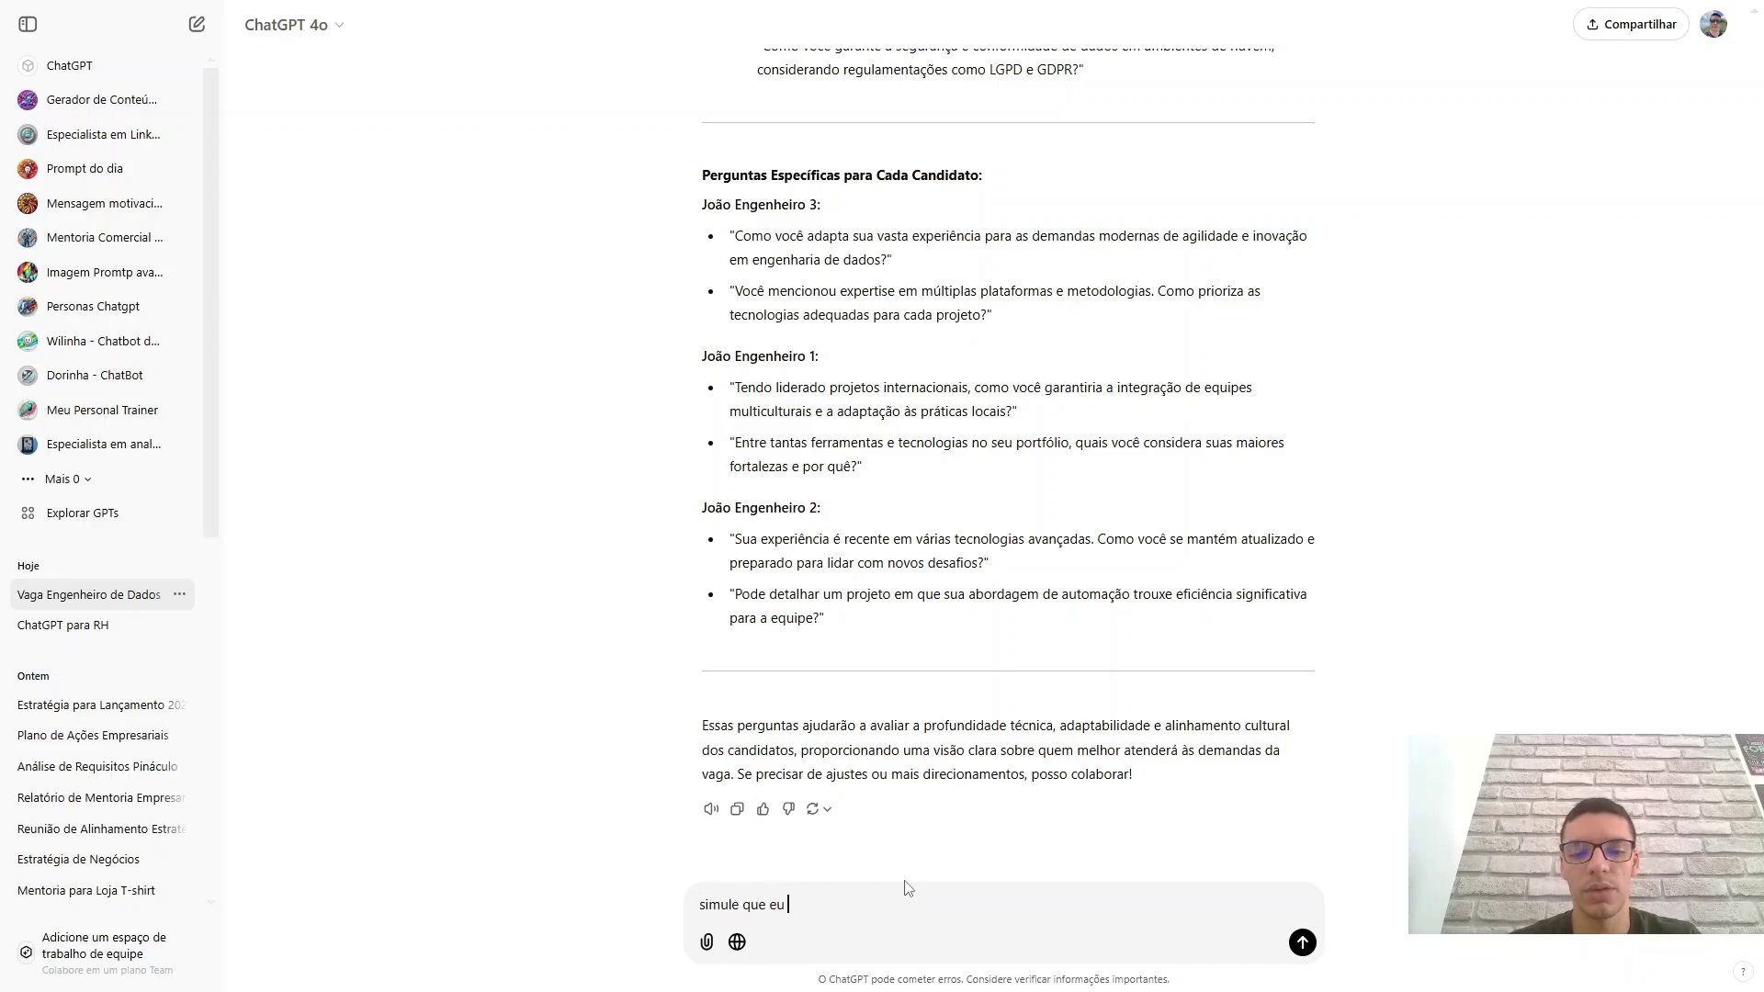
pyautogui.write('fiz as entreg')
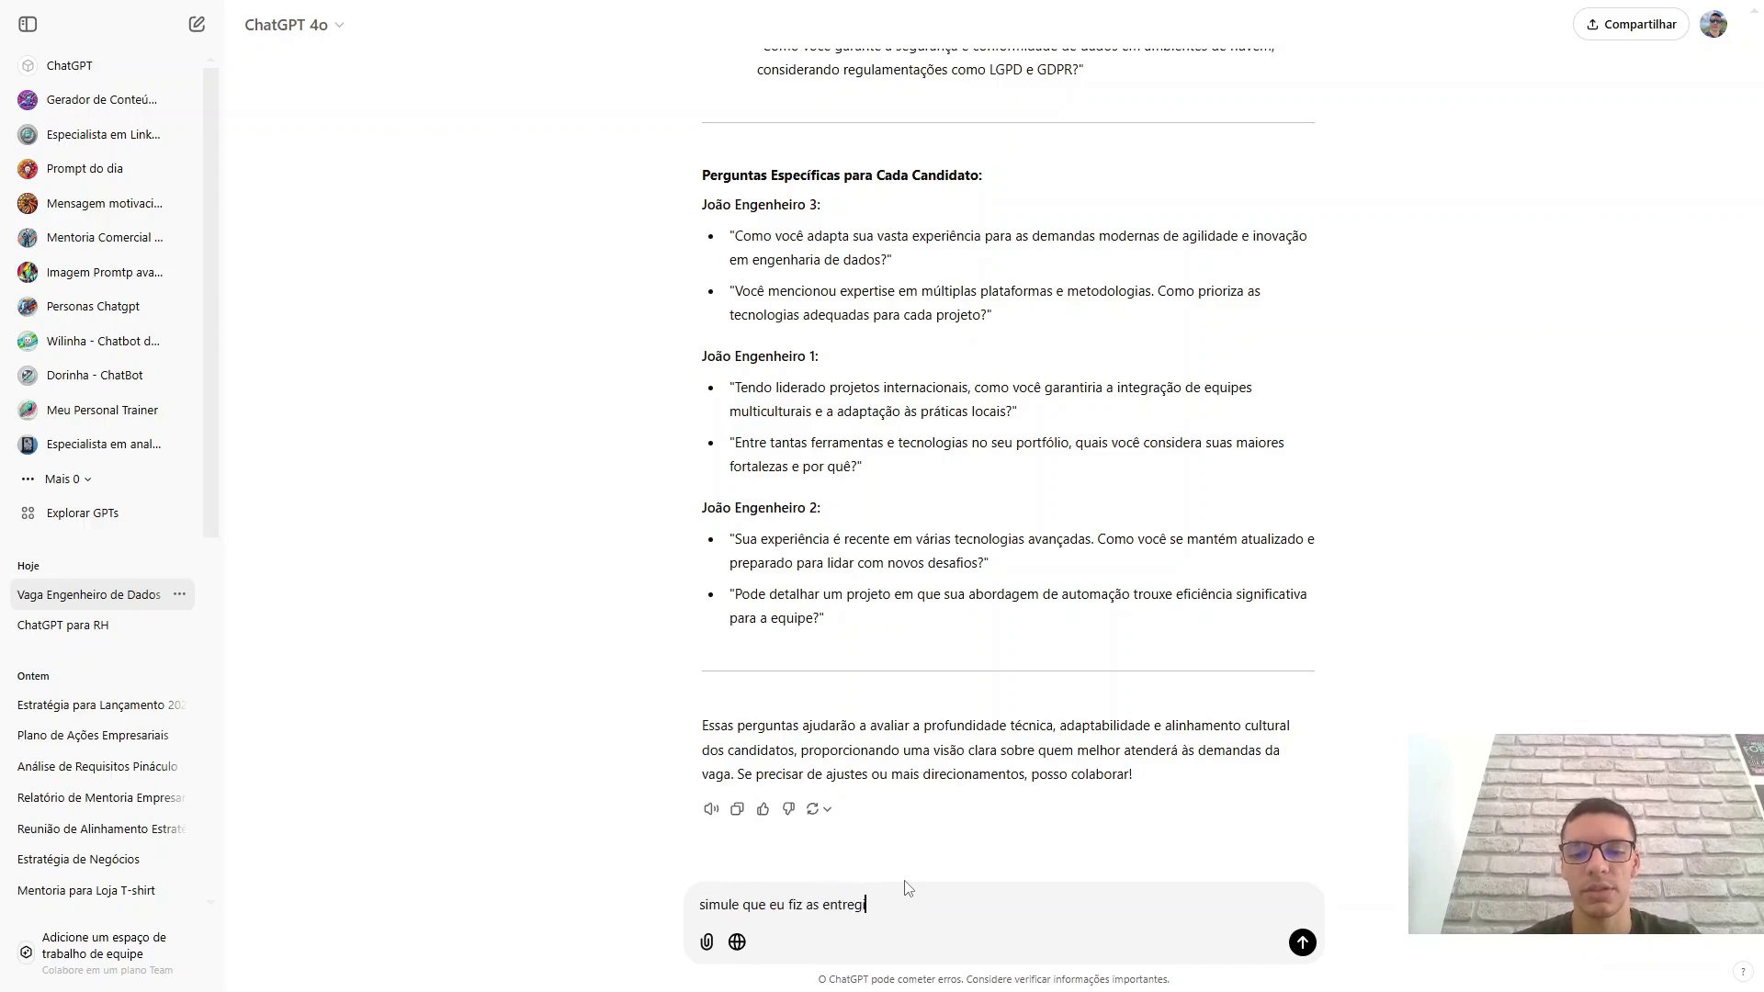
pyautogui.press('BackSpace')
pyautogui.write('vistas com cada um ')
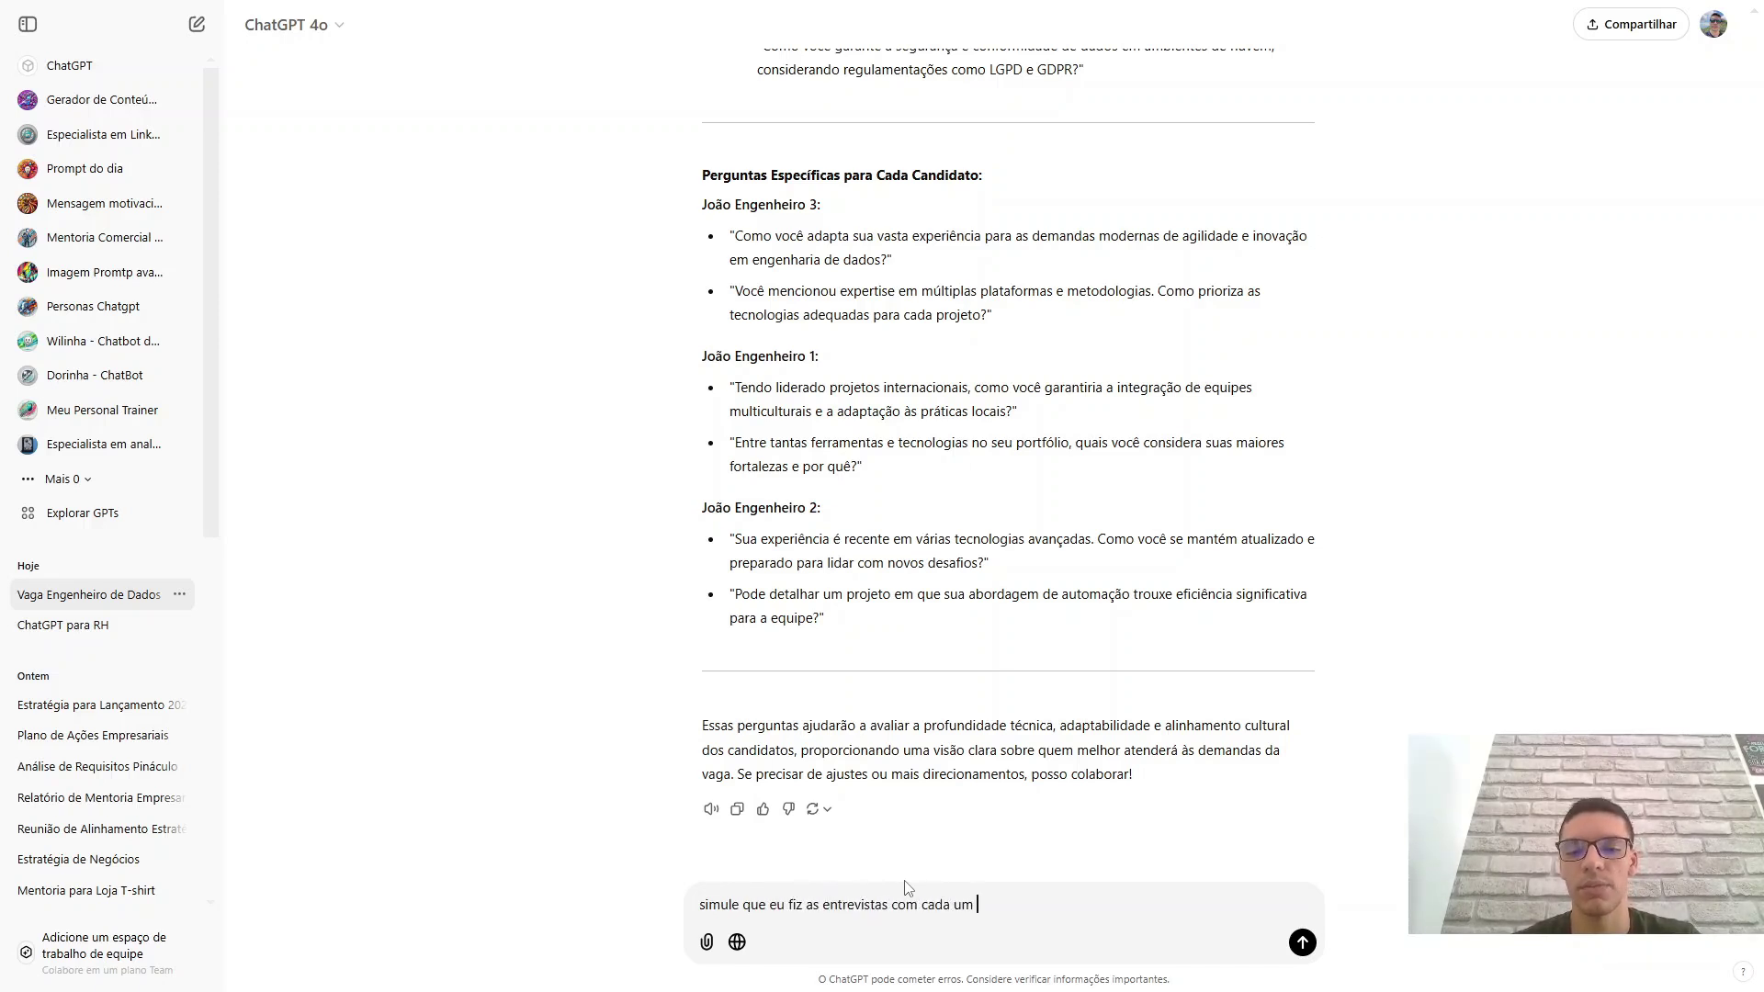
pyautogui.write(', fazendo todas ')
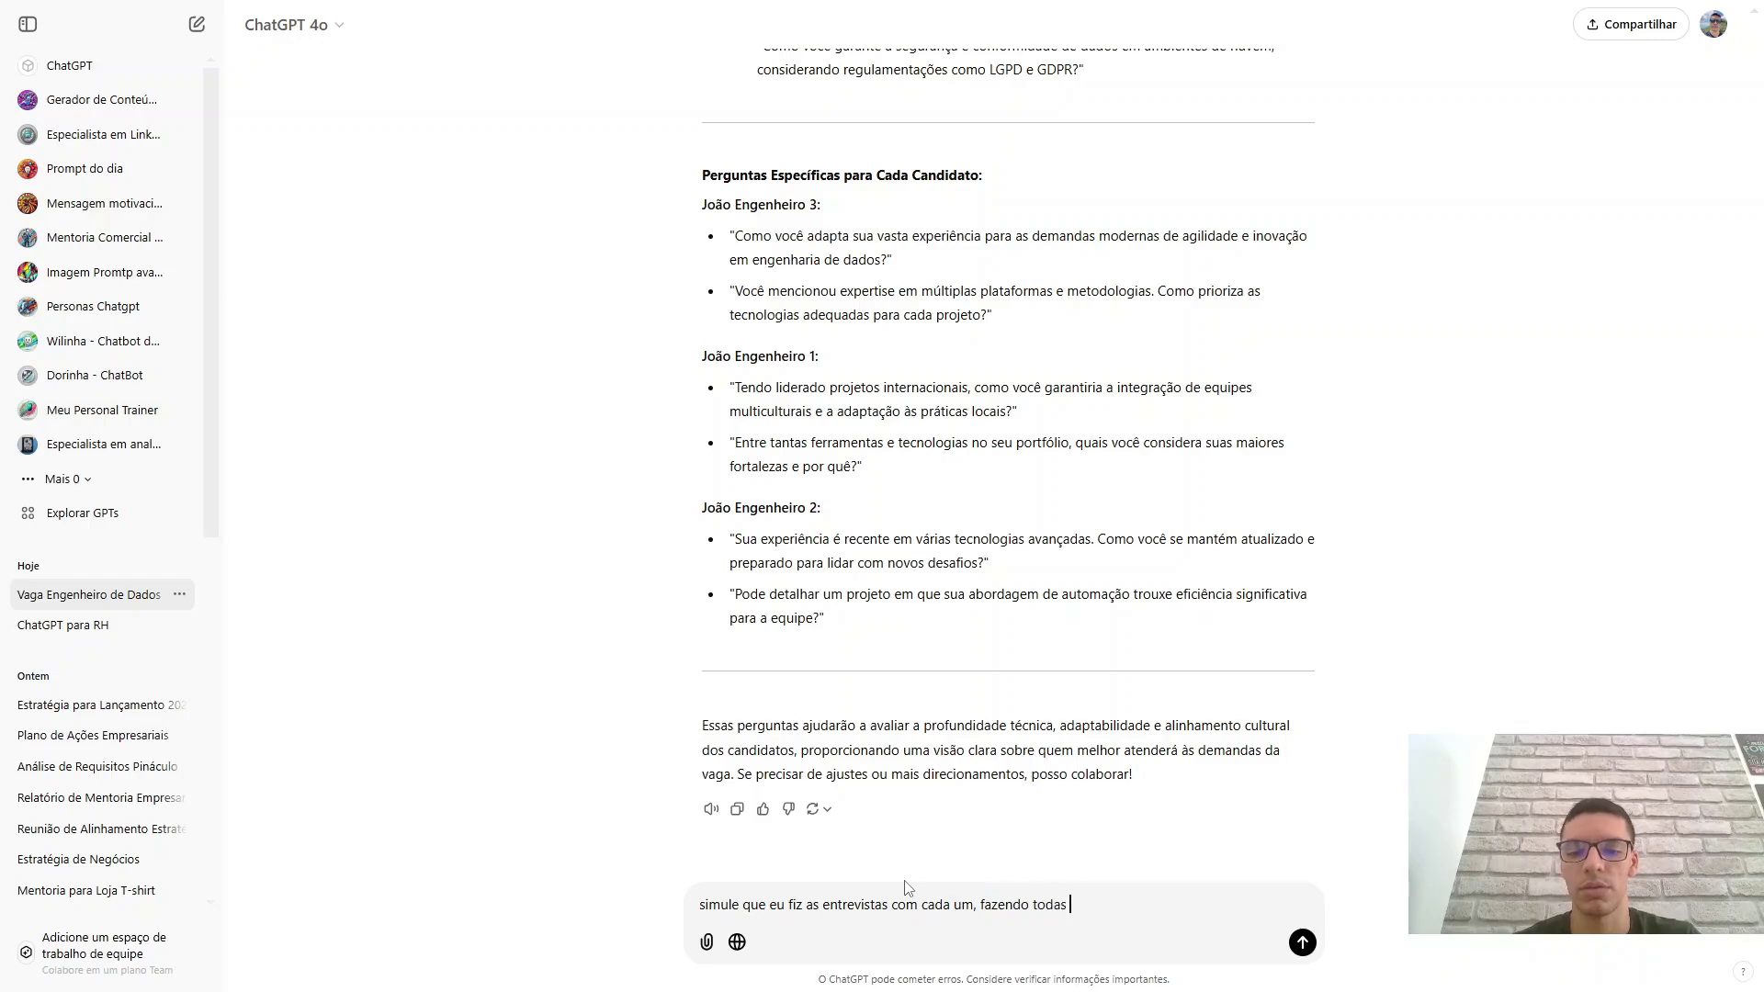
pyautogui.write('as perguntas. ')
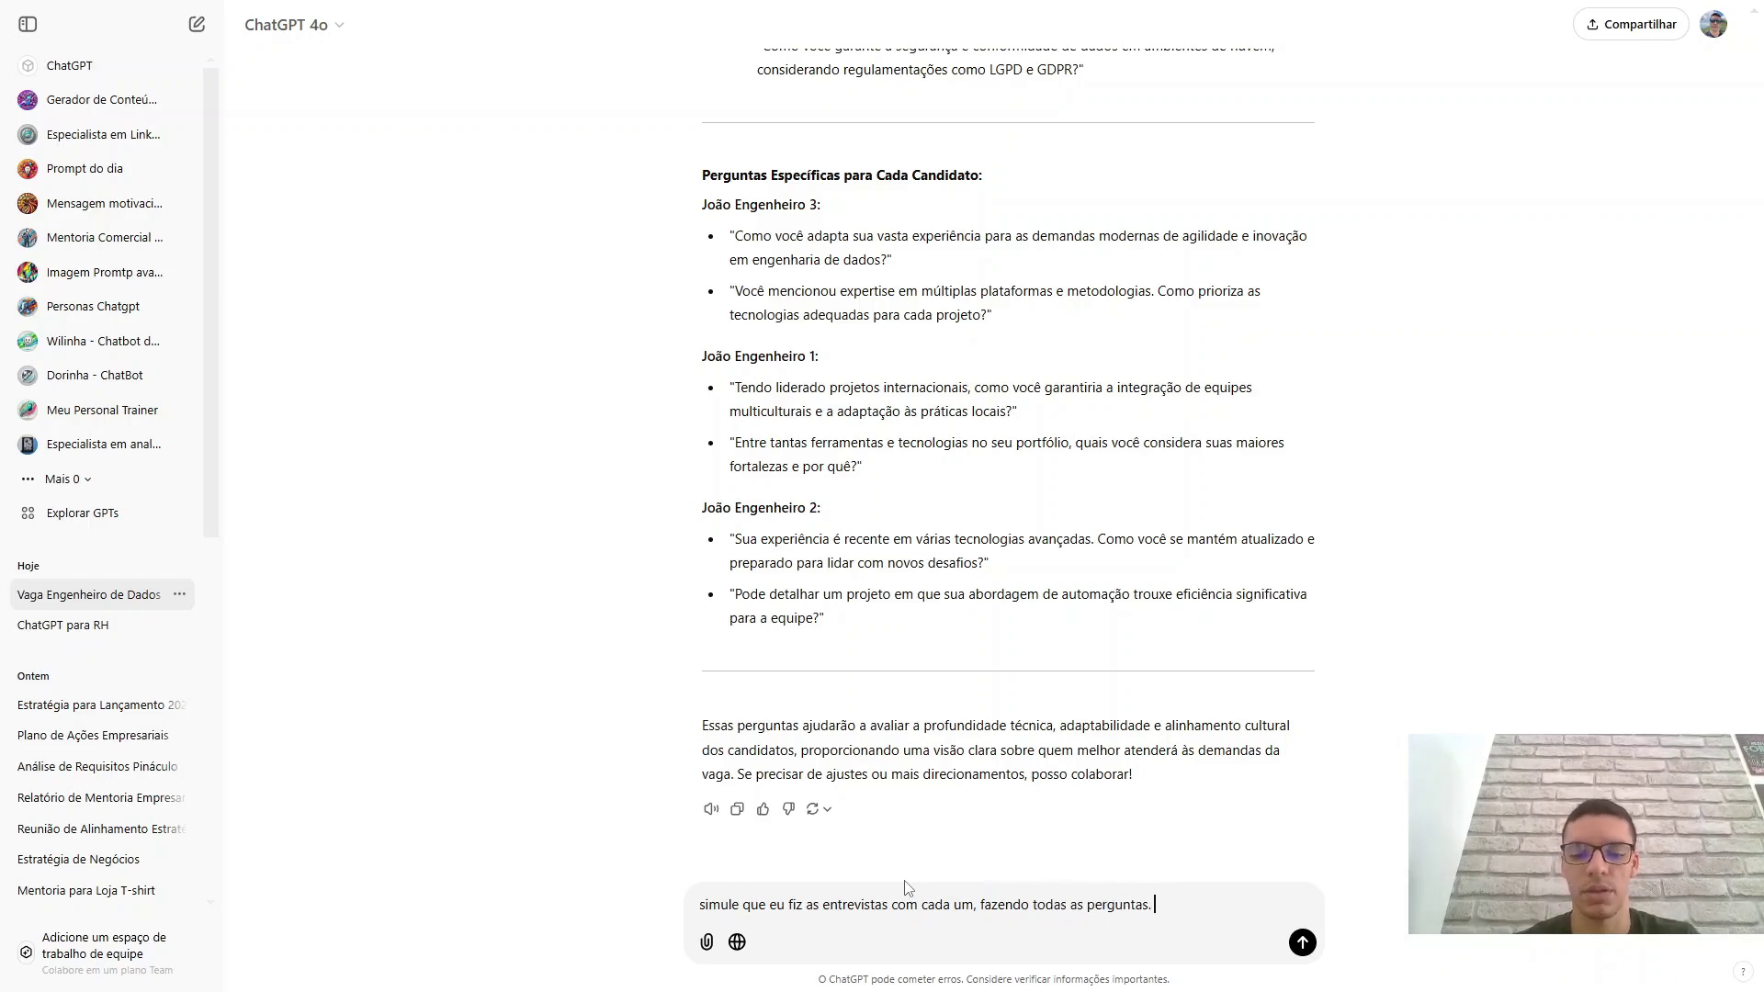
# Add to the message "Simule as repostas e me traga um resultado final dizendo por que você contrataria e por que você não contrataria.".
pyautogui.write('Simule as repostas e ')
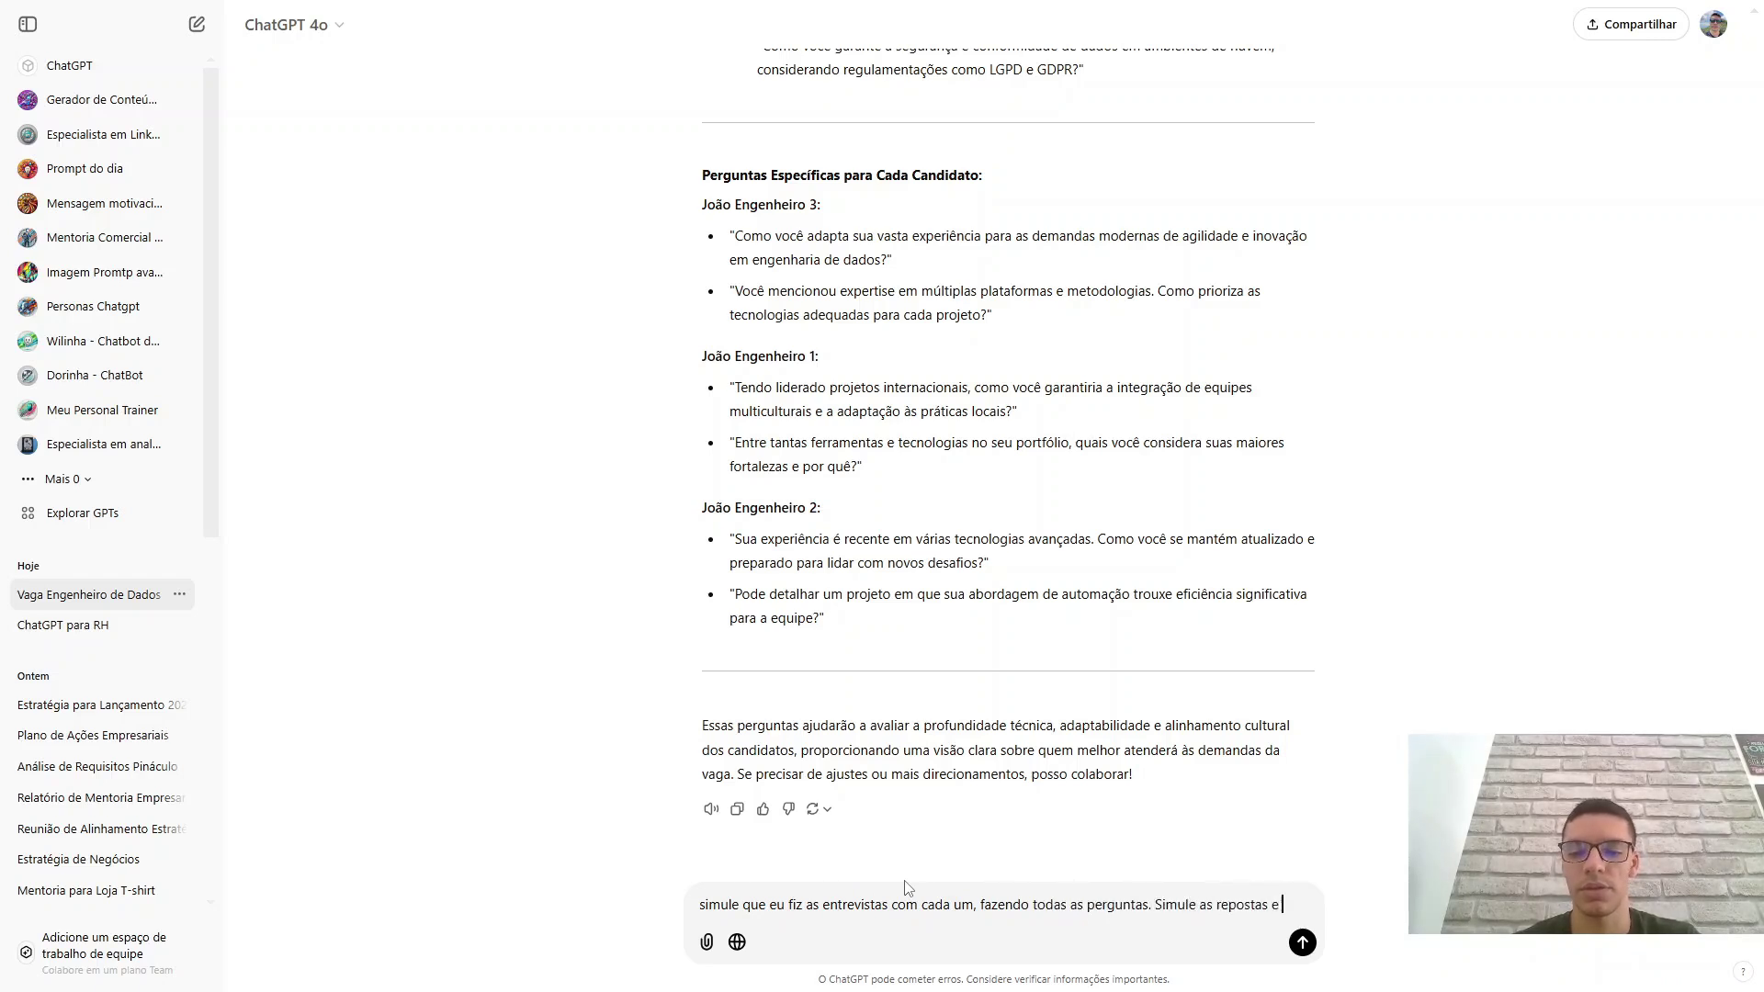
pyautogui.write('me traga um ')
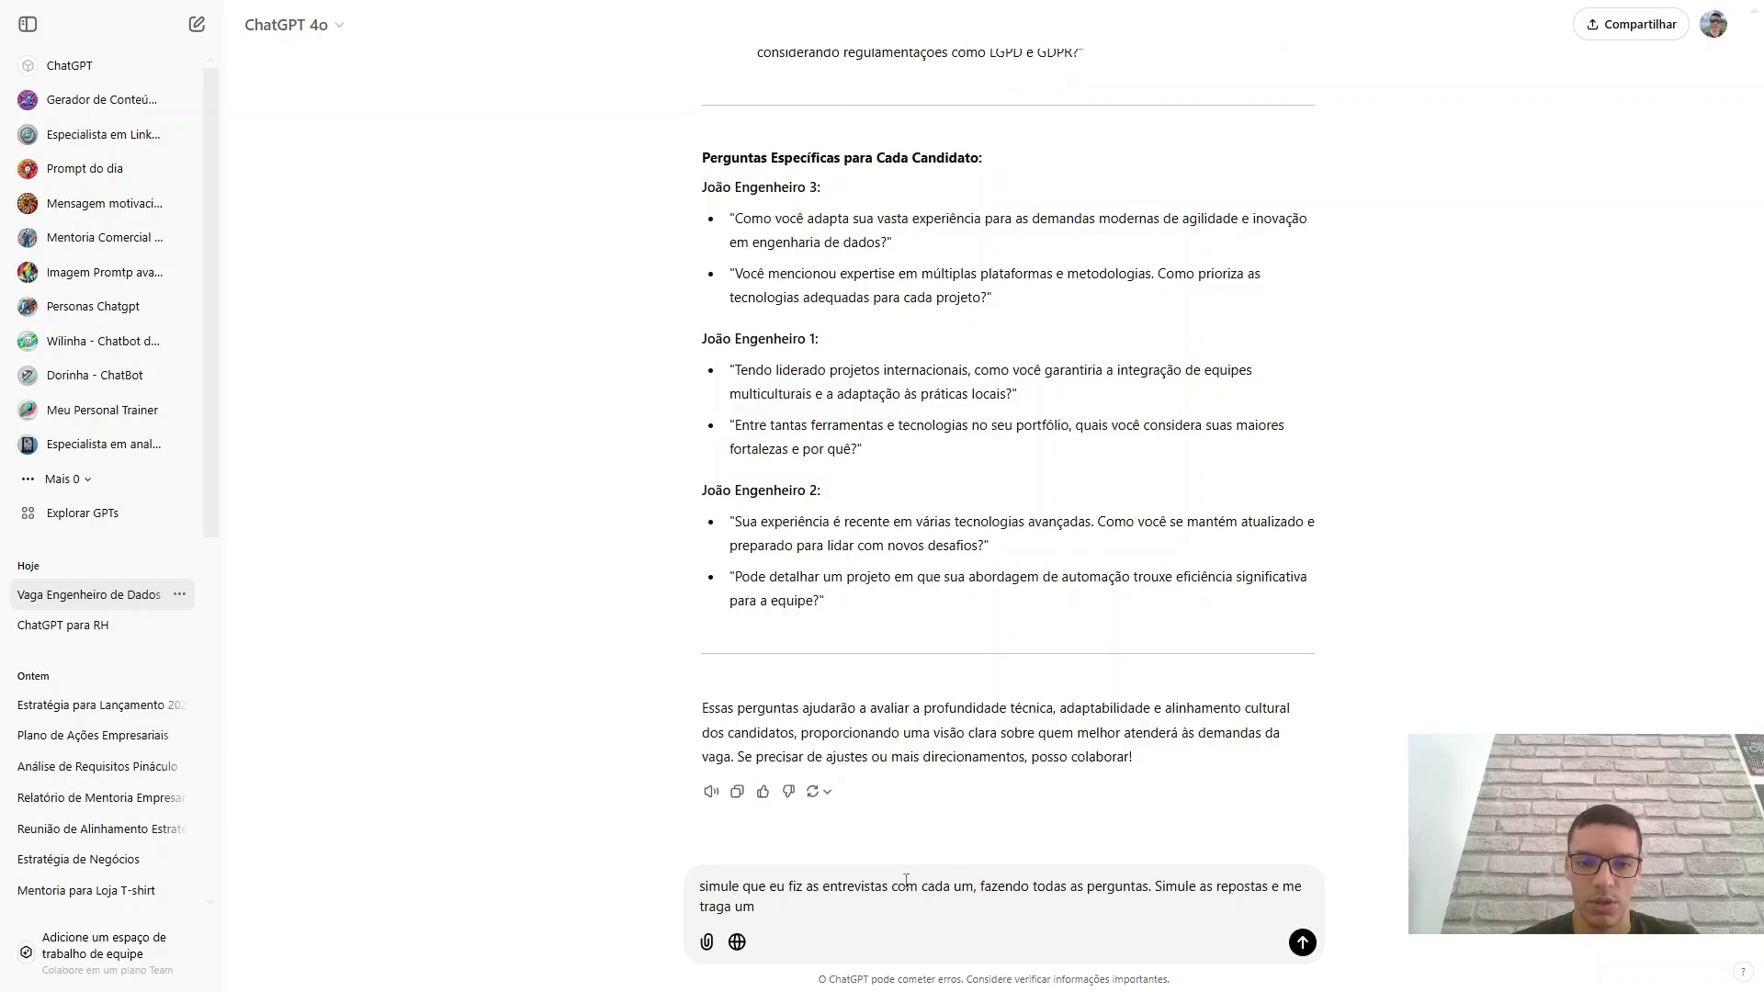
pyautogui.write('resultado fin')
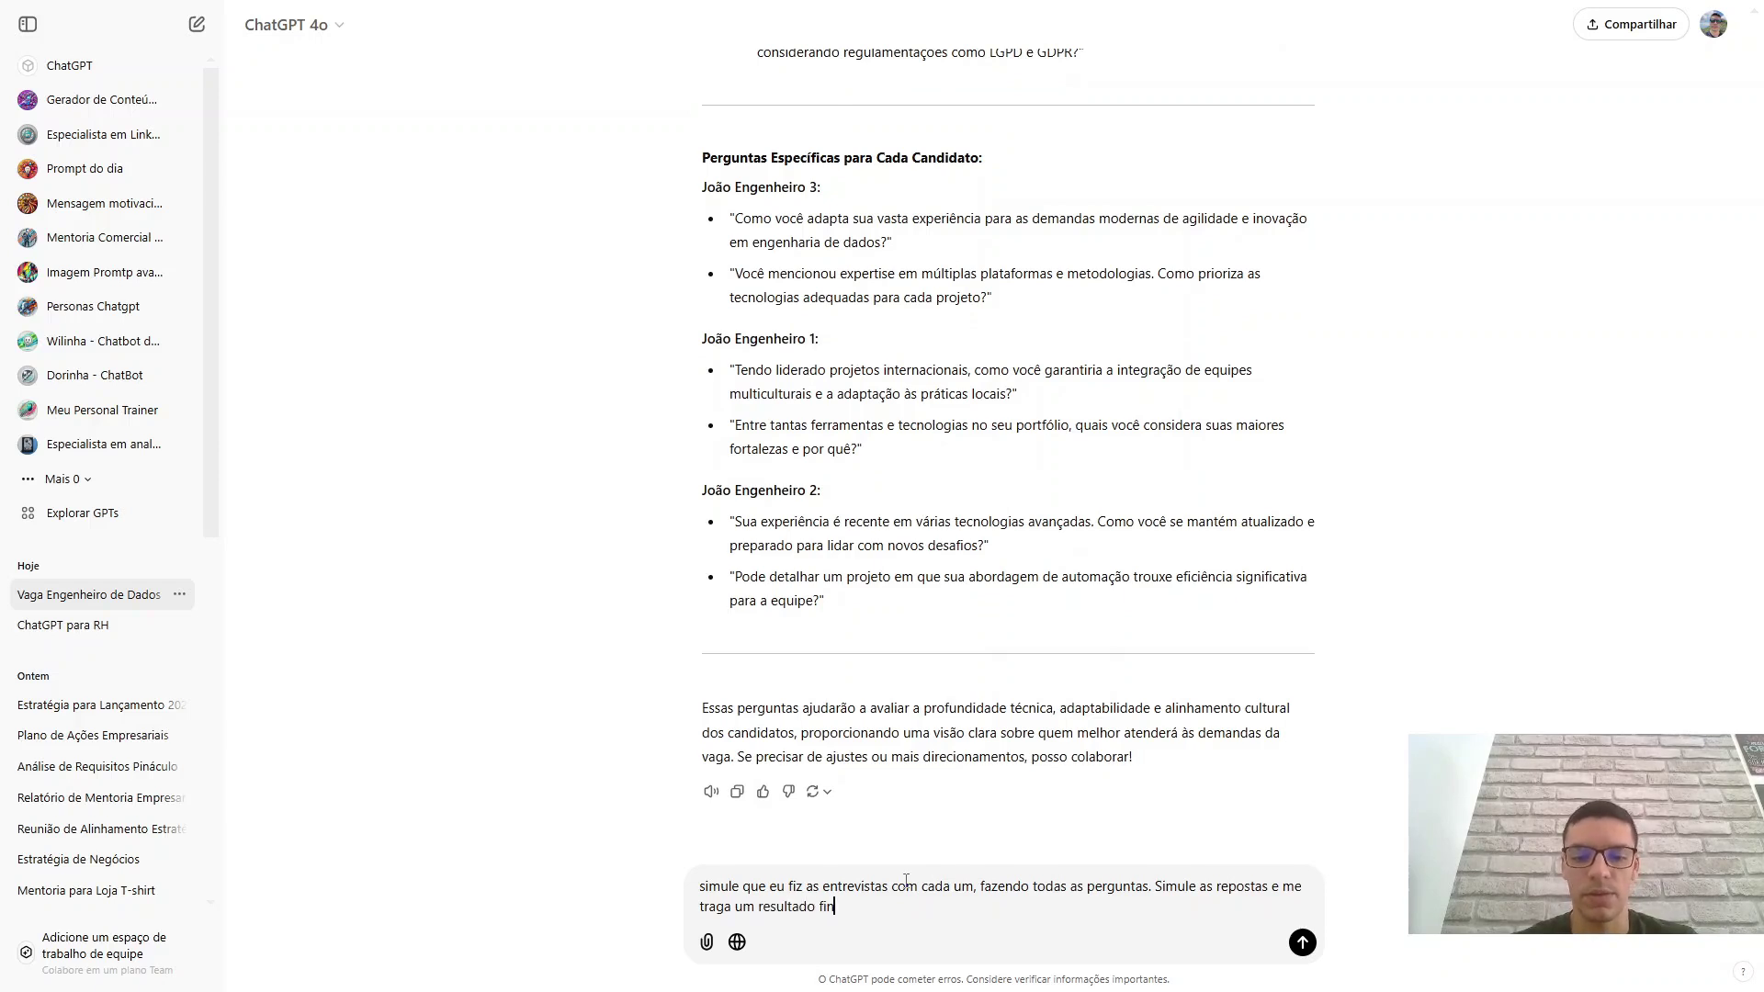
pyautogui.write('al infdizendo o')
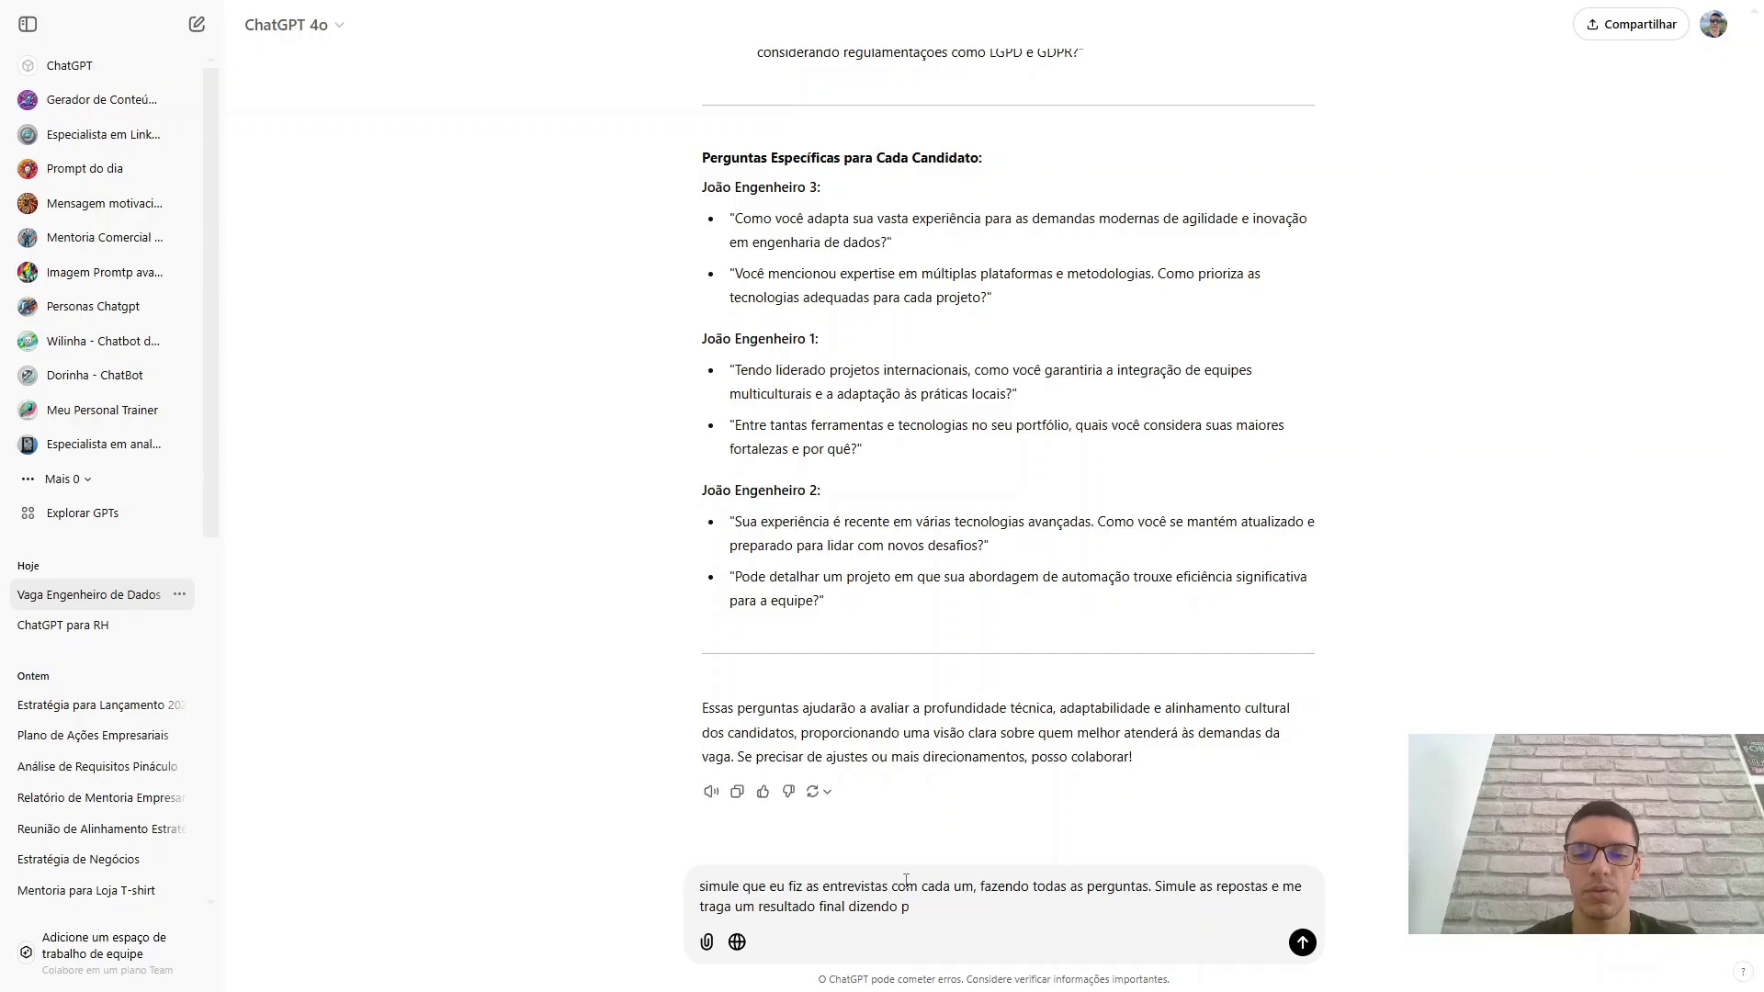
pyautogui.write('or que você contrataria e p')
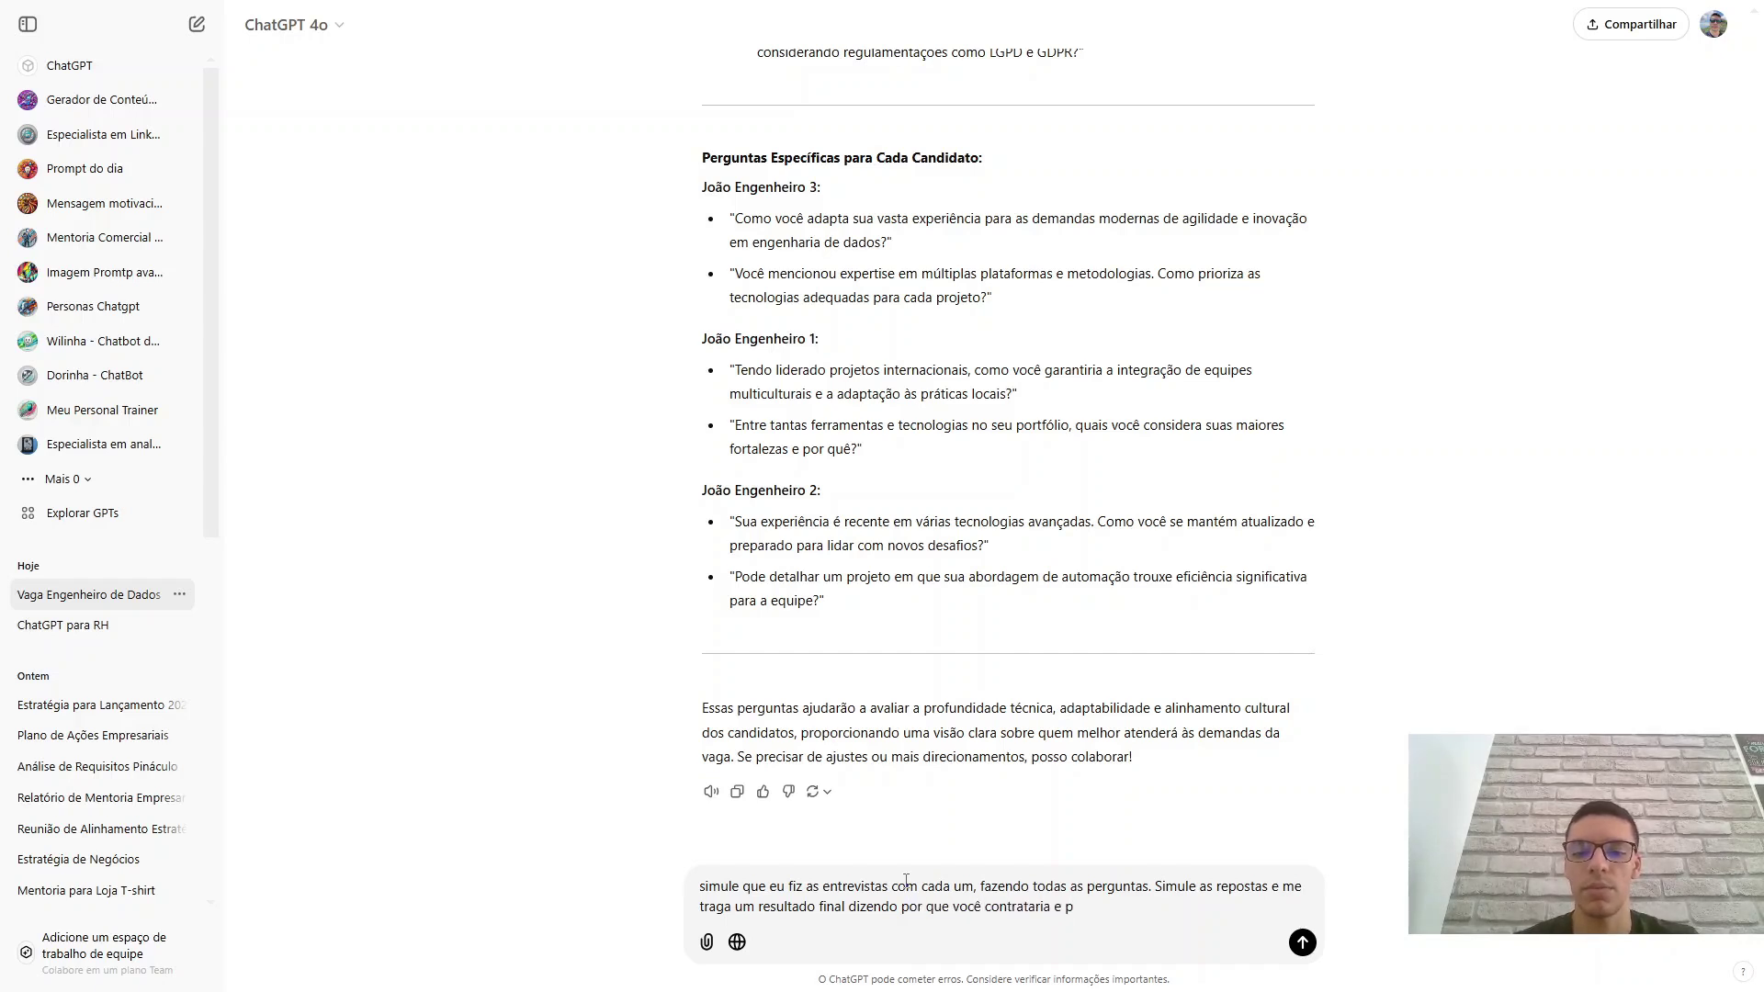
pyautogui.write('or que voc')
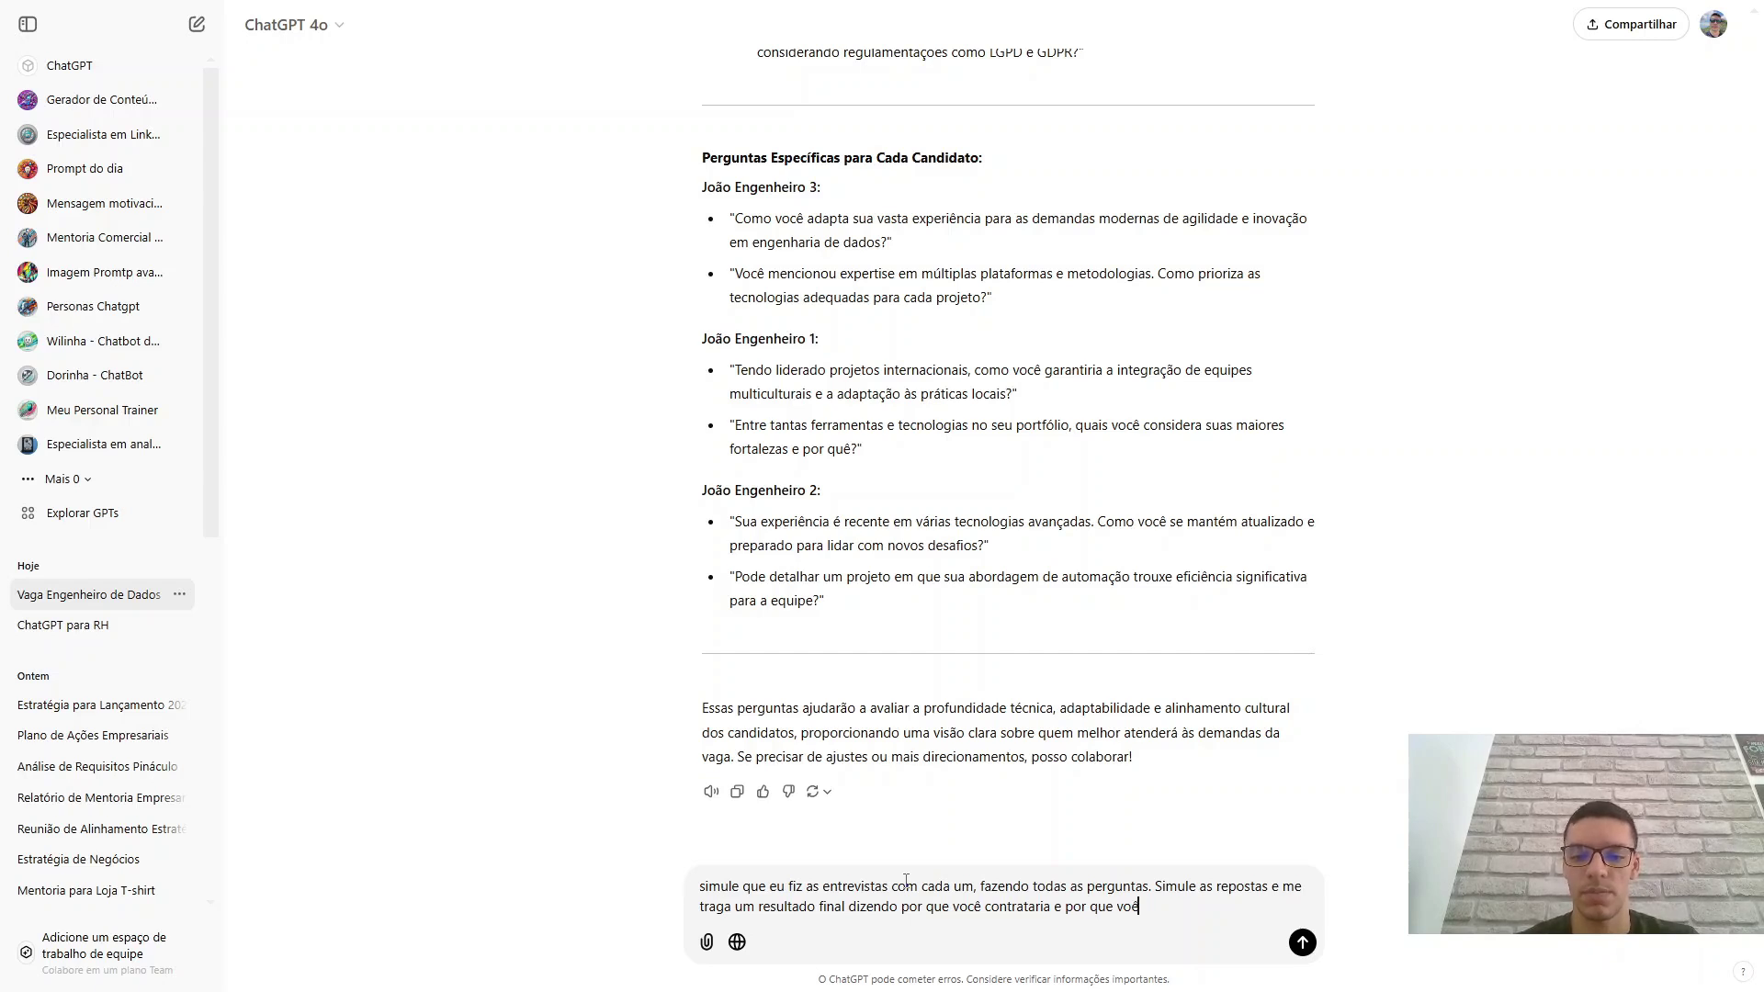
pyautogui.write('ê não cont')
pyautogui.write('rataria. ')
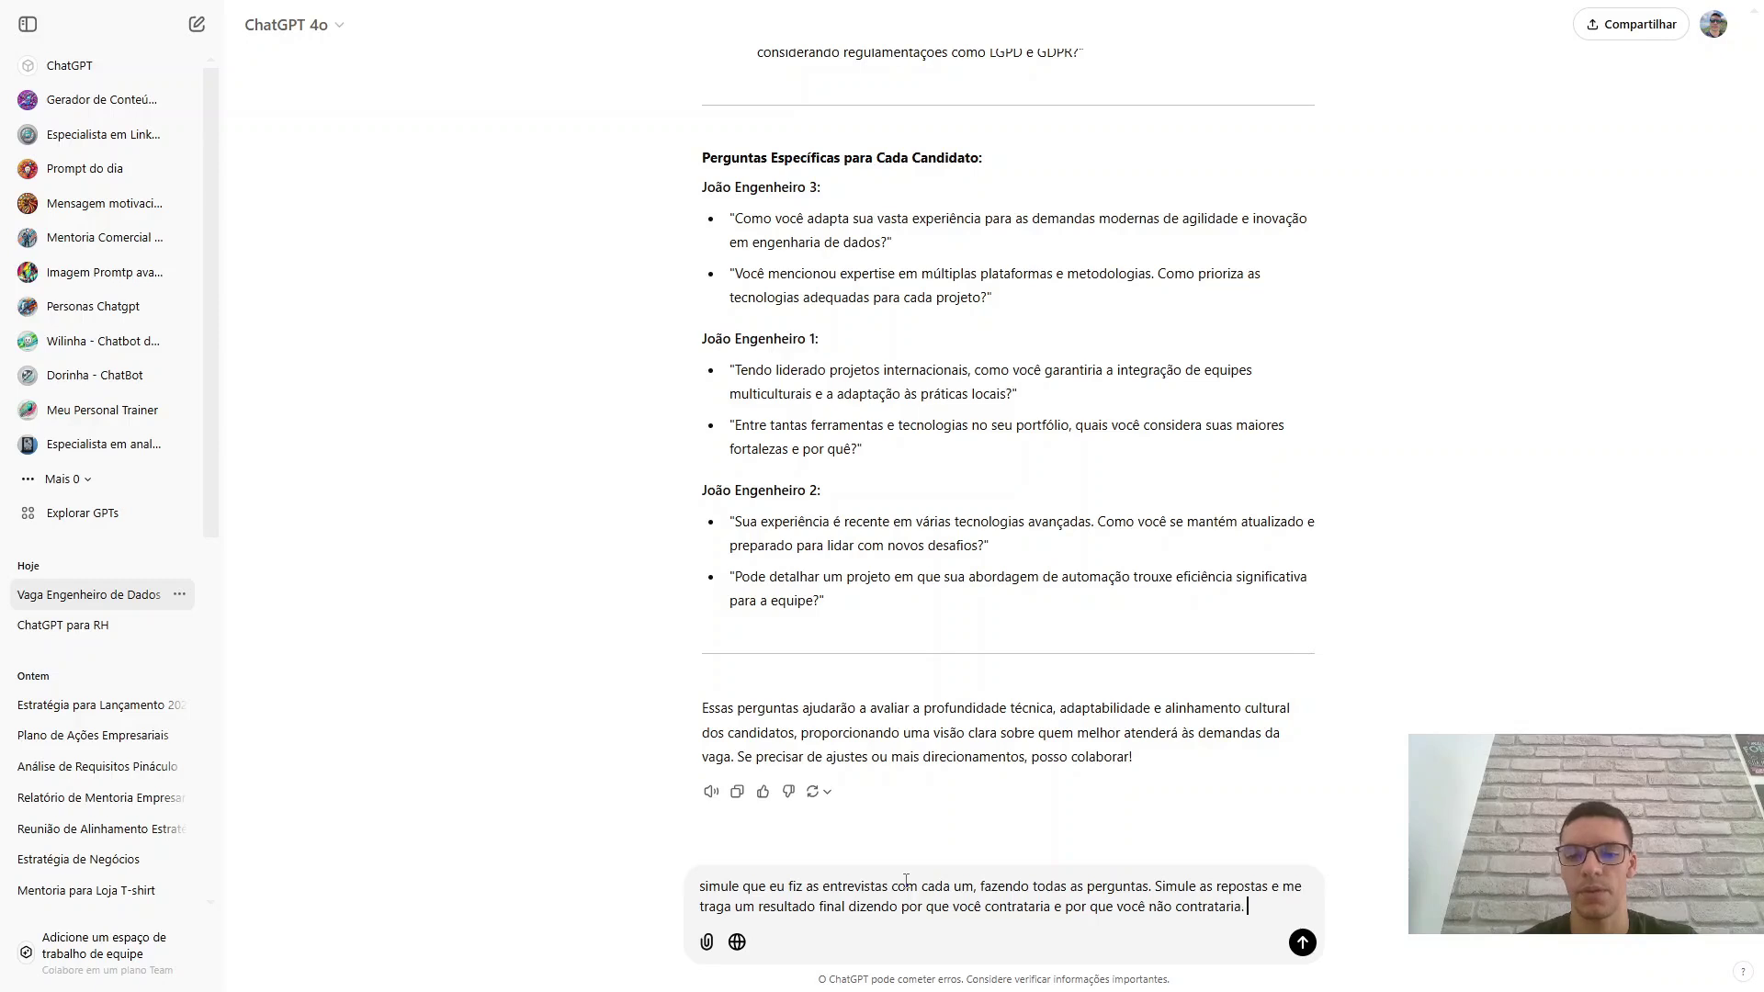
# Complete the message with "Faça o ranking novamente" and send it.
pyautogui.write('Faça o ranking')
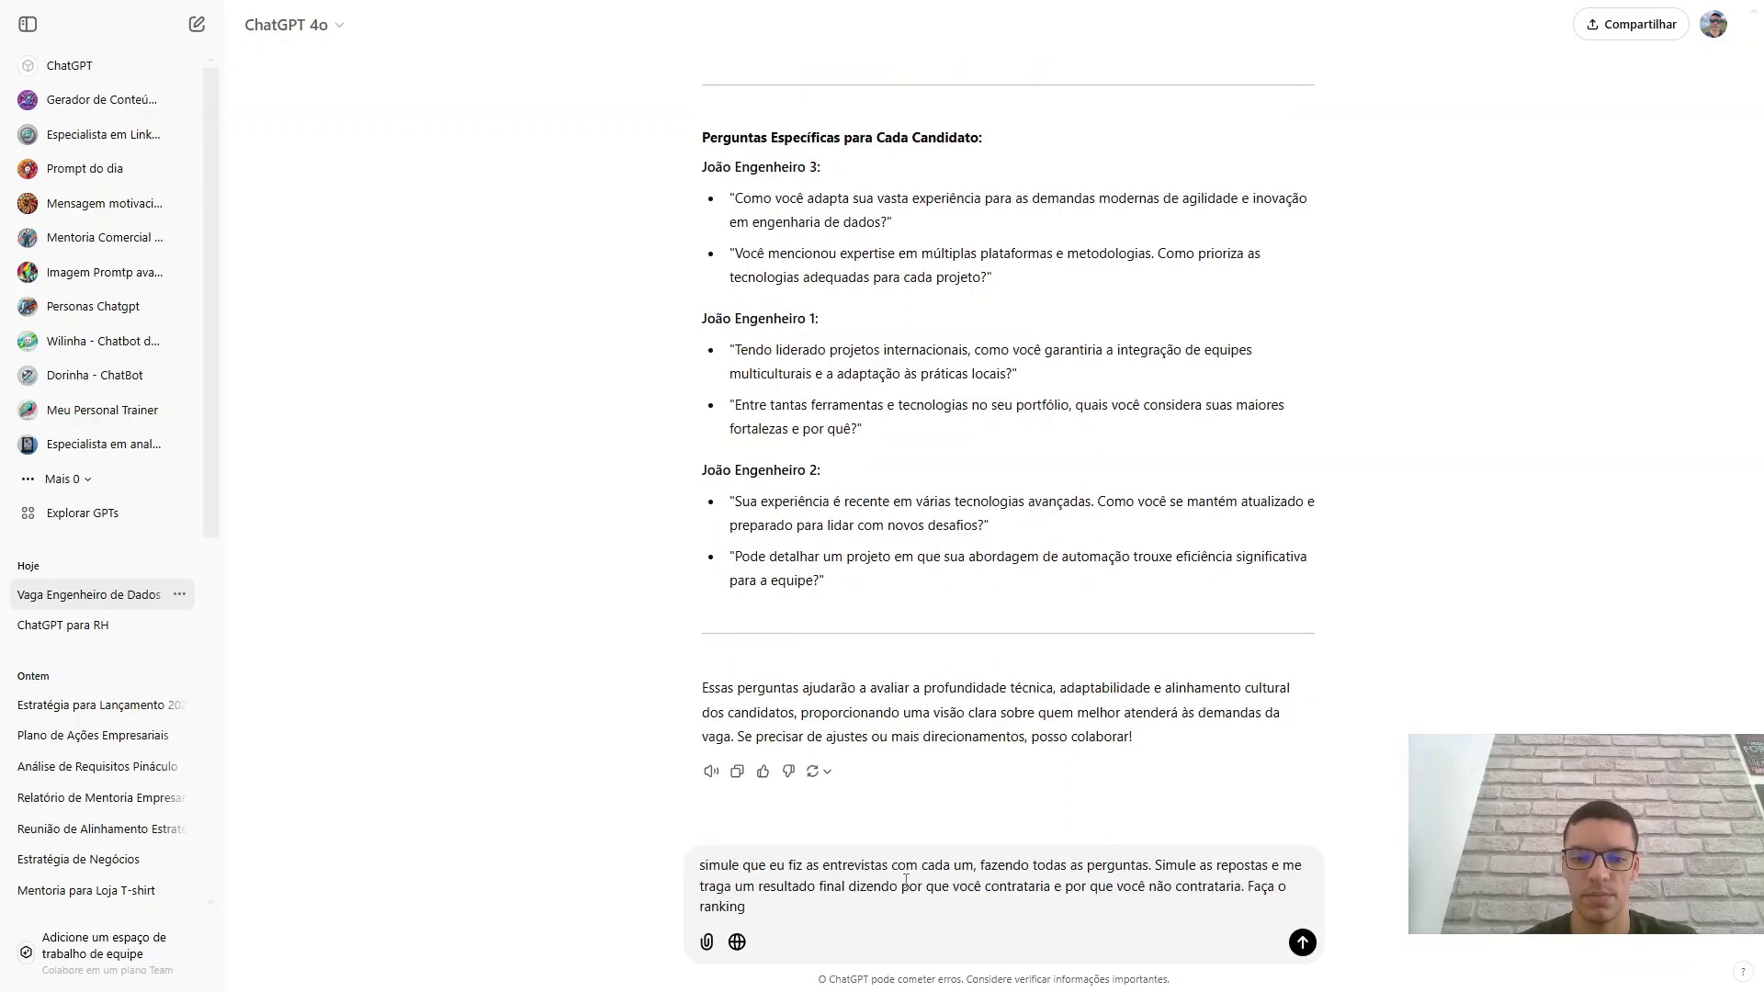
pyautogui.write(' novamente')
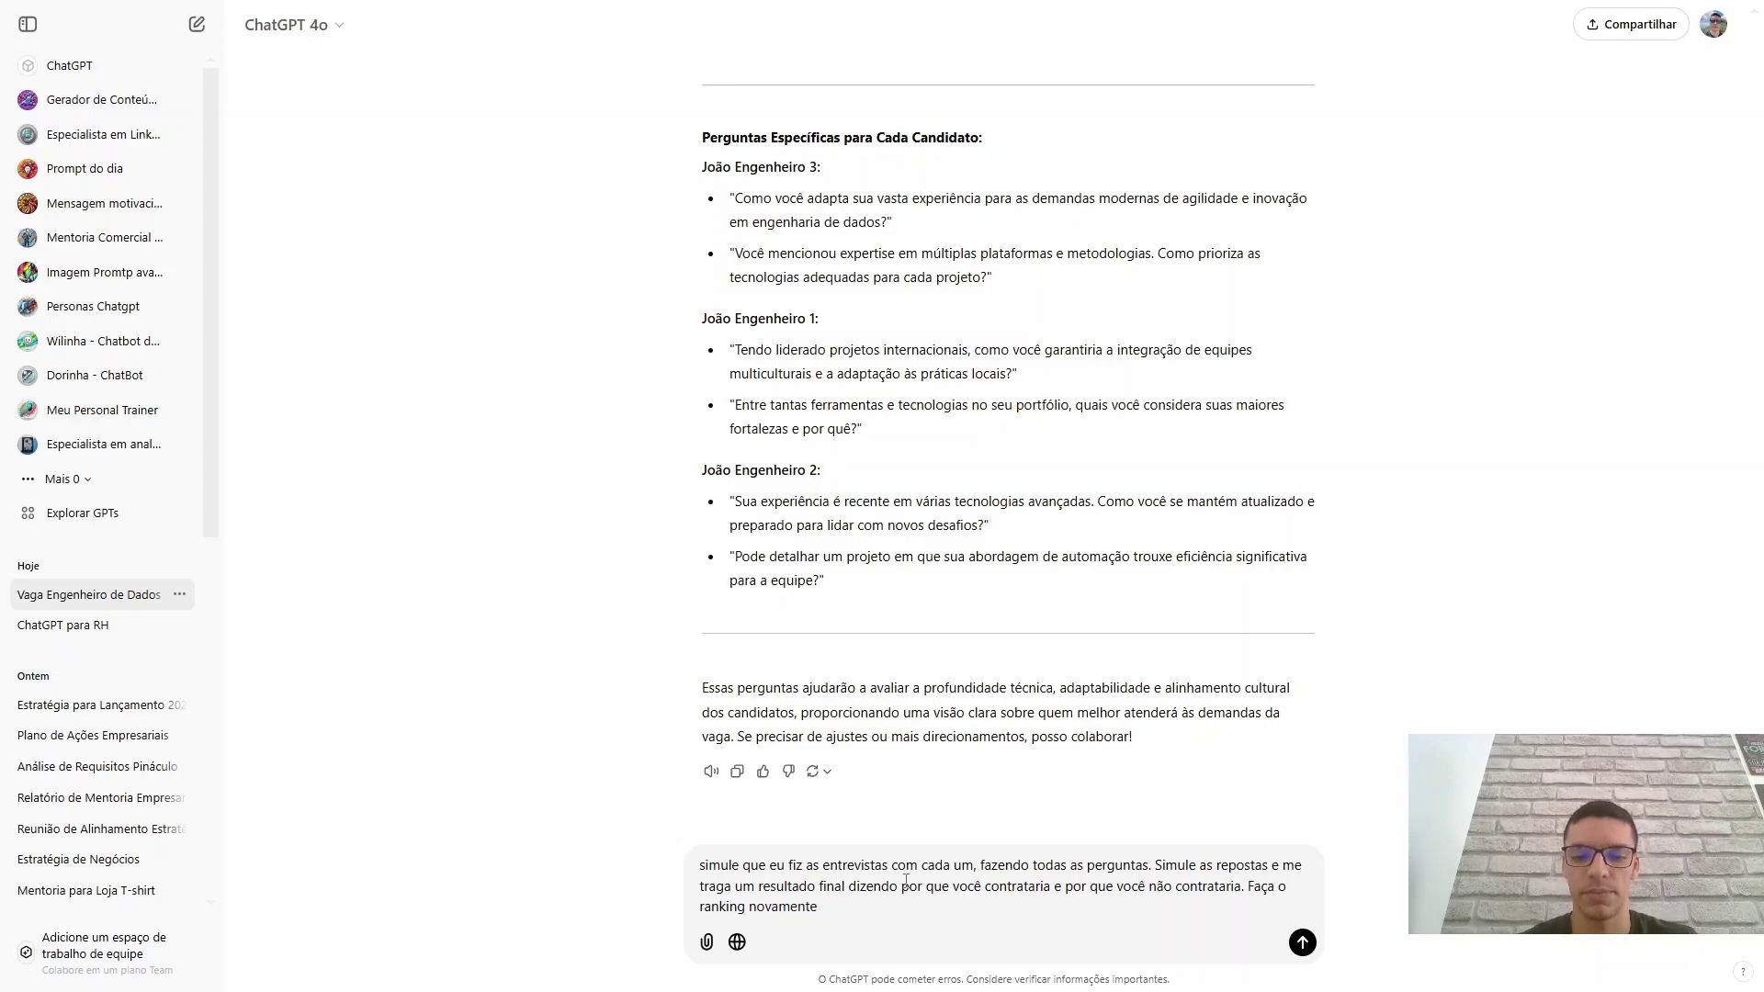
pyautogui.press('Return')
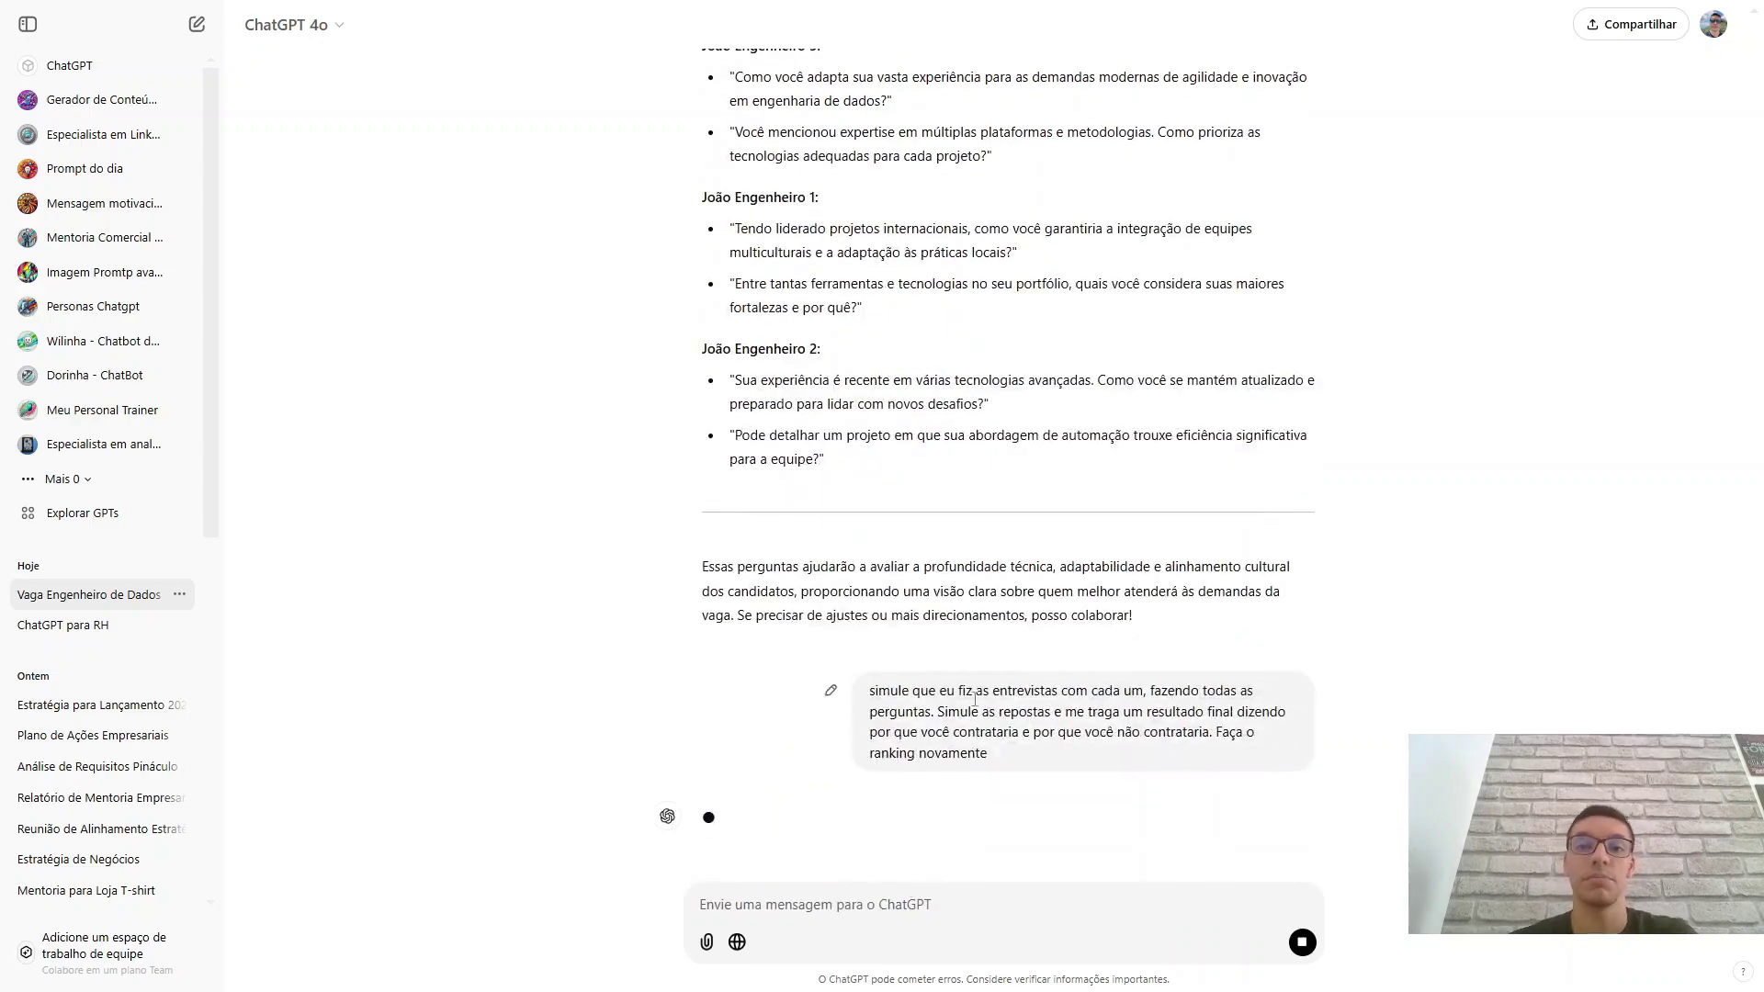
# Revisit the general interview questions and reread the interview simulation request just sent.
pyautogui.scroll(9, 1191, 408)
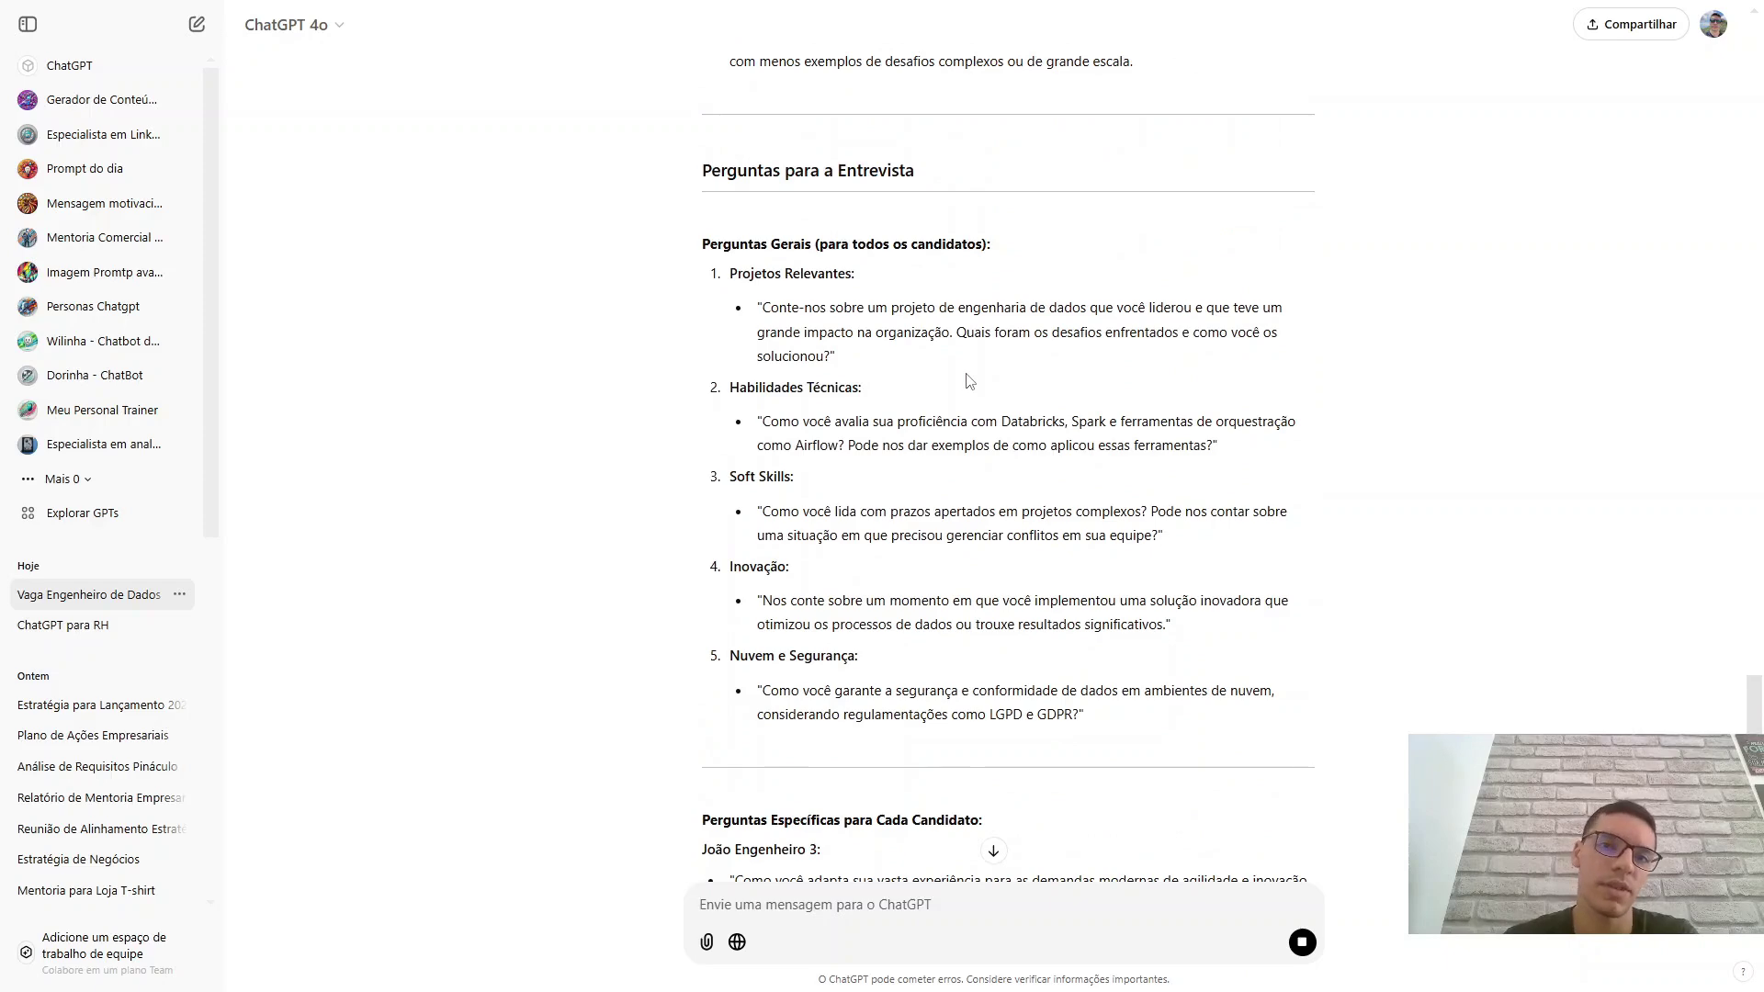
pyautogui.scroll(-9, 1001, 569)
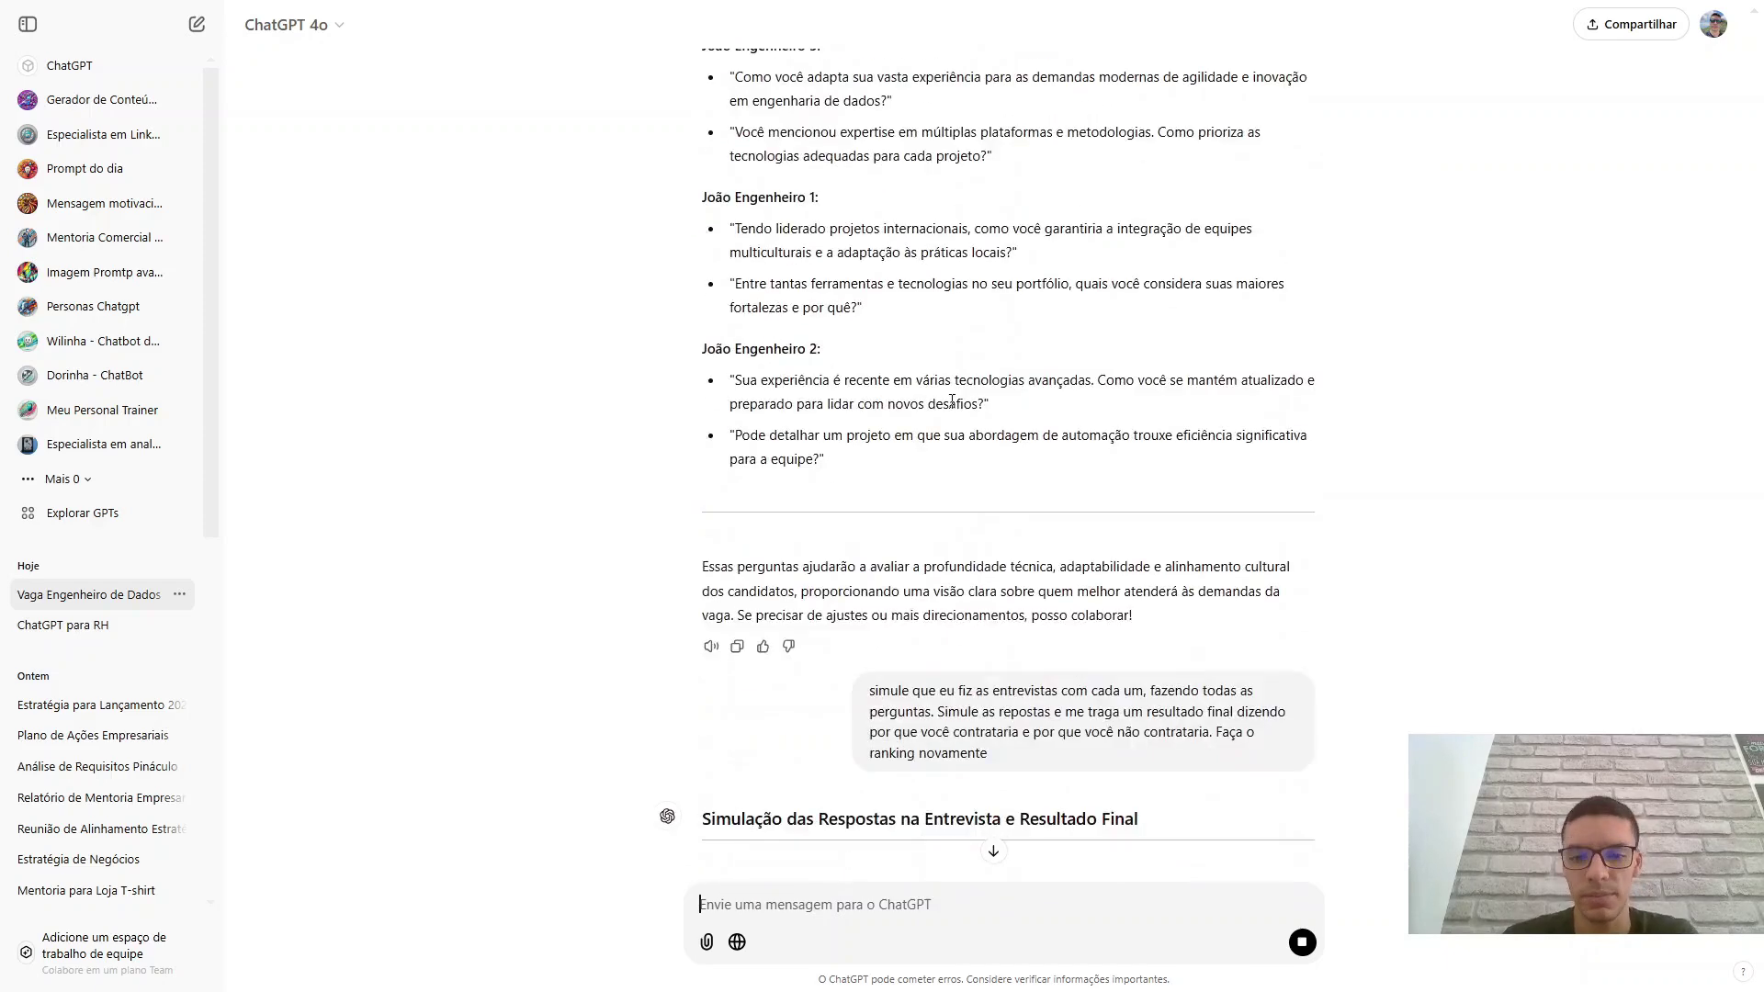
pyautogui.moveTo(1031, 759); pyautogui.dragTo(869, 690)
pyautogui.click(1091, 707)
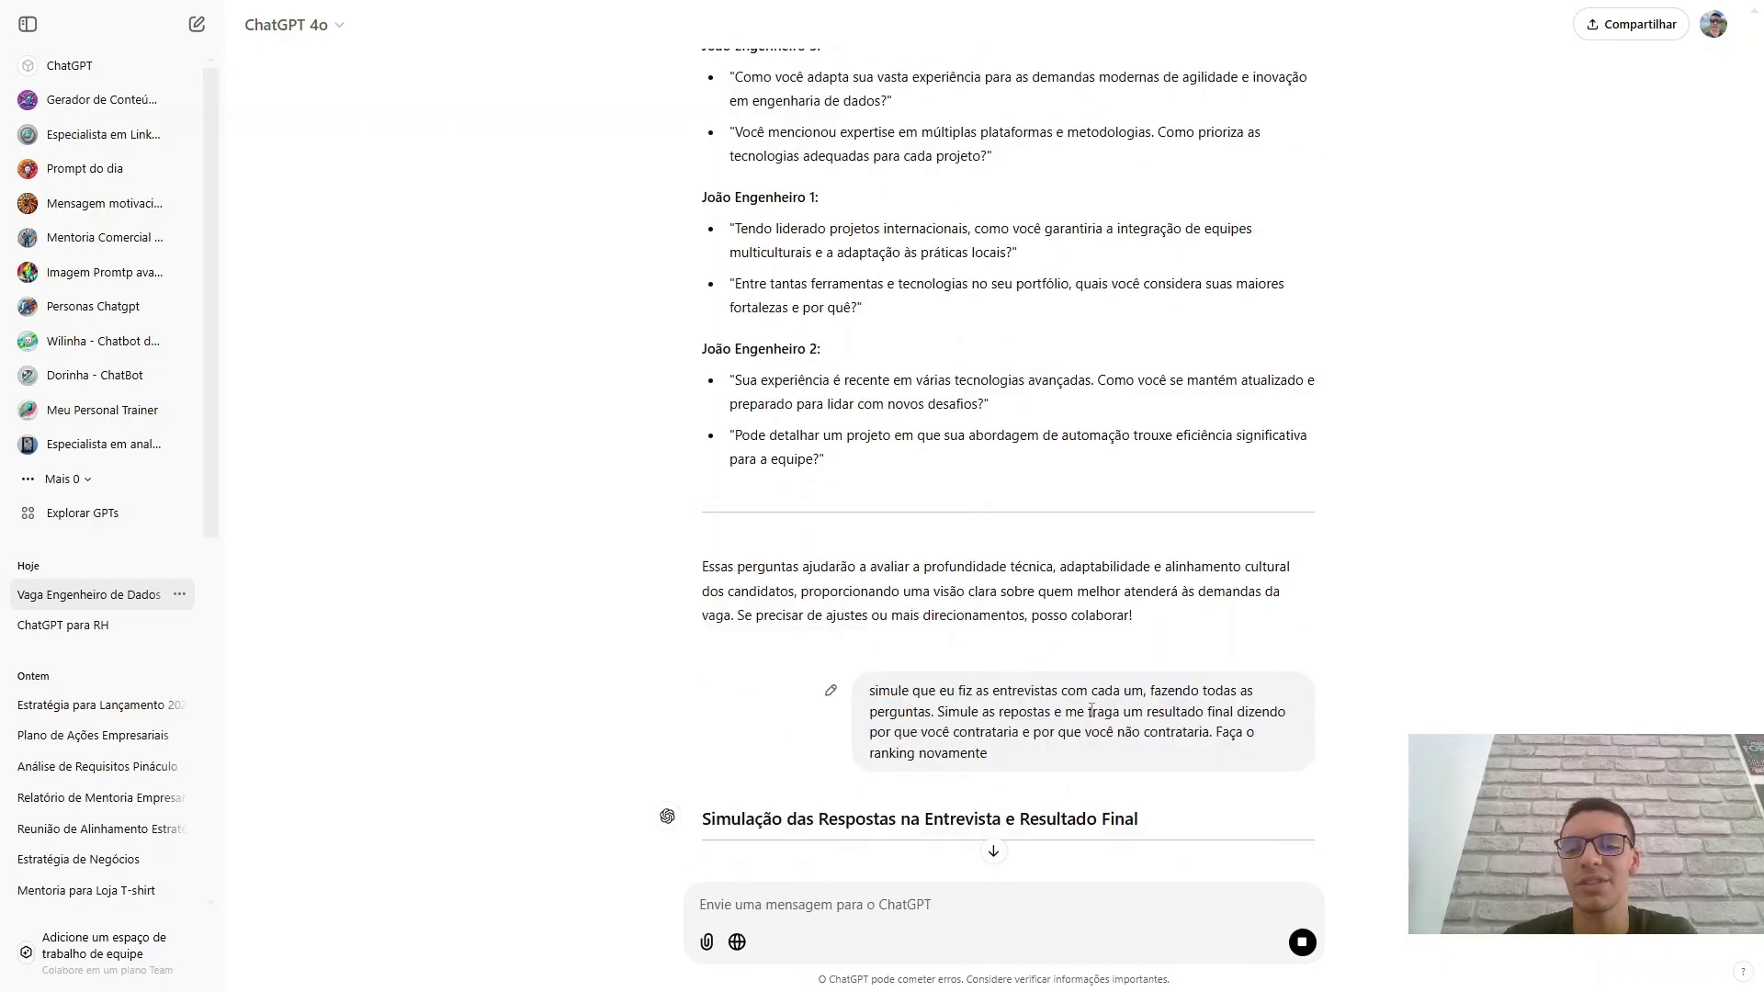
# Read the first-place candidate's simulated answers and the reasons for and against hiring.
pyautogui.scroll(-6, 1090, 707)
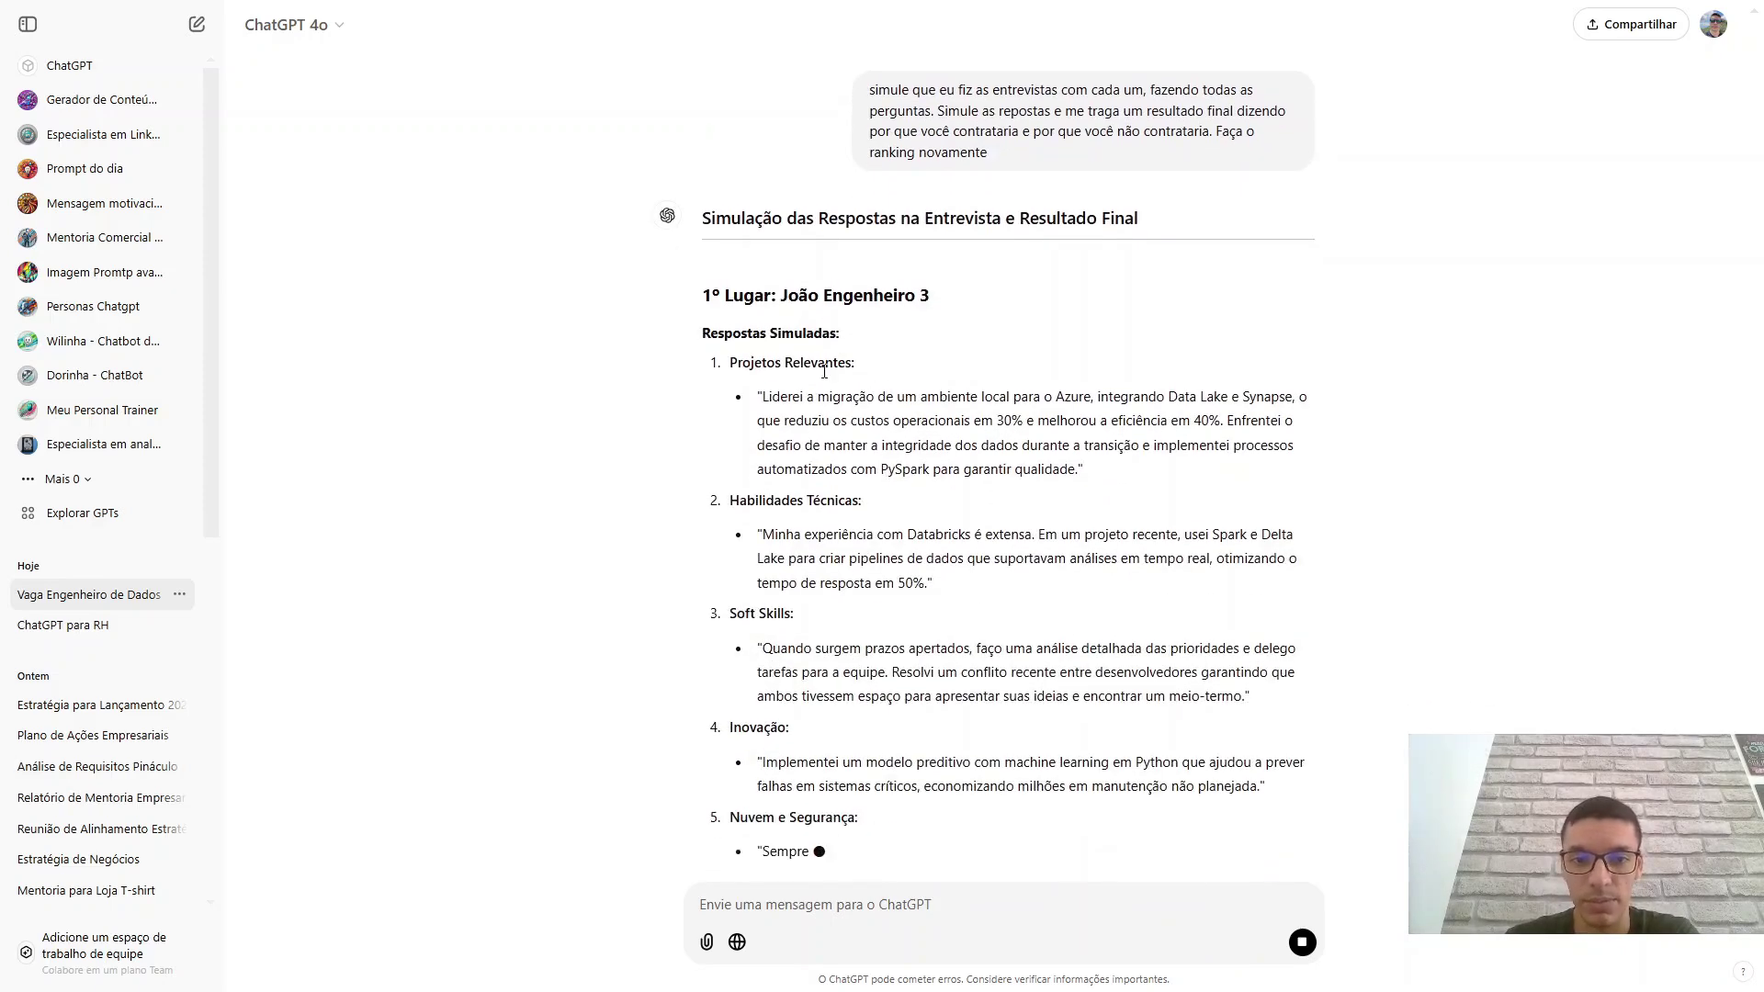
pyautogui.moveTo(781, 261); pyautogui.dragTo(929, 262)
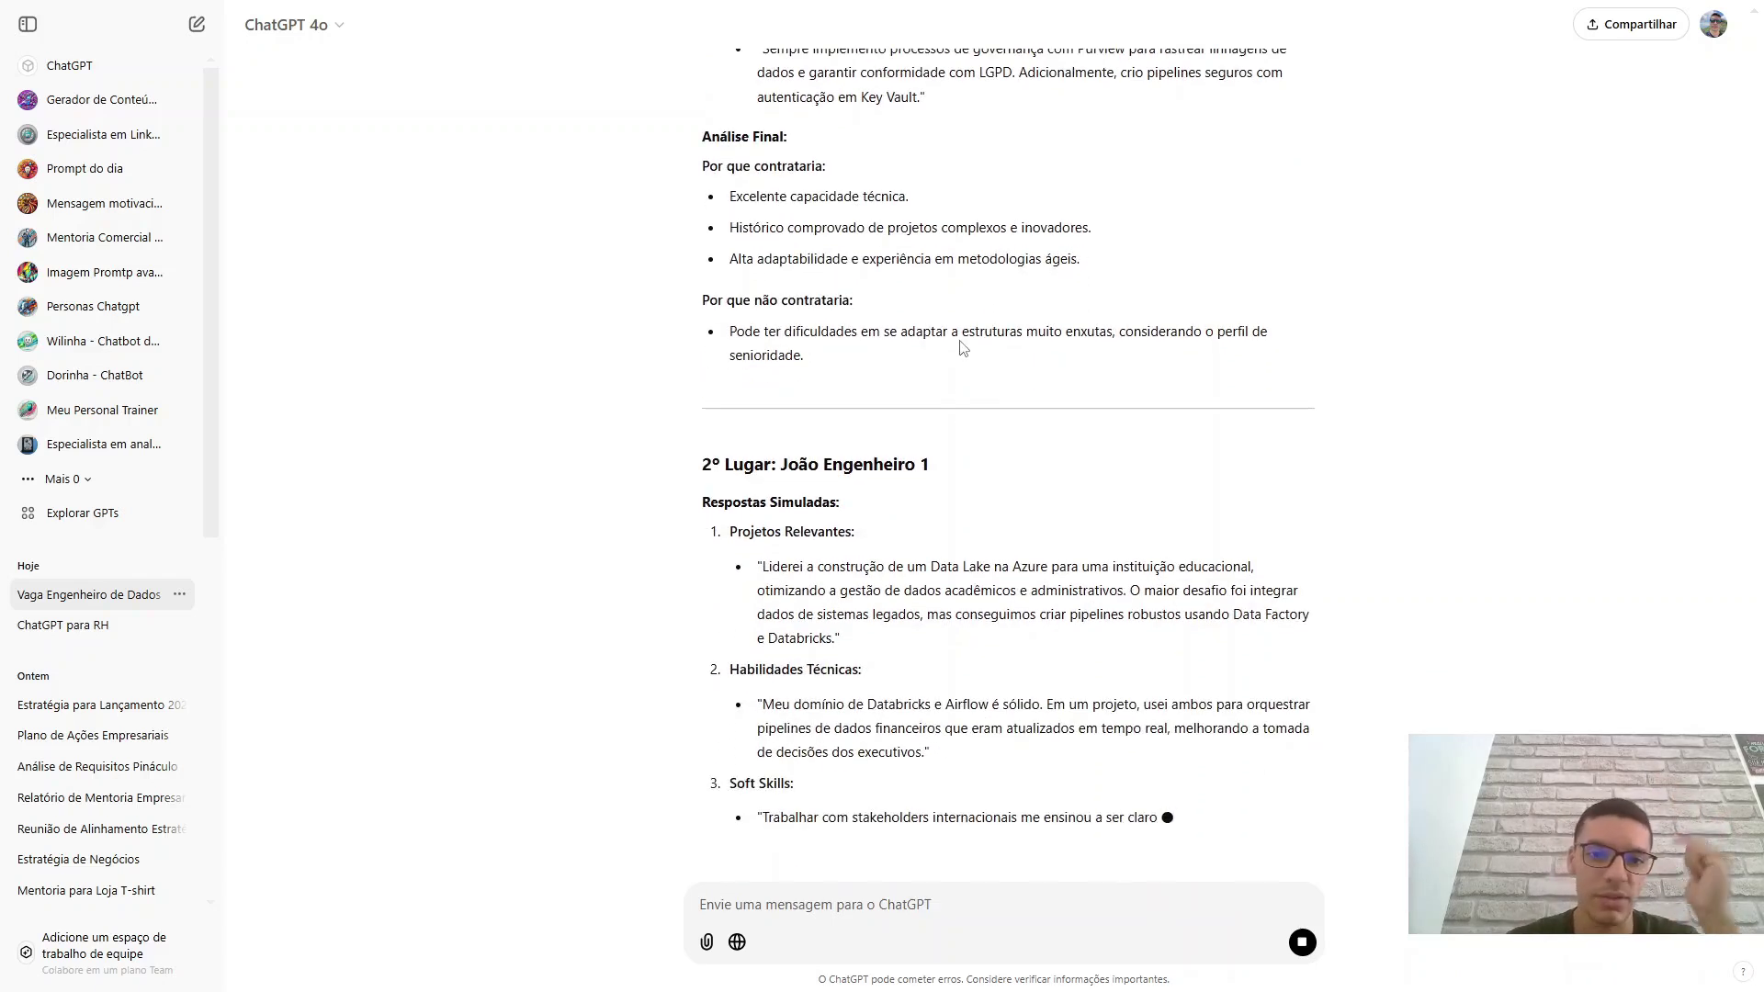
pyautogui.scroll(2, 832, 368)
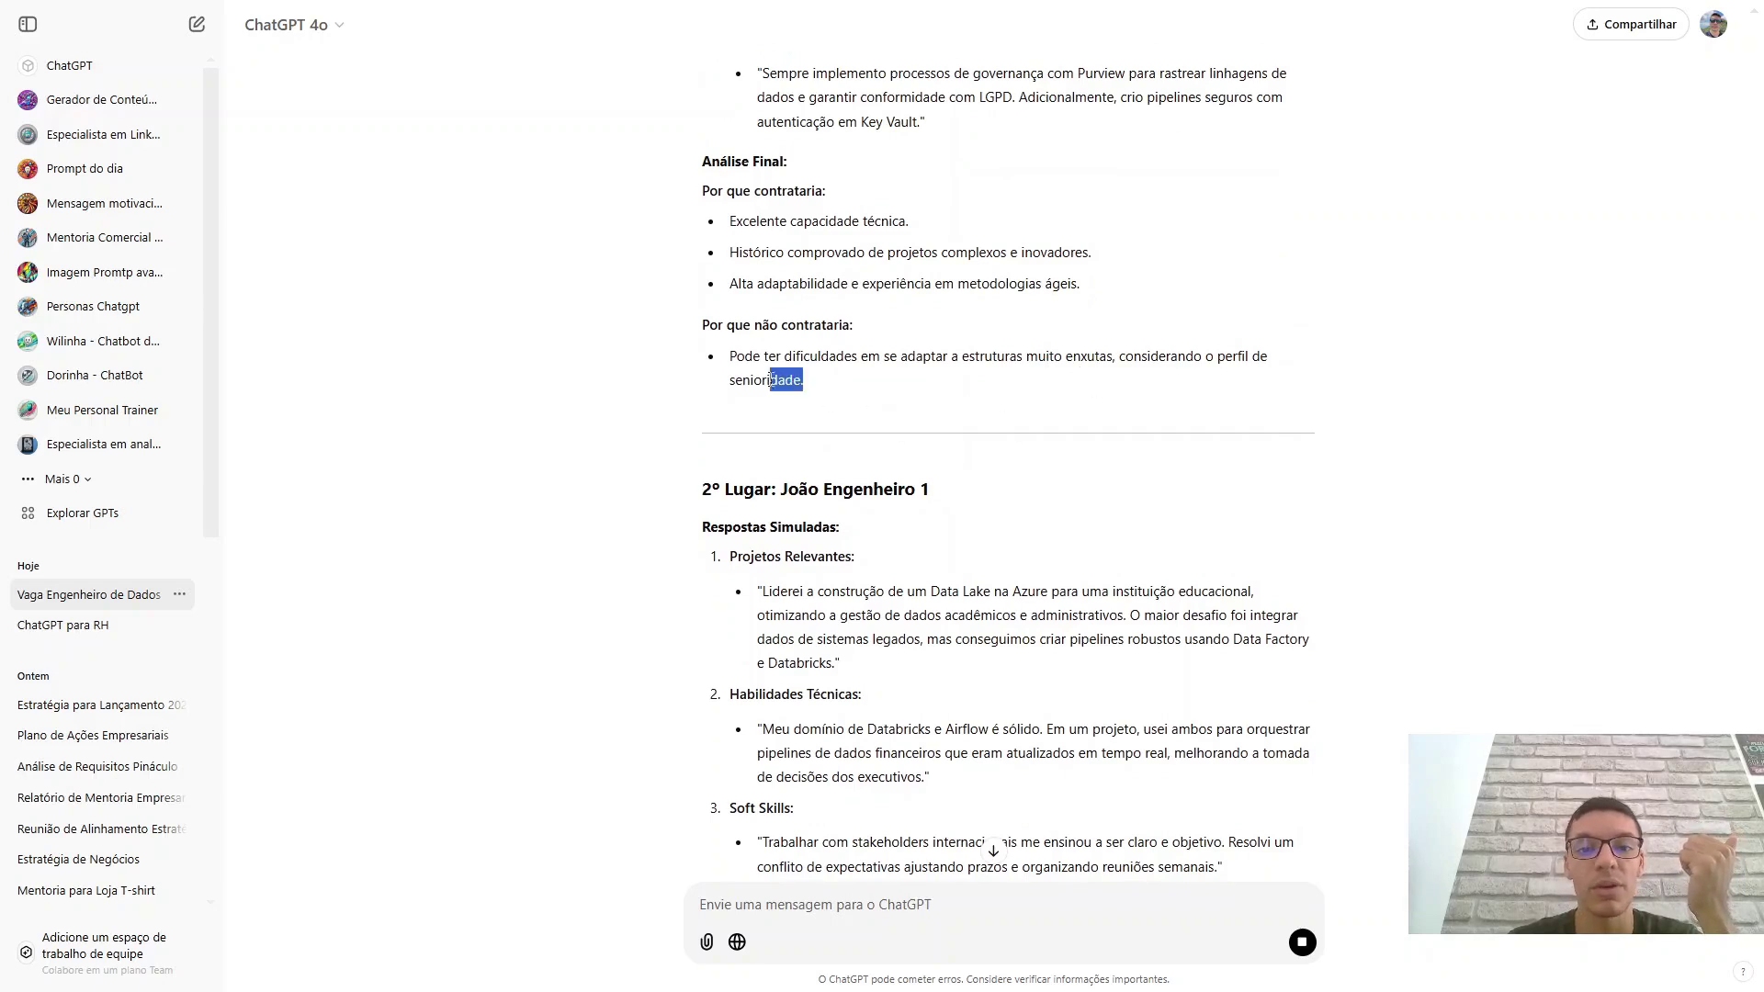
pyautogui.tripleClick(882, 402)
pyautogui.click(885, 398)
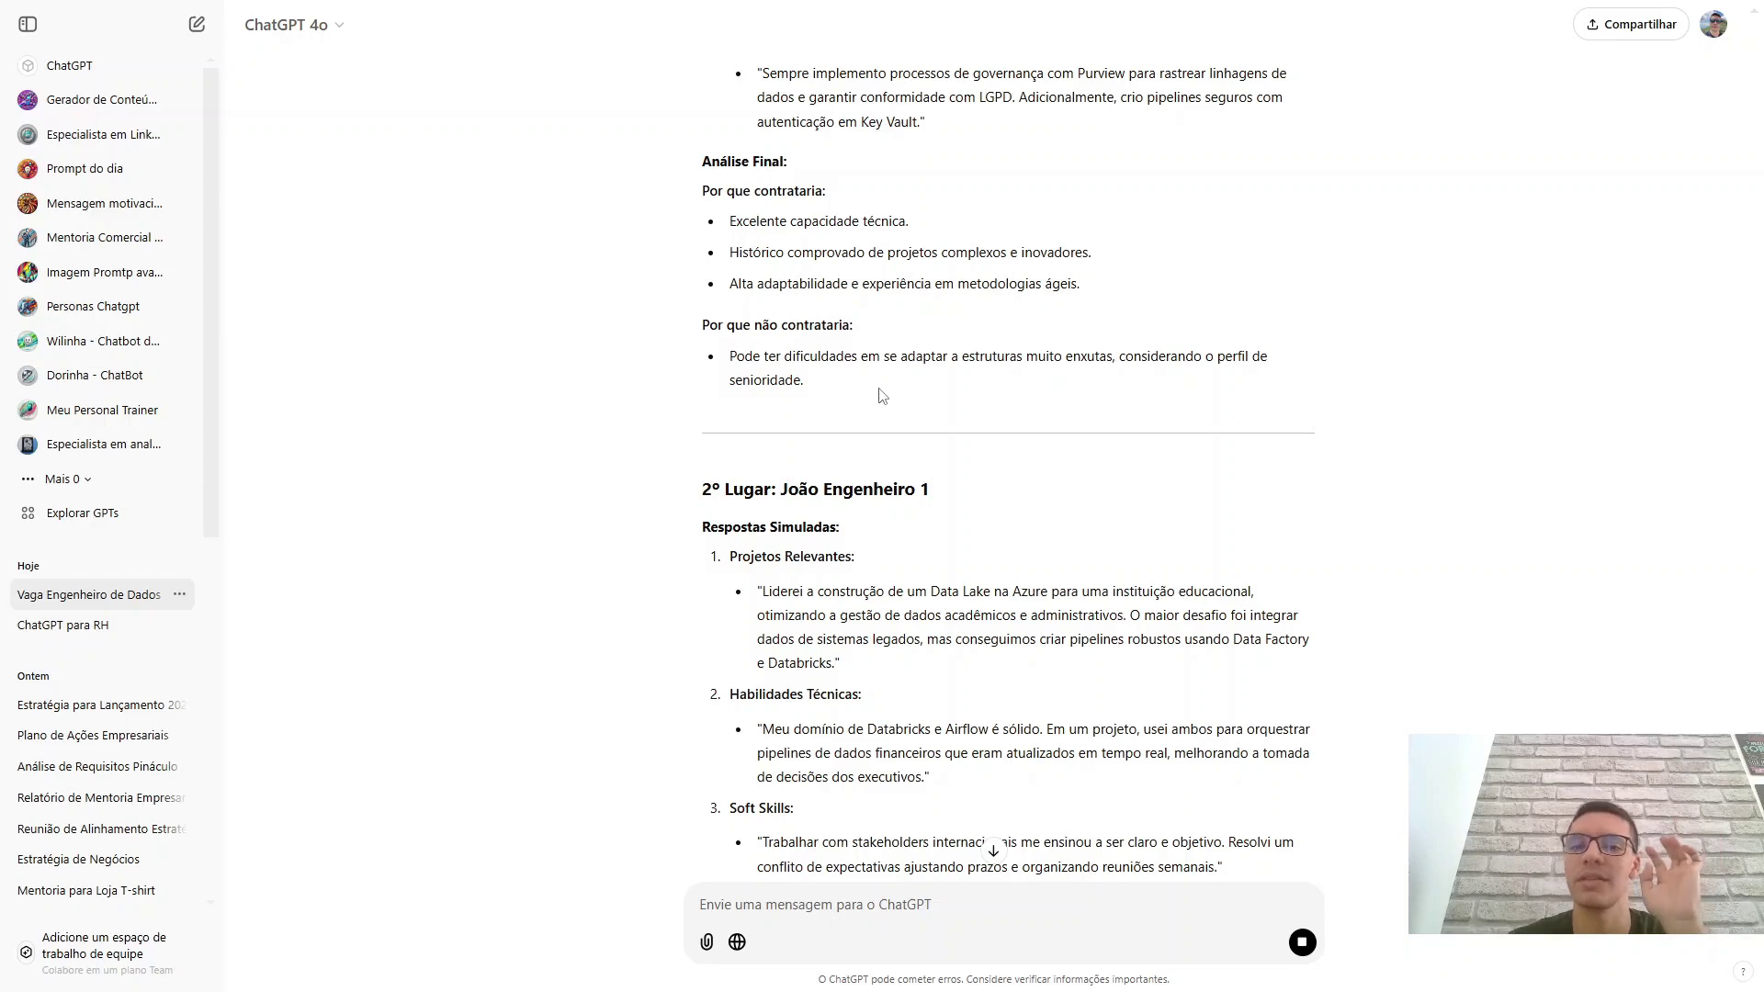
pyautogui.moveTo(939, 284); pyautogui.dragTo(816, 222)
pyautogui.click(838, 195)
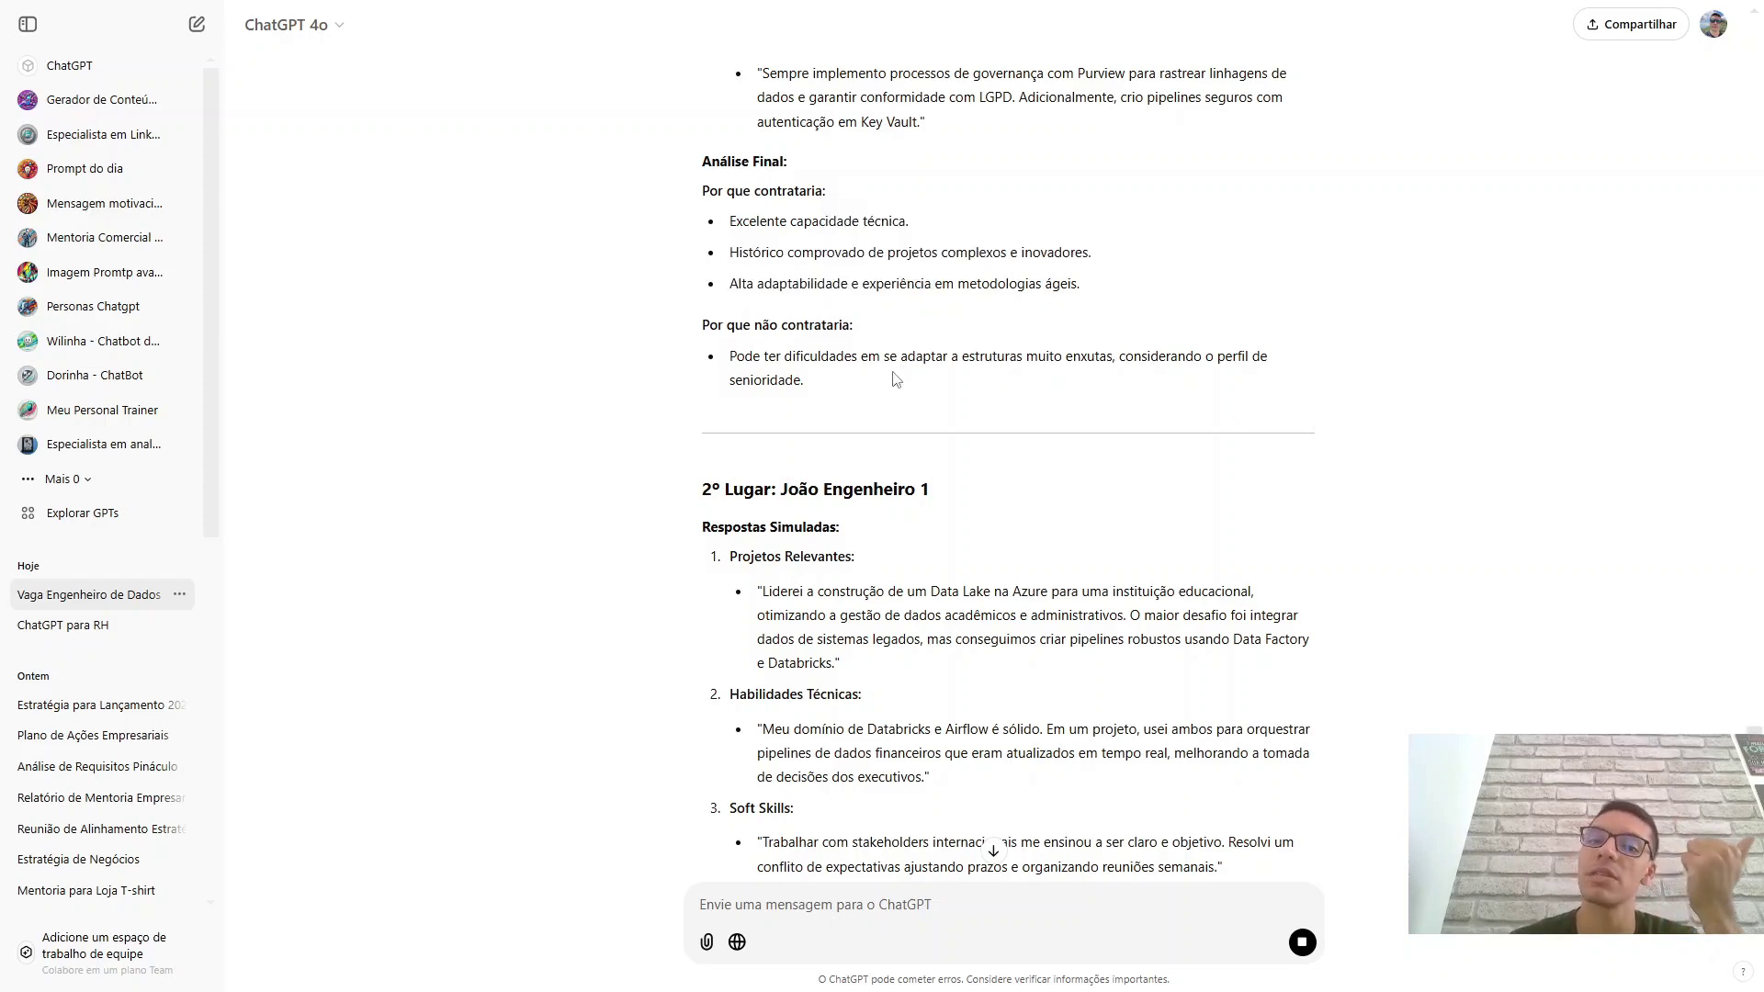
# Read the second-place candidate's simulated interview answers, from relevant projects to cloud and security.
pyautogui.scroll(-5, 896, 379)
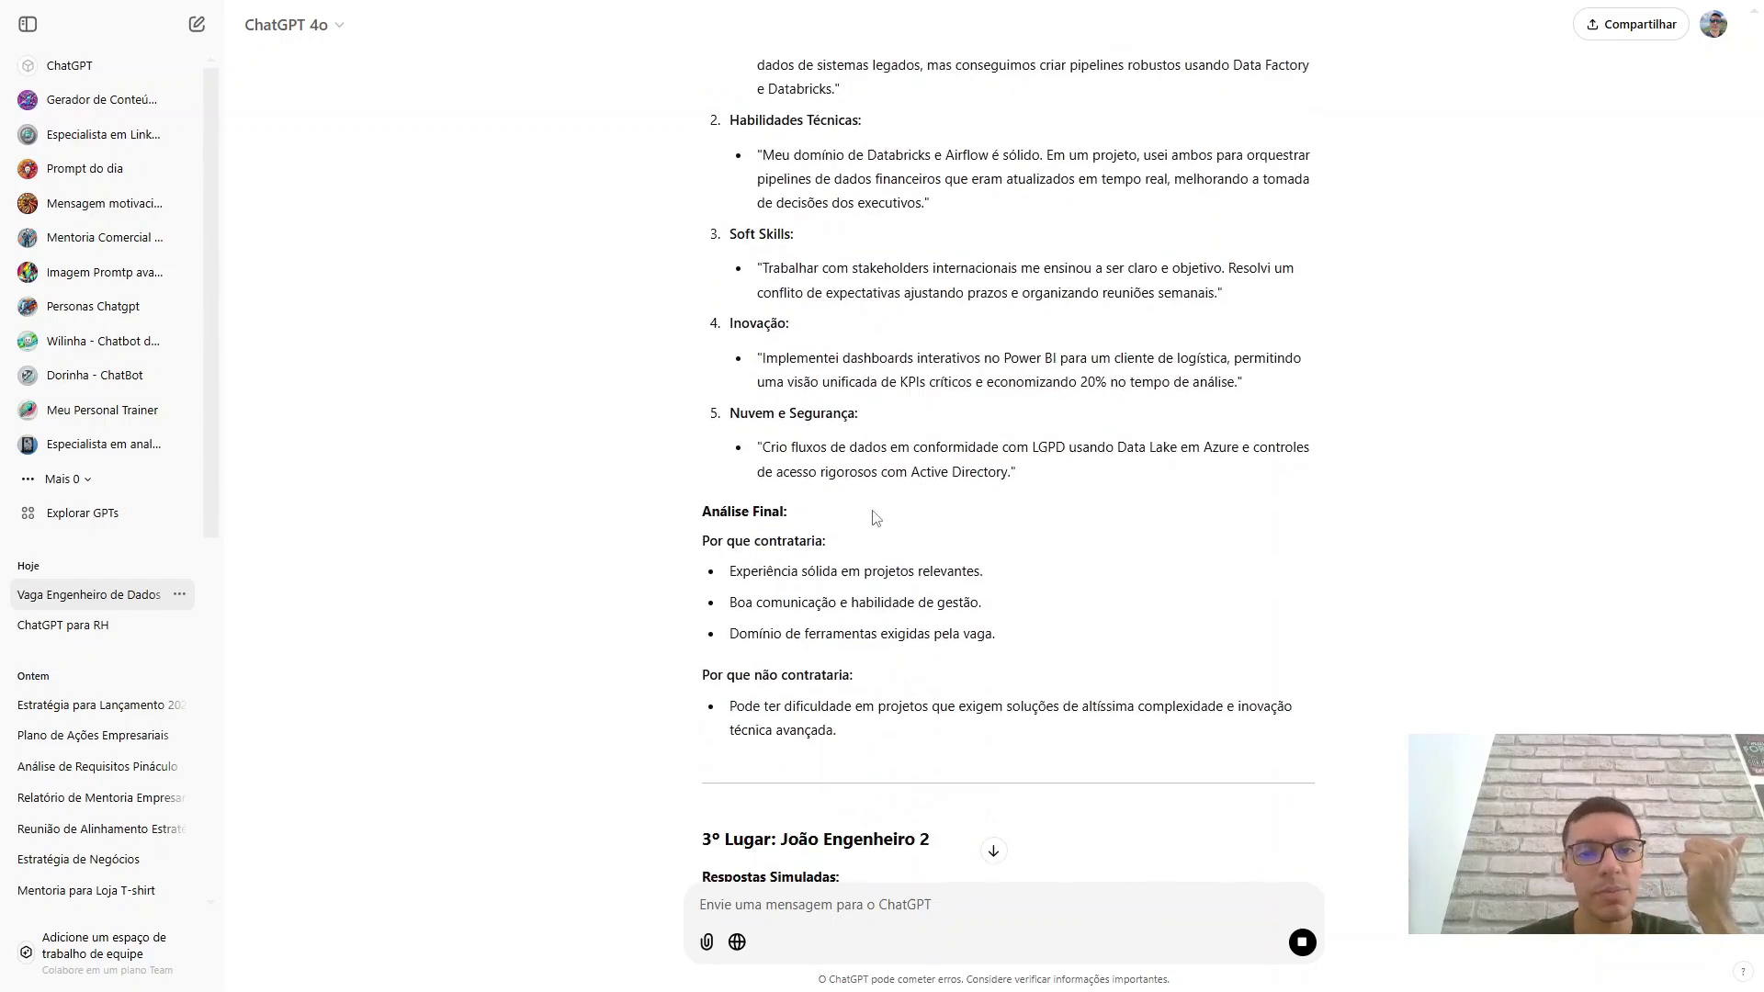
pyautogui.scroll(2, 872, 512)
pyautogui.moveTo(843, 147); pyautogui.dragTo(898, 183)
pyautogui.scroll(-3, 946, 426)
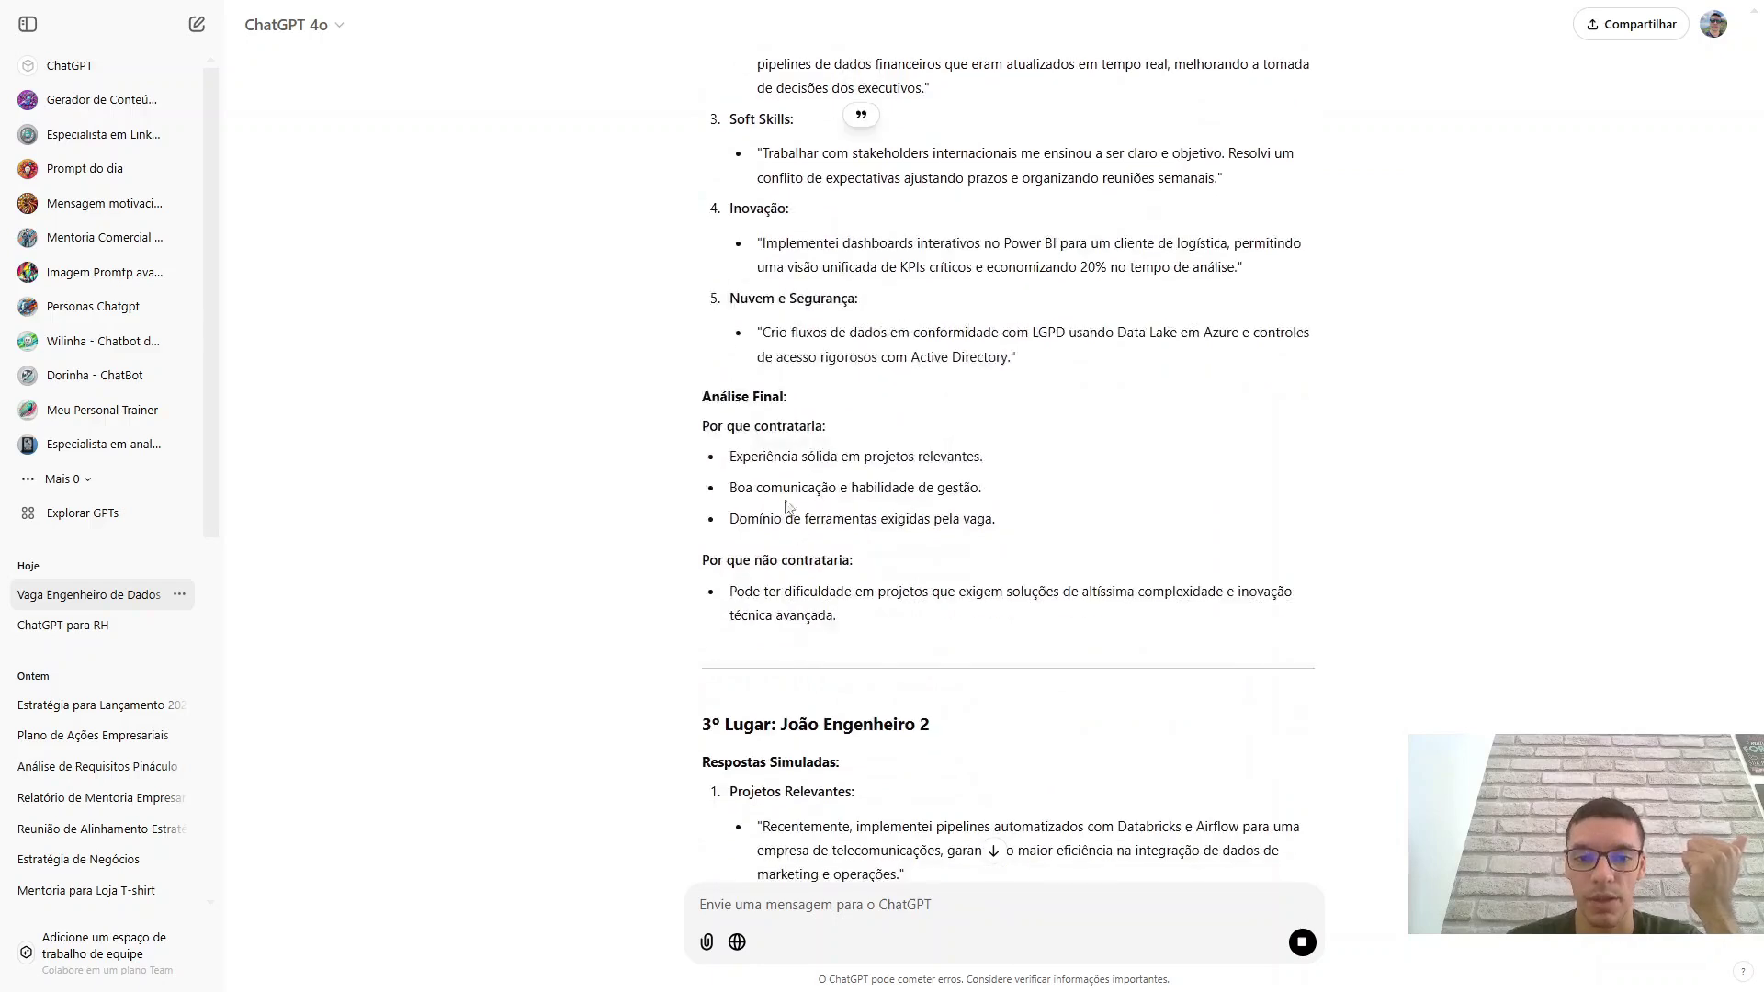
pyautogui.scroll(-1, 772, 579)
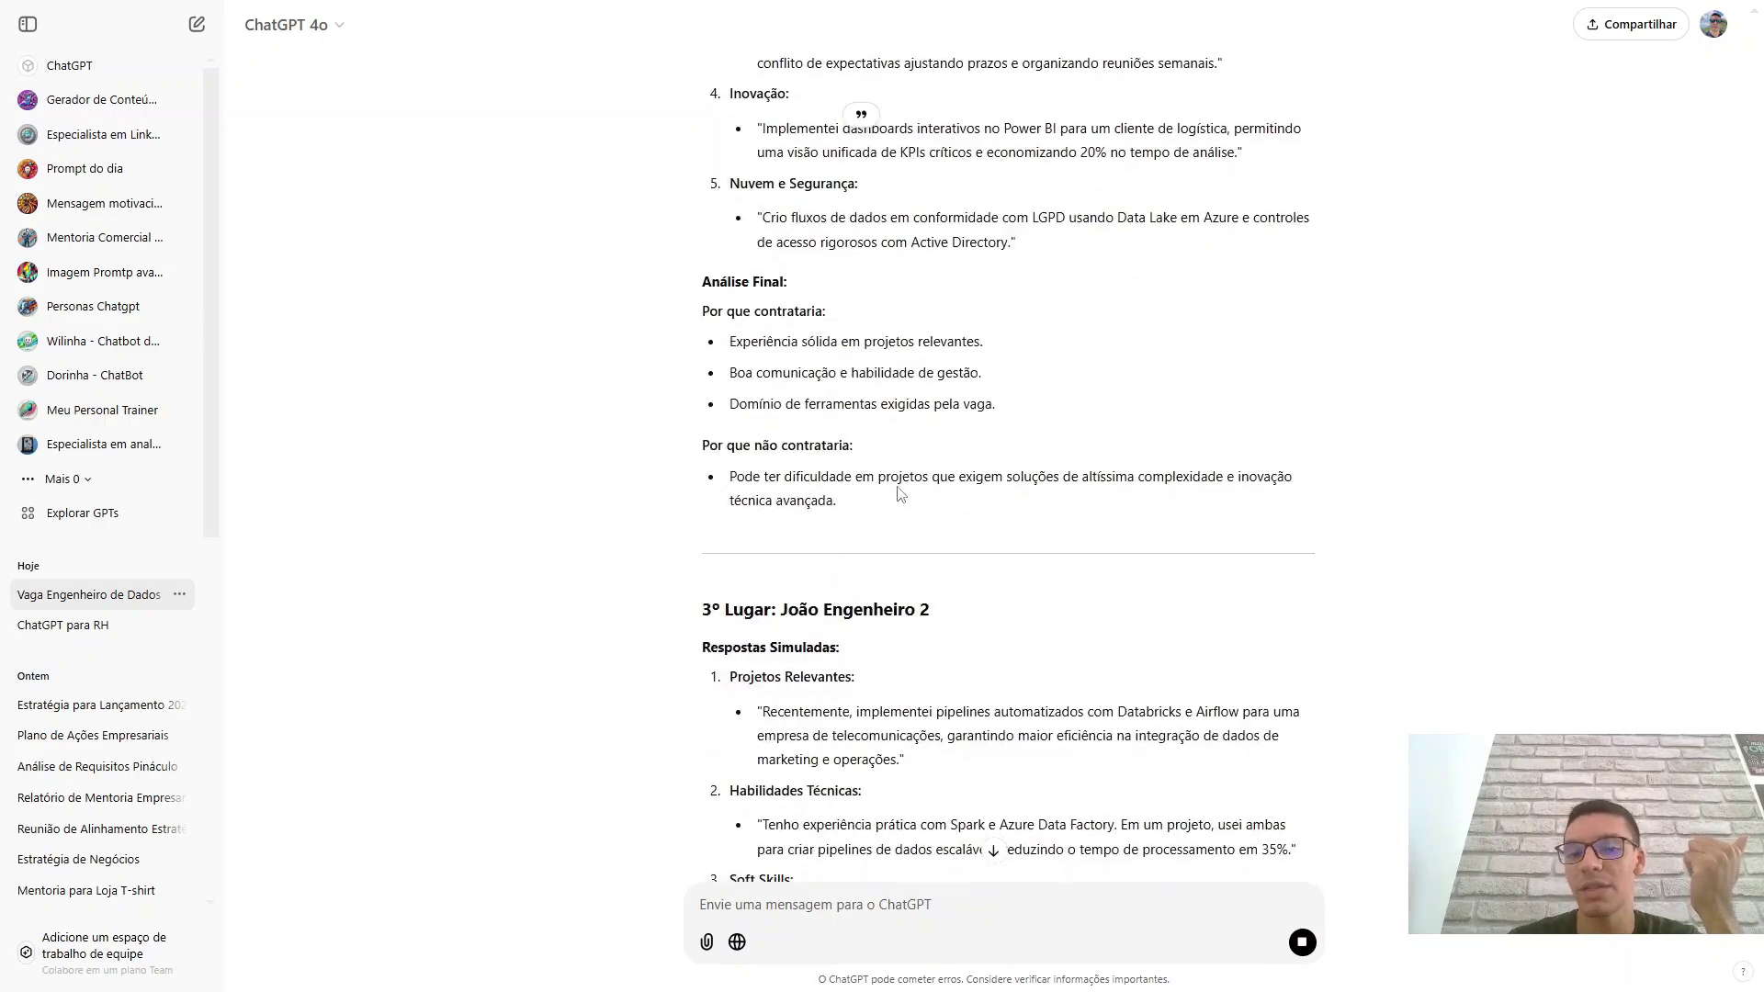
# Examine the second-place candidate's final analysis, highlighting the reasons for and against hiring.
pyautogui.moveTo(891, 512); pyautogui.dragTo(699, 449)
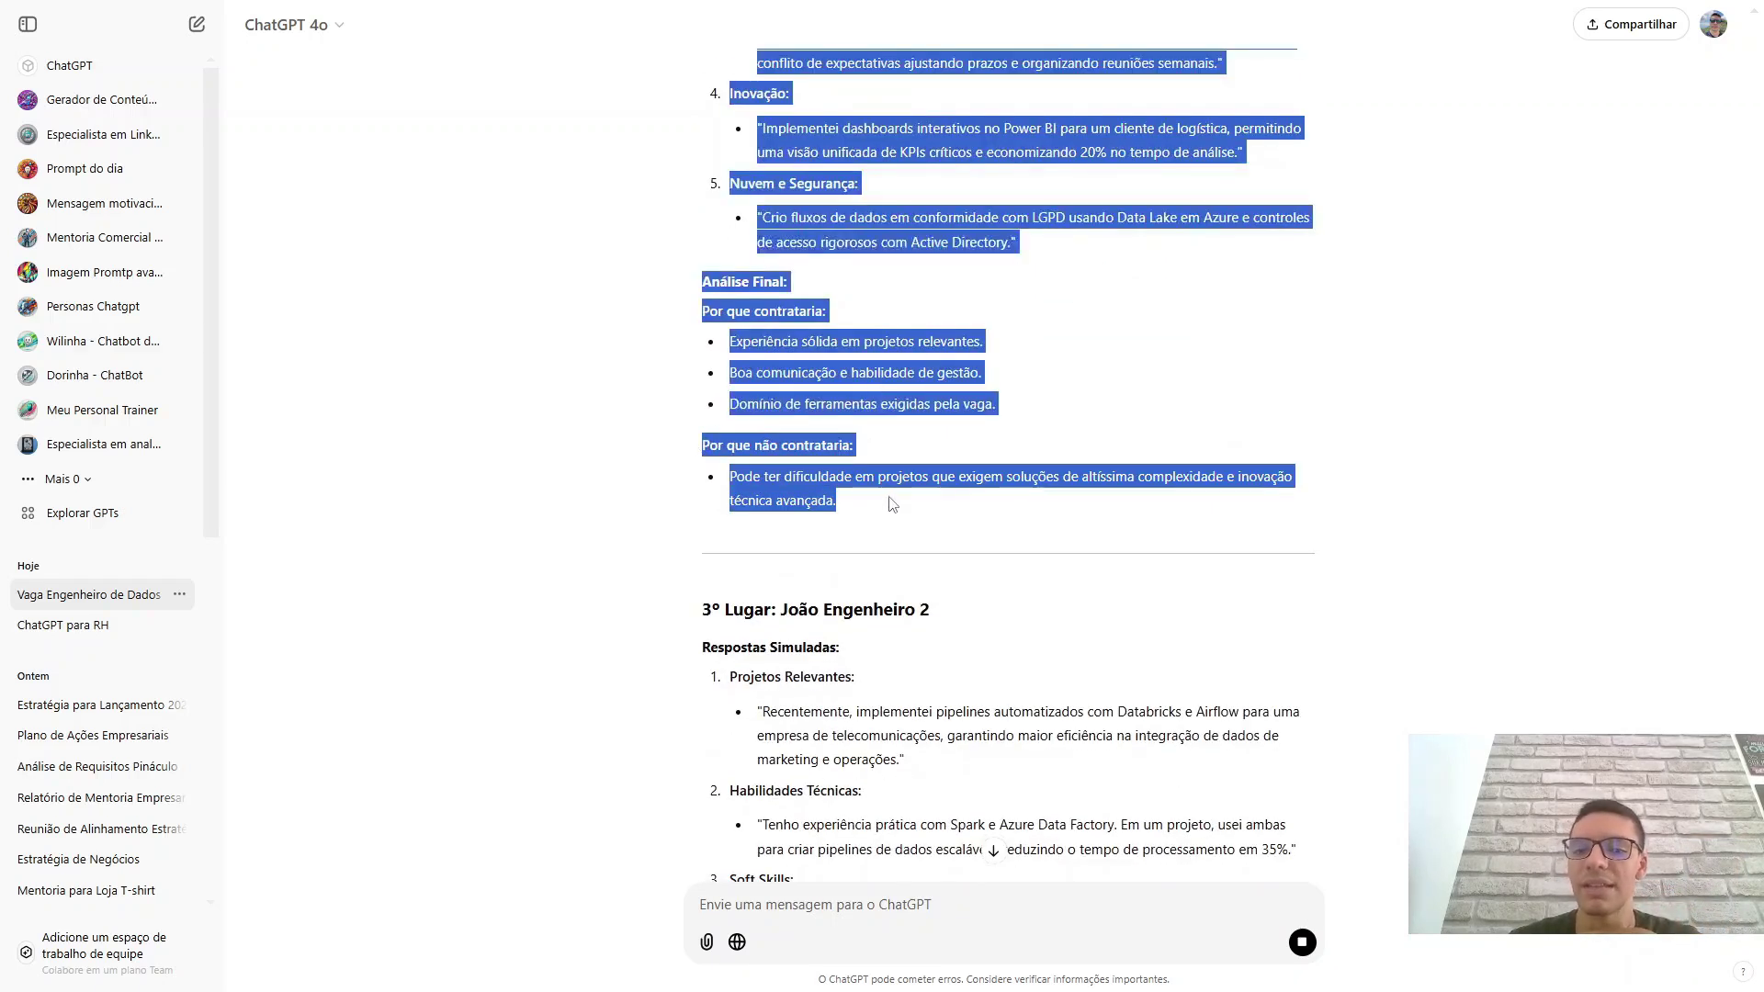
pyautogui.click(893, 505)
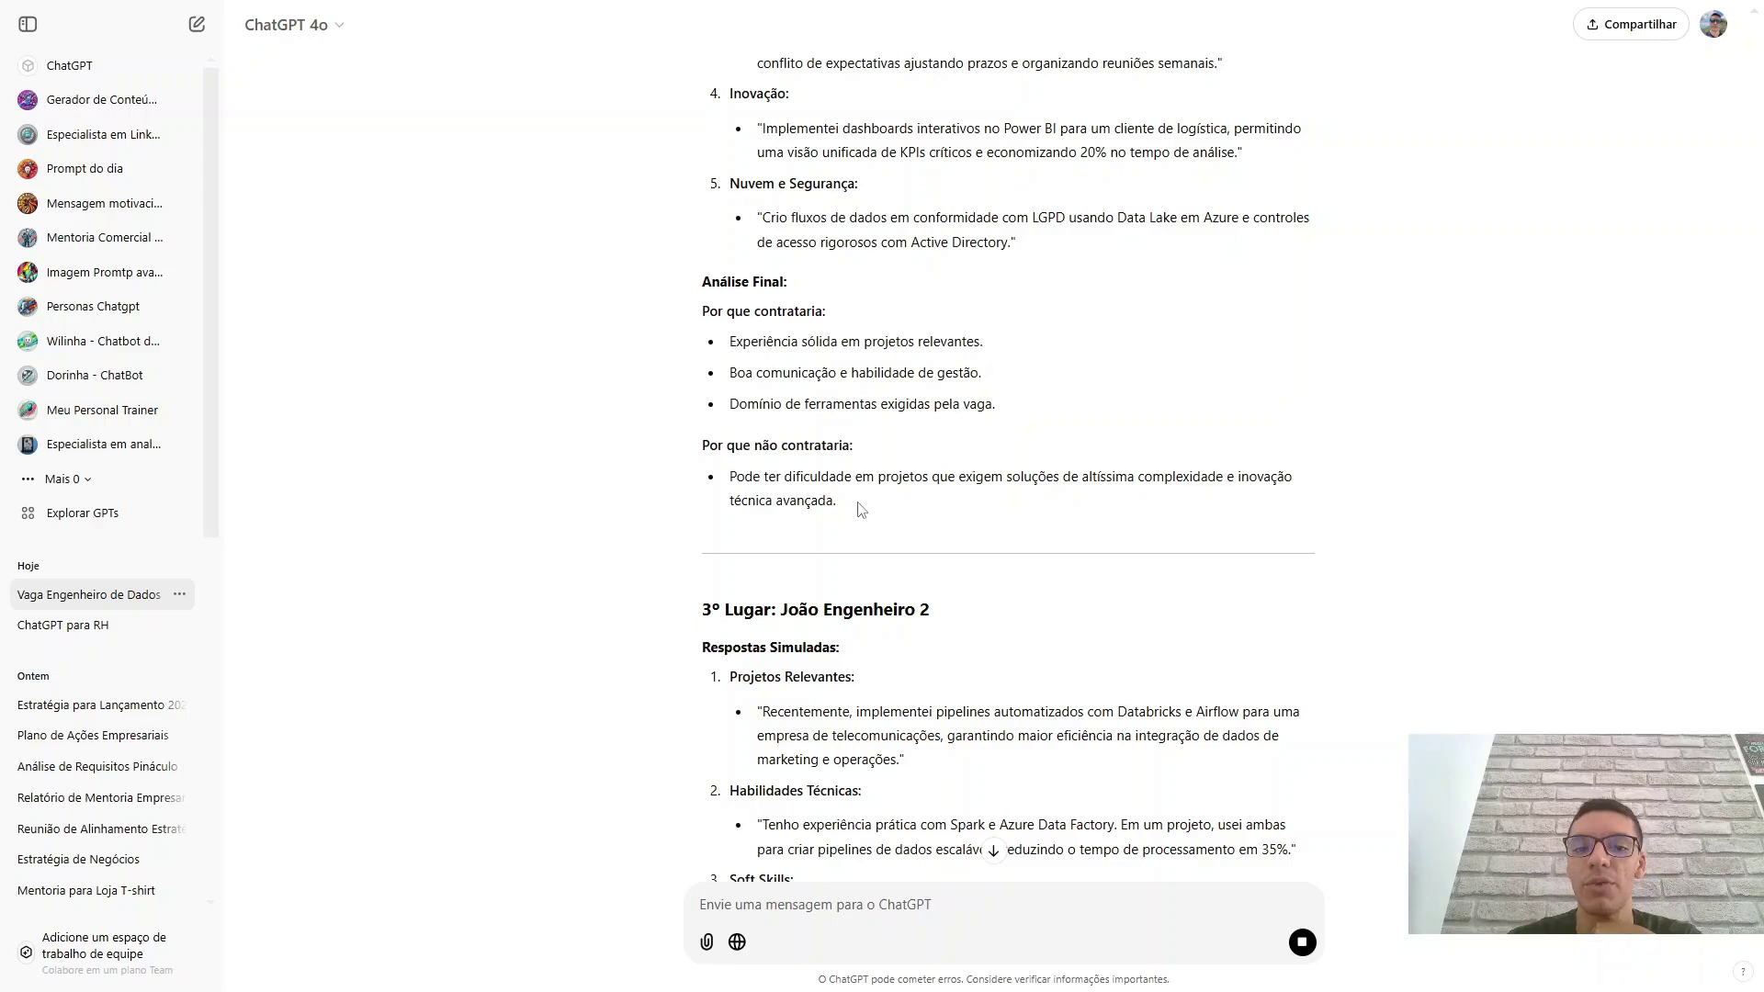
pyautogui.moveTo(859, 505); pyautogui.dragTo(684, 450)
pyautogui.click(873, 397)
pyautogui.moveTo(702, 311); pyautogui.dragTo(1004, 414)
pyautogui.click(1045, 402)
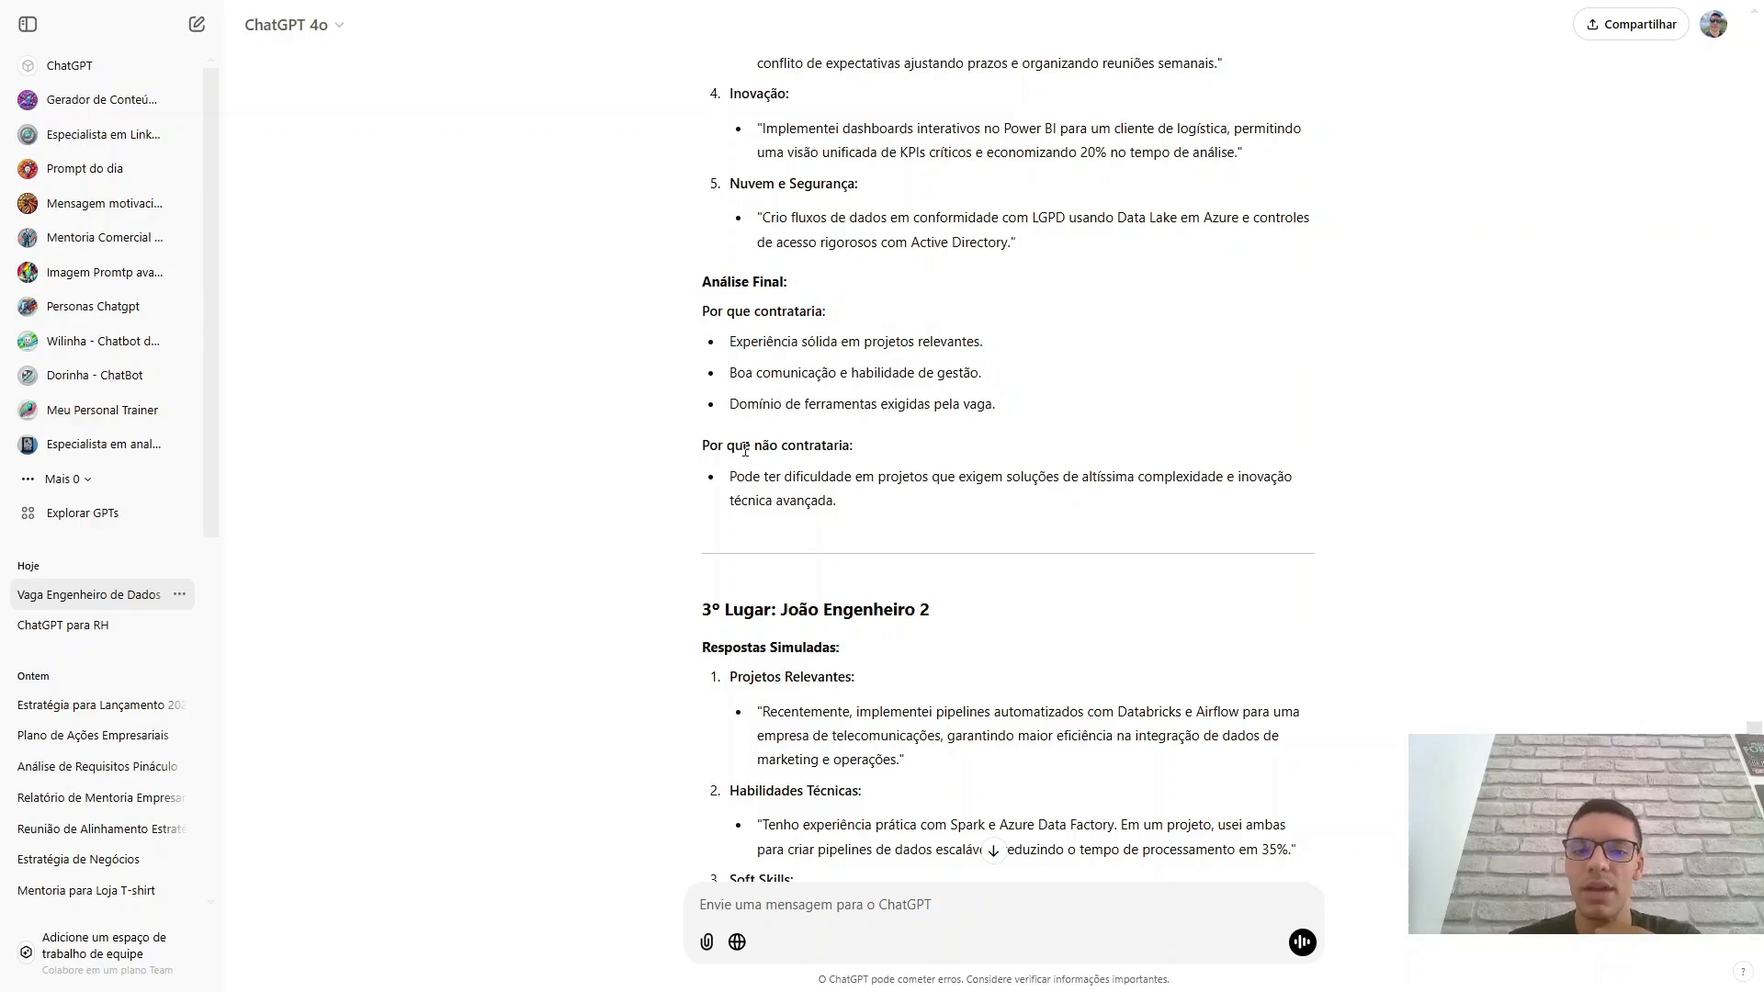
pyautogui.moveTo(741, 447); pyautogui.dragTo(927, 479)
pyautogui.click(941, 506)
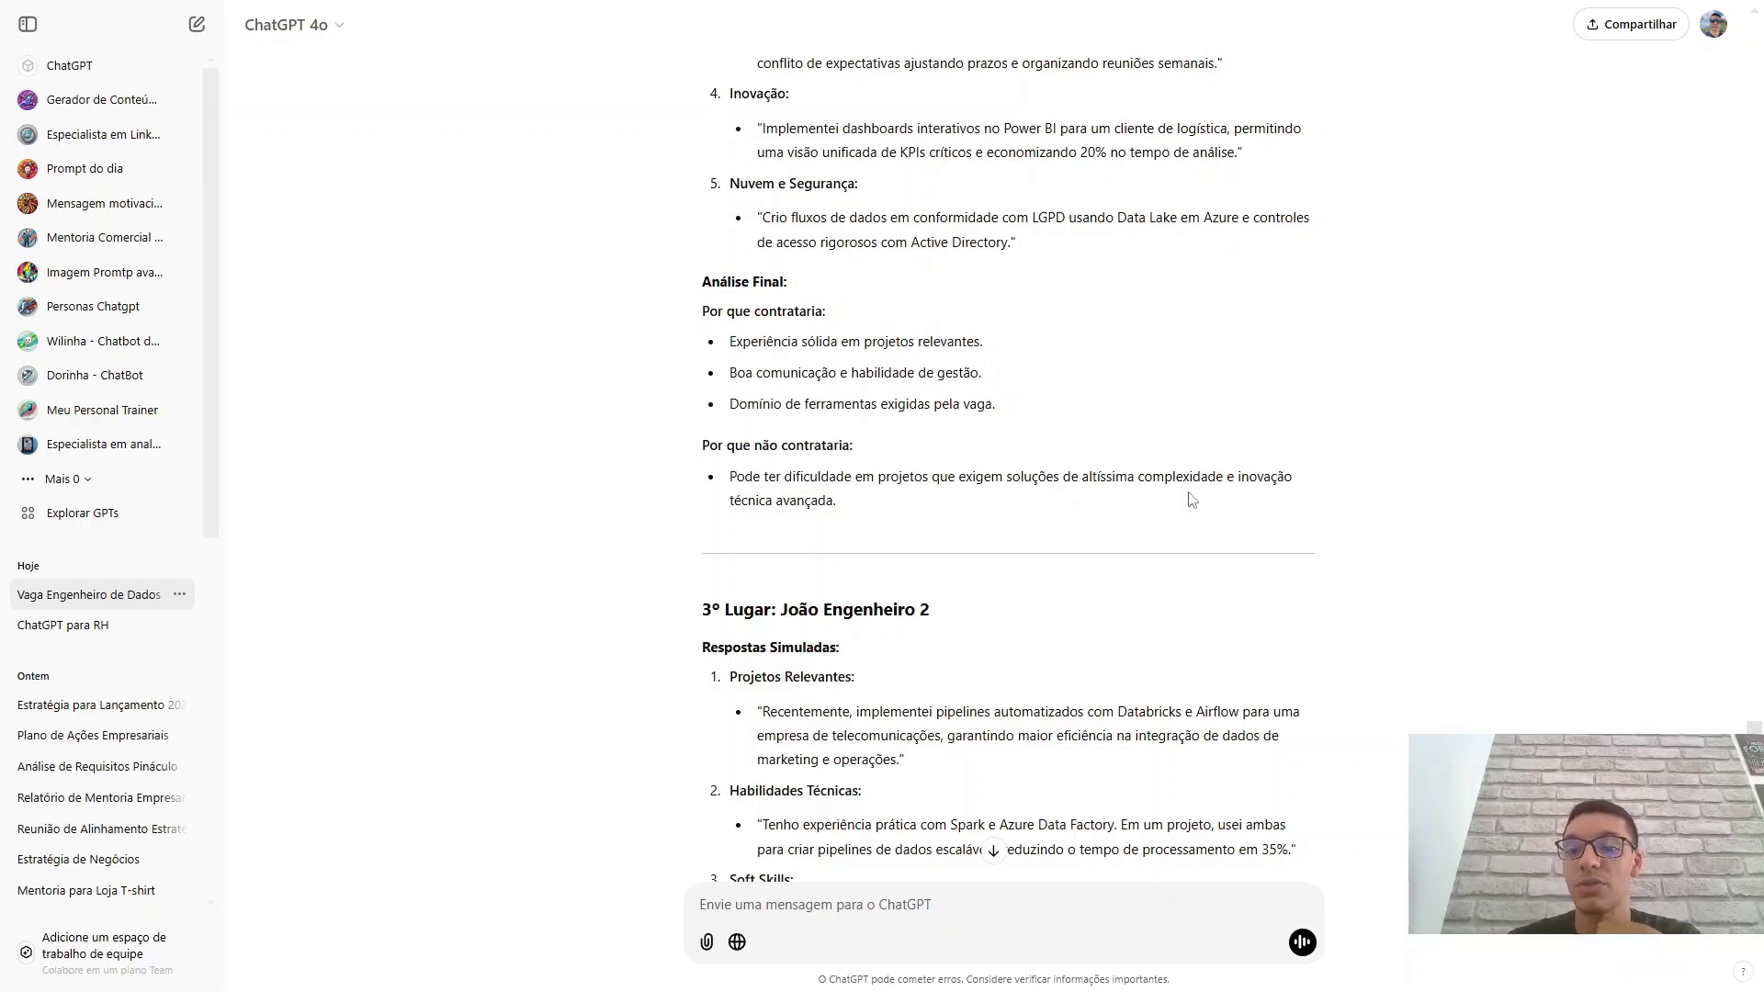
# Read the third-place candidate's simulated answers and final analysis.
pyautogui.scroll(-1, 869, 542)
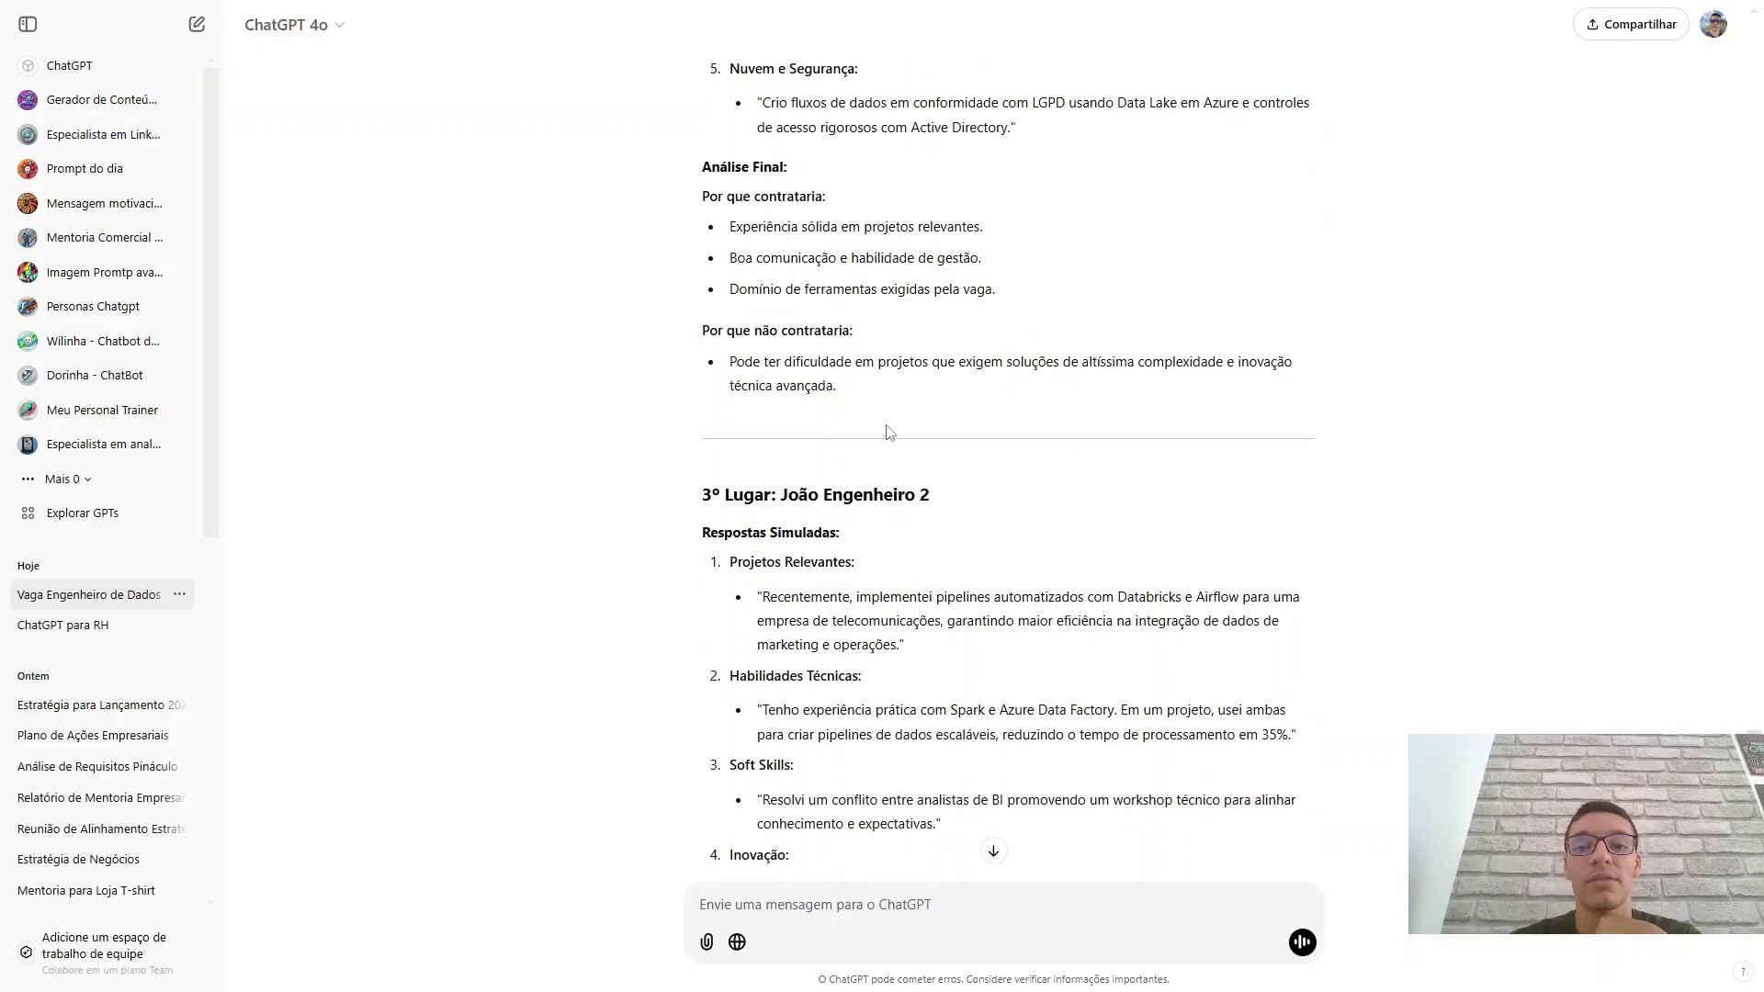
pyautogui.scroll(-3, 889, 432)
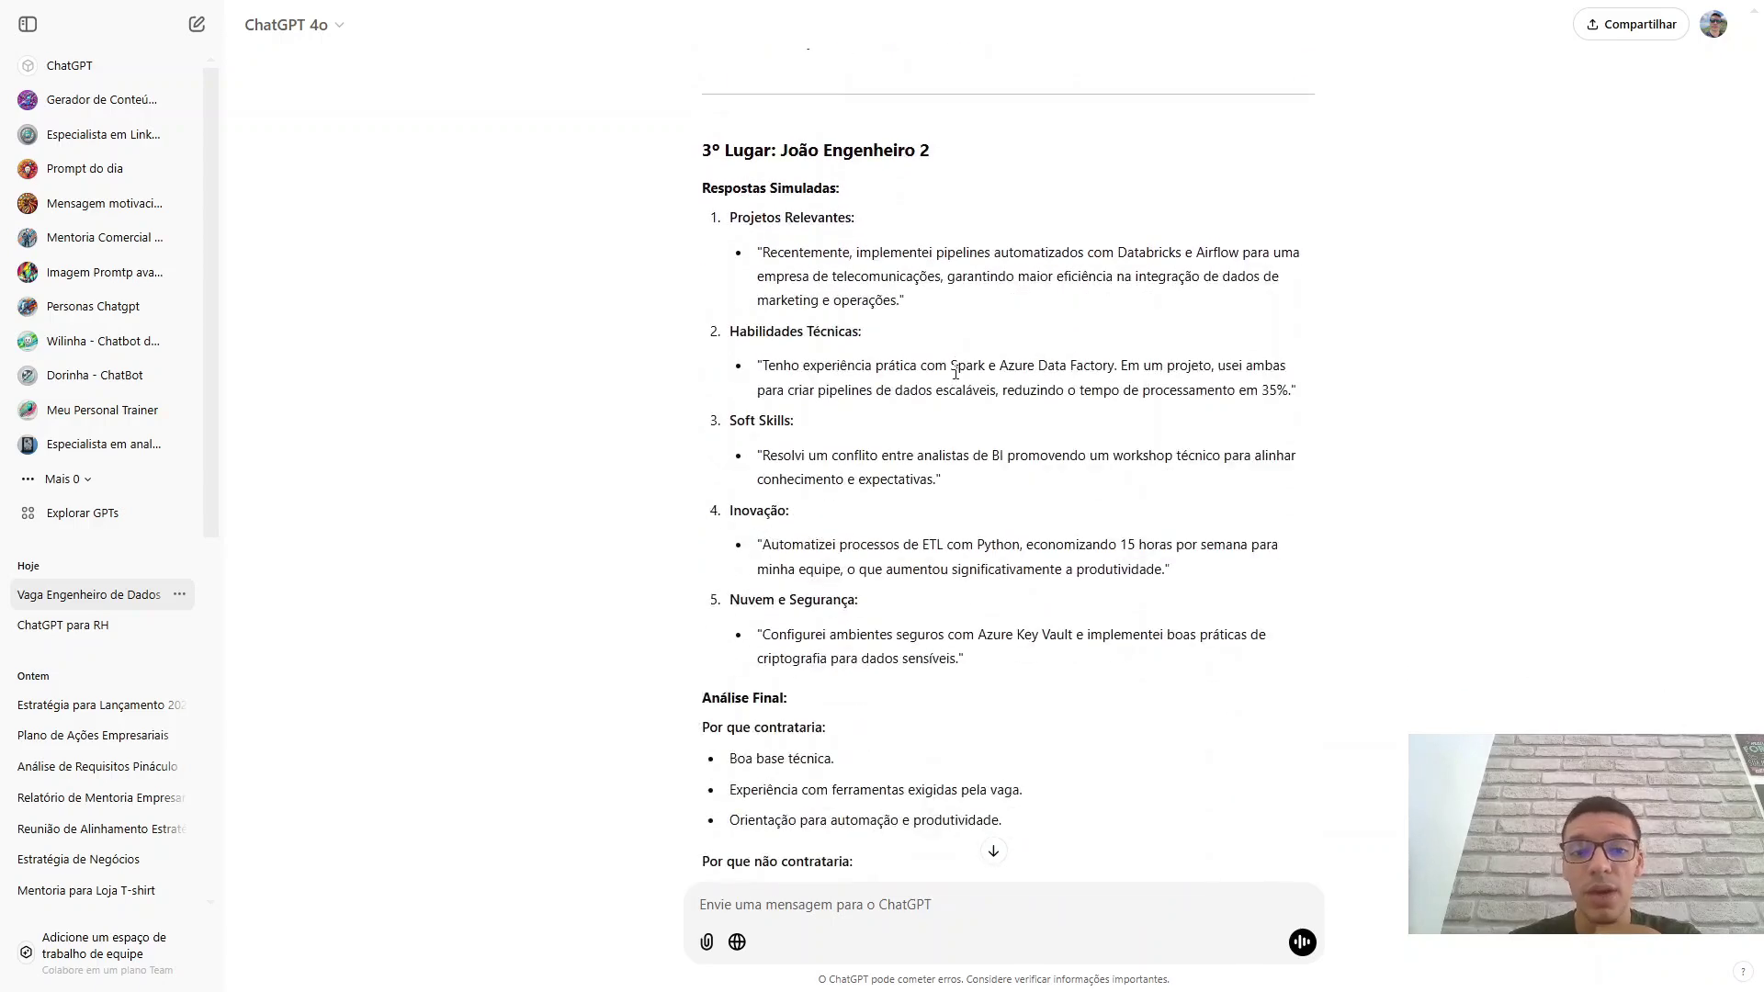
pyautogui.scroll(-3, 895, 551)
pyautogui.scroll(4, 918, 515)
pyautogui.scroll(-4, 960, 471)
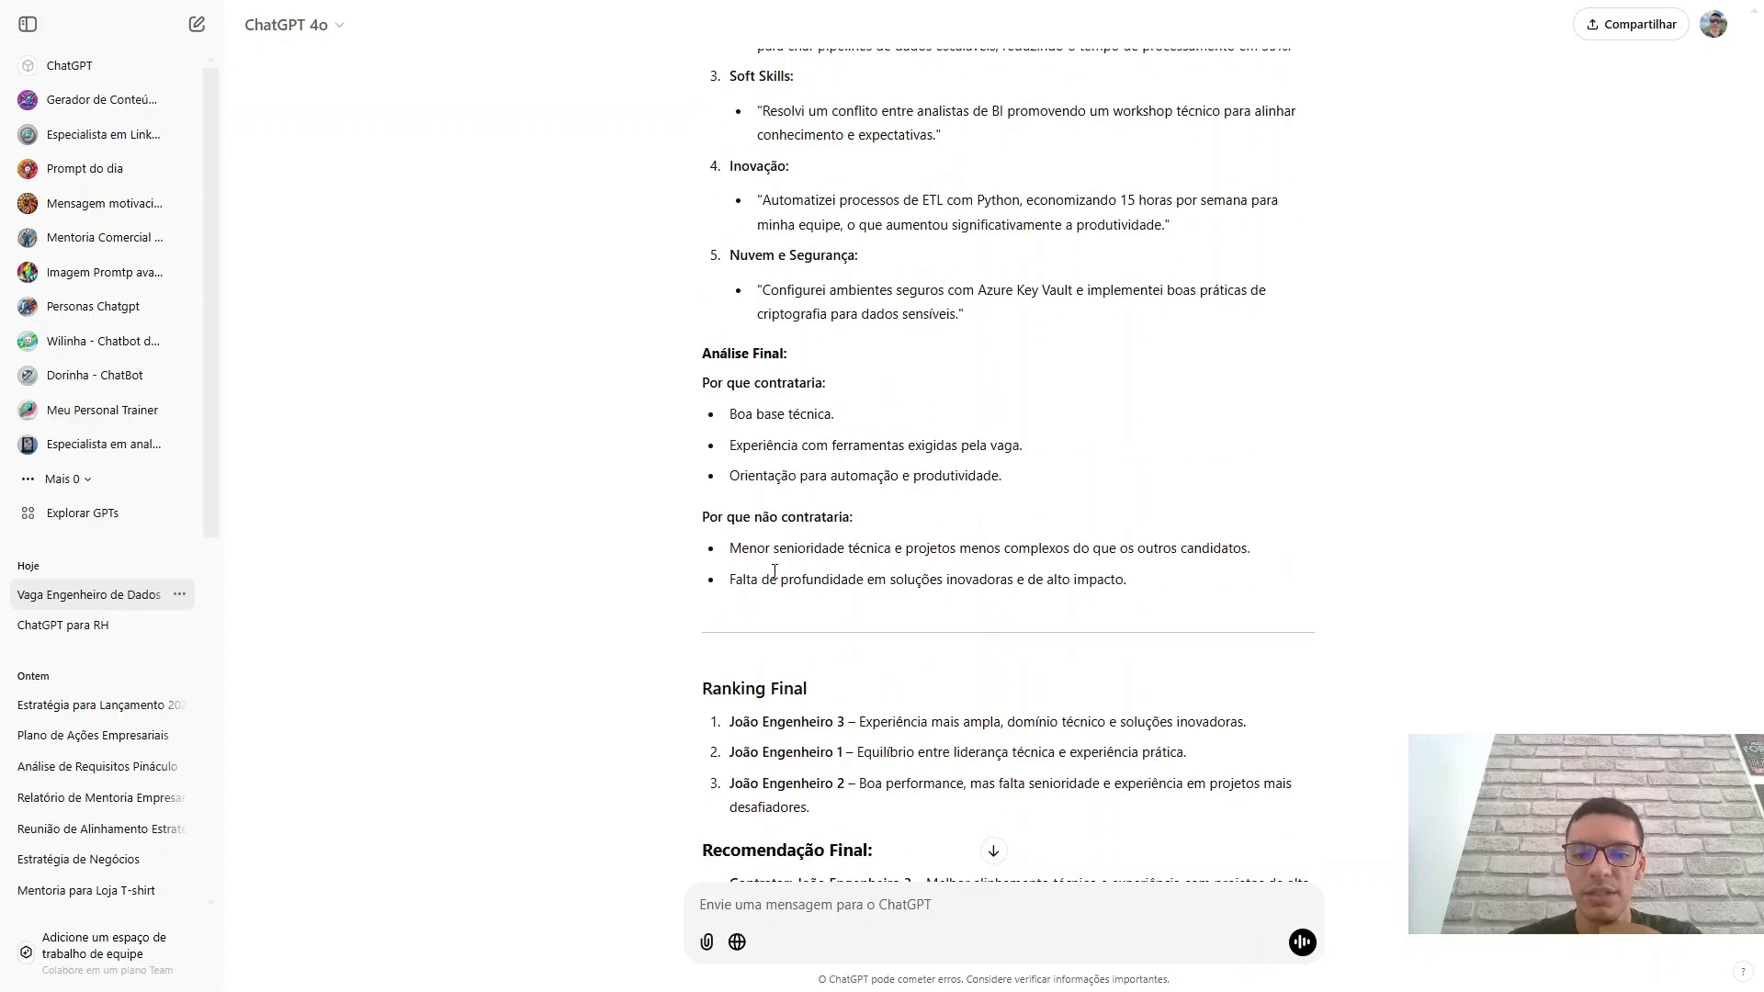
# Review the final ranking of the three candidates and the hiring recommendation.
pyautogui.scroll(-3, 1167, 569)
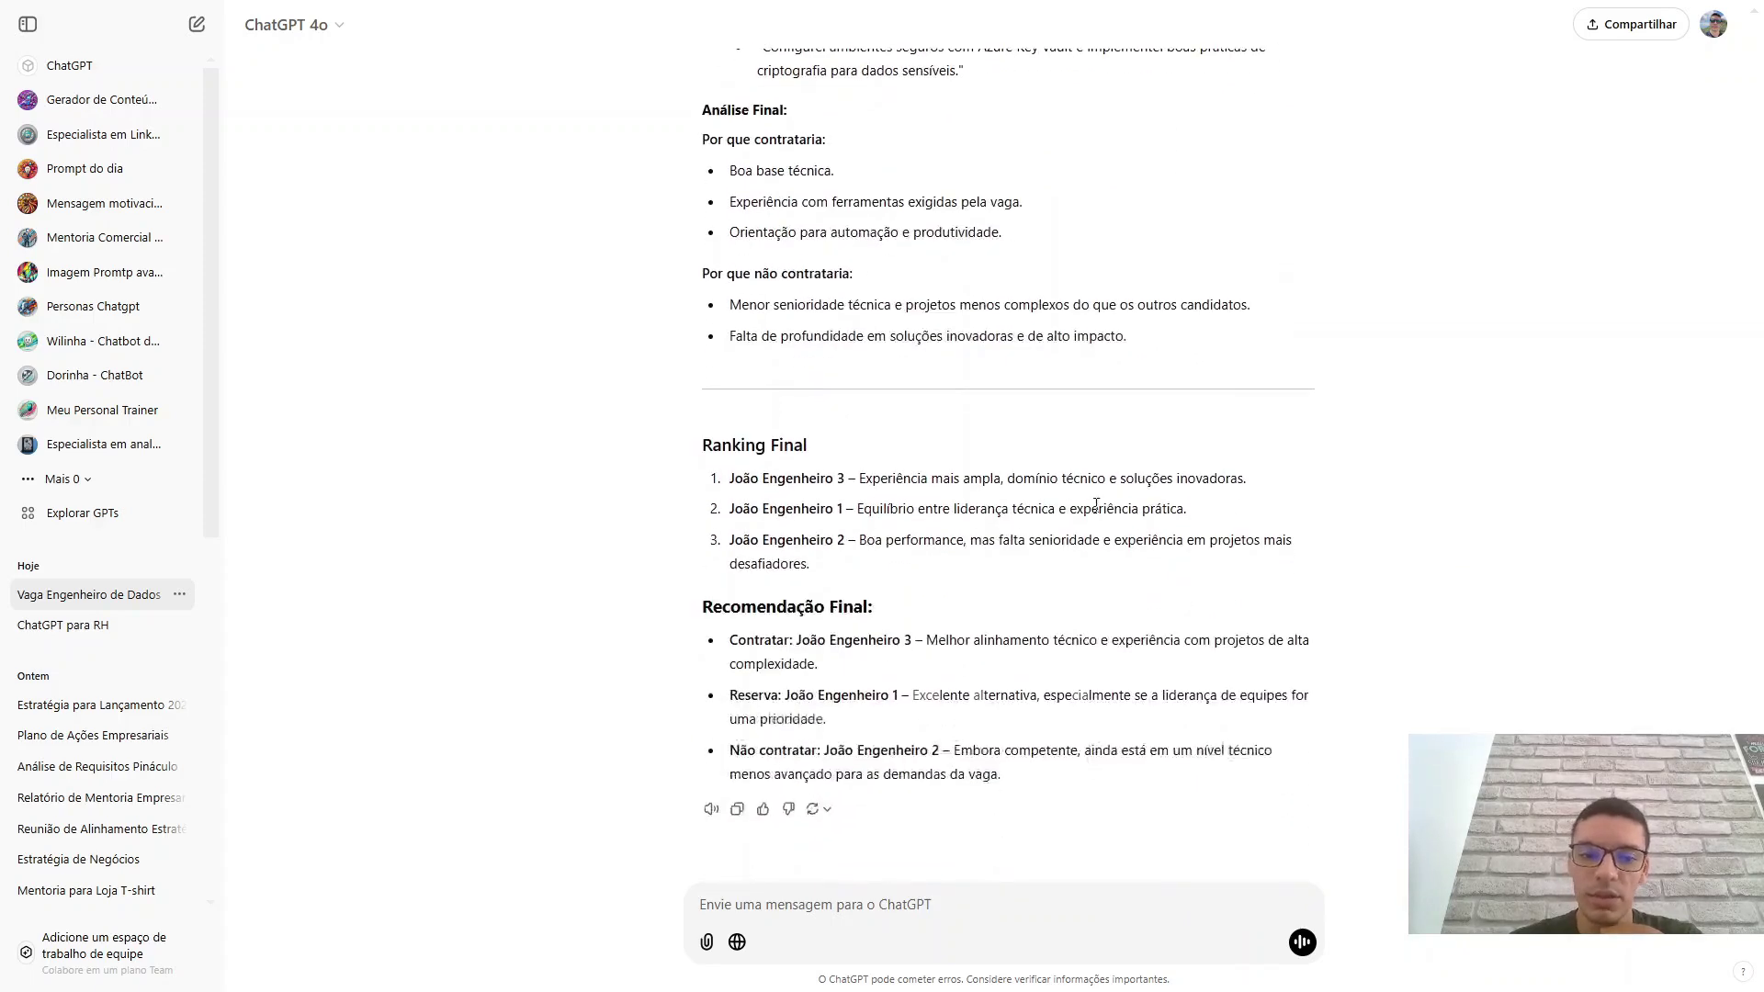
pyautogui.moveTo(808, 479); pyautogui.dragTo(846, 542)
pyautogui.moveTo(982, 479); pyautogui.dragTo(993, 479)
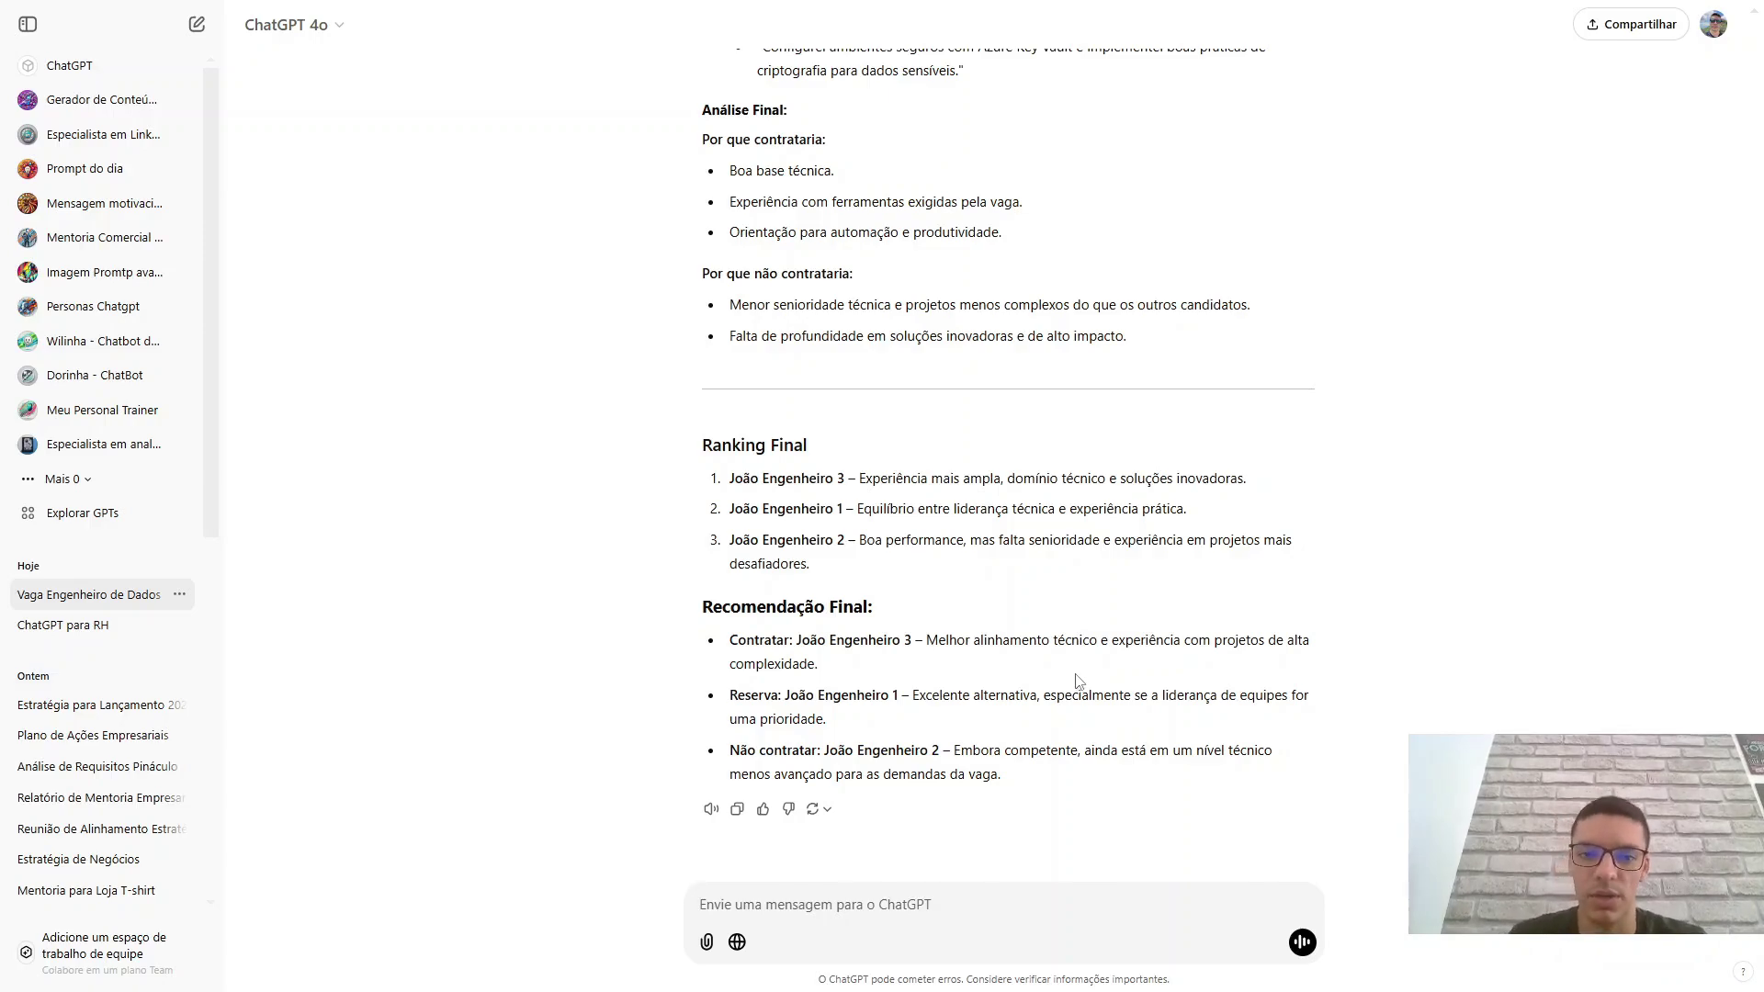
# Go back to the opening prompt requesting the senior data engineer job description and highlight its text for review.
pyautogui.scroll(15, 1076, 684)
pyautogui.scroll(20, 1079, 677)
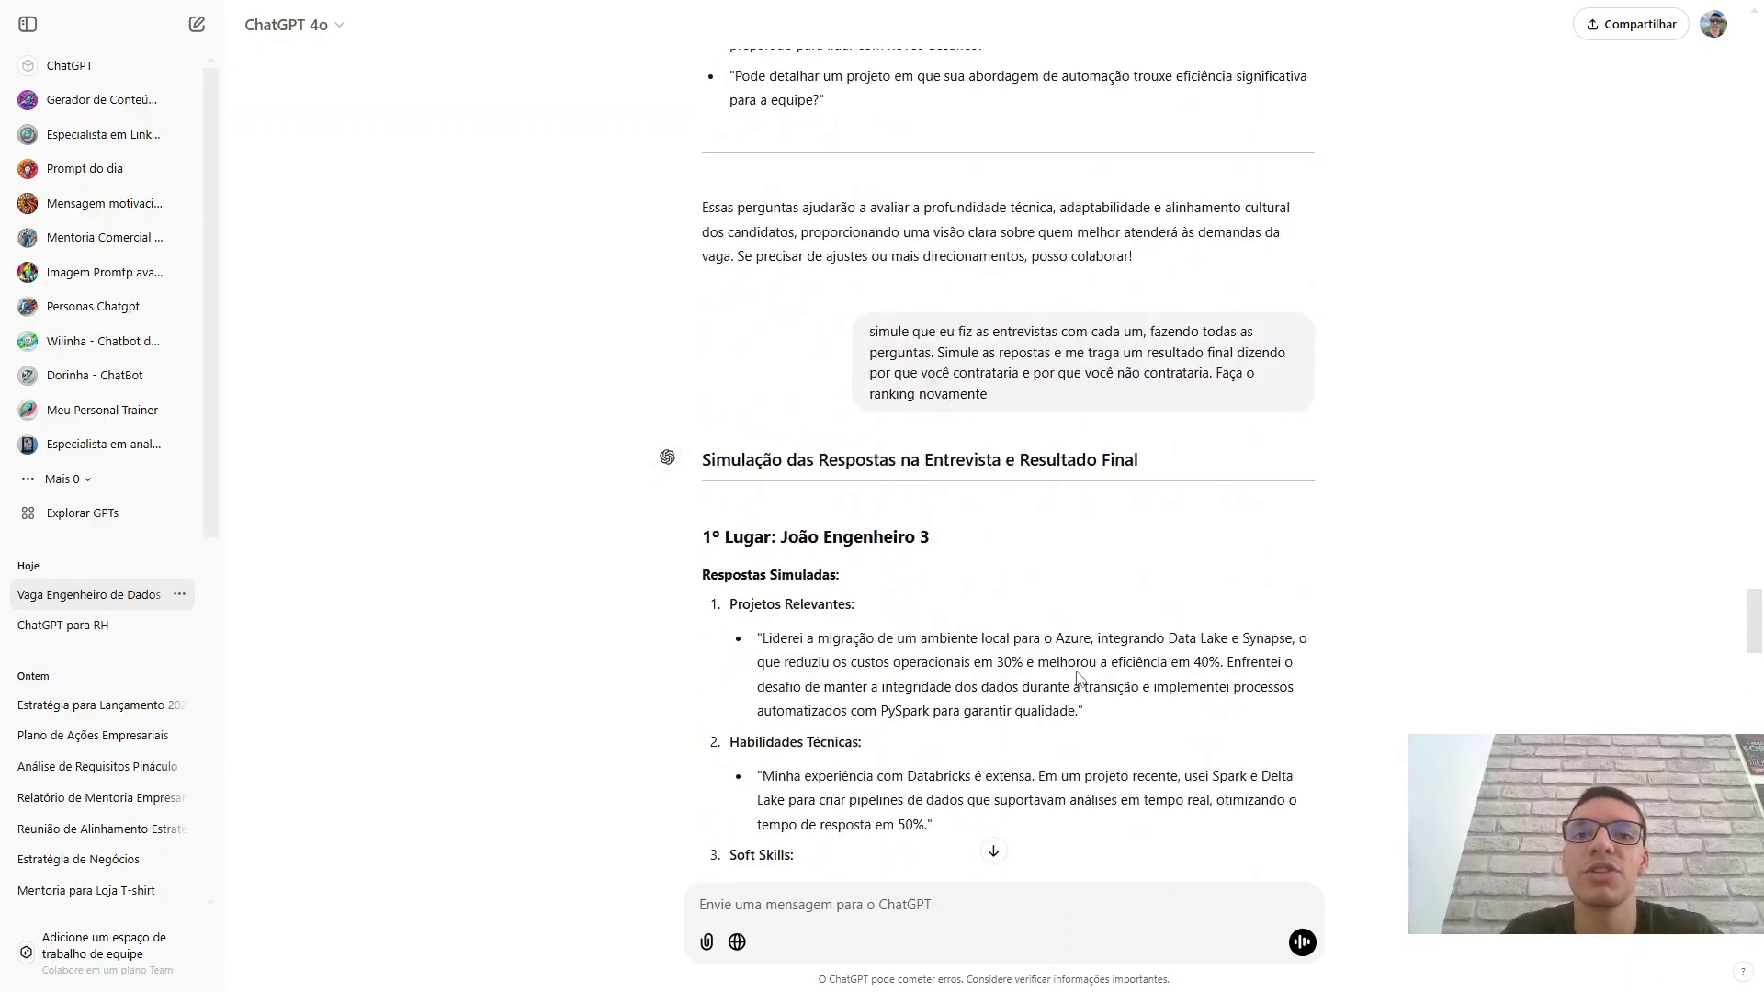
pyautogui.scroll(20, 1065, 687)
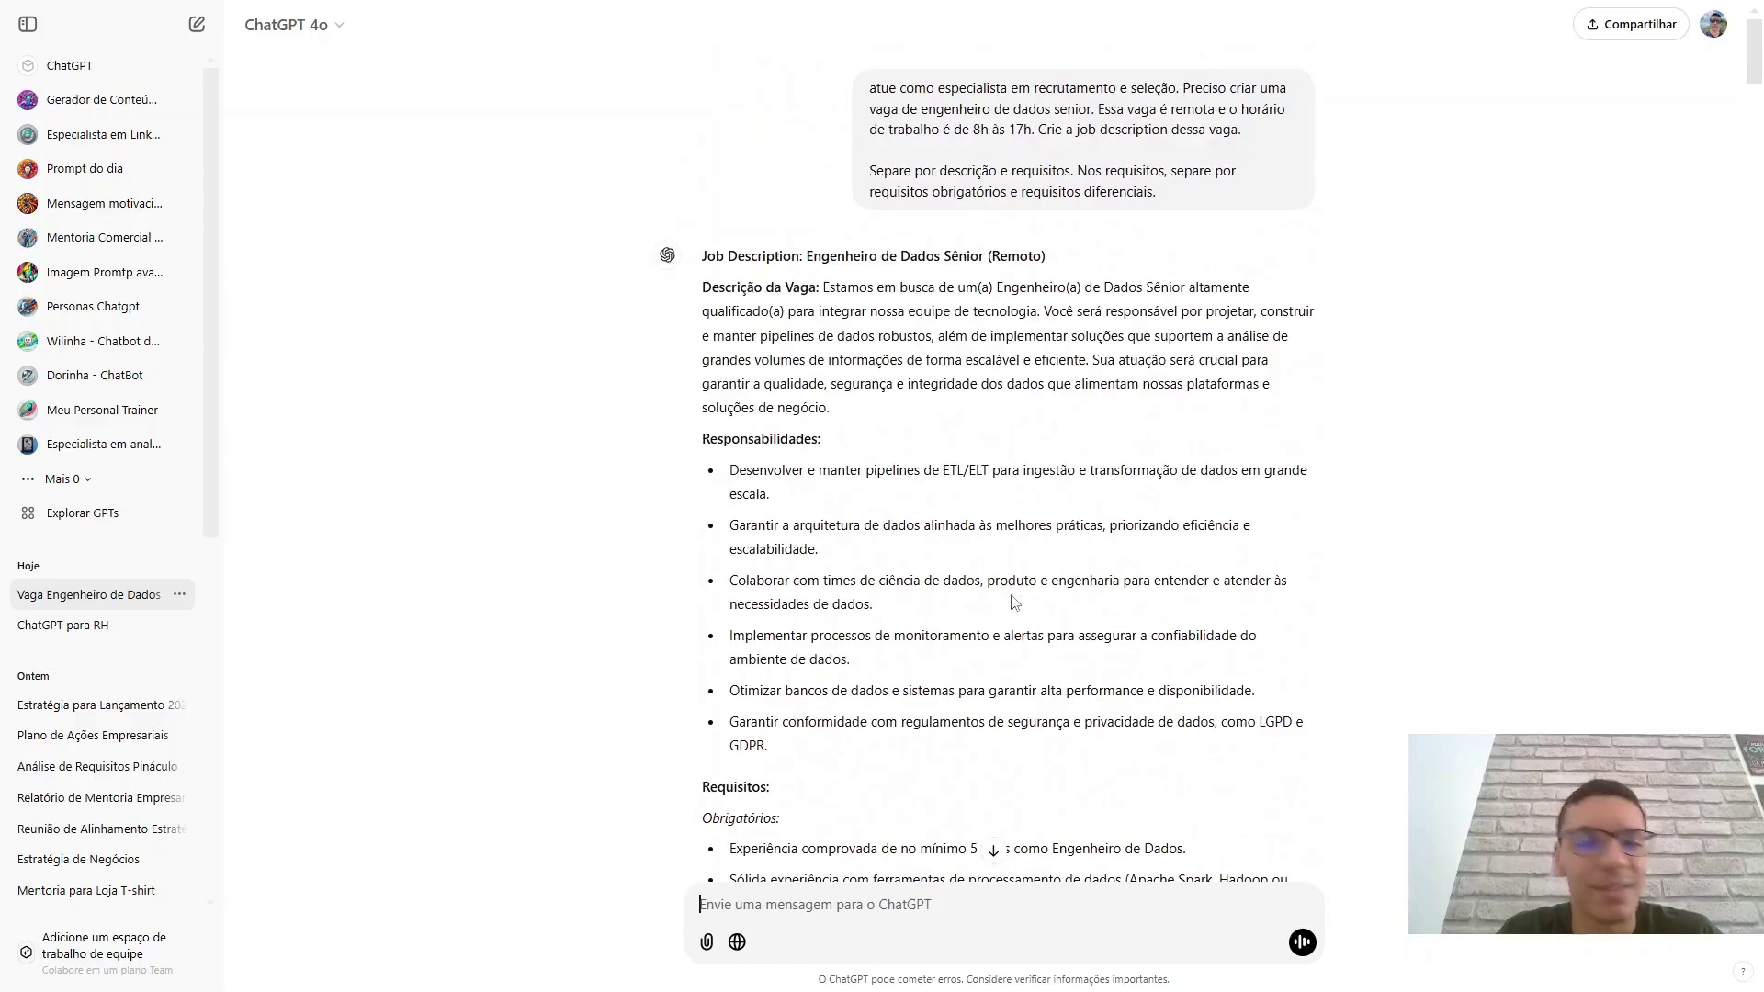
pyautogui.moveTo(1169, 201); pyautogui.dragTo(827, 86)
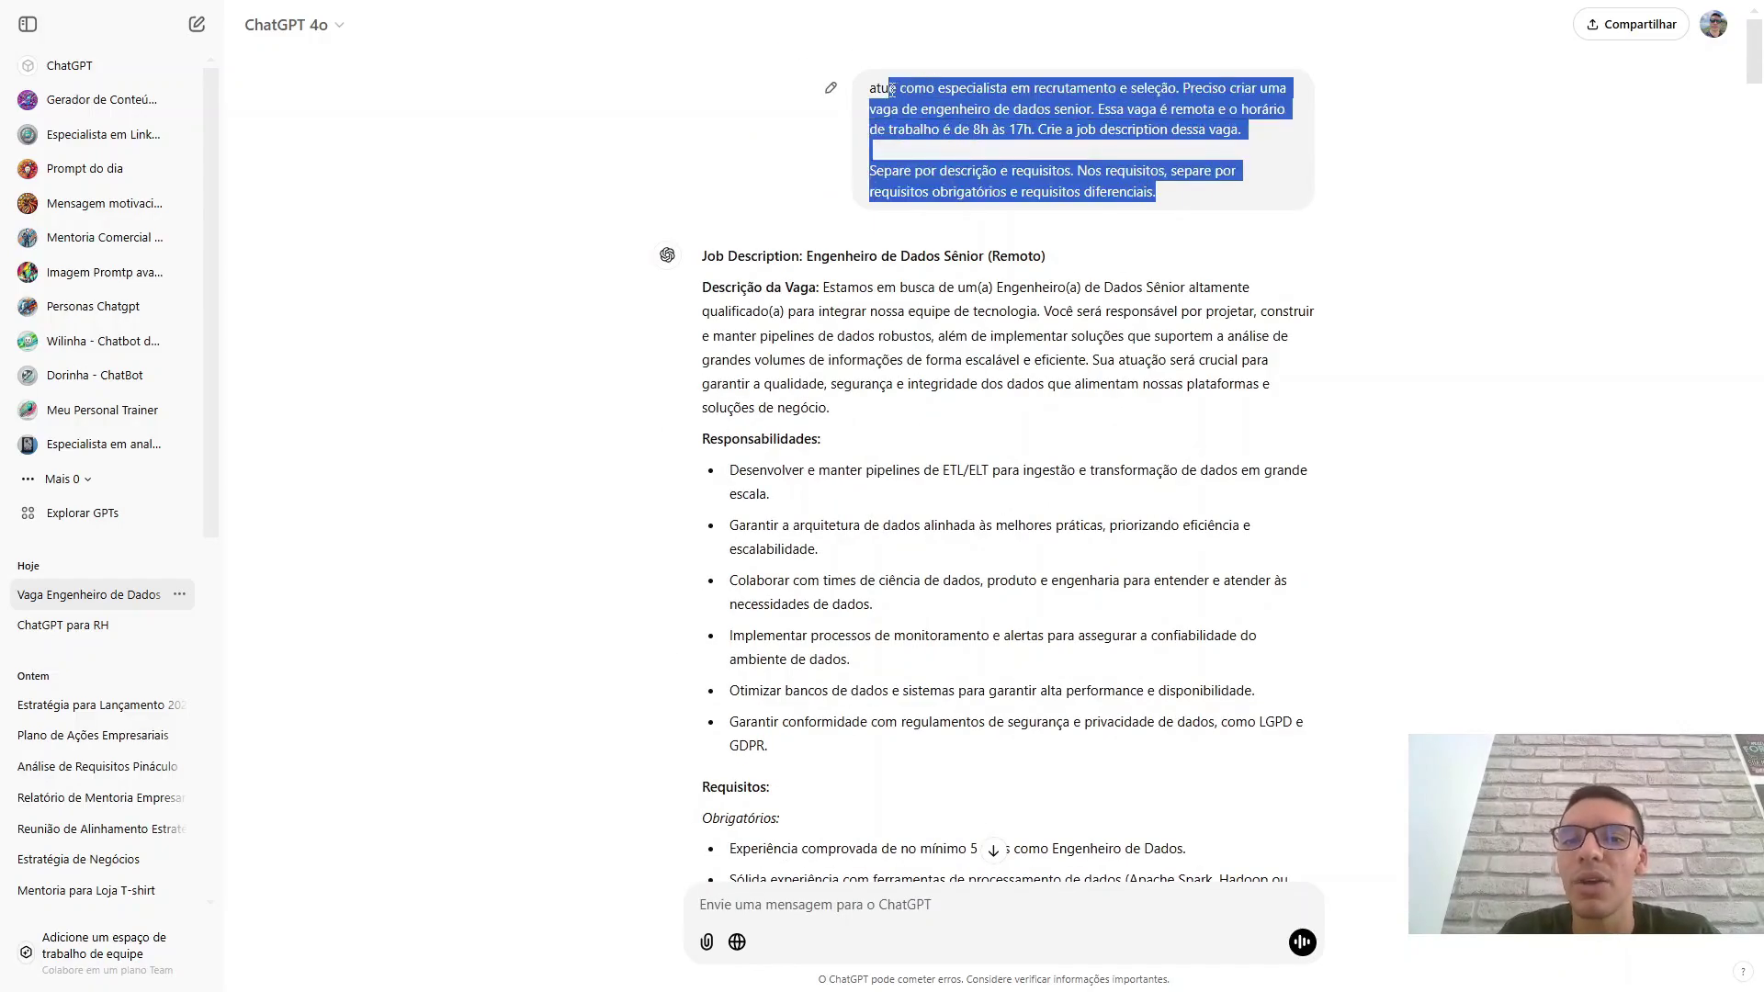
pyautogui.click(1109, 165)
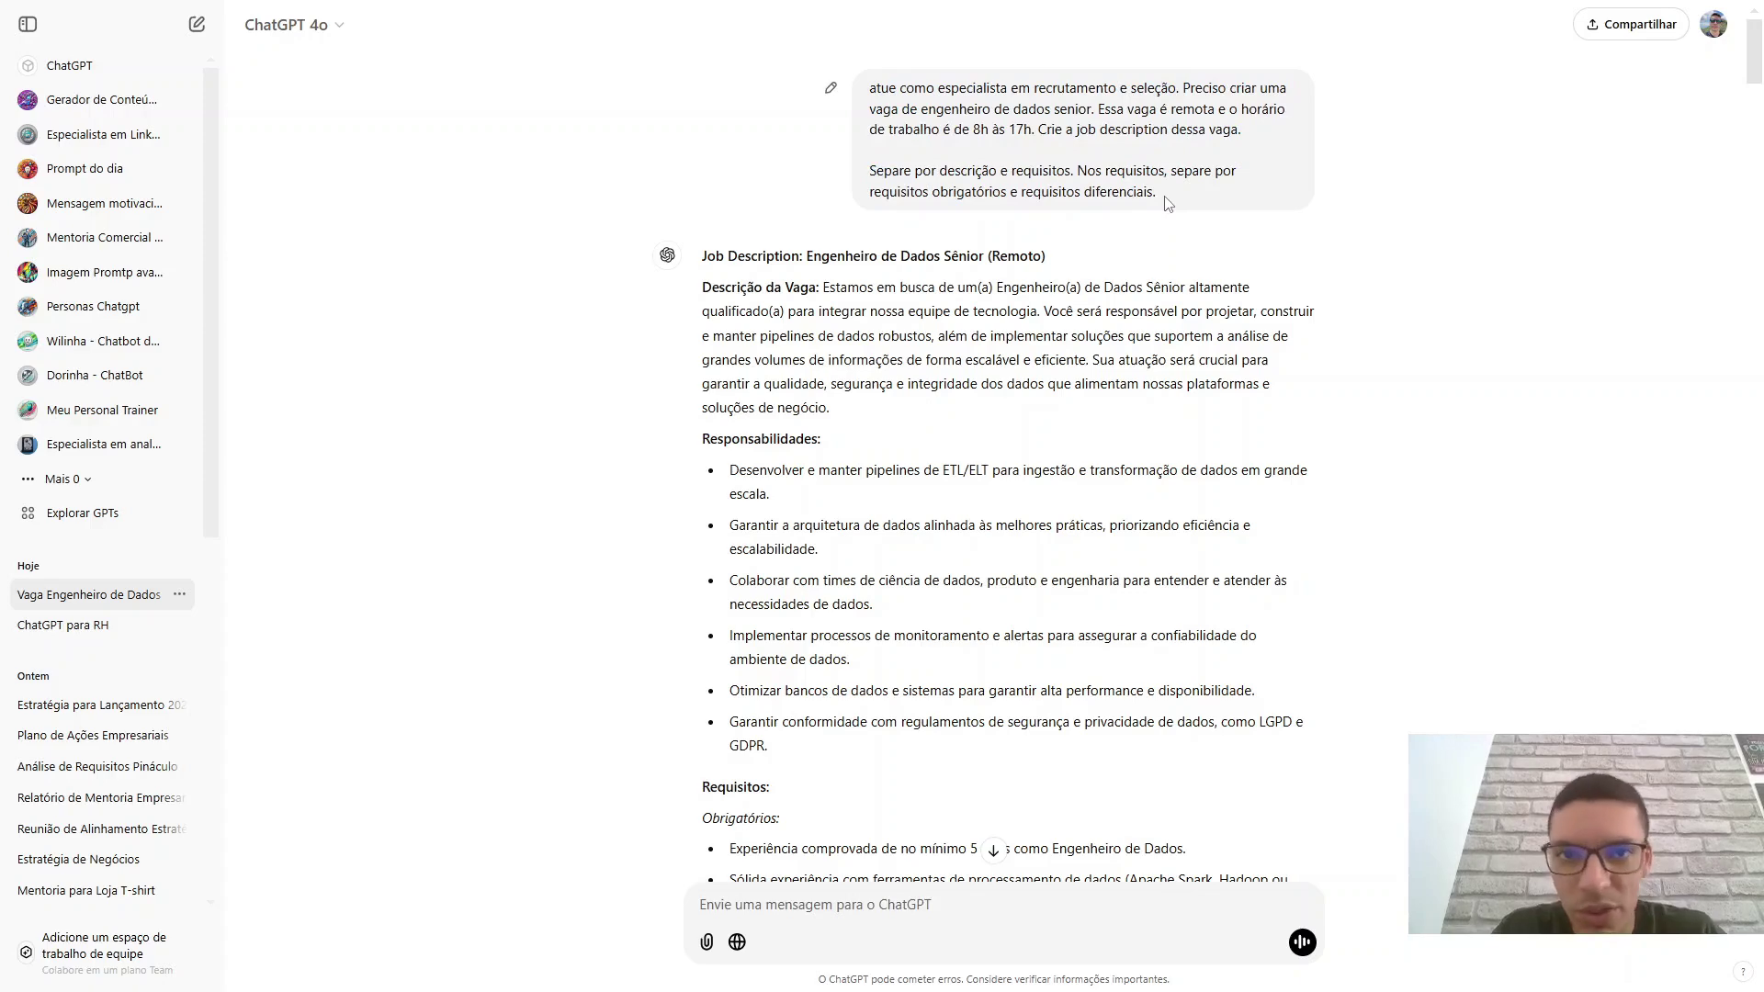
pyautogui.moveTo(1165, 200); pyautogui.dragTo(830, 86)
pyautogui.click(1169, 233)
# Compare the generated job description's responsibilities and requirements with the opening prompt, highlighting the prompt's instructions from the role to the requirement split.
pyautogui.scroll(-3, 1167, 326)
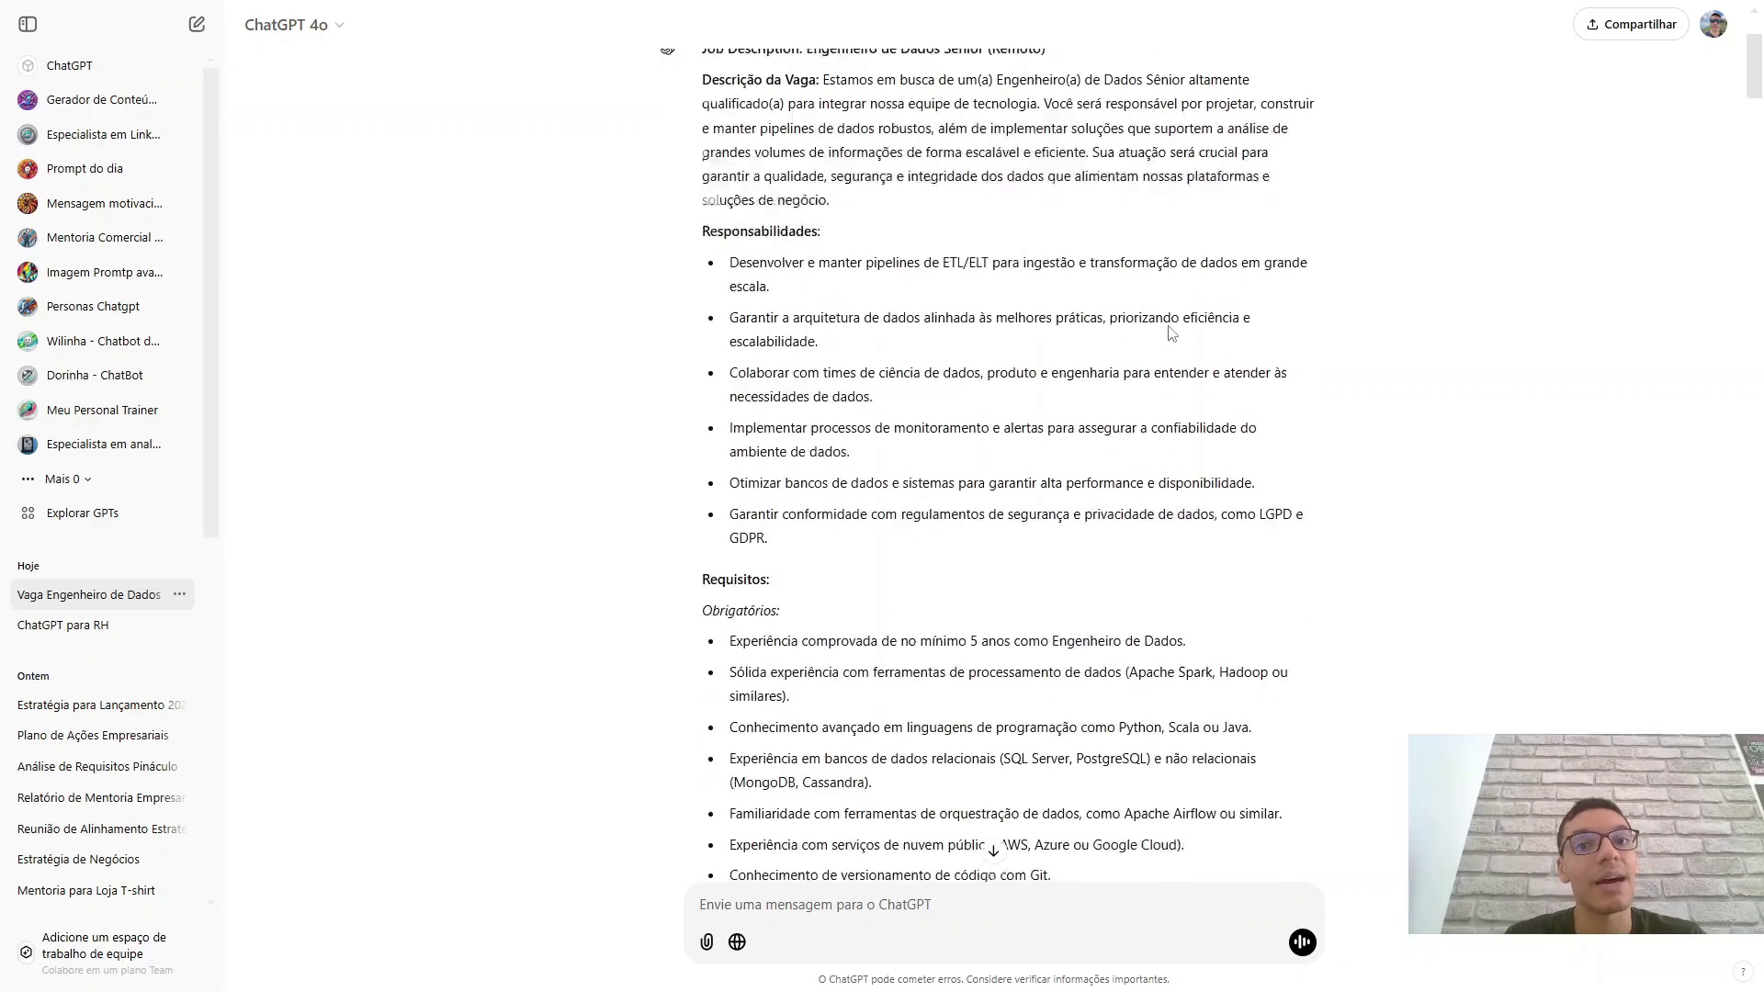
pyautogui.scroll(1, 1165, 320)
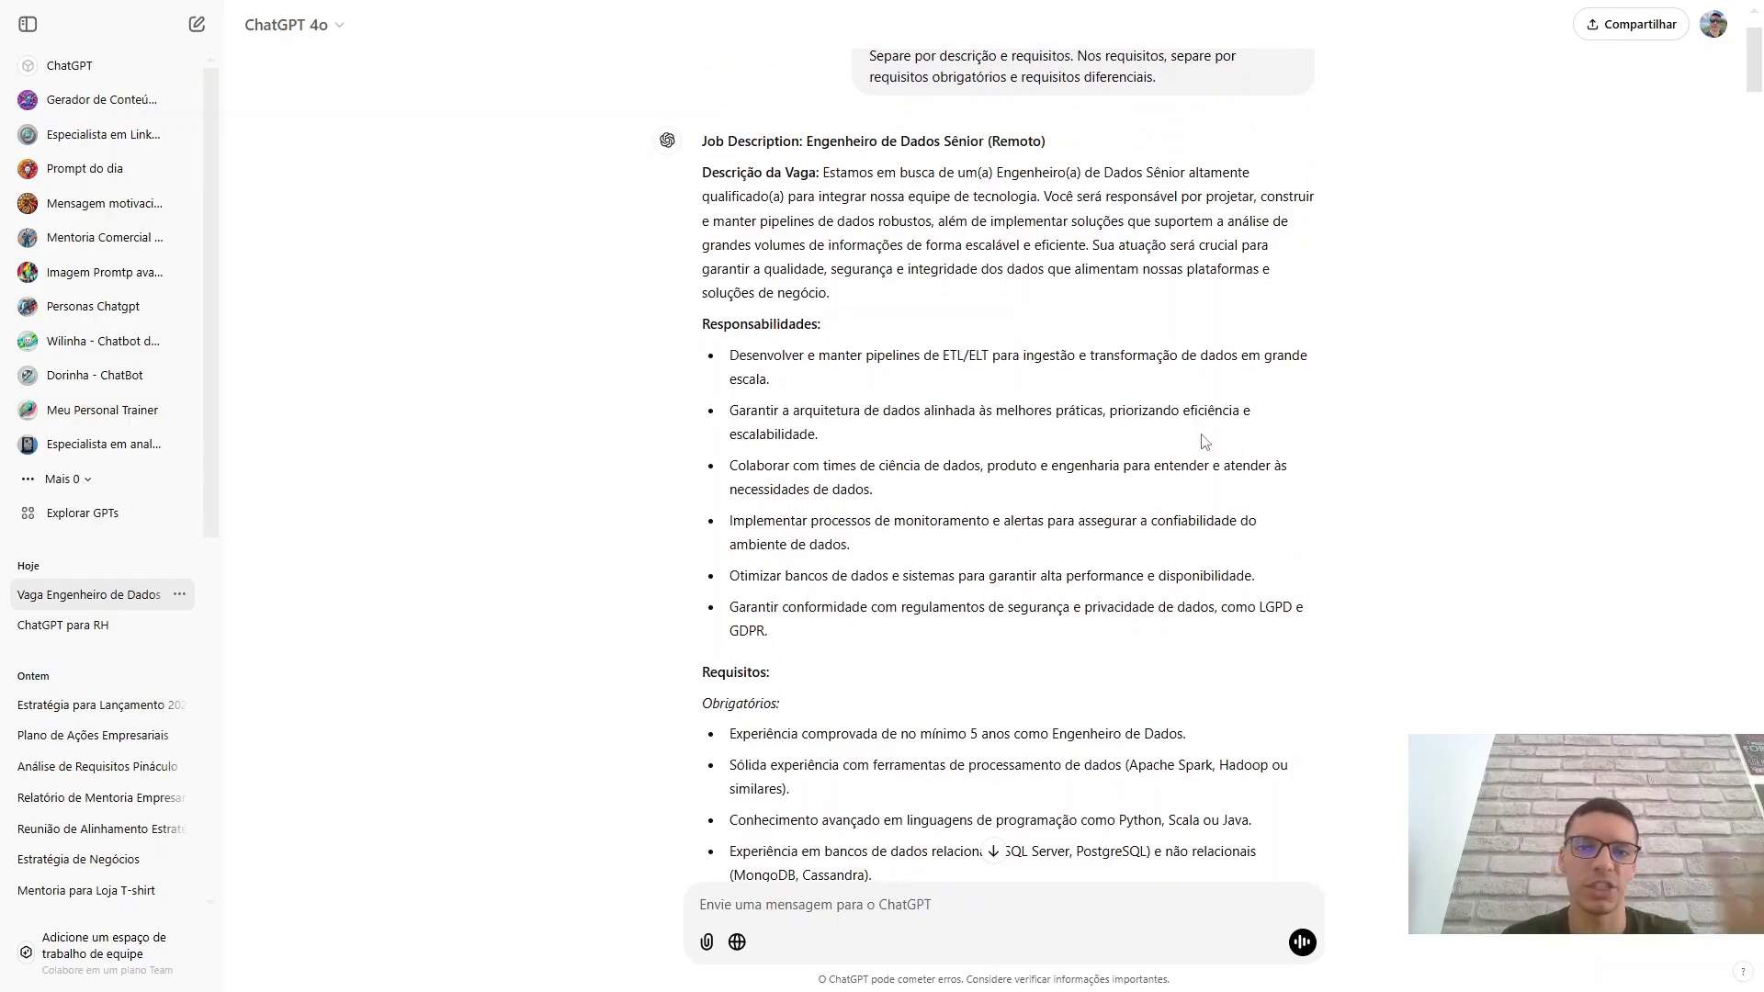
pyautogui.scroll(1, 1205, 442)
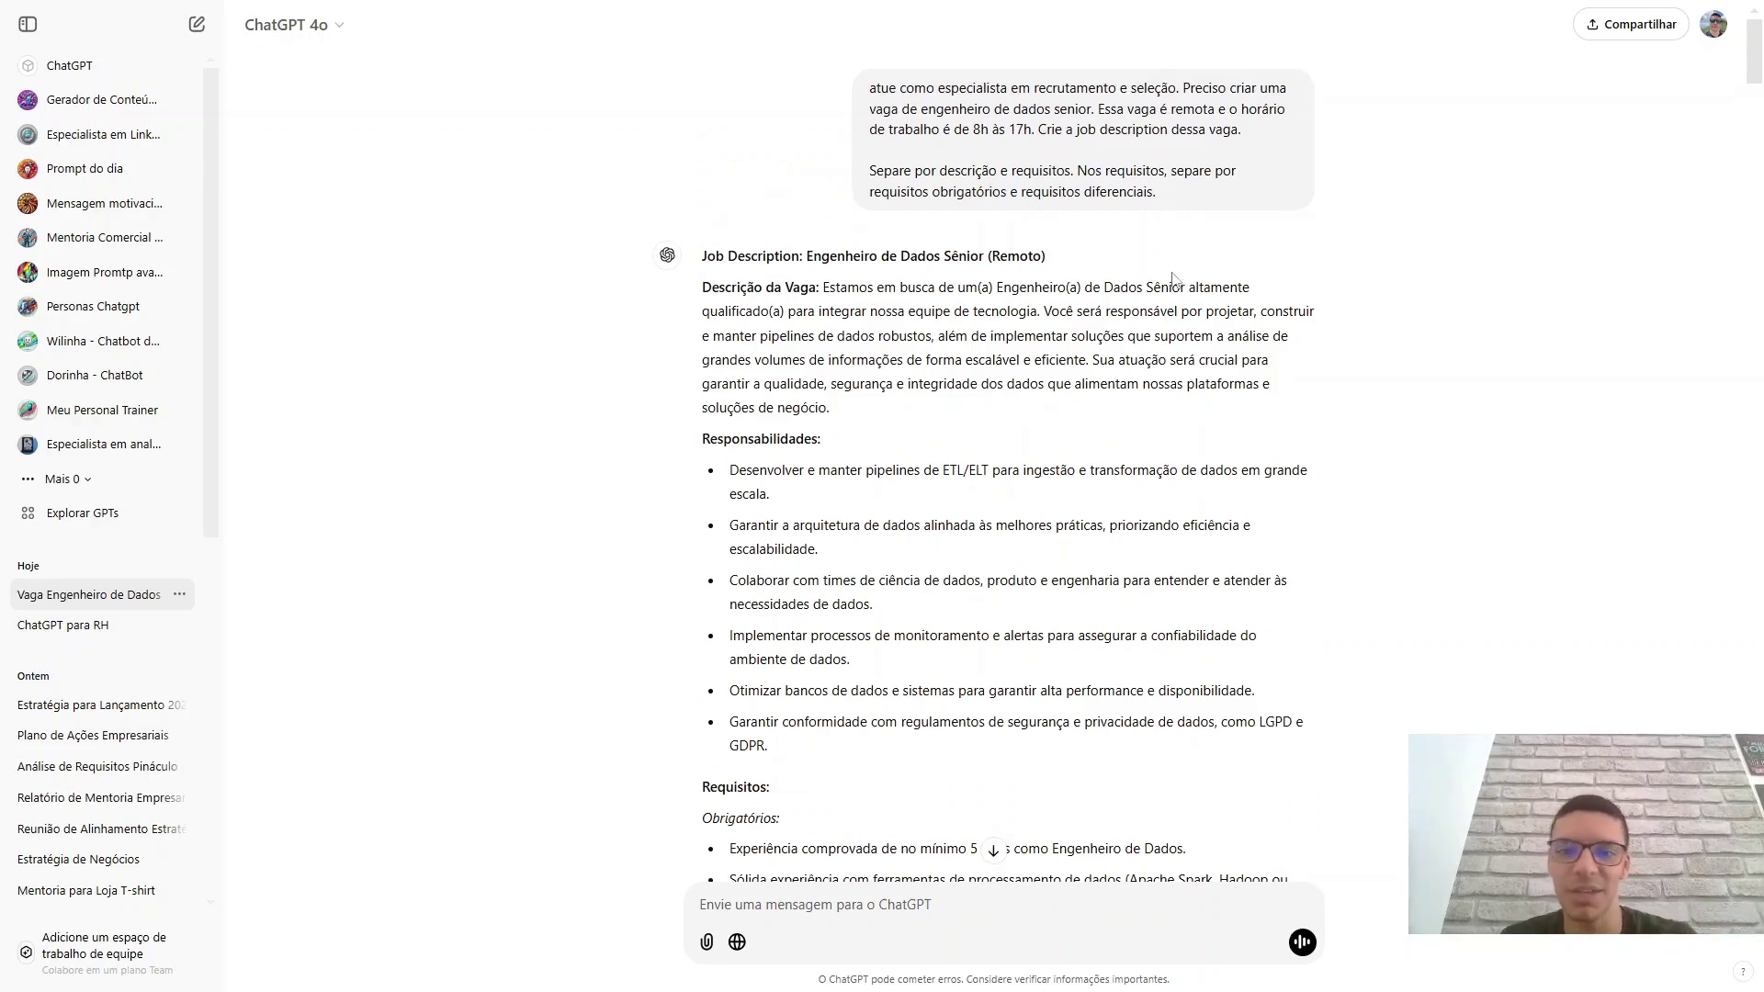
pyautogui.moveTo(1159, 193); pyautogui.dragTo(1033, 108)
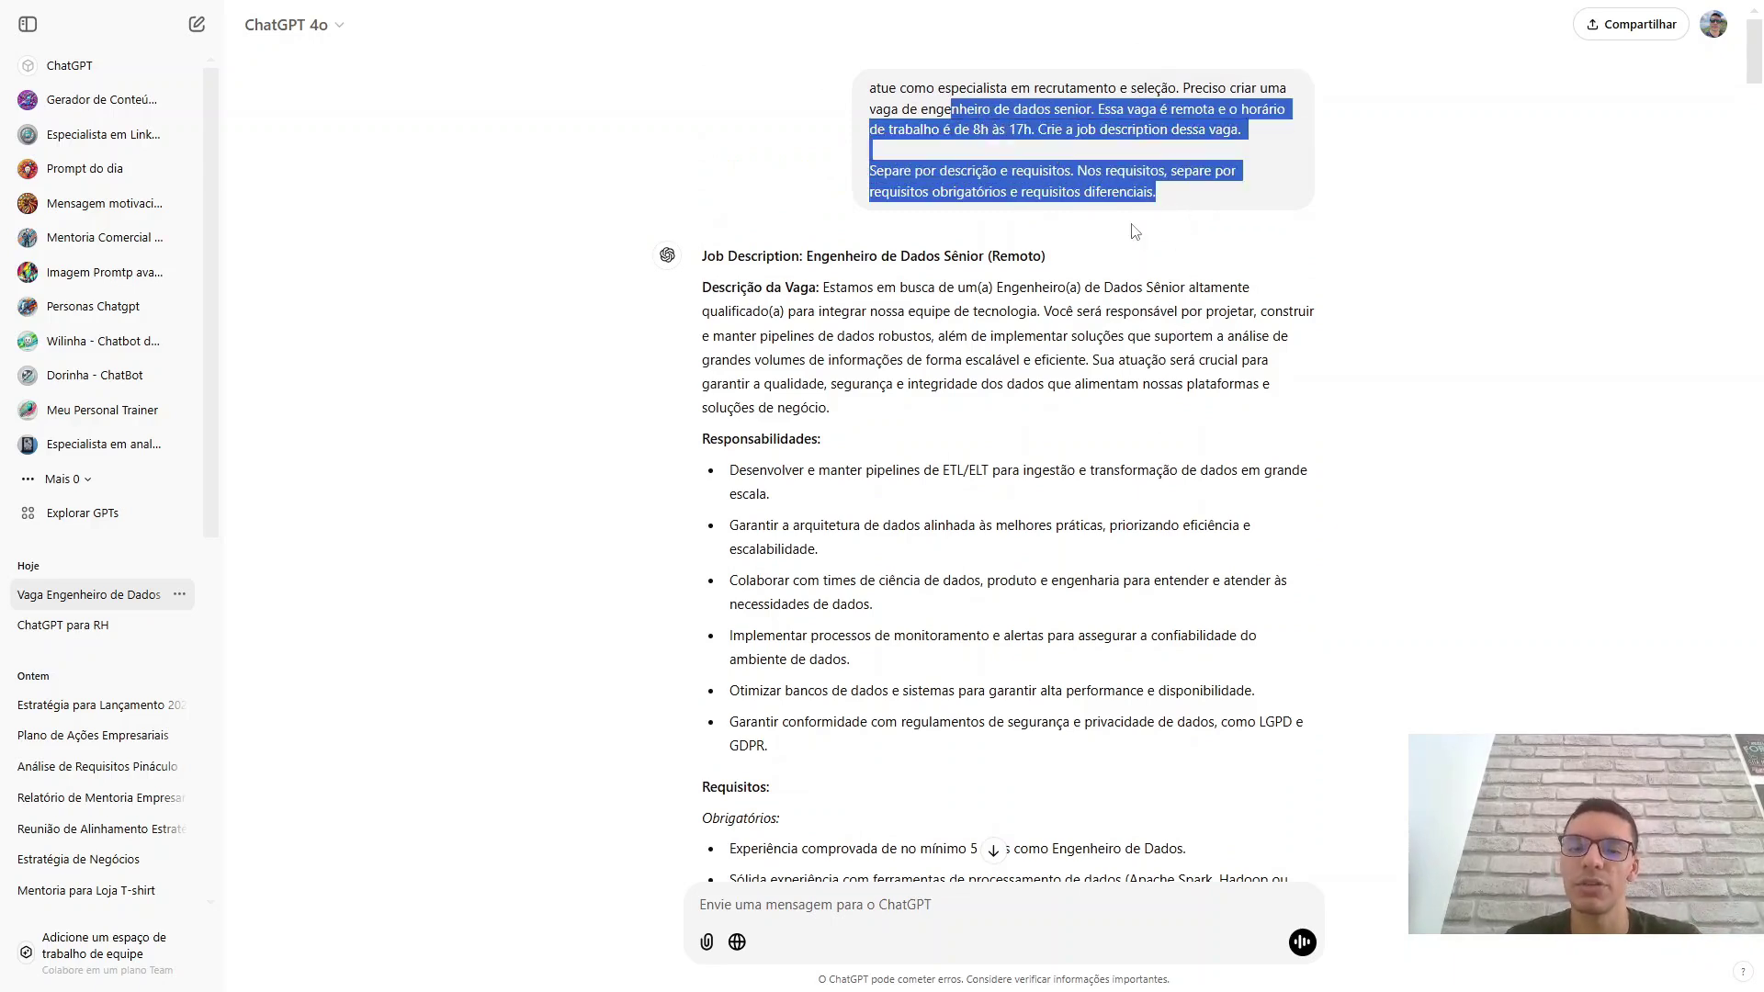
pyautogui.click(1168, 199)
# Look through the whole conversation, from the job description's requirements past the interview questions to the final ranking and recommendation.
pyautogui.scroll(-1, 1210, 221)
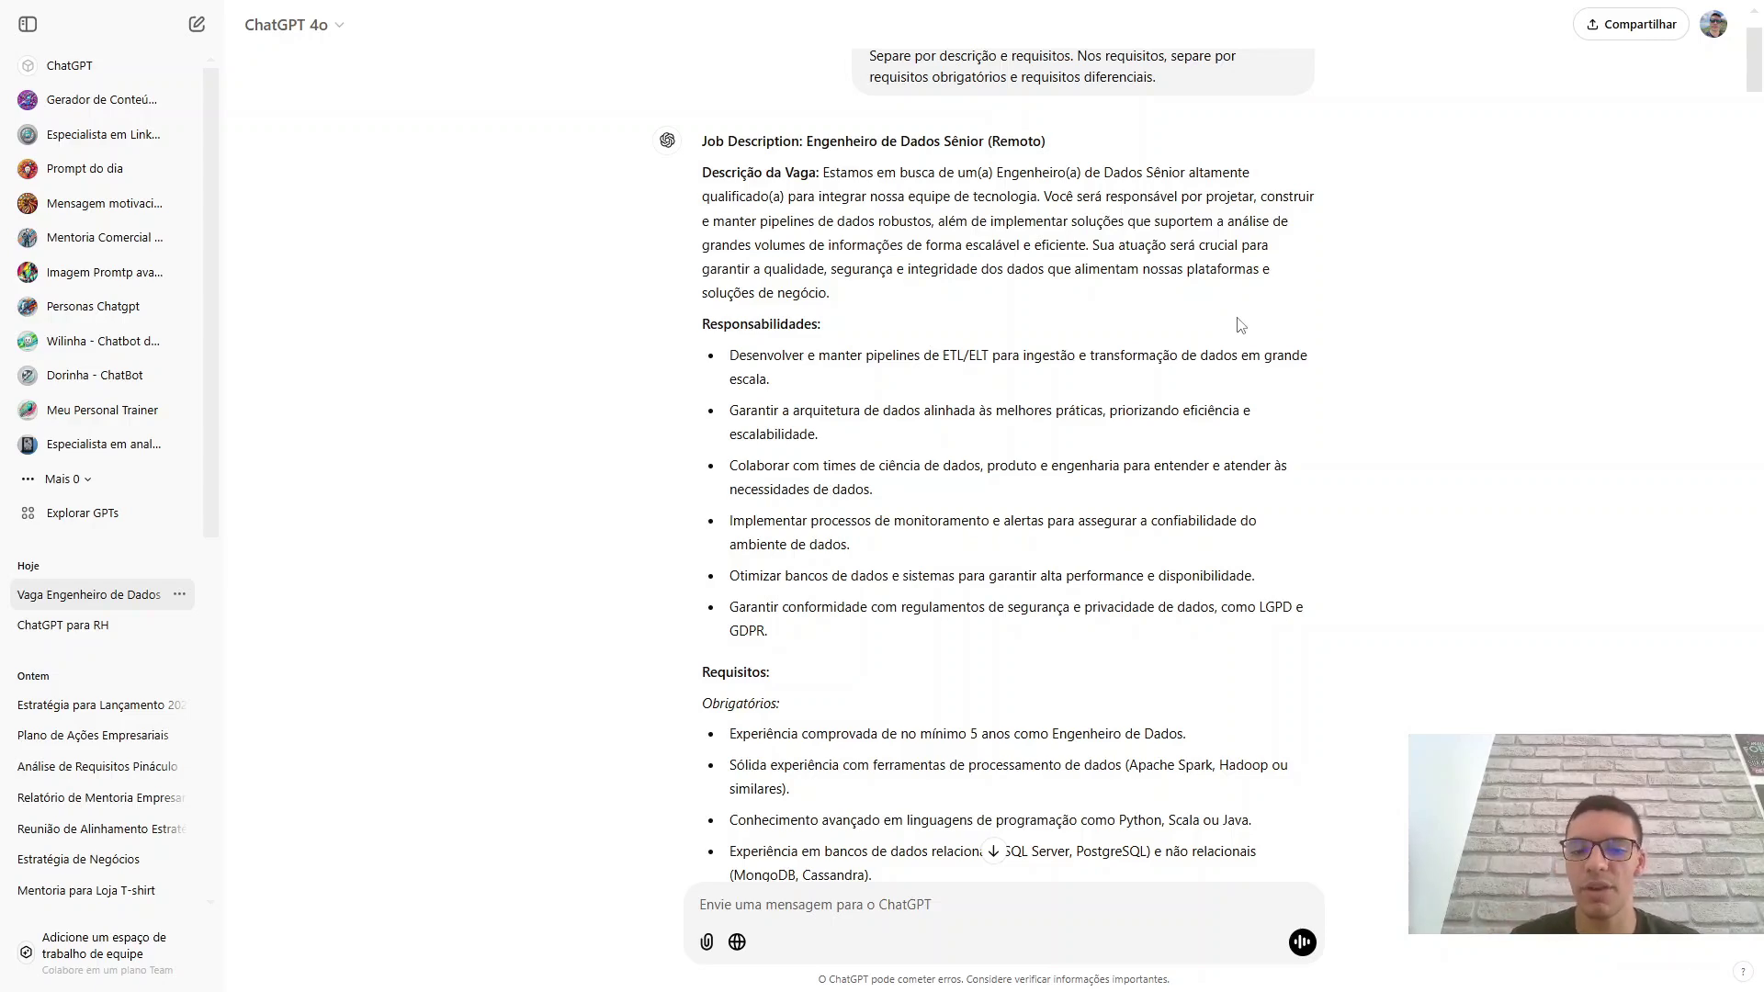
pyautogui.scroll(-4, 1240, 325)
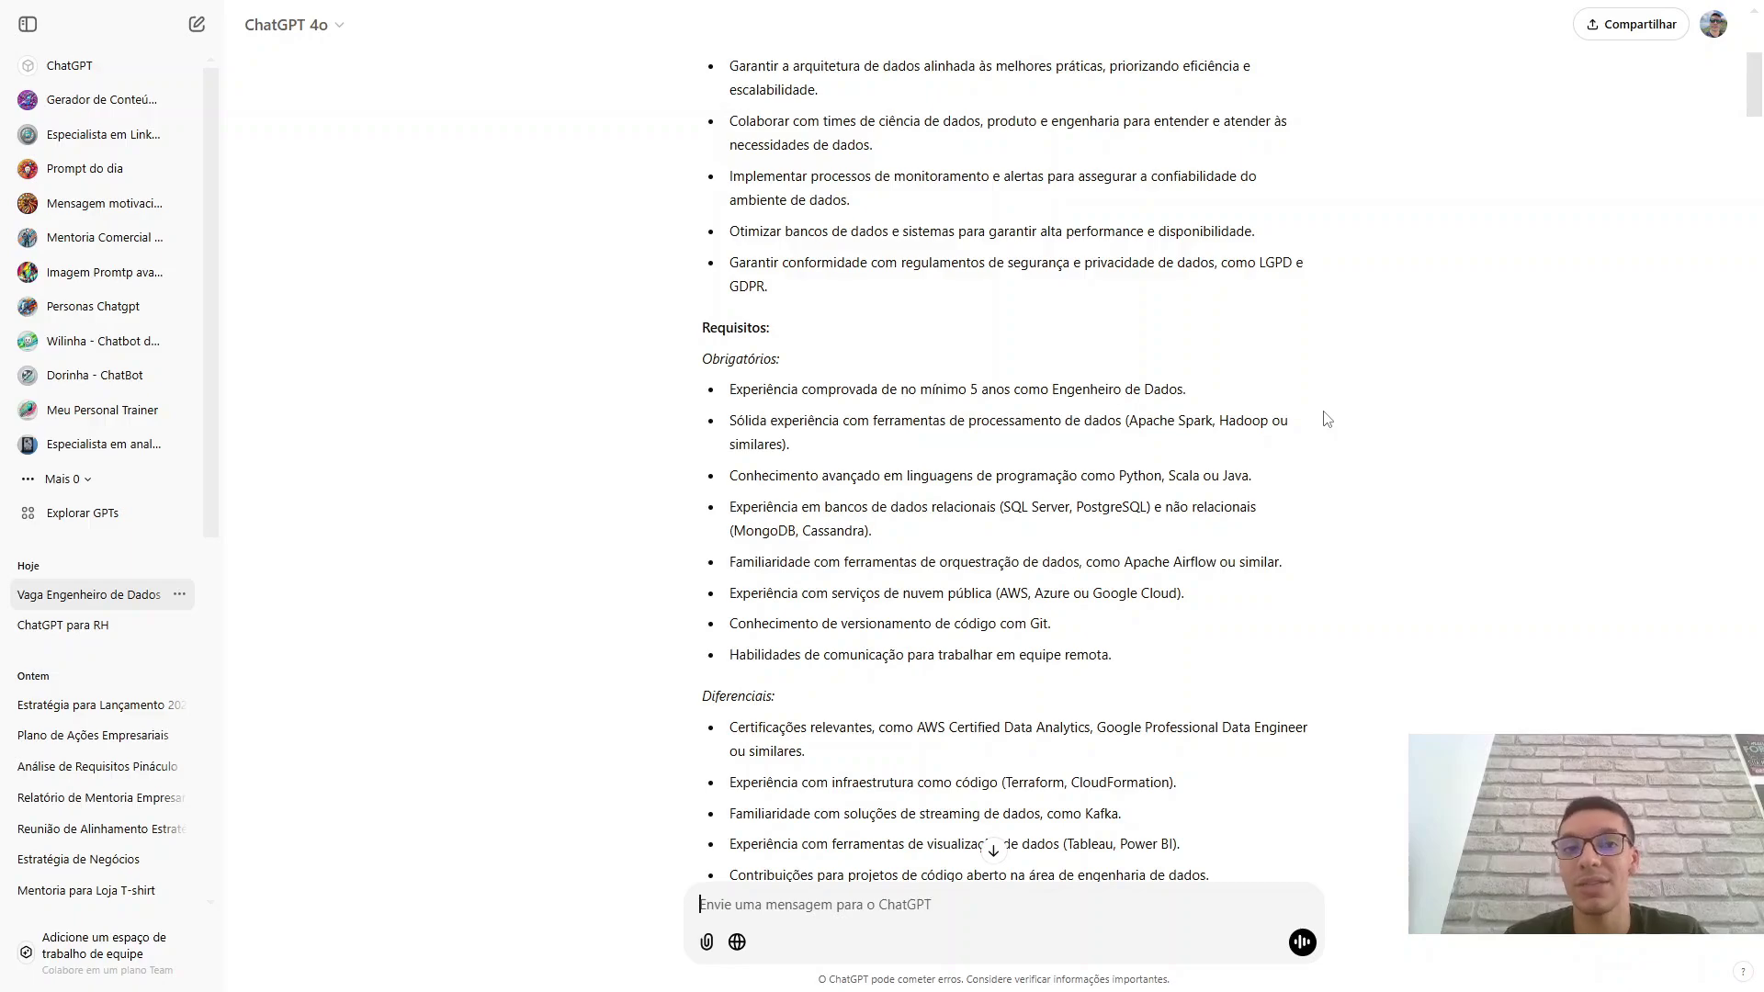
pyautogui.scroll(5, 1327, 419)
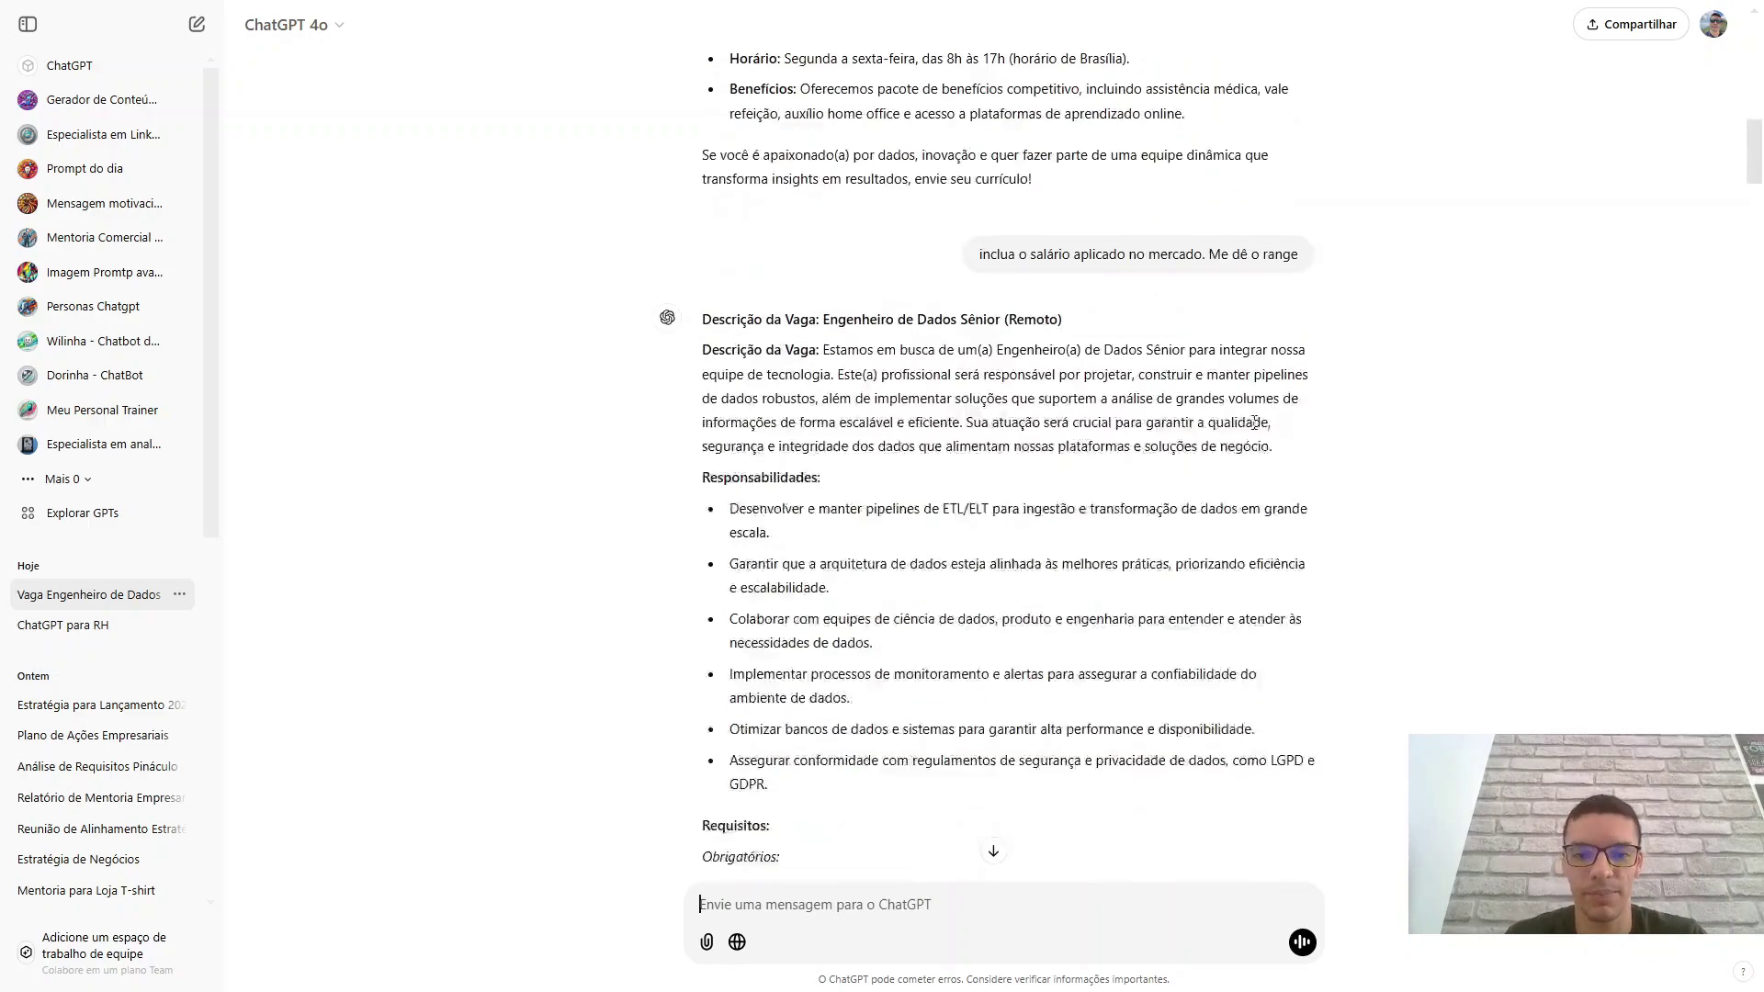
pyautogui.scroll(-20, 1286, 432)
pyautogui.scroll(-20, 1244, 436)
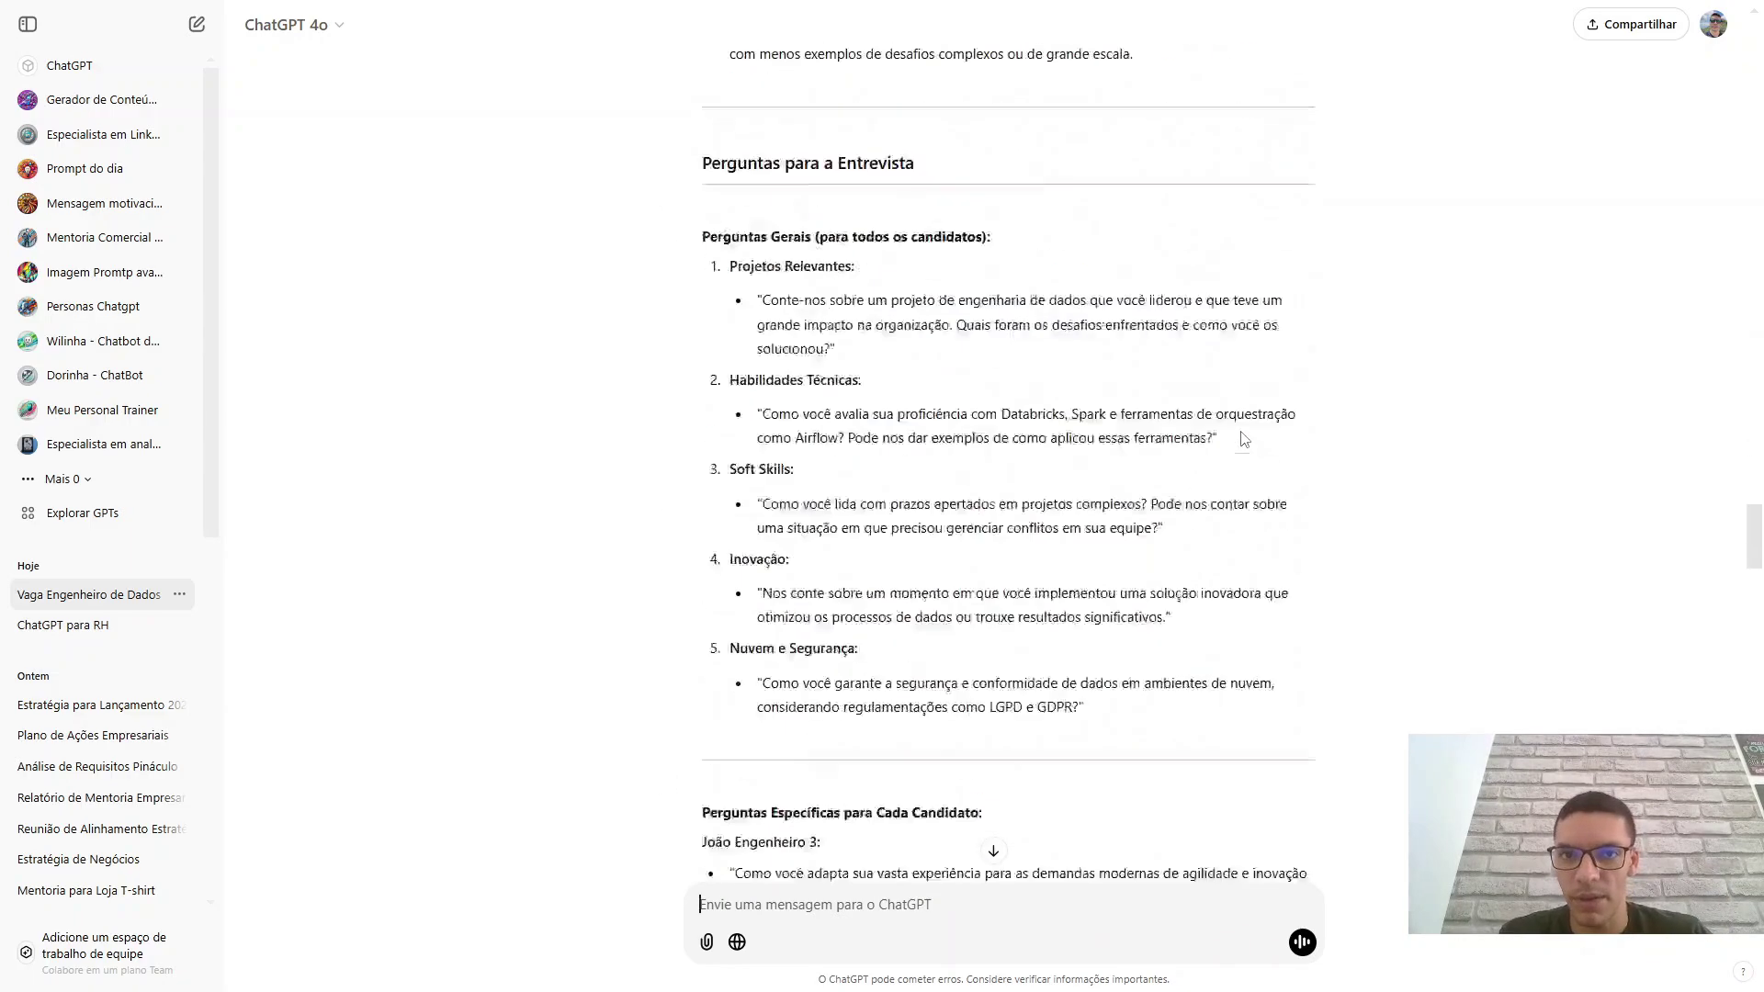
pyautogui.scroll(-10, 1242, 432)
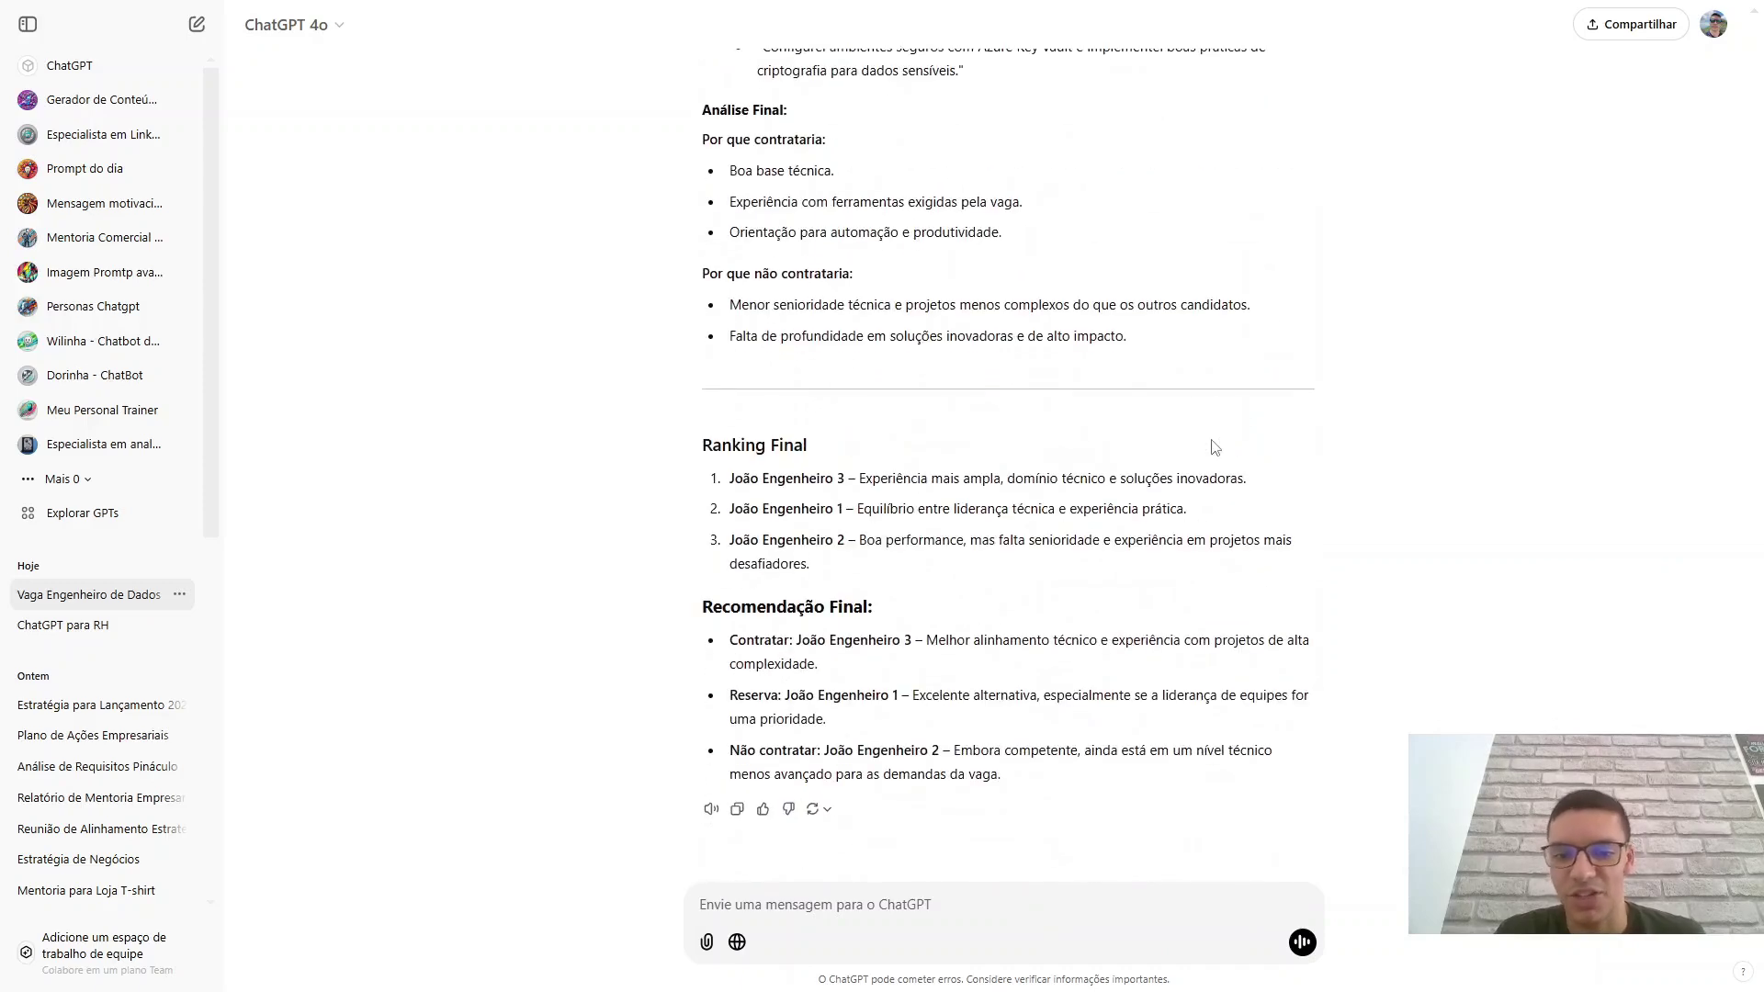